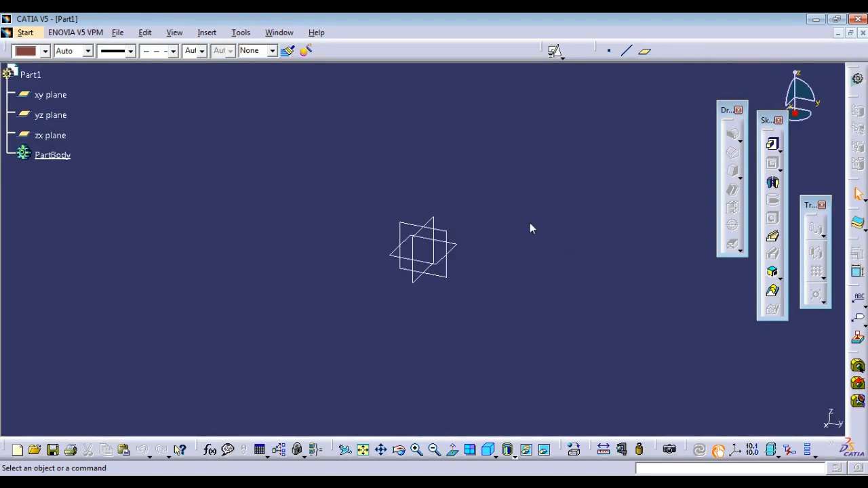
# - Hide the xy, yz and zx reference planes
pyautogui.moveTo(349, 188); pyautogui.dragTo(511, 337)
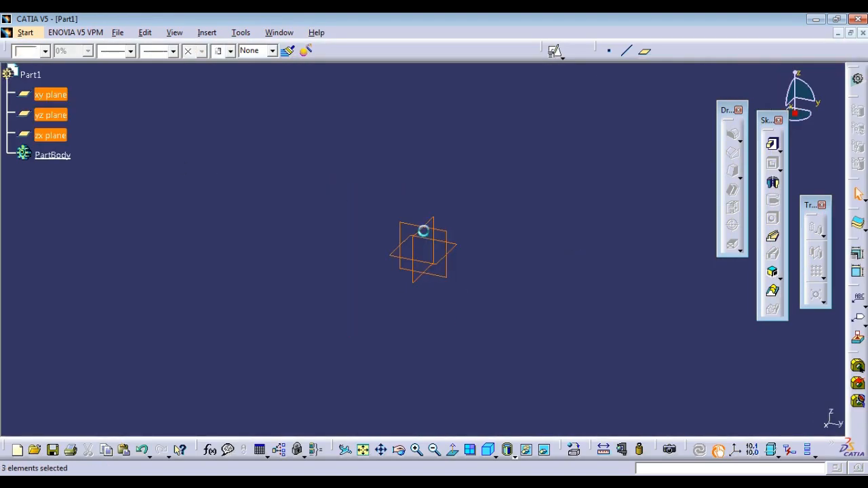
pyautogui.rightClick(416, 216)
pyautogui.click(462, 252)
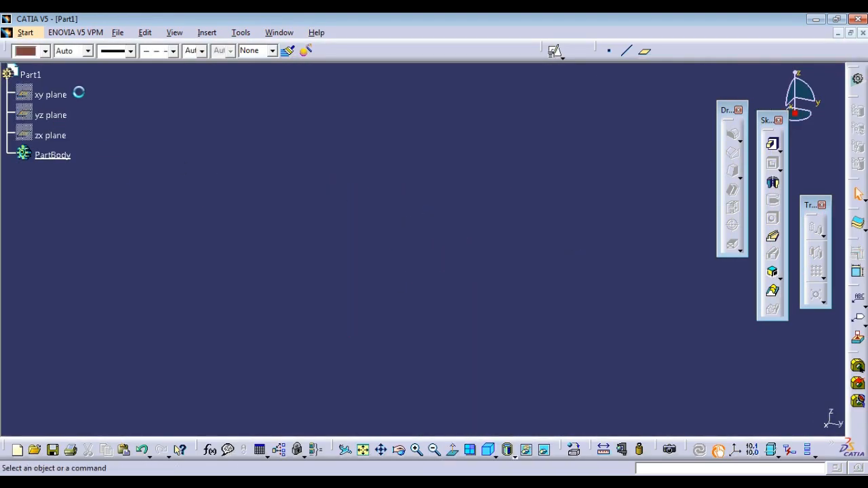
# - Insert a geometrical set named MAIN ORIGIN and create a coordinate point in it at X 0, Y 0, Z 0 mm
pyautogui.click(207, 32)
pyautogui.click(219, 77)
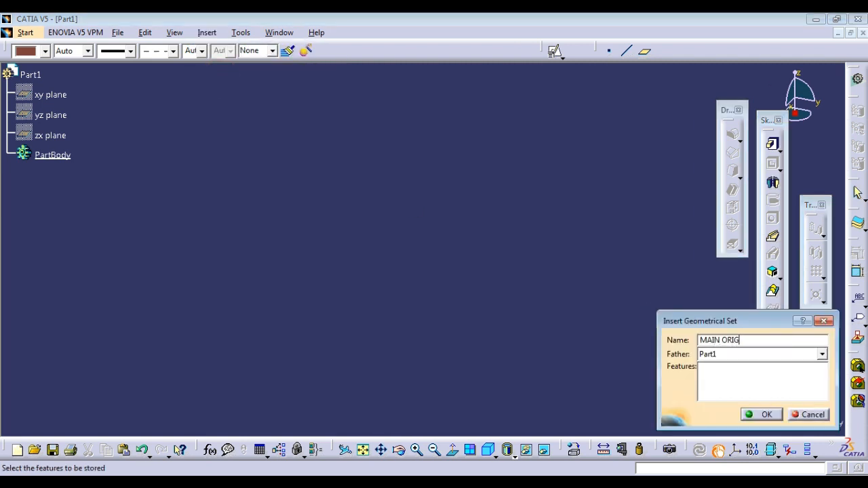
pyautogui.click(748, 414)
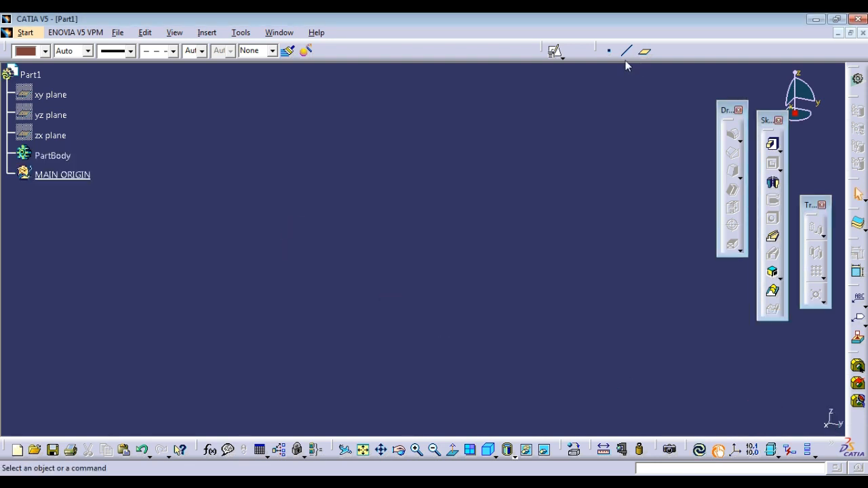
pyautogui.click(609, 51)
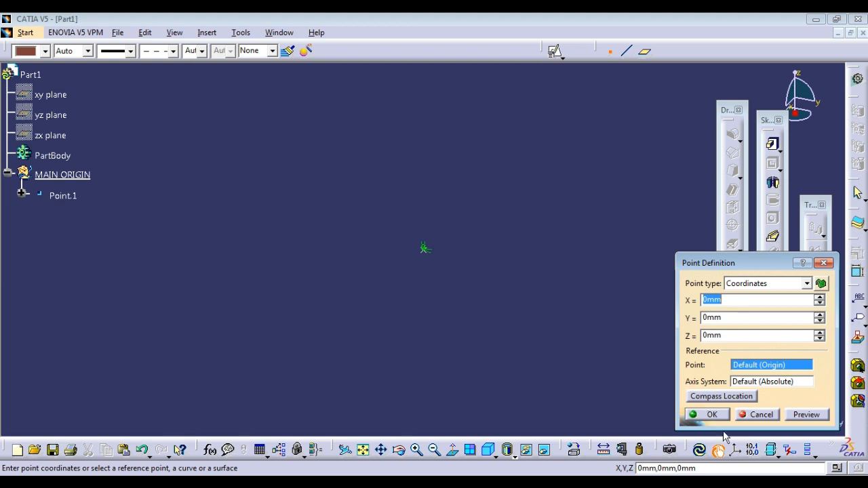
pyautogui.click(713, 415)
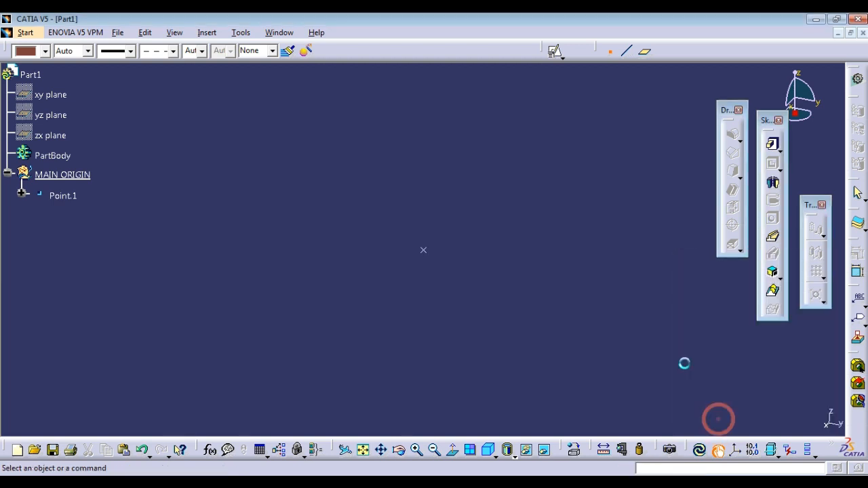
# - Create a Point-Direction line from the origin point along the Z component, starting at 33 mm and ending at 106 mm
pyautogui.click(626, 51)
pyautogui.click(424, 251)
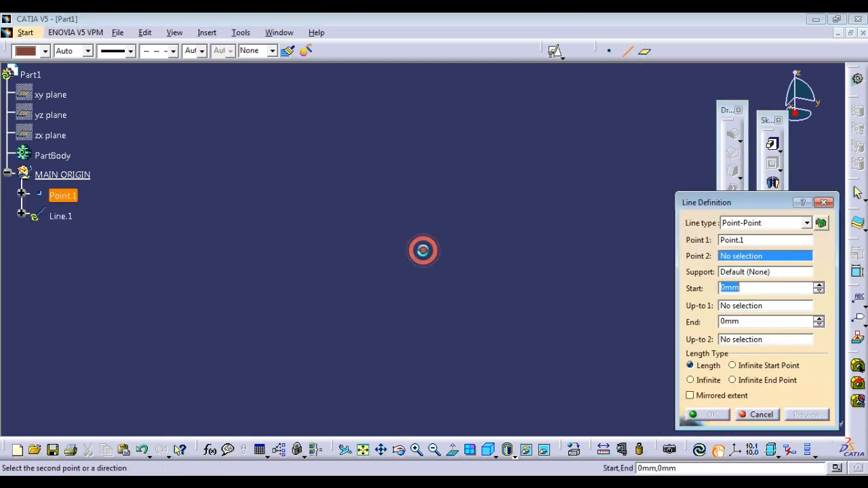
pyautogui.click(730, 224)
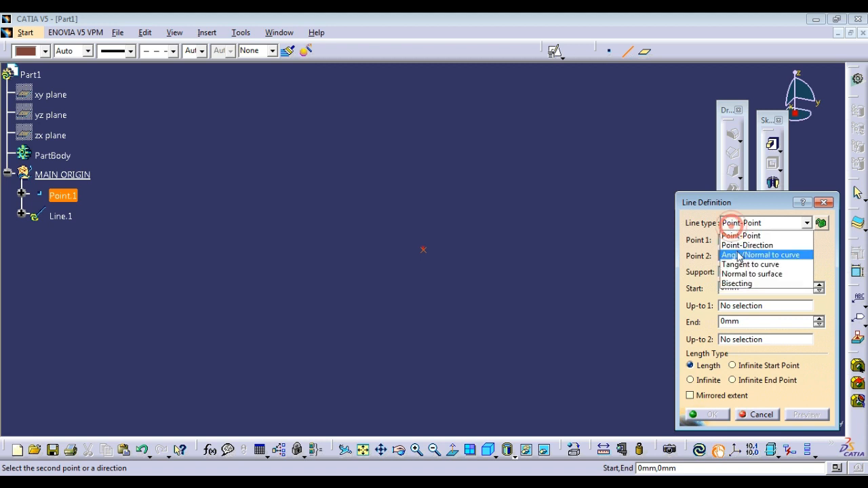
pyautogui.click(739, 244)
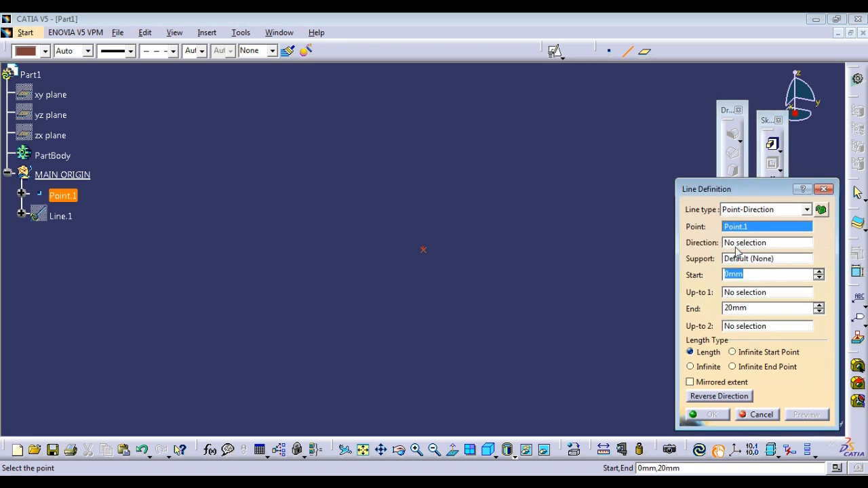
pyautogui.rightClick(738, 246)
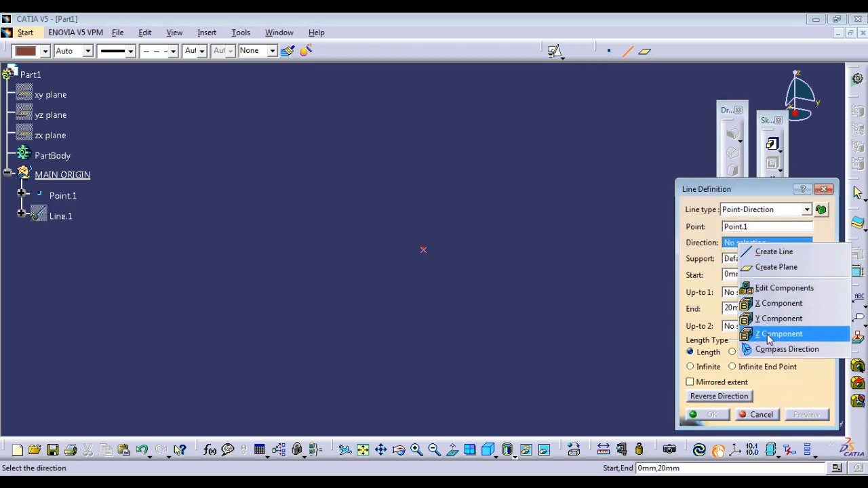
pyautogui.click(779, 333)
pyautogui.moveTo(428, 223); pyautogui.dragTo(424, 109)
pyautogui.moveTo(426, 260); pyautogui.dragTo(424, 209)
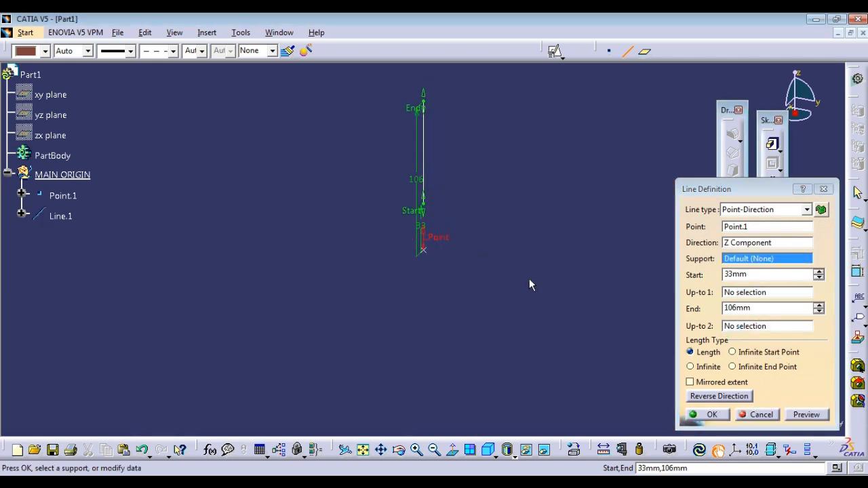
pyautogui.click(705, 414)
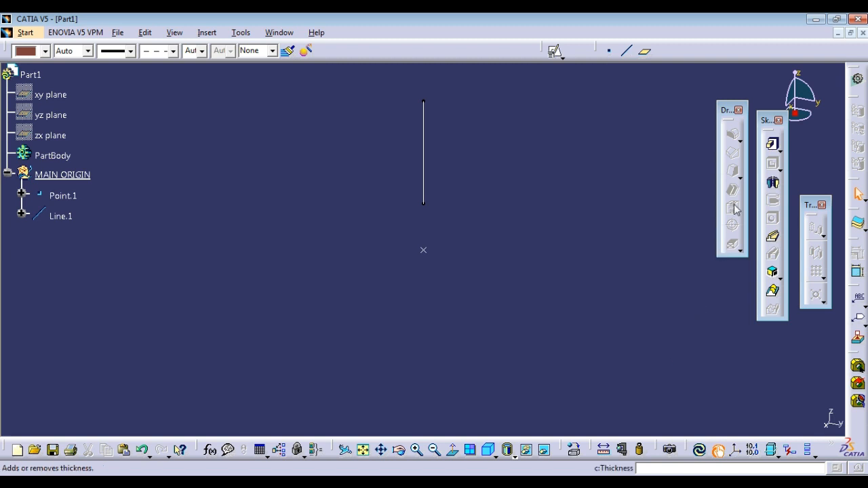
# - Create a Point-Direction line from the origin point along the Y component, from 33 mm to 106 mm
pyautogui.click(627, 53)
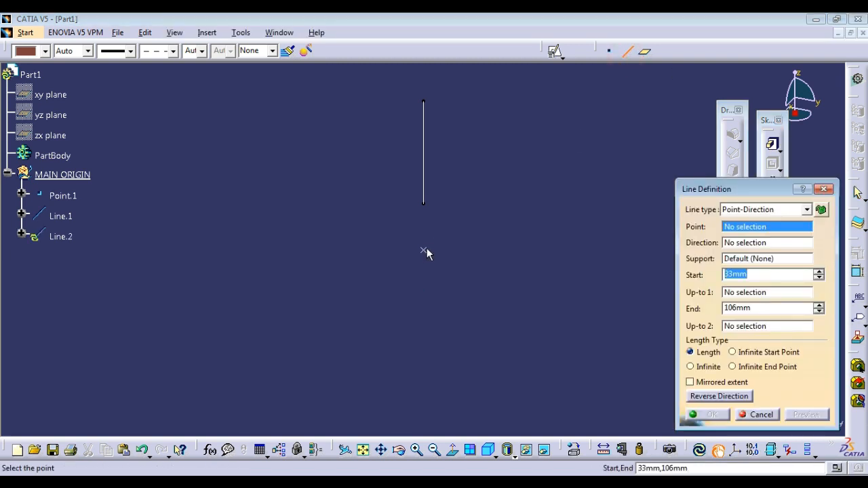
pyautogui.click(424, 250)
pyautogui.rightClick(731, 251)
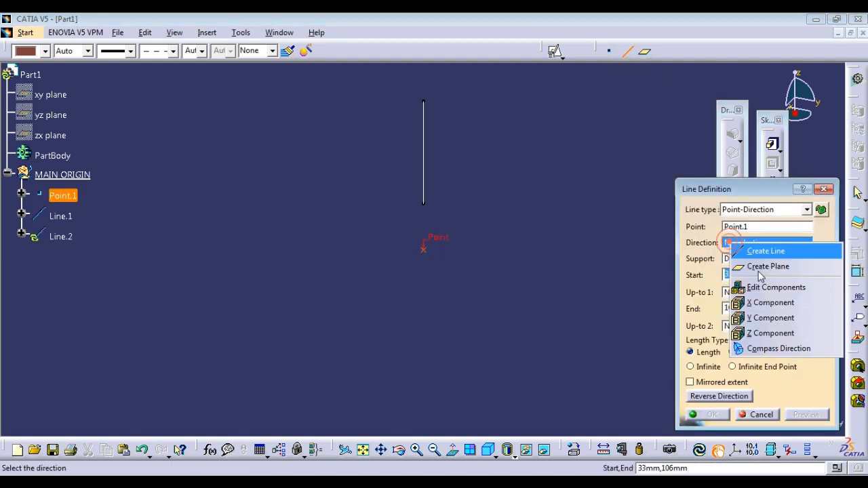
pyautogui.click(749, 316)
pyautogui.click(708, 416)
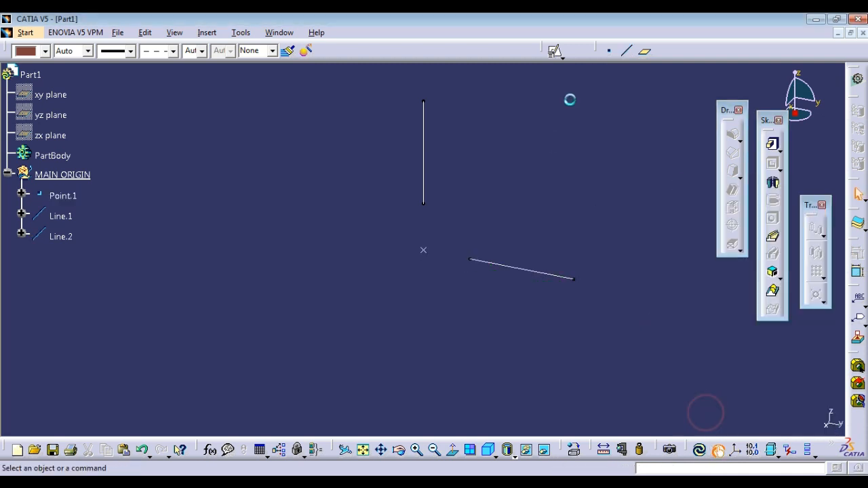
# - Create a Point-Direction line from the origin point along the X component, from 33 mm to 106 mm
pyautogui.click(626, 51)
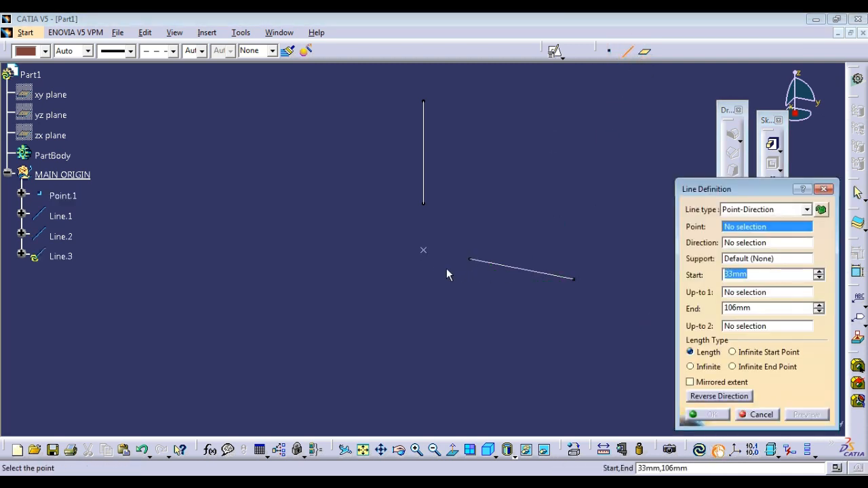
pyautogui.click(422, 249)
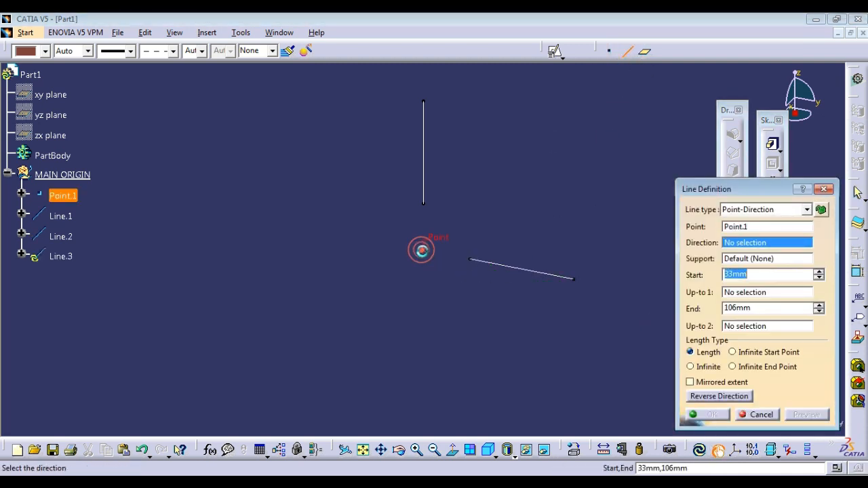
pyautogui.rightClick(744, 246)
pyautogui.click(749, 303)
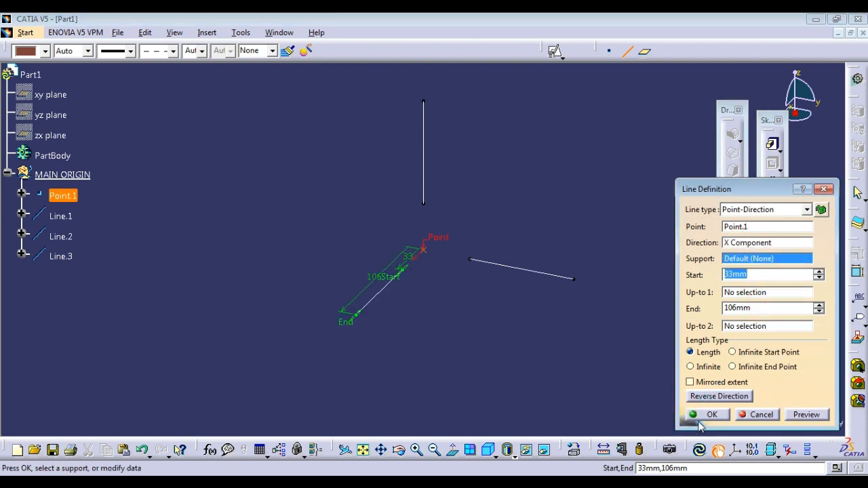
pyautogui.click(703, 415)
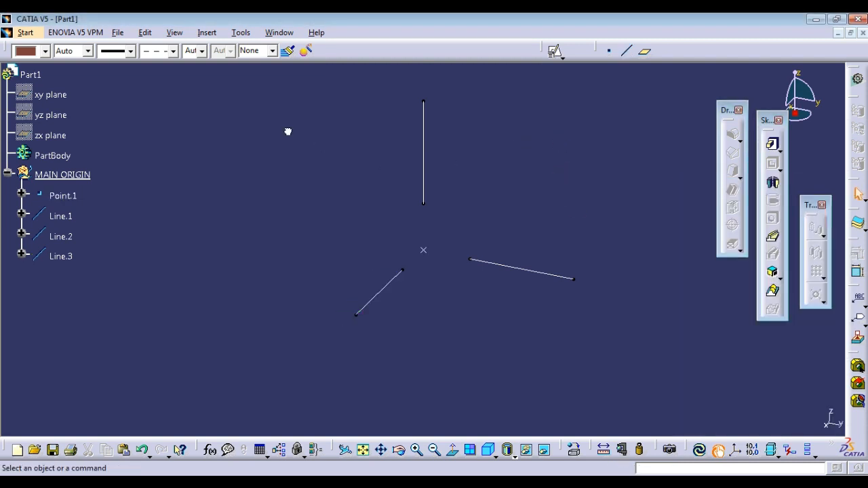
# - Format the vertical Z line in magenta with 0.7 mm thickness and dashed line type 2
pyautogui.click(423, 132)
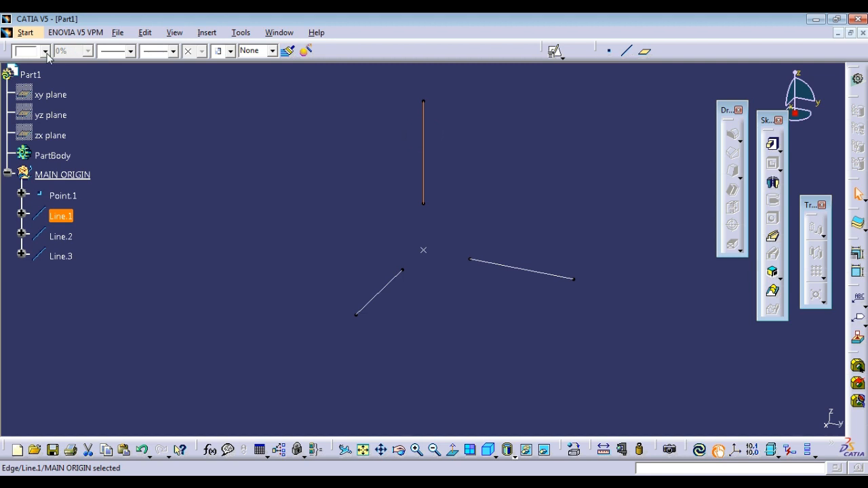
pyautogui.click(45, 51)
pyautogui.click(33, 149)
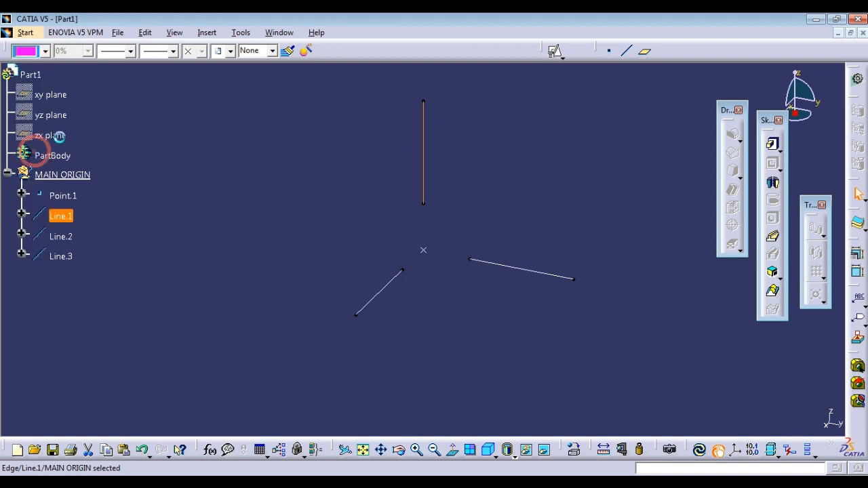
pyautogui.click(131, 53)
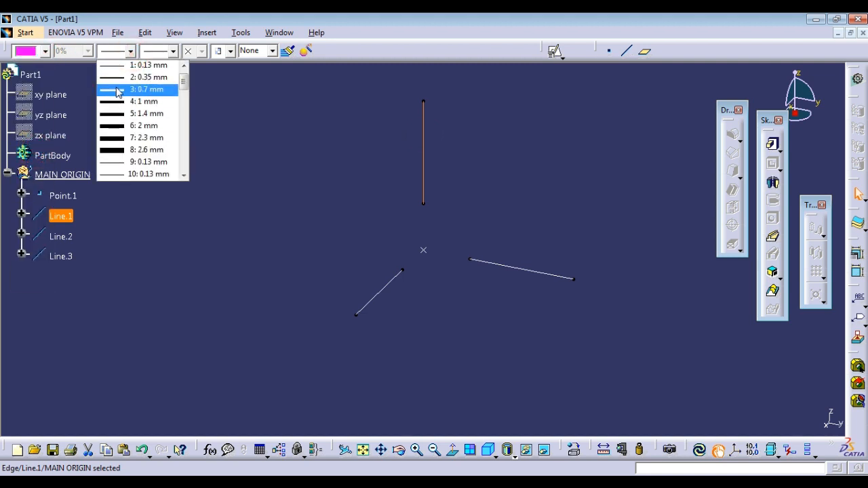
pyautogui.click(116, 87)
pyautogui.click(172, 53)
pyautogui.click(164, 90)
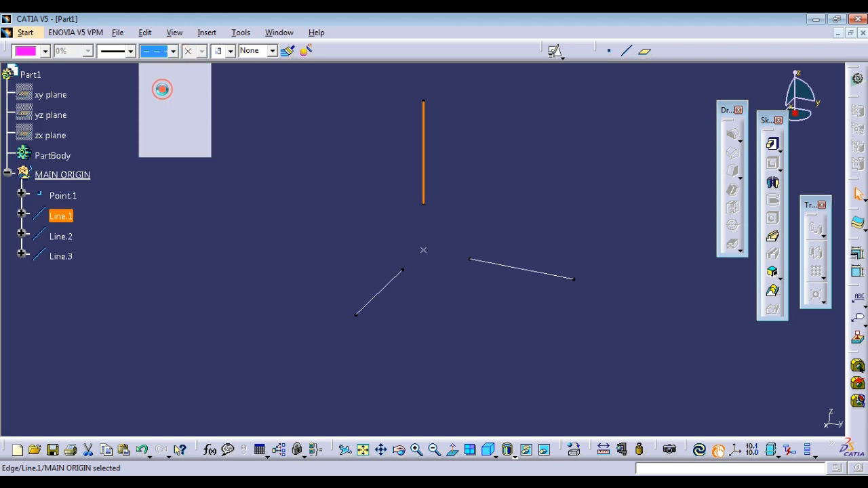
pyautogui.click(265, 118)
# - Format the Y and X lines together in dark blue with 0.7 mm thickness and dashed line type 2
pyautogui.click(491, 264)
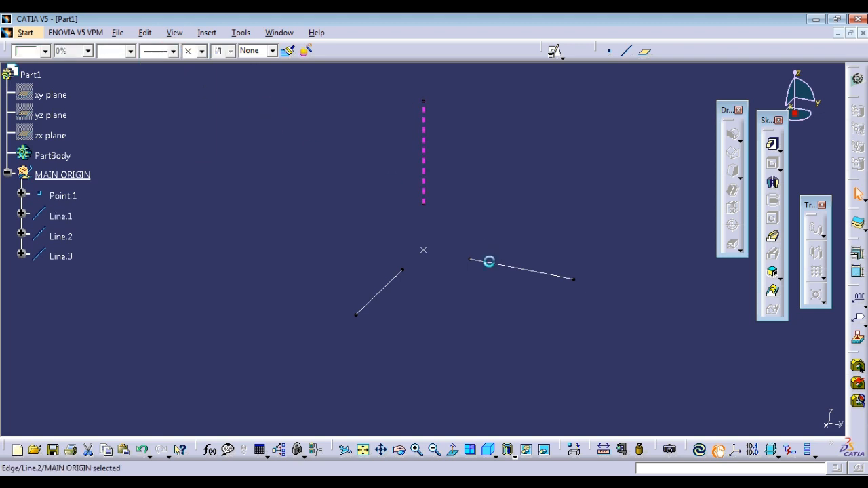
pyautogui.keyDown('ctrl'); pyautogui.click(397, 288); pyautogui.keyUp('ctrl')
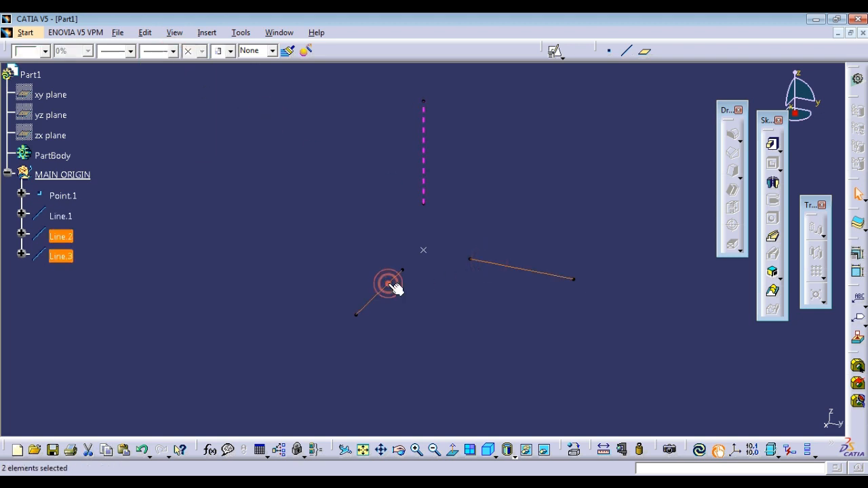
pyautogui.click(45, 52)
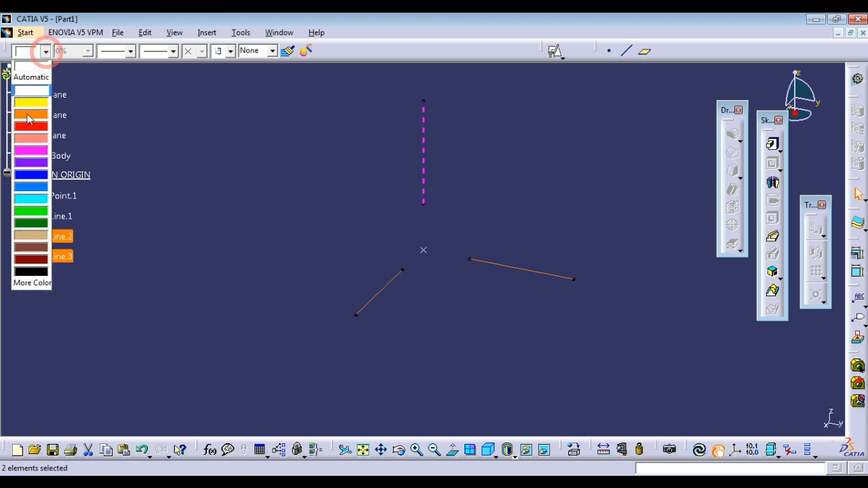
pyautogui.click(27, 180)
pyautogui.click(130, 51)
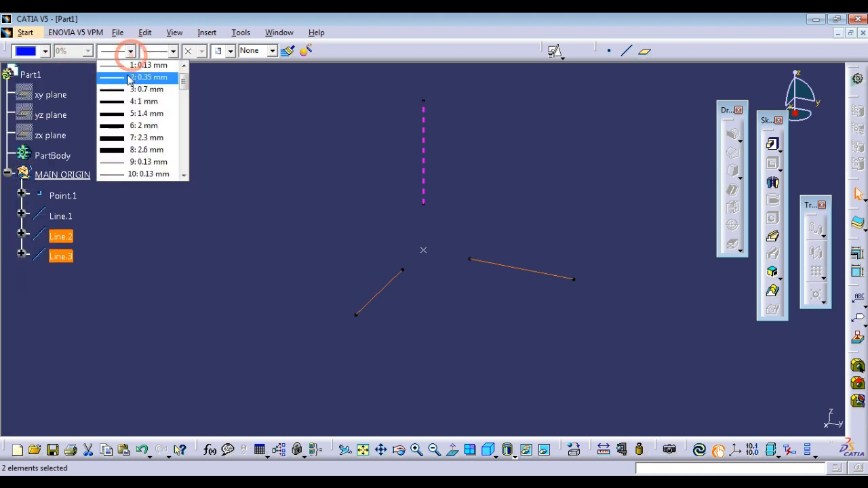
pyautogui.click(125, 91)
pyautogui.click(158, 51)
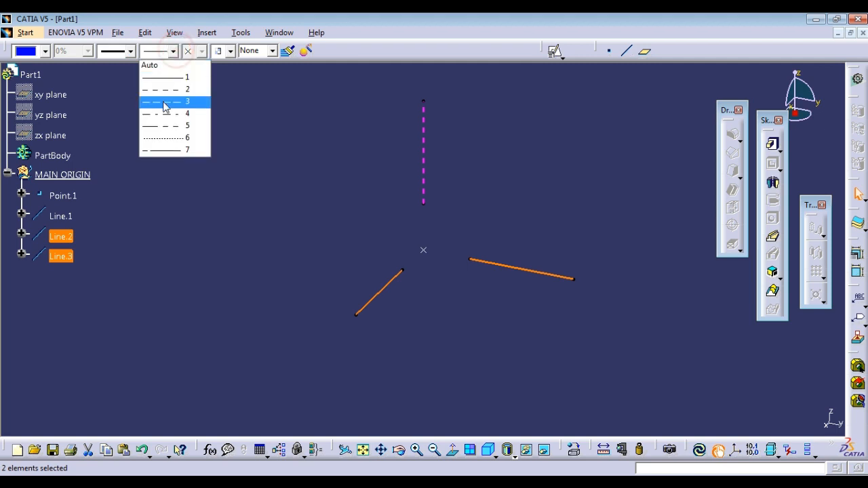
pyautogui.click(163, 90)
pyautogui.click(267, 167)
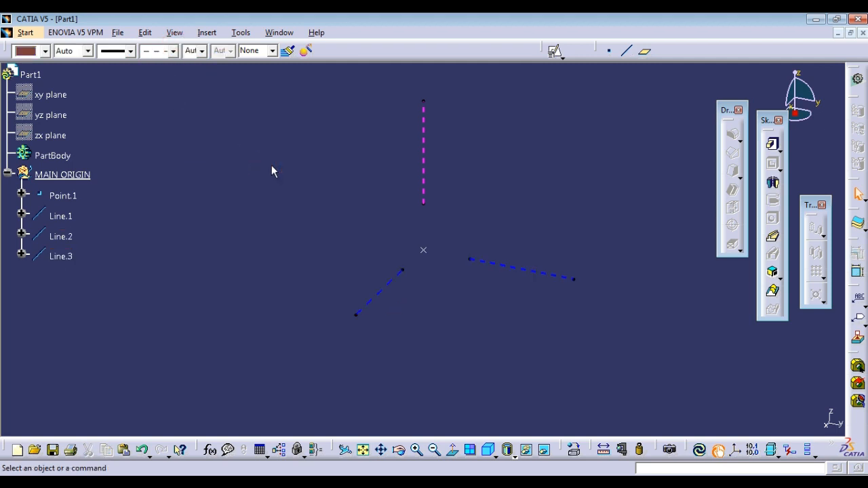
# - Colour the origin point red
pyautogui.click(278, 169)
pyautogui.click(423, 251)
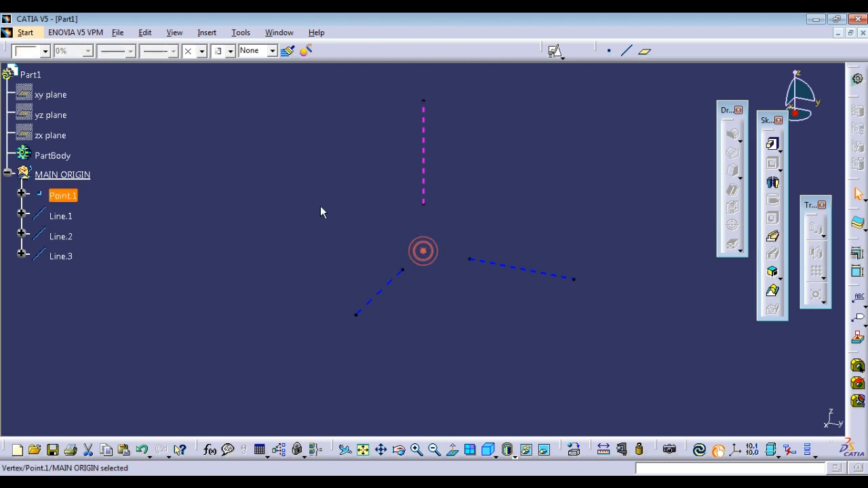
pyautogui.click(46, 51)
pyautogui.click(30, 129)
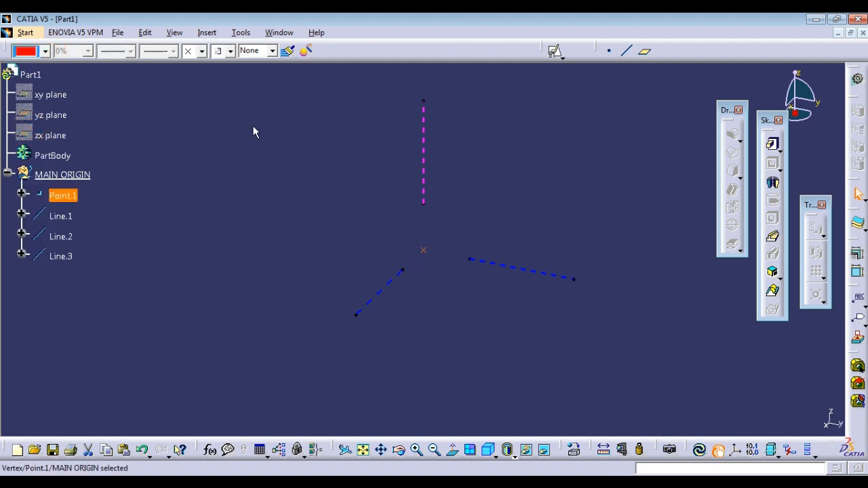
pyautogui.click(260, 131)
pyautogui.click(580, 174)
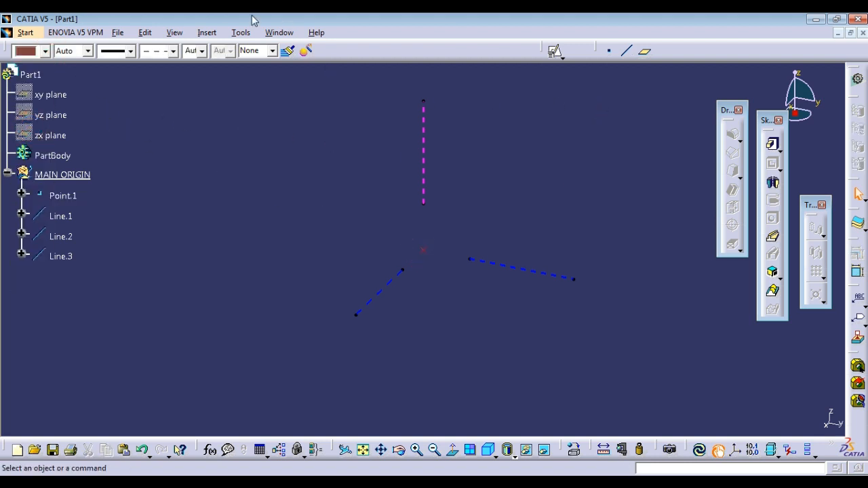
# - Define a standard axis system with the origin point, the magenta line as Z and the Y line as Y, with Current turned off
pyautogui.click(207, 32)
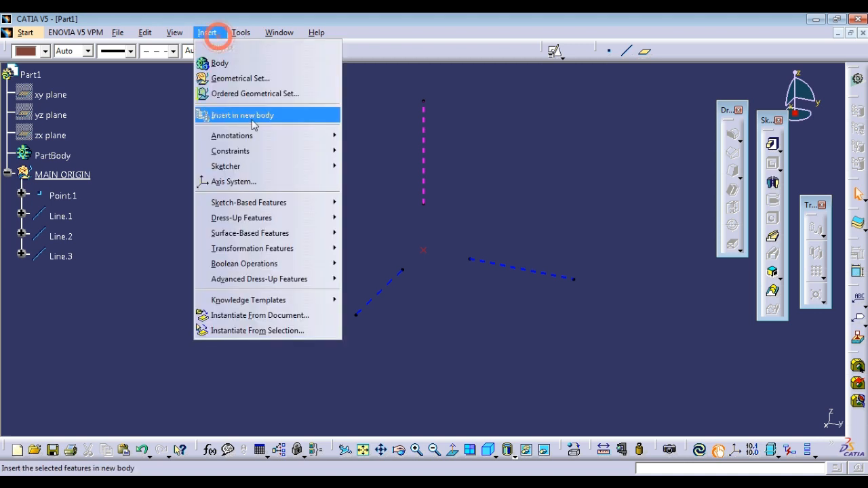
pyautogui.click(232, 179)
pyautogui.click(706, 381)
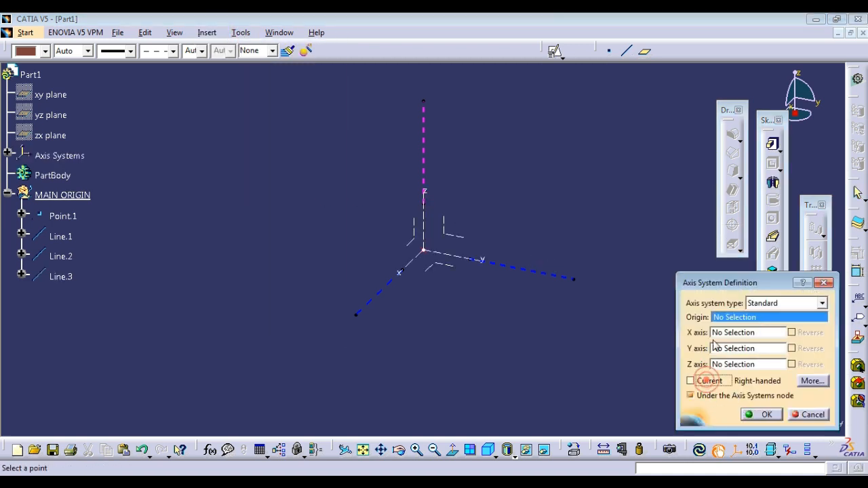
pyautogui.click(67, 218)
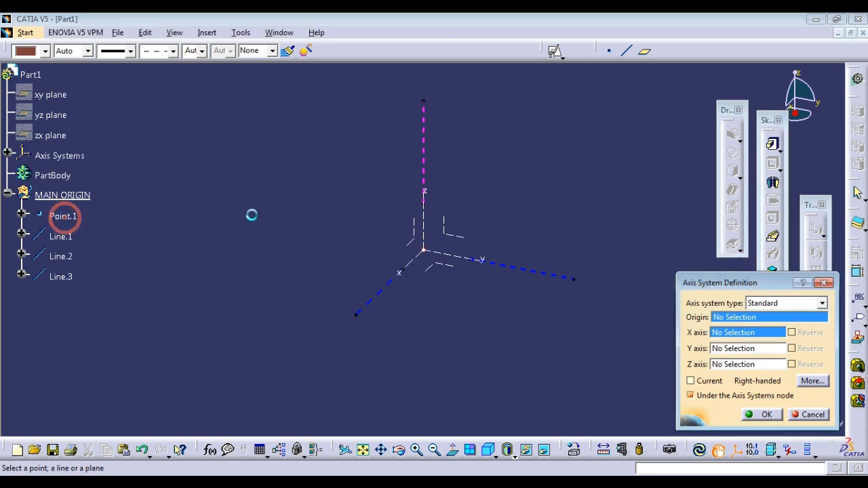
pyautogui.click(731, 364)
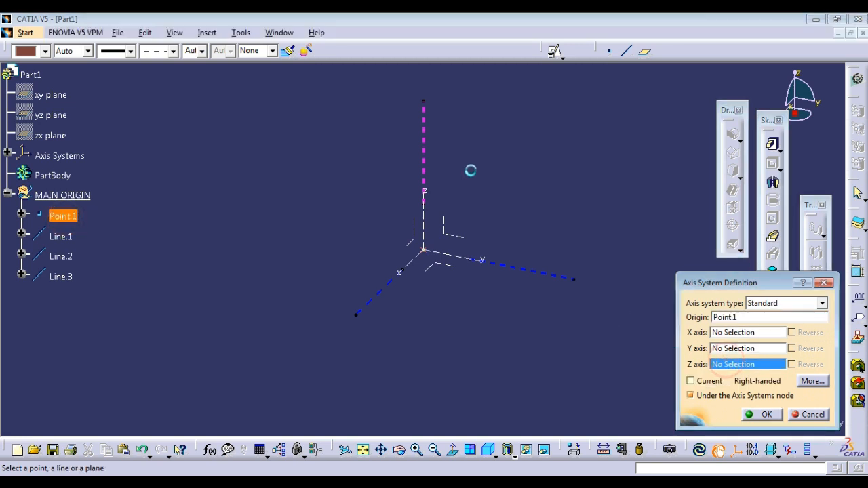
pyautogui.click(425, 145)
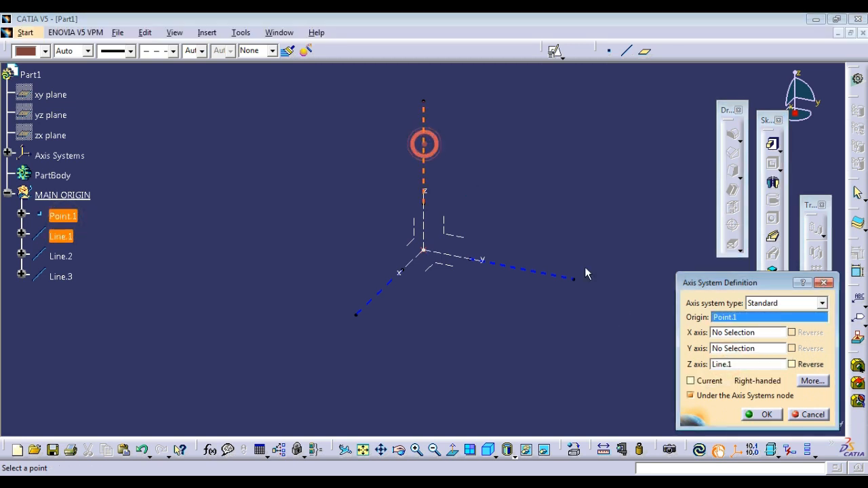
pyautogui.click(734, 348)
pyautogui.click(528, 270)
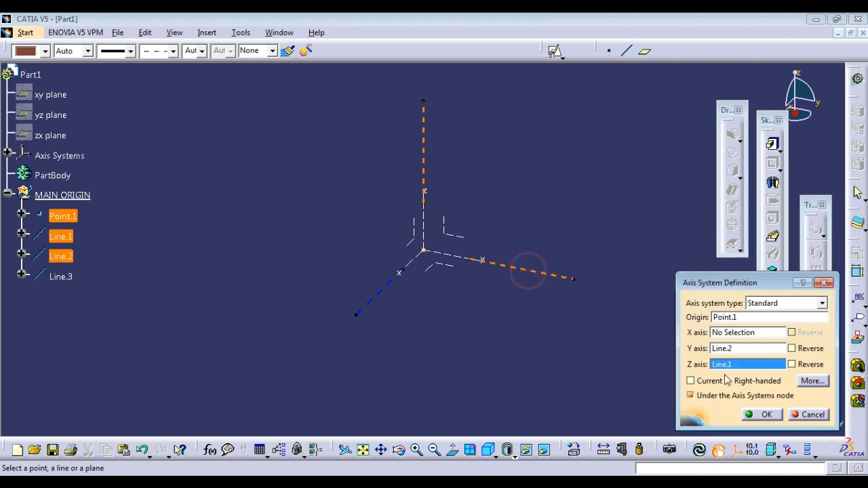
pyautogui.click(764, 415)
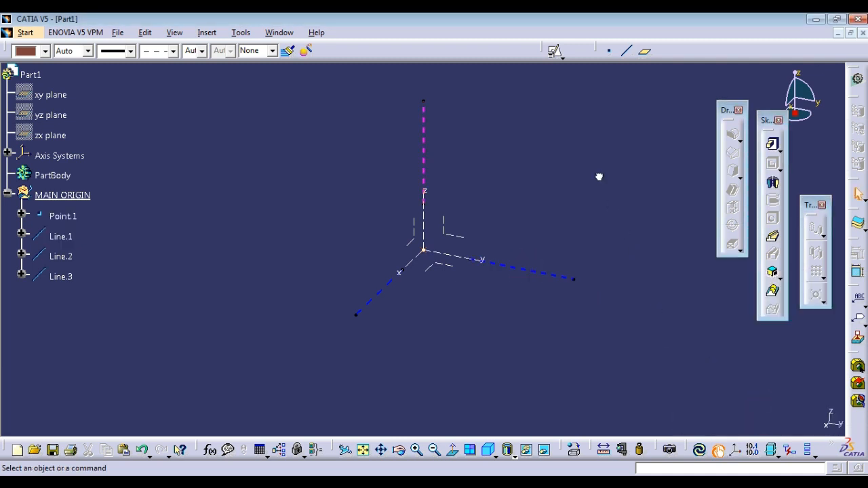
# - Collapse the MAIN ORIGIN set and insert a new geometrical set named REFERANCE under Part1
pyautogui.click(7, 197)
pyautogui.click(206, 32)
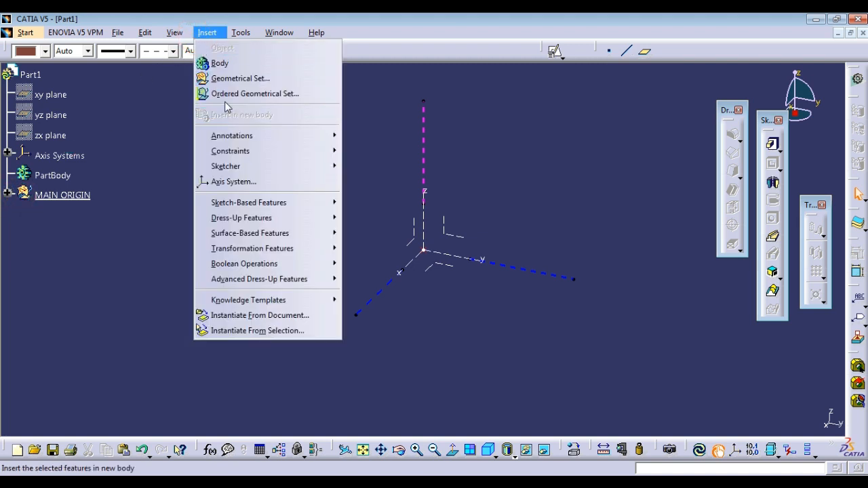
pyautogui.click(238, 79)
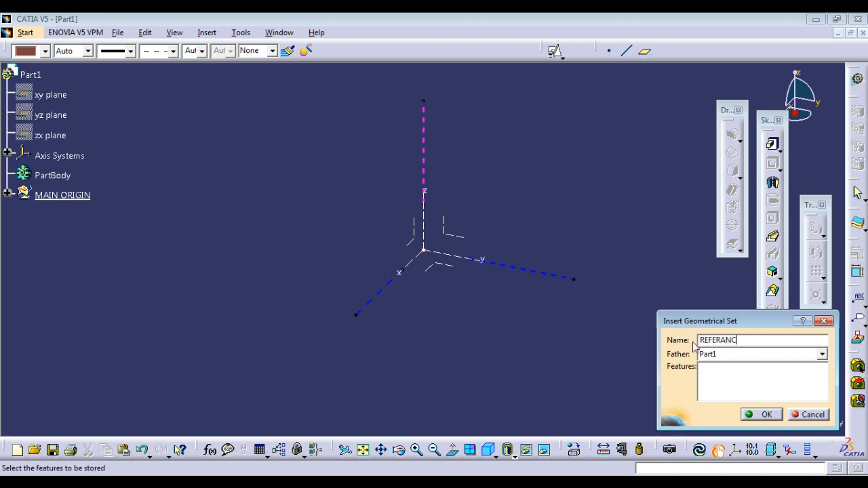
pyautogui.click(779, 416)
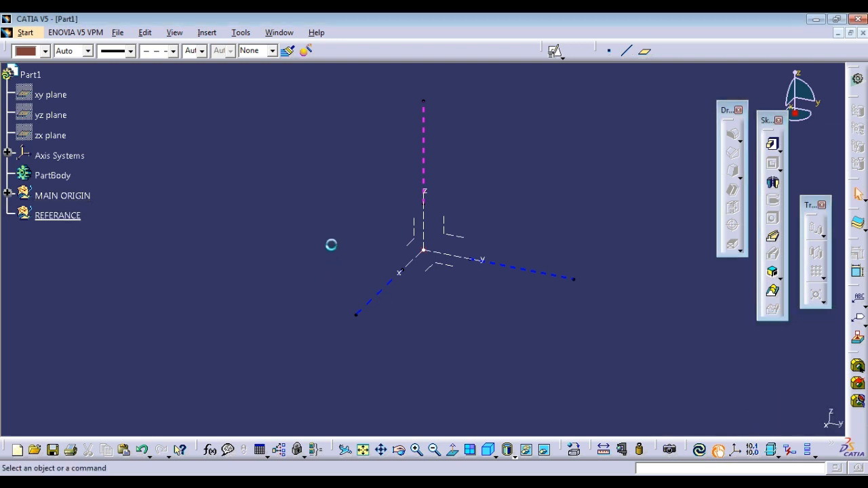
# - Insert three new empty bodies into the part
pyautogui.click(218, 39)
pyautogui.click(221, 63)
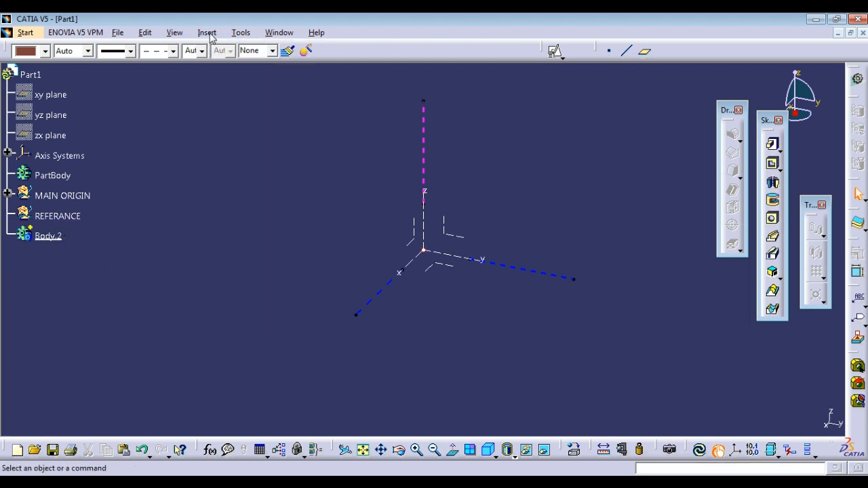
pyautogui.click(208, 34)
pyautogui.click(219, 63)
pyautogui.click(208, 34)
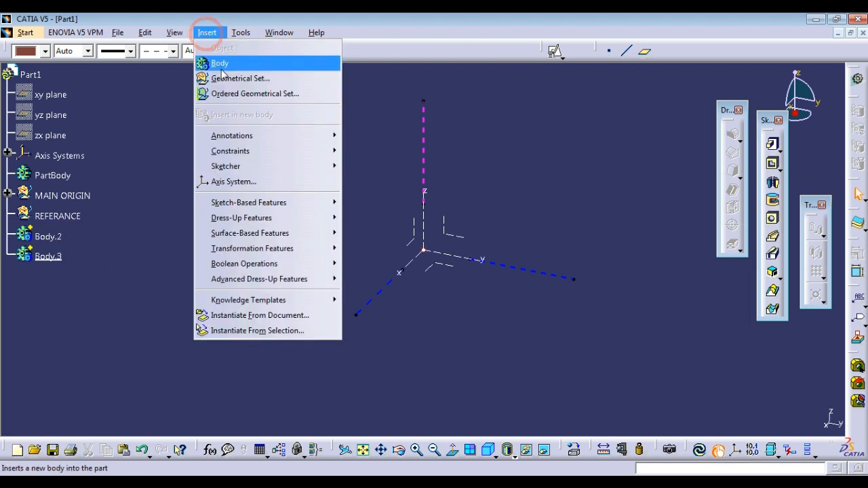
pyautogui.click(220, 65)
# - Rename the first inserted body, Body.2, as LOWER
pyautogui.rightClick(53, 241)
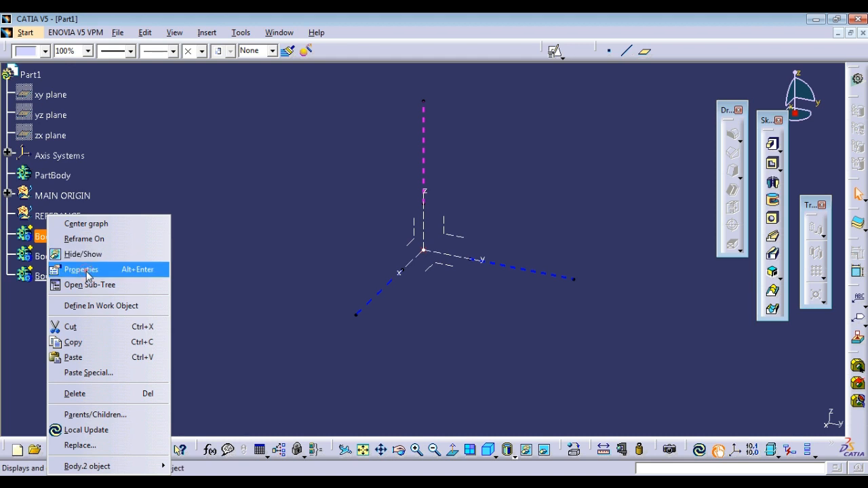
pyautogui.click(87, 271)
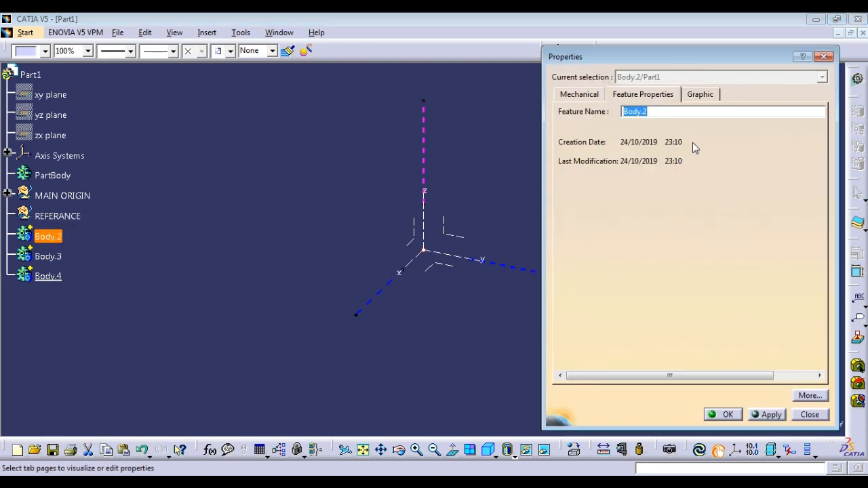
pyautogui.write('LOWER')
pyautogui.click(723, 415)
# - Rename the second inserted body, Body.3, as UPPER
pyautogui.click(59, 258)
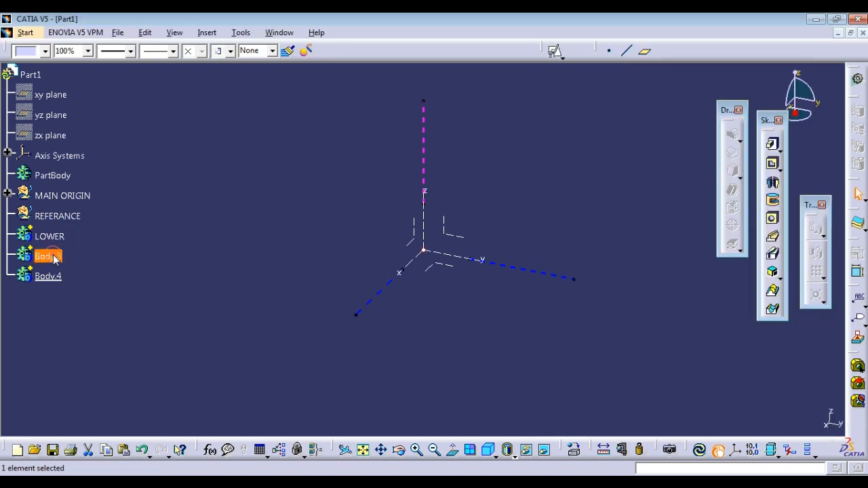
pyautogui.rightClick(60, 258)
pyautogui.click(97, 270)
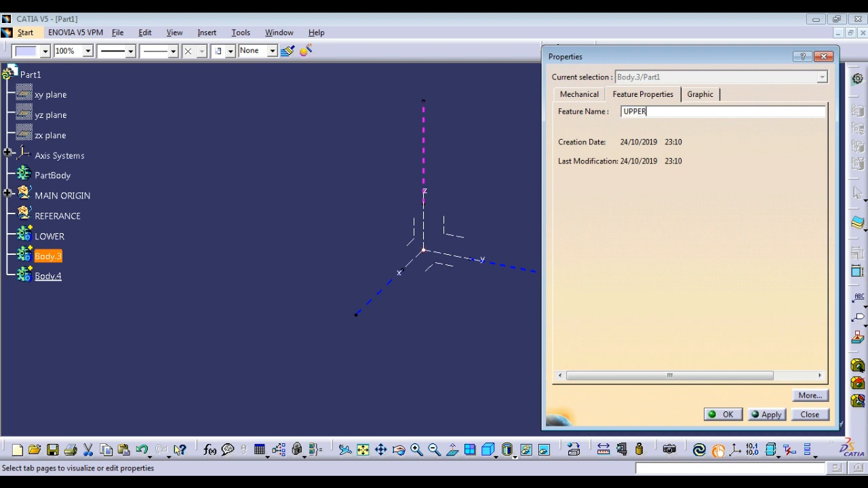
pyautogui.click(721, 414)
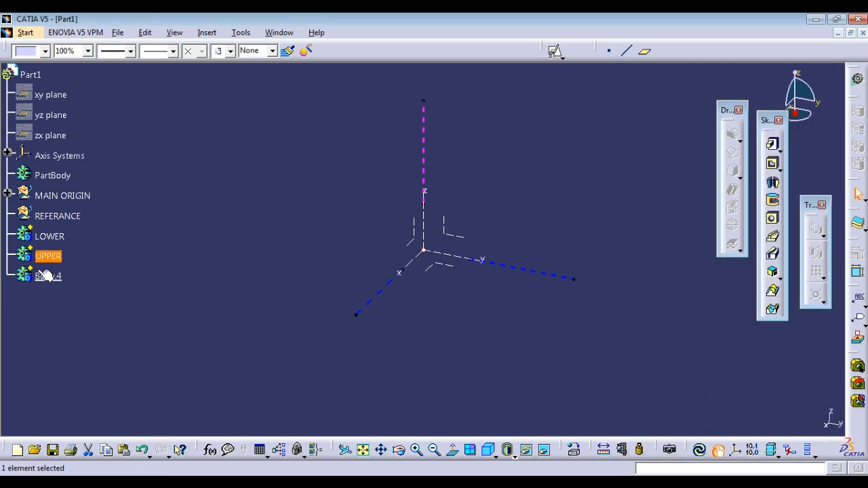
# - Rename the third inserted body, Body.4, as HOLE
pyautogui.click(60, 276)
pyautogui.rightClick(60, 276)
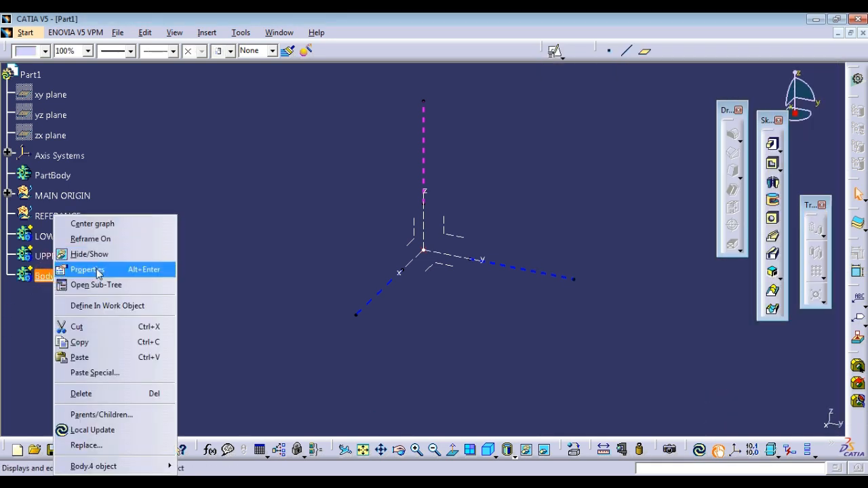
pyautogui.click(96, 268)
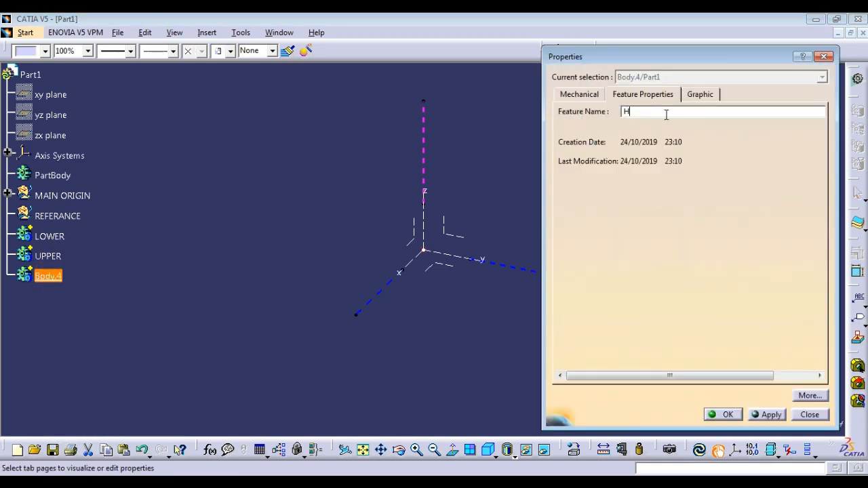
pyautogui.click(723, 416)
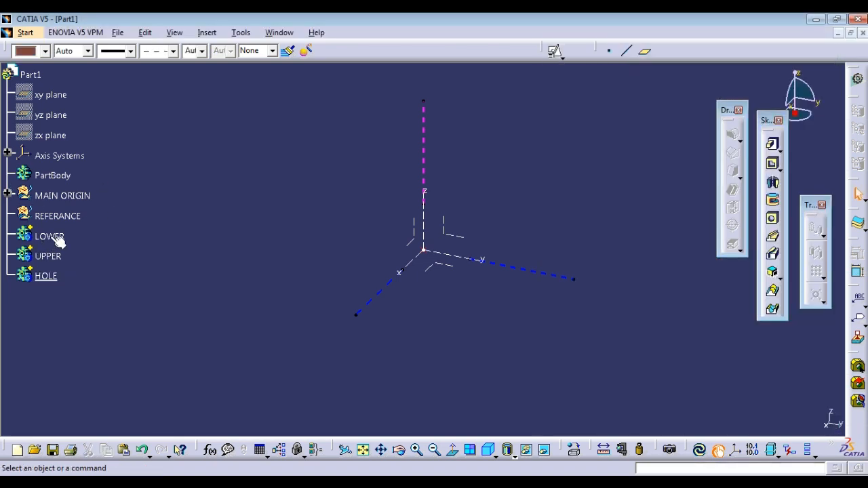
# - Define the REFERANCE geometrical set as the in-work object
pyautogui.click(59, 239)
pyautogui.click(120, 224)
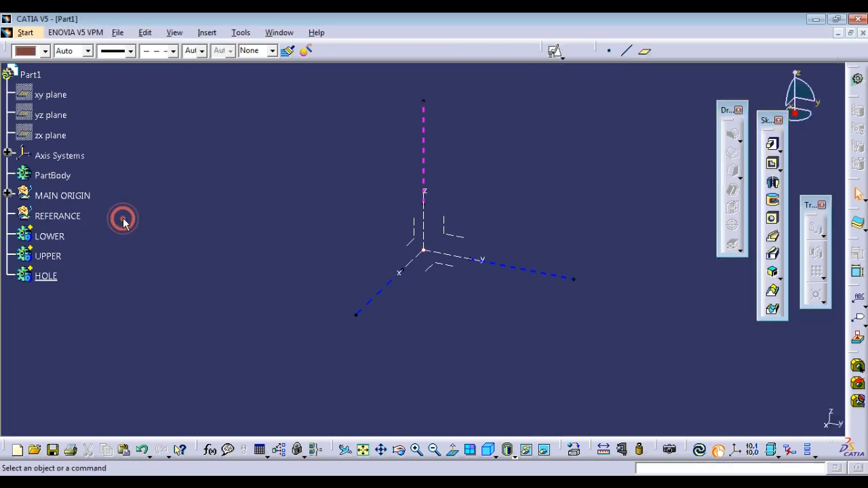
pyautogui.click(63, 216)
pyautogui.rightClick(63, 215)
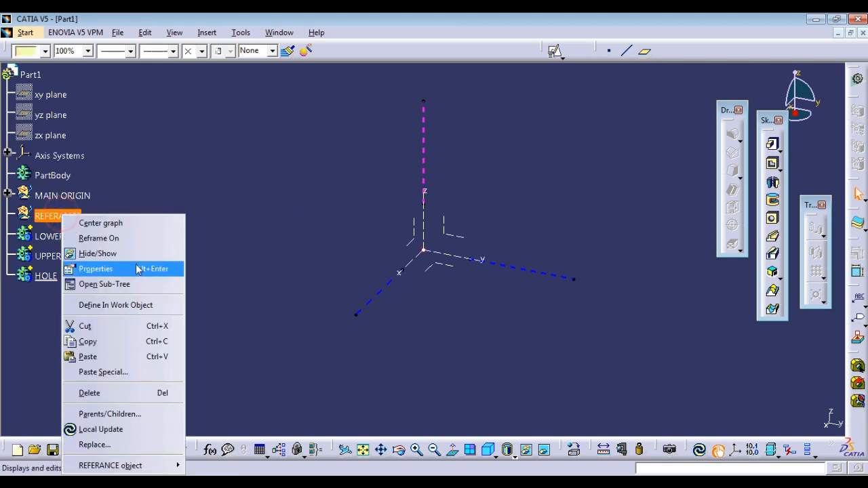
pyautogui.click(123, 305)
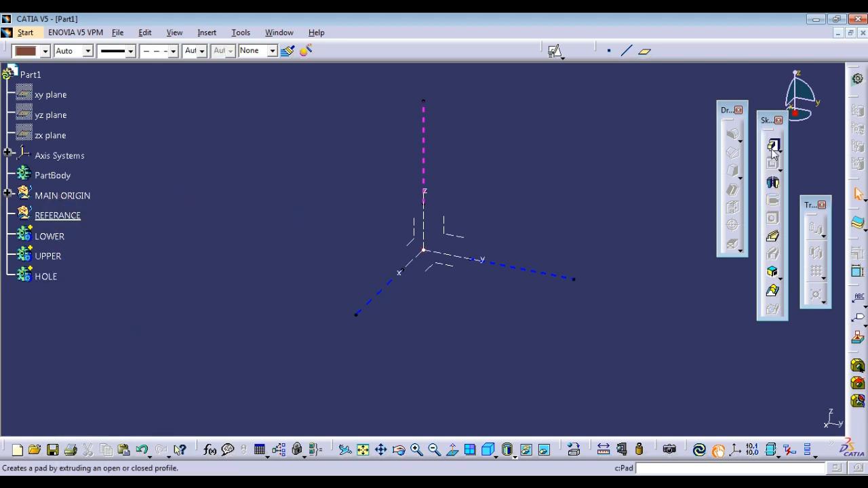
# - Create a positioned sketch on the axis system's YZ plane, with Point.1 as projection-point origin and H direction parallel to Line.2
pyautogui.click(556, 56)
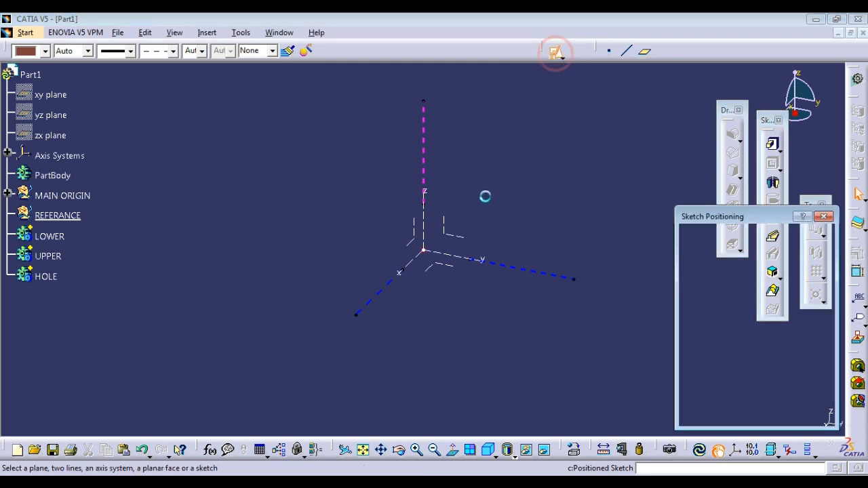
pyautogui.click(455, 238)
pyautogui.click(800, 297)
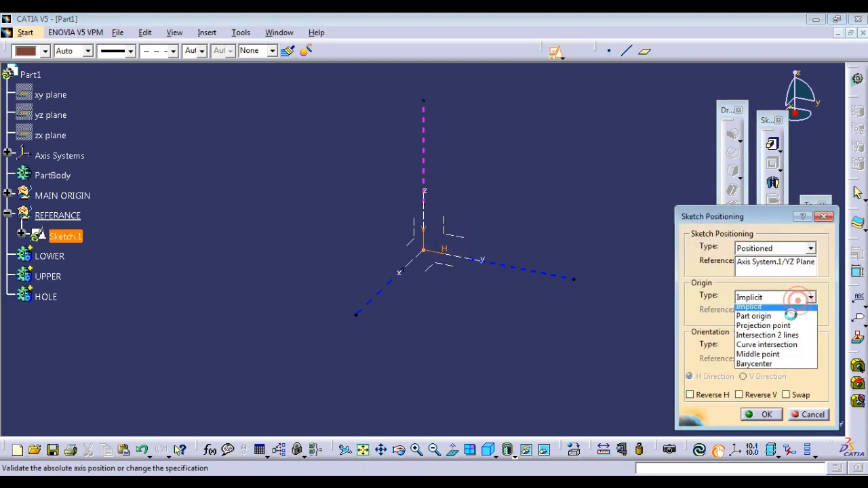
pyautogui.click(773, 328)
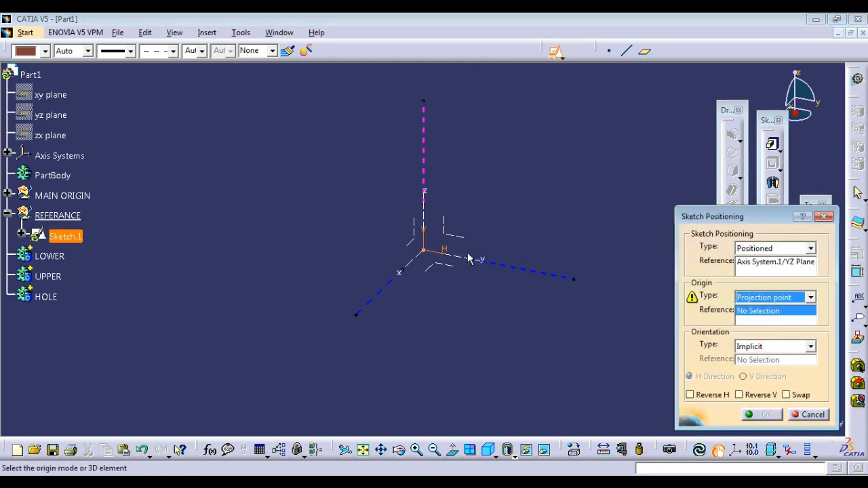
pyautogui.click(428, 253)
pyautogui.click(749, 346)
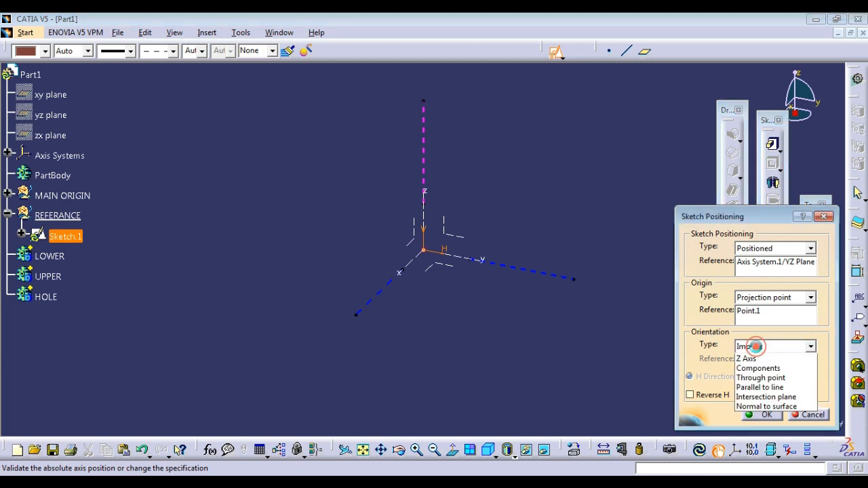
pyautogui.click(755, 414)
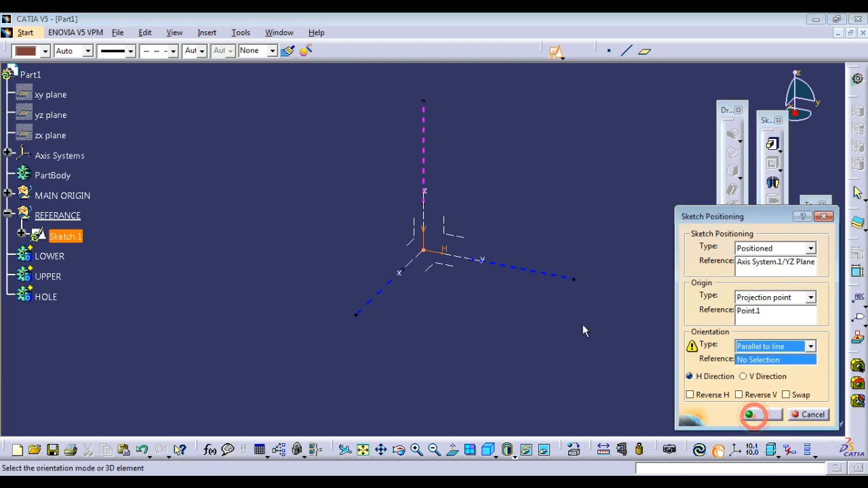
pyautogui.click(527, 269)
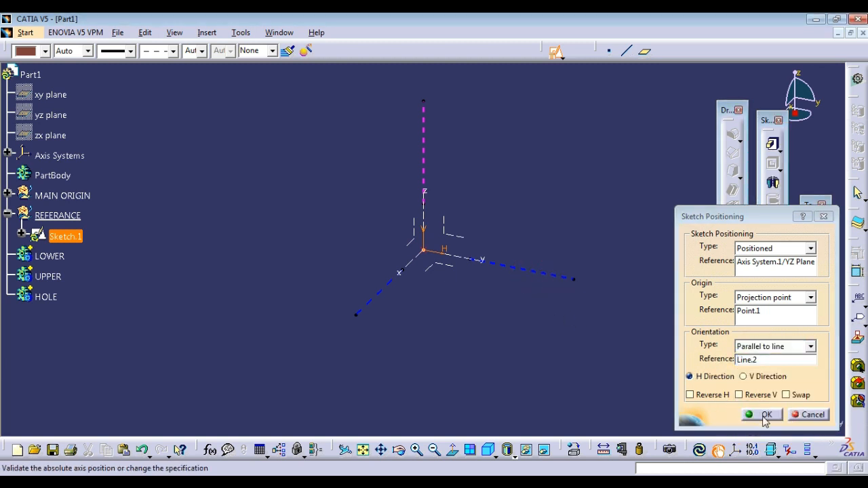
pyautogui.click(765, 416)
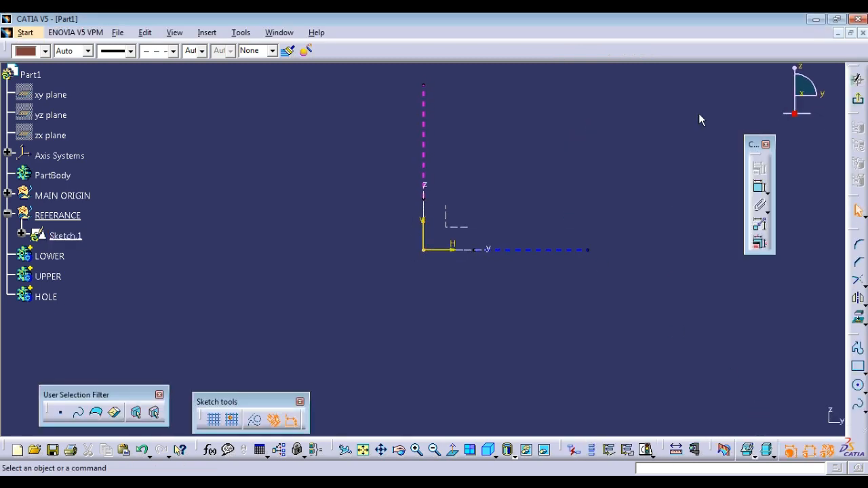
# - Detach the profile tools and sketch a long, thin horizontal rectangle just above the origin, spanning both sides of the vertical axis
pyautogui.moveTo(852, 336); pyautogui.dragTo(799, 192)
pyautogui.click(806, 203)
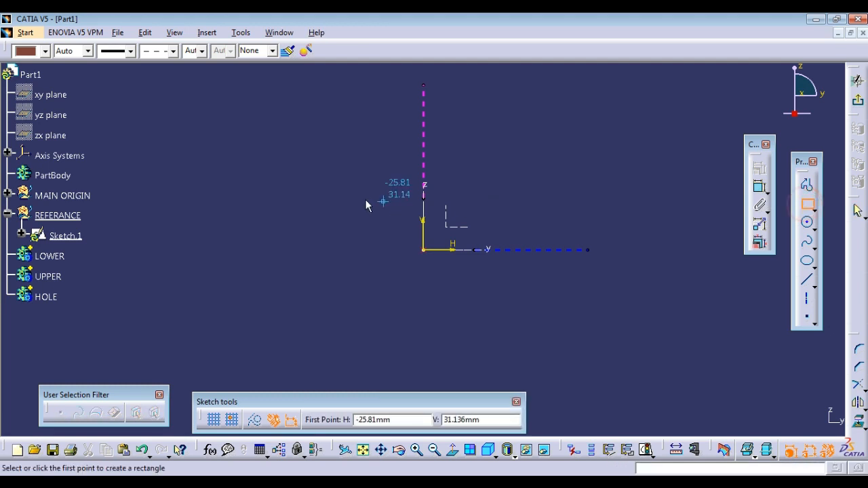
pyautogui.click(242, 219)
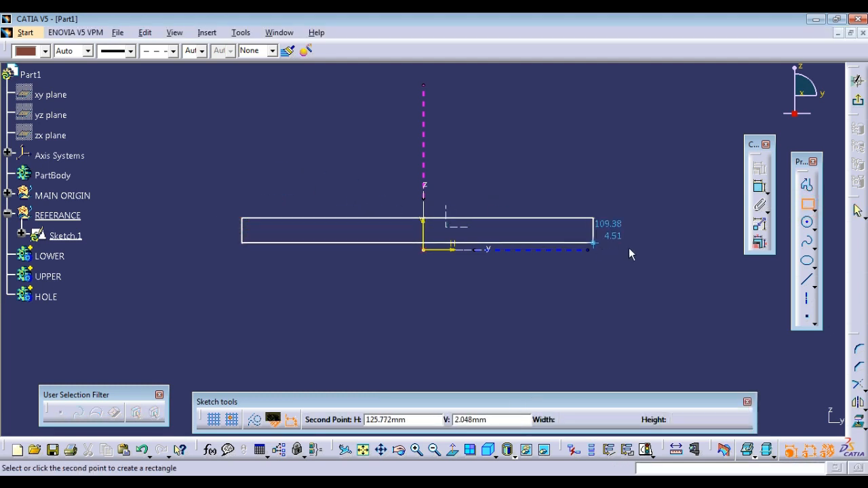
pyautogui.click(600, 235)
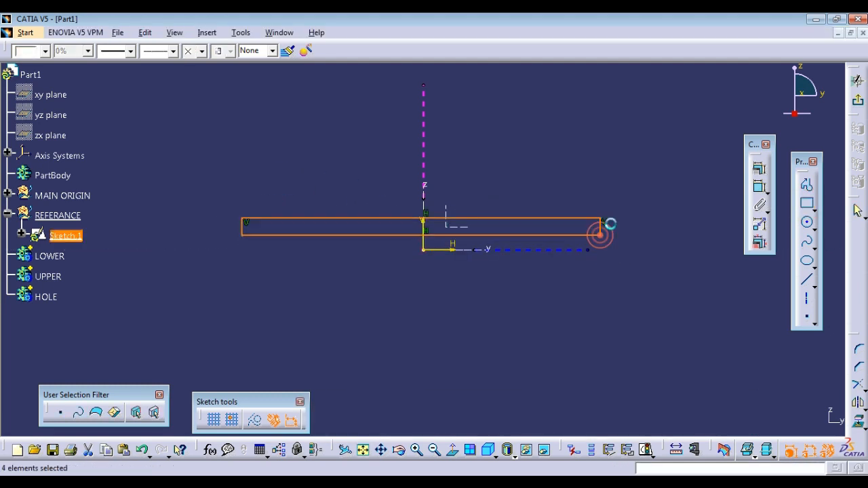
# - Dimension the rectangle's length between its two short vertical edges and set it to 400 mm
pyautogui.click(760, 186)
pyautogui.click(601, 231)
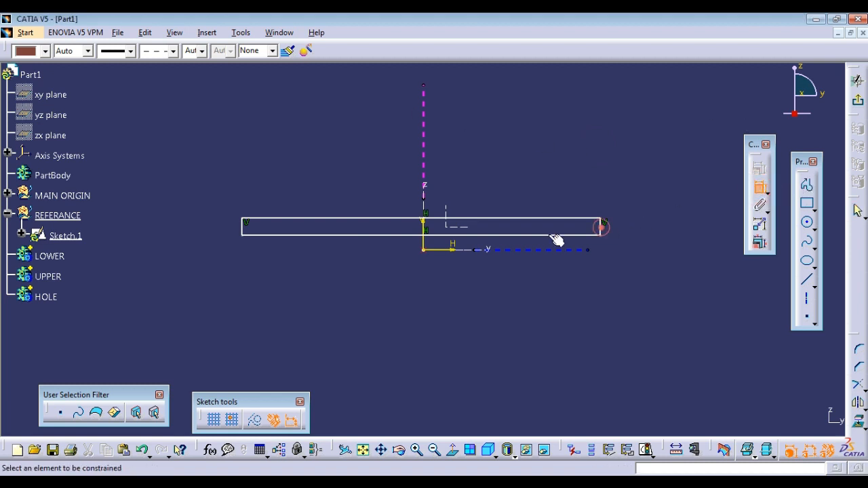
pyautogui.click(245, 227)
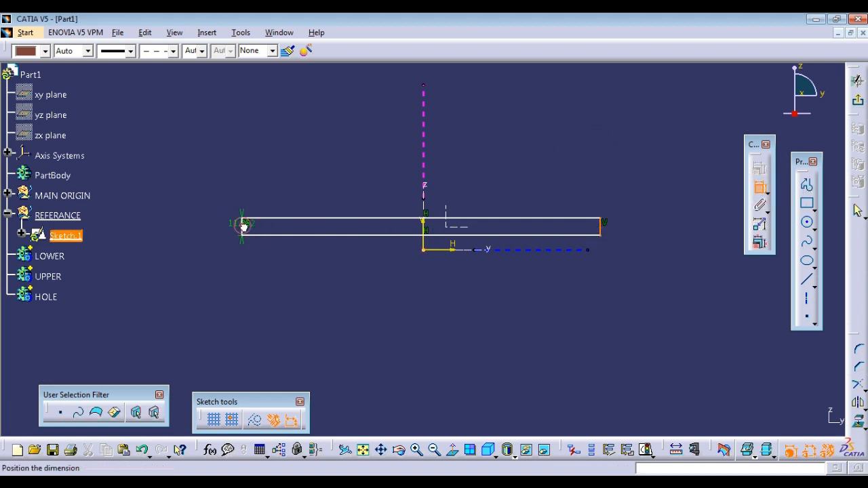
pyautogui.click(341, 285)
pyautogui.doubleClick(339, 283)
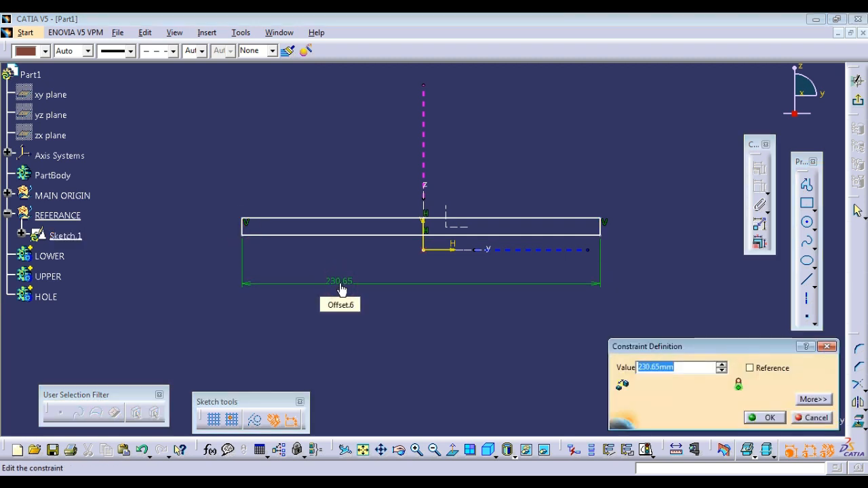
pyautogui.write('400mm')
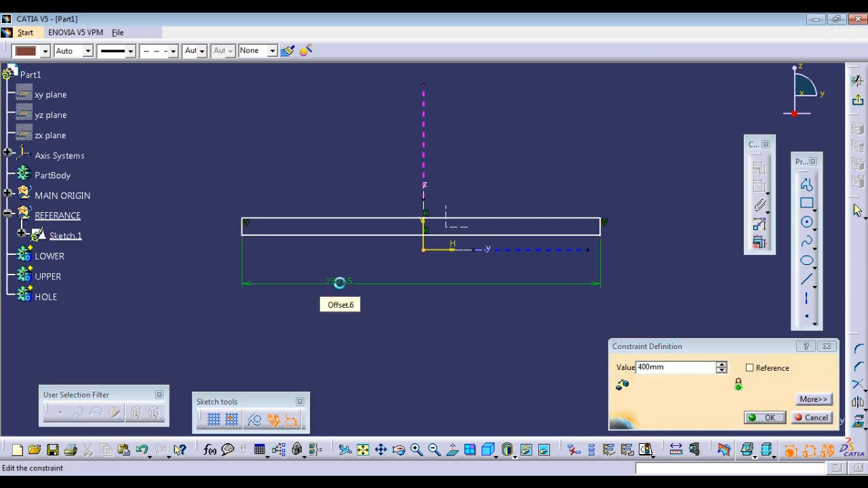
pyautogui.press('Return')
# - Constrain the rectangle's lower long edge to be coincident with the sketch's H axis
pyautogui.moveTo(452, 243); pyautogui.dragTo(429, 323, button='middle')
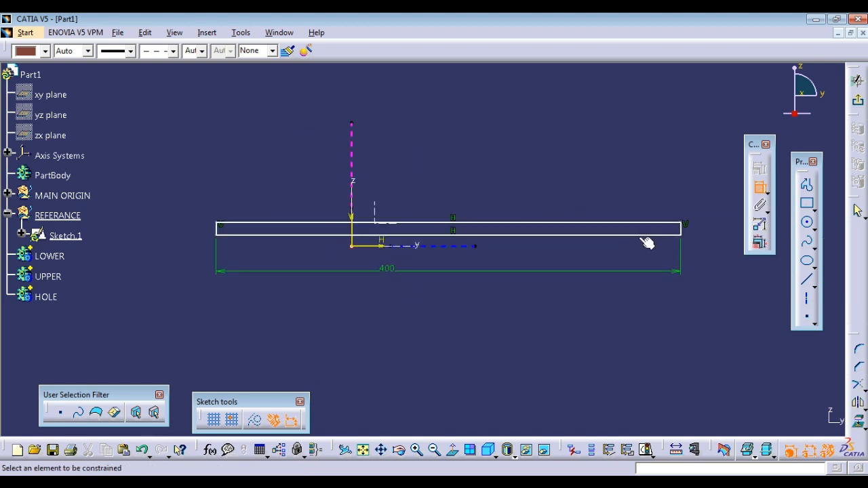
pyautogui.click(639, 235)
pyautogui.click(381, 242)
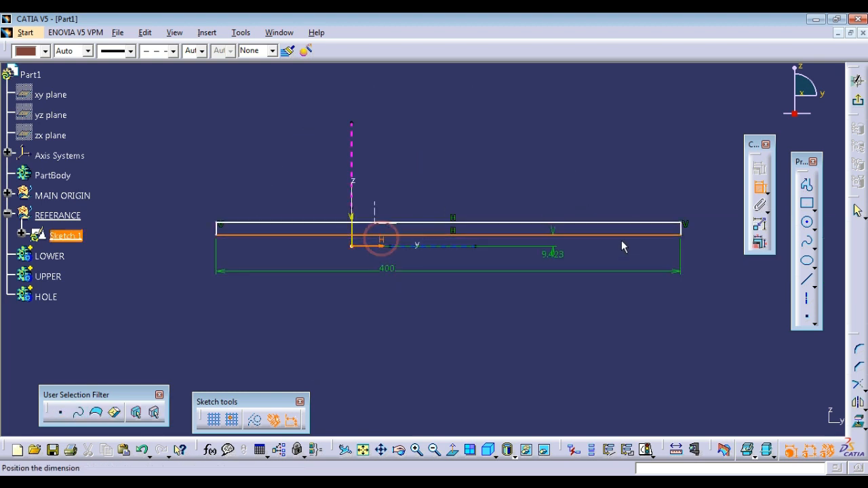
pyautogui.rightClick(698, 196)
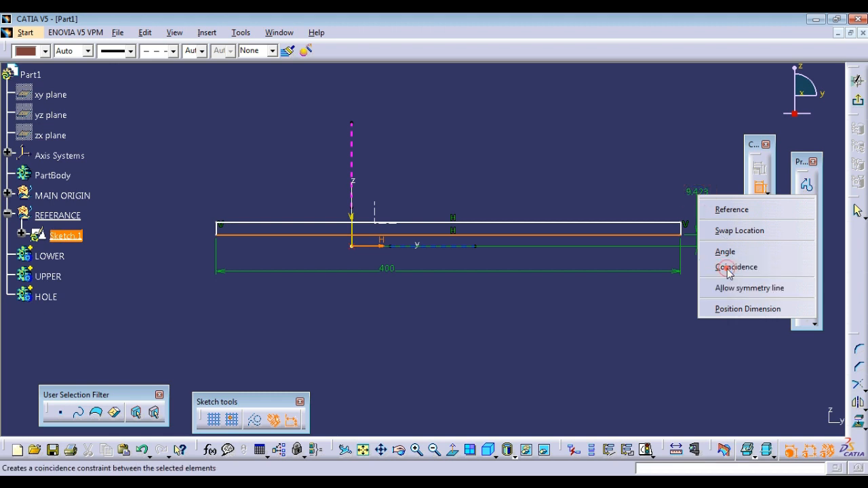
pyautogui.click(728, 270)
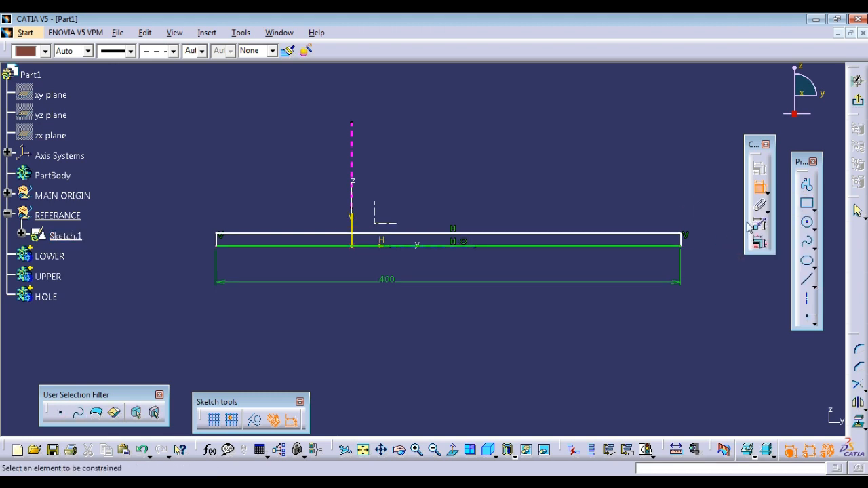
# - Make the rectangle's two short vertical edges symmetric about the sketch's V axis
pyautogui.click(682, 237)
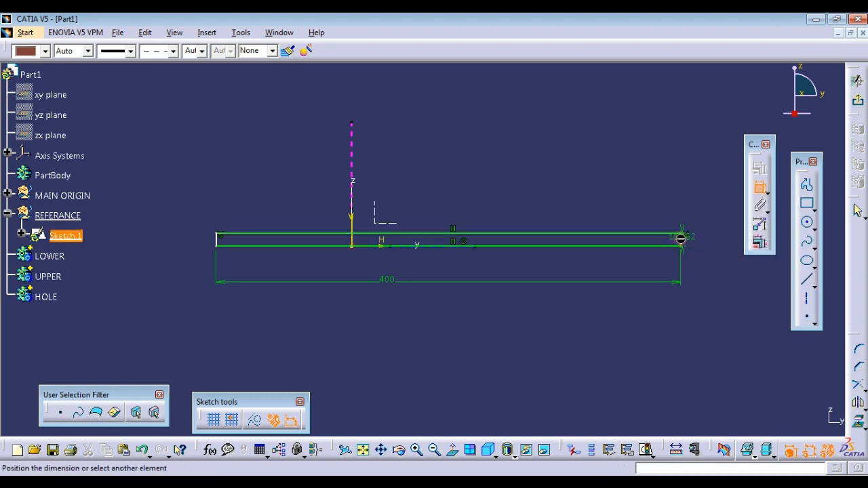
pyautogui.click(218, 242)
pyautogui.rightClick(242, 156)
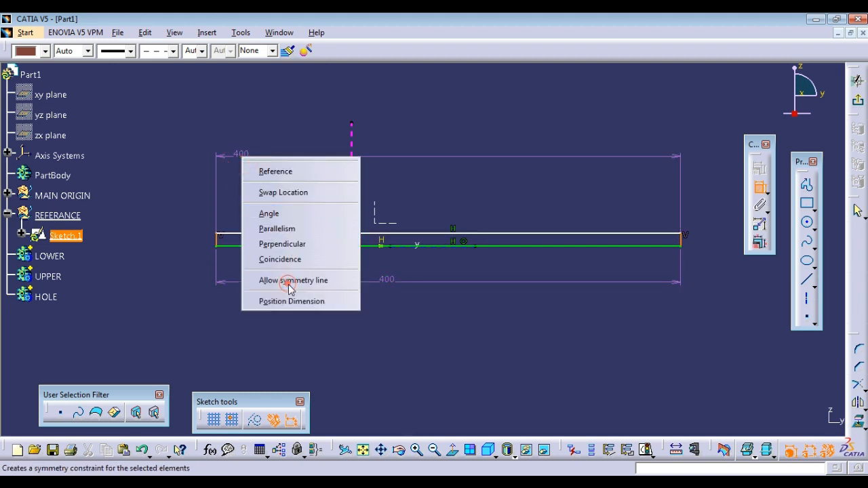
pyautogui.click(289, 280)
pyautogui.click(348, 243)
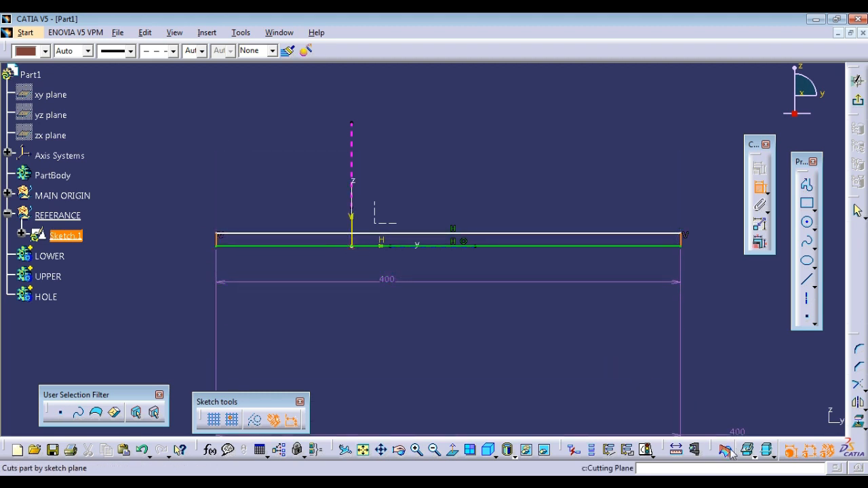
pyautogui.click(358, 225)
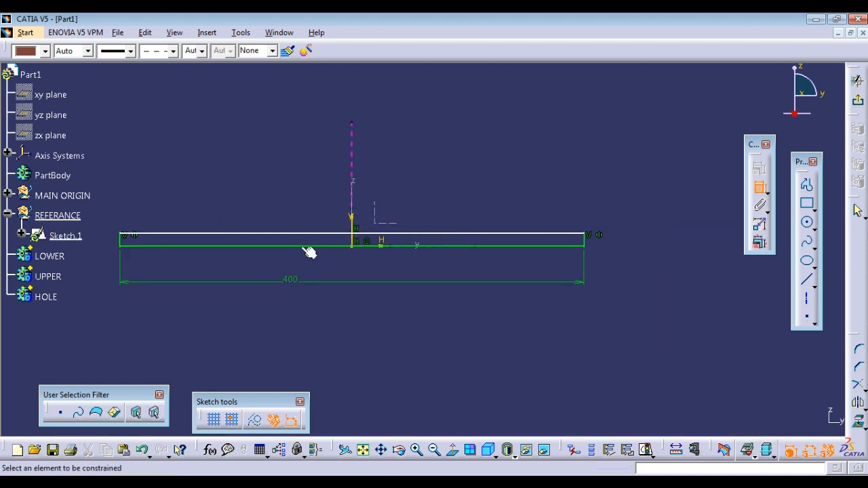
# - Dimension the rectangle's height between its two long edges and set it to 10 mm
pyautogui.click(220, 235)
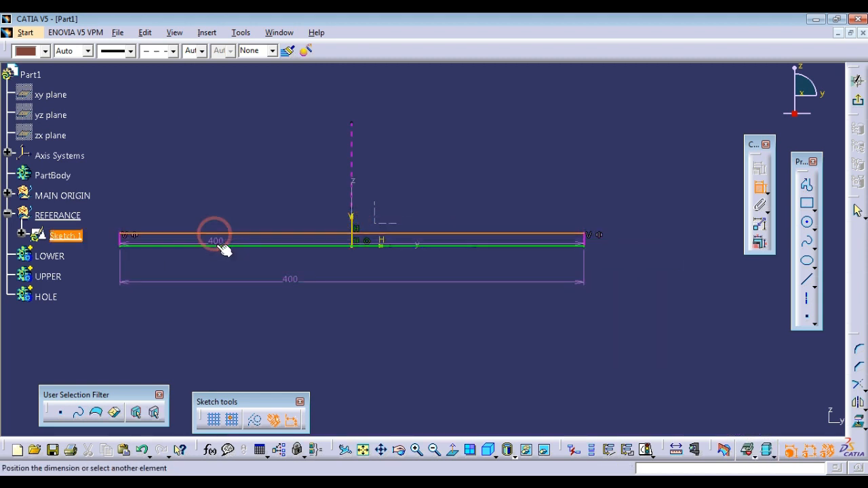
pyautogui.click(221, 245)
pyautogui.click(646, 258)
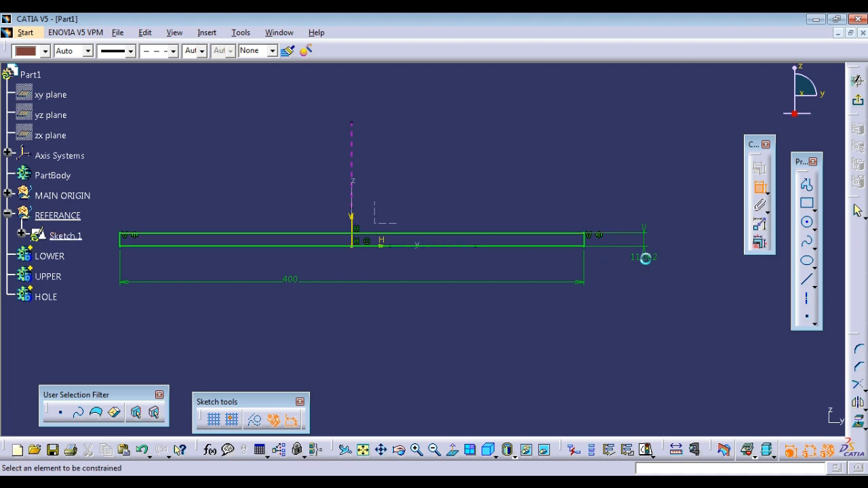
pyautogui.doubleClick(645, 256)
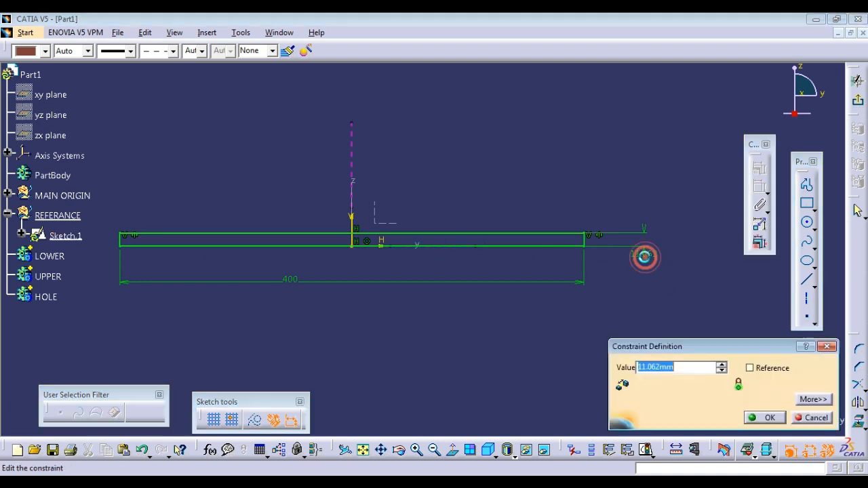
pyautogui.write('10')
pyautogui.press('Return')
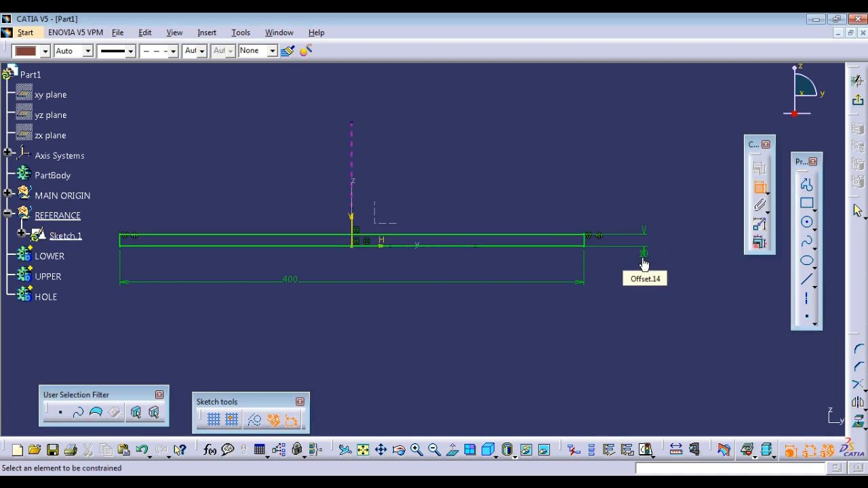
# - Sketch a closed profile about 361 mm long just above the rectangle, with three horizontal levels rising left to right, joined by two slopes
pyautogui.moveTo(552, 287)
pyautogui.mouseDown(button='middle')
pyautogui.moveTo(622, 310)
pyautogui.moveTo(616, 300)
pyautogui.mouseUp(button='middle')
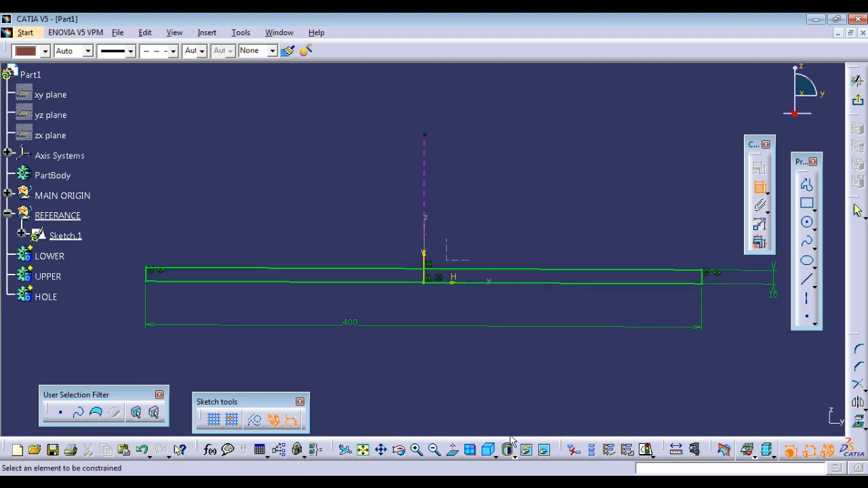
pyautogui.click(453, 449)
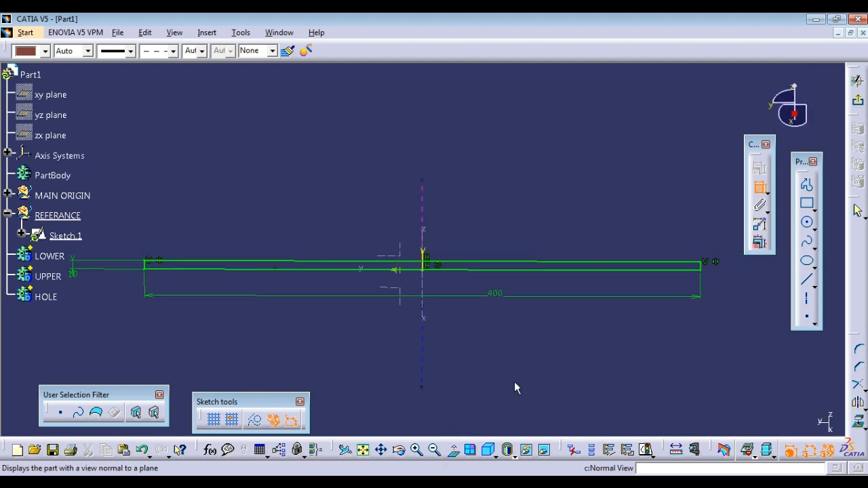
pyautogui.click(454, 451)
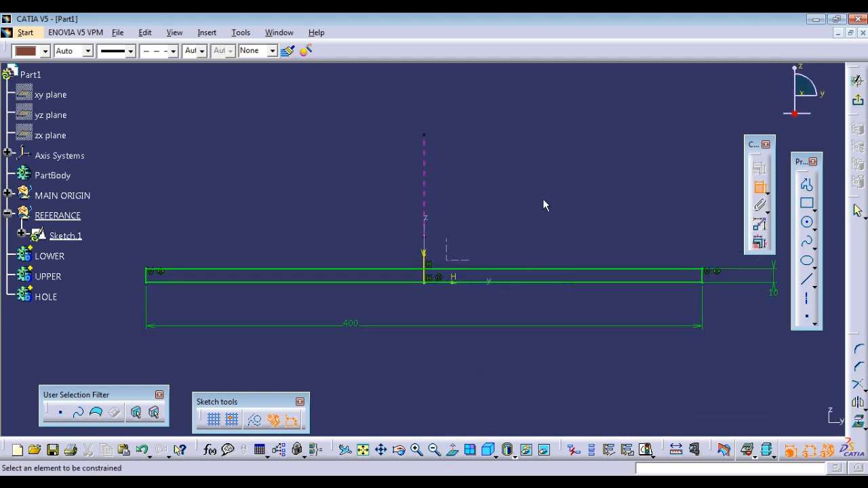
pyautogui.click(807, 187)
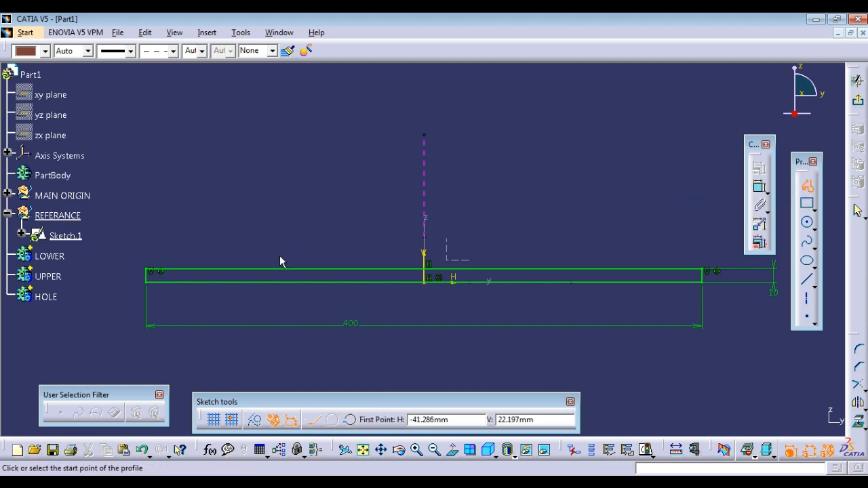
pyautogui.click(157, 256)
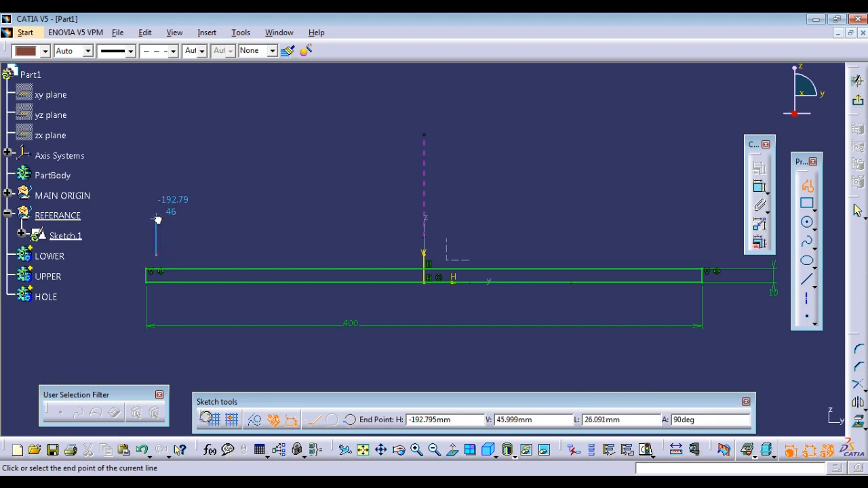
pyautogui.click(156, 218)
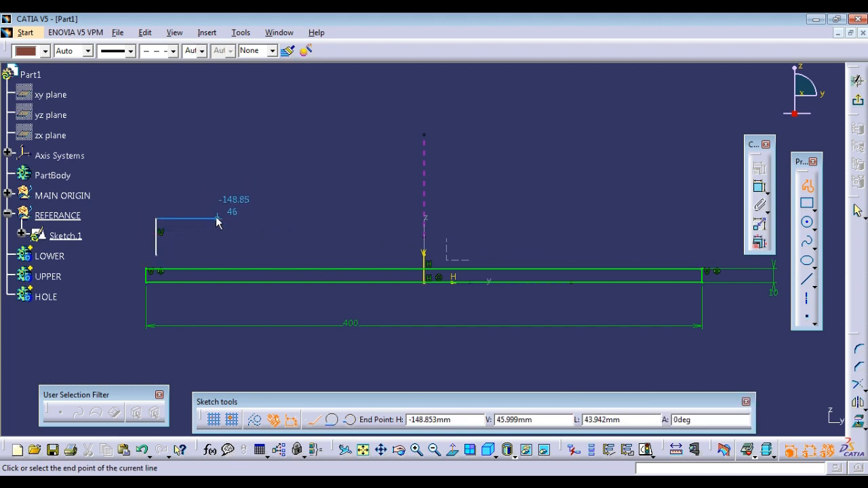
pyautogui.click(218, 218)
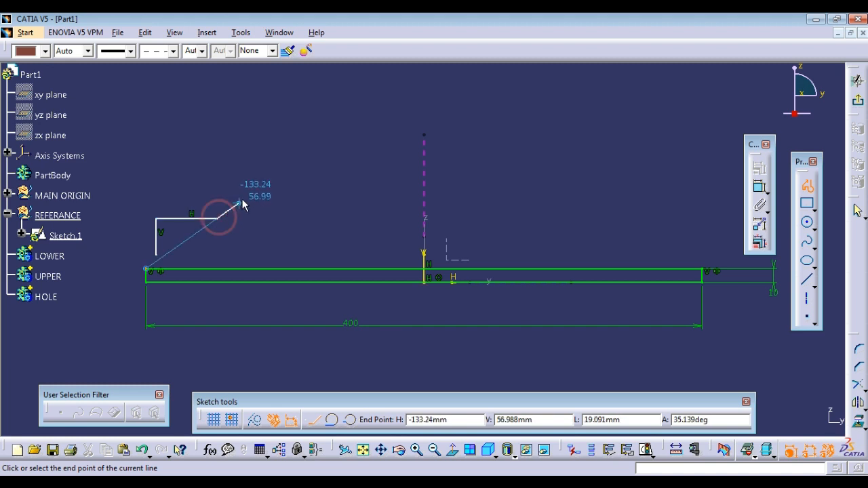
pyautogui.click(277, 199)
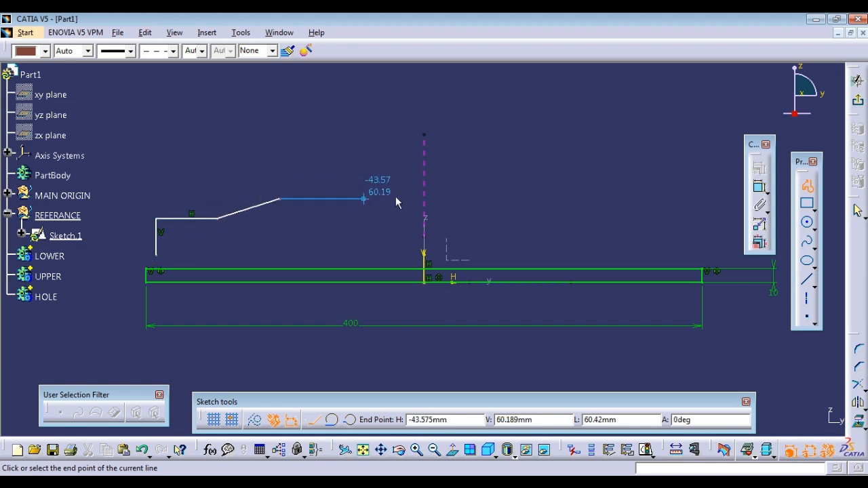
pyautogui.click(421, 199)
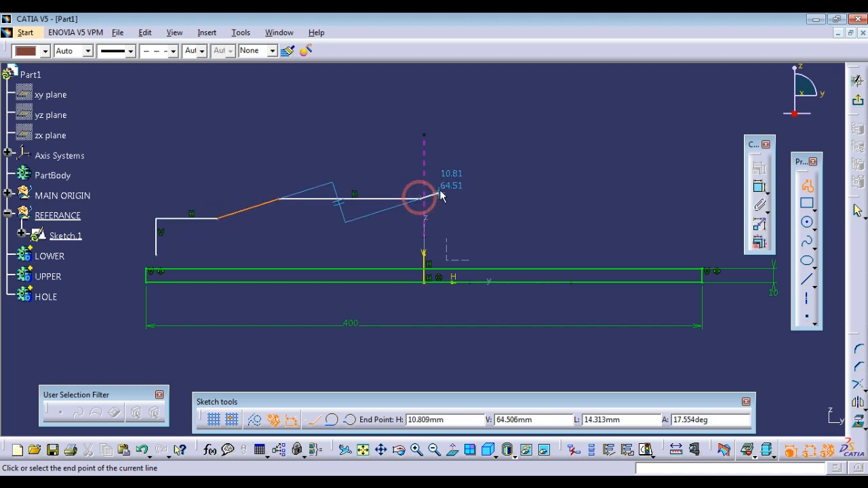
pyautogui.click(474, 176)
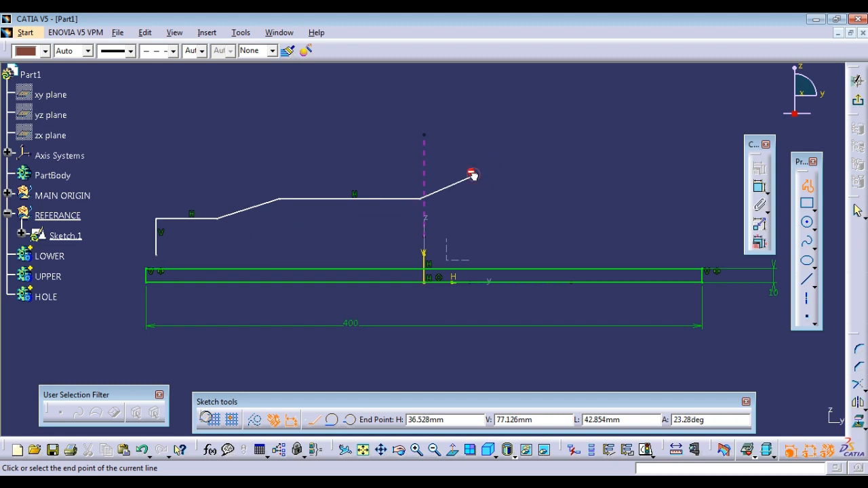
pyautogui.click(657, 177)
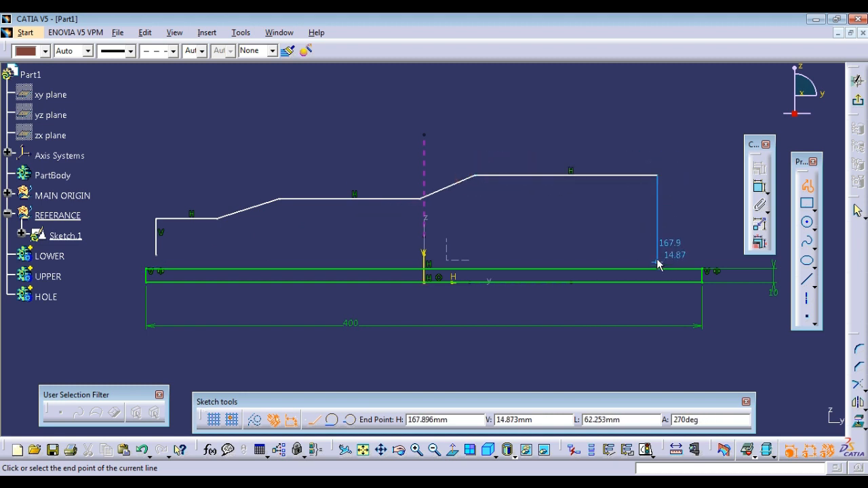
pyautogui.click(656, 255)
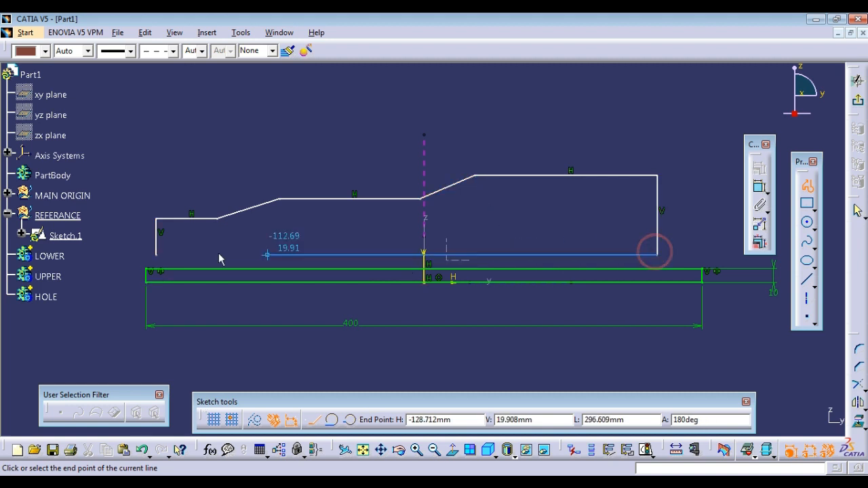
pyautogui.click(157, 256)
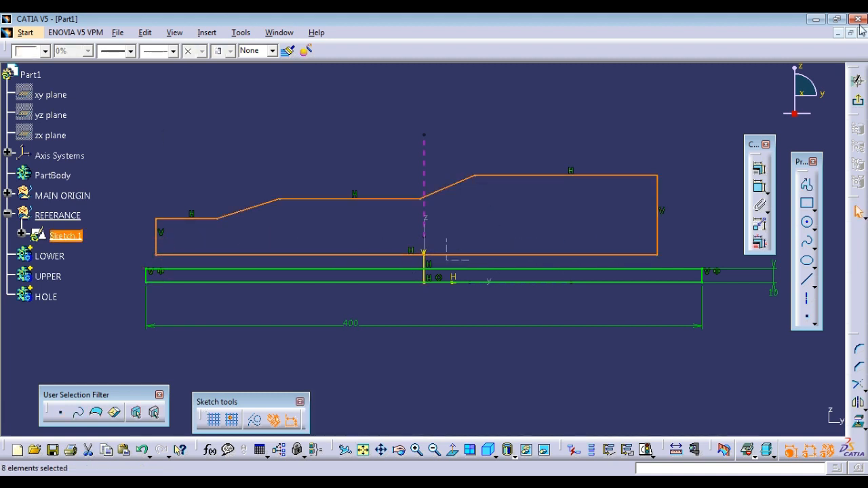
pyautogui.click(716, 365)
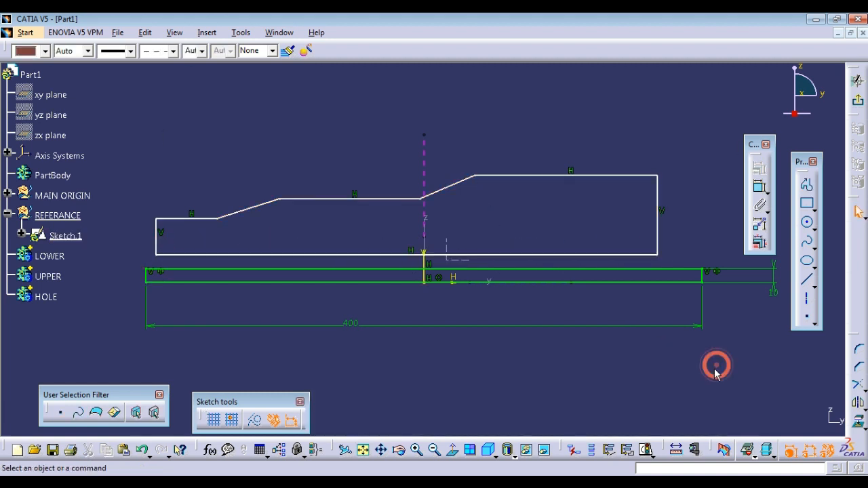
# - Trim the stepped profile's left vertical line and base line to each other at their shared corner
pyautogui.click(857, 384)
pyautogui.click(162, 241)
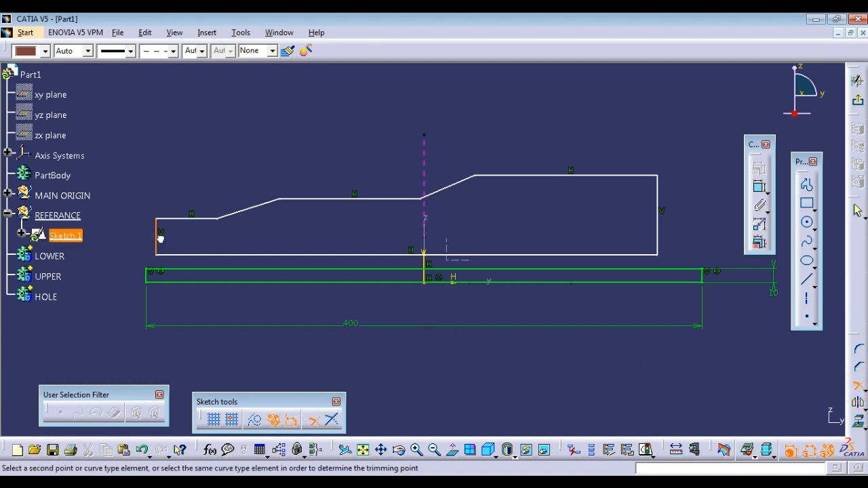
pyautogui.click(215, 255)
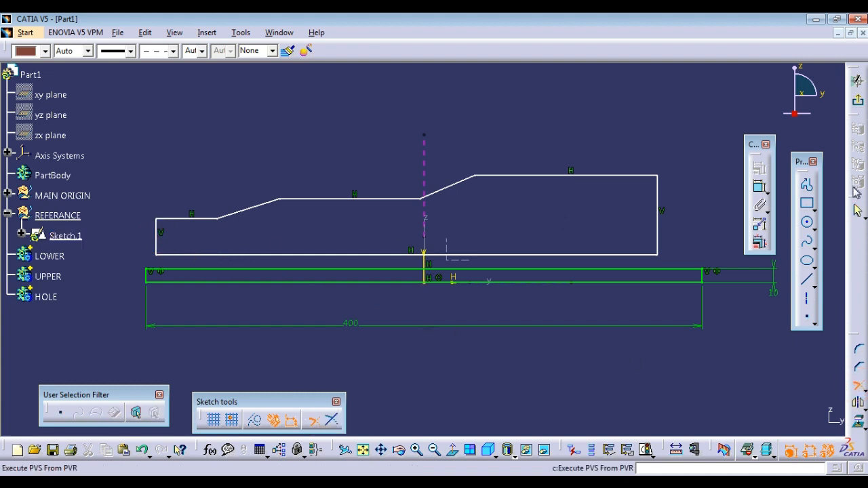
# - Dimension the stepped profile's overall length between its two vertical edges and set it to 390 mm
pyautogui.click(760, 188)
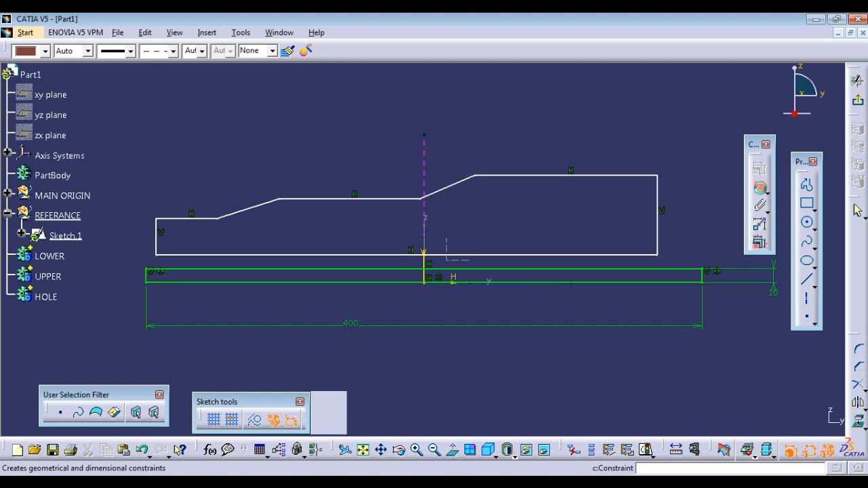
pyautogui.click(165, 240)
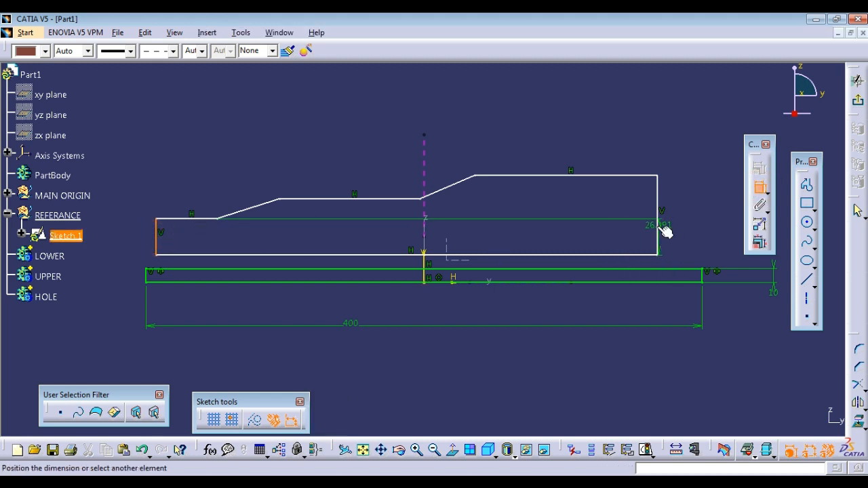
pyautogui.click(658, 228)
pyautogui.click(549, 366)
pyautogui.doubleClick(552, 365)
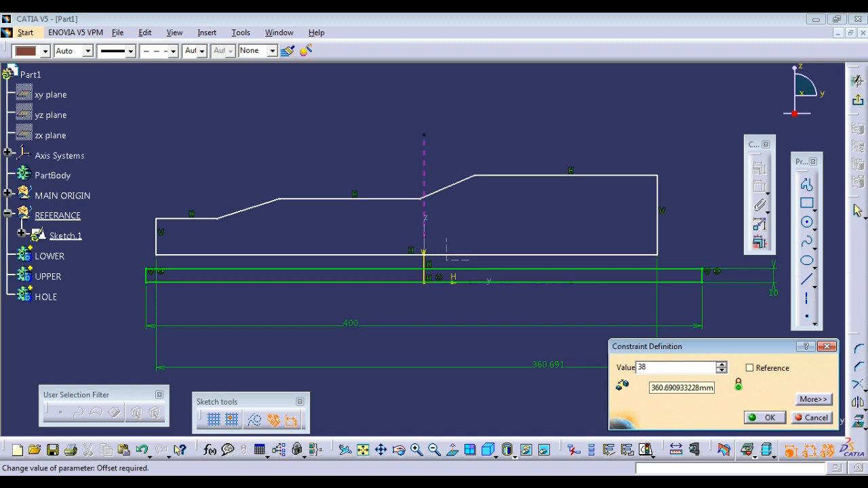
pyautogui.write('390')
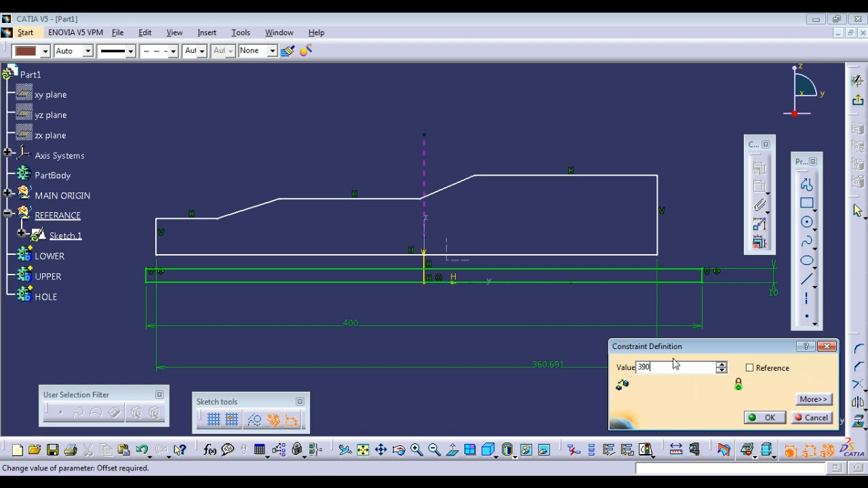
pyautogui.click(767, 419)
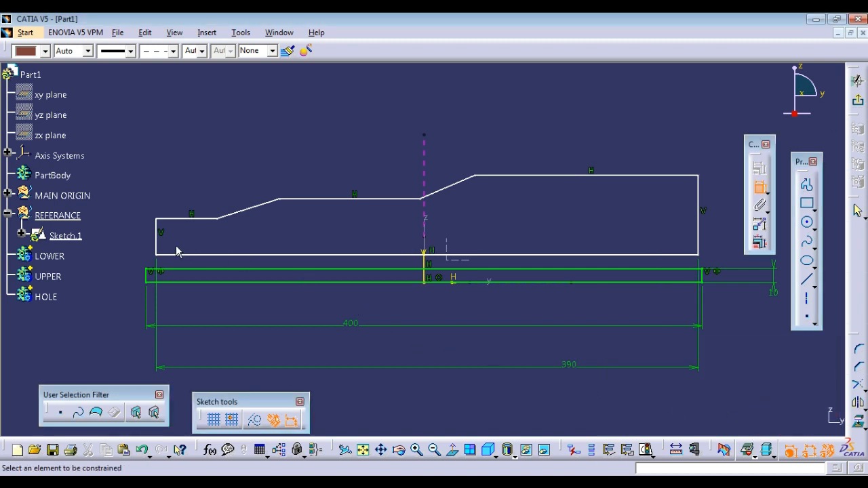
# - Make the stepped profile's two vertical edges symmetric about the sketch's V axis
pyautogui.click(156, 238)
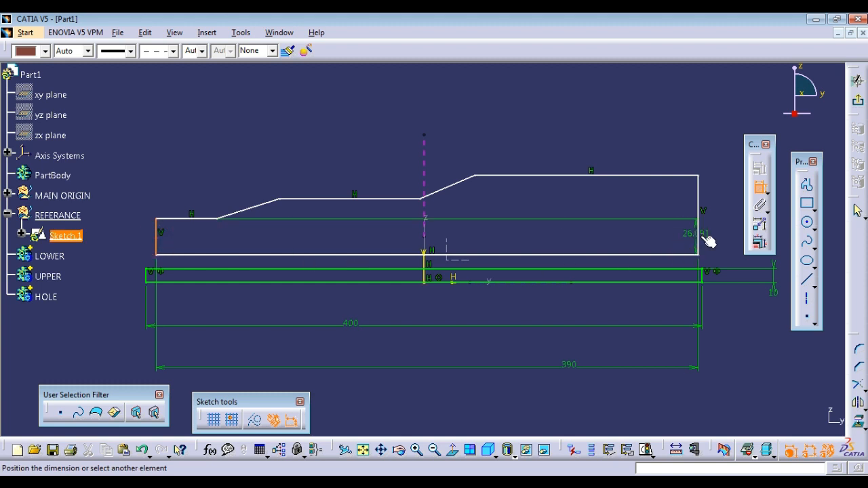
pyautogui.click(698, 236)
pyautogui.rightClick(566, 216)
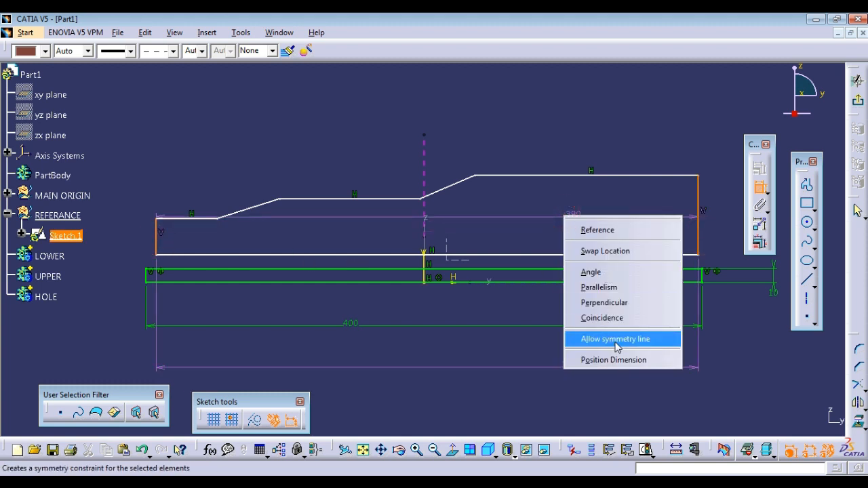
pyautogui.click(617, 339)
pyautogui.click(429, 261)
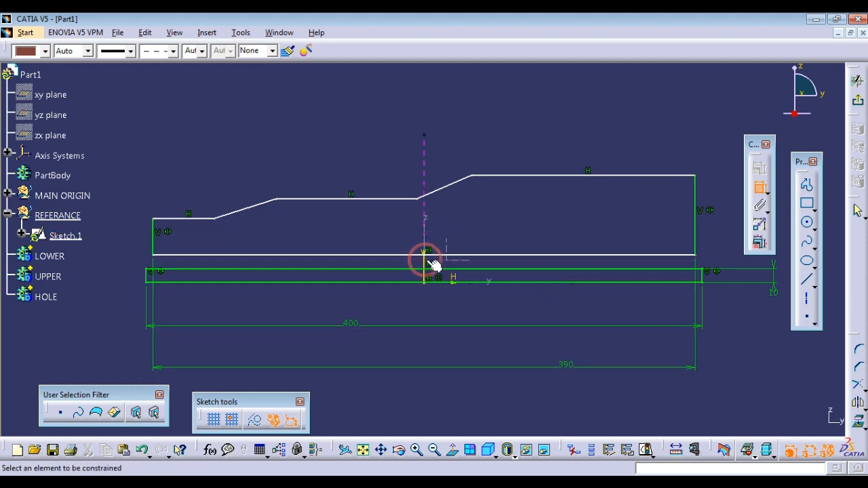
# - Dimension the stepped profile's base line from the sketch's H axis and set the offset to 10 mm
pyautogui.click(260, 256)
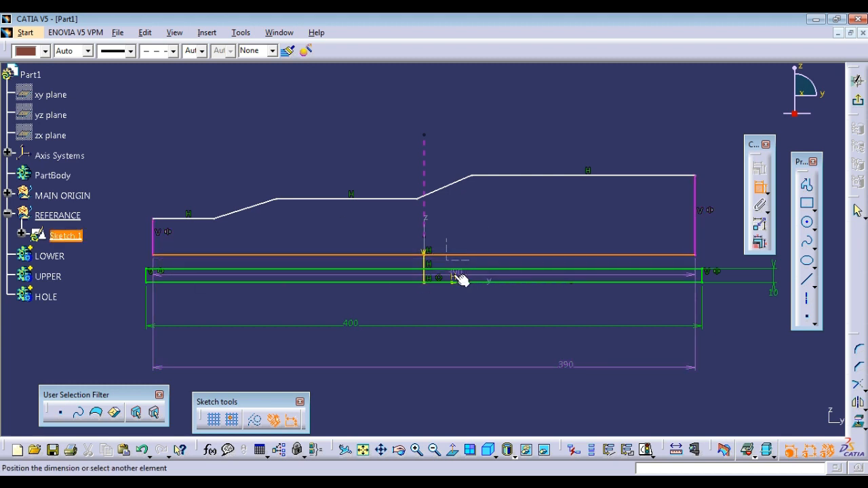
pyautogui.click(452, 275)
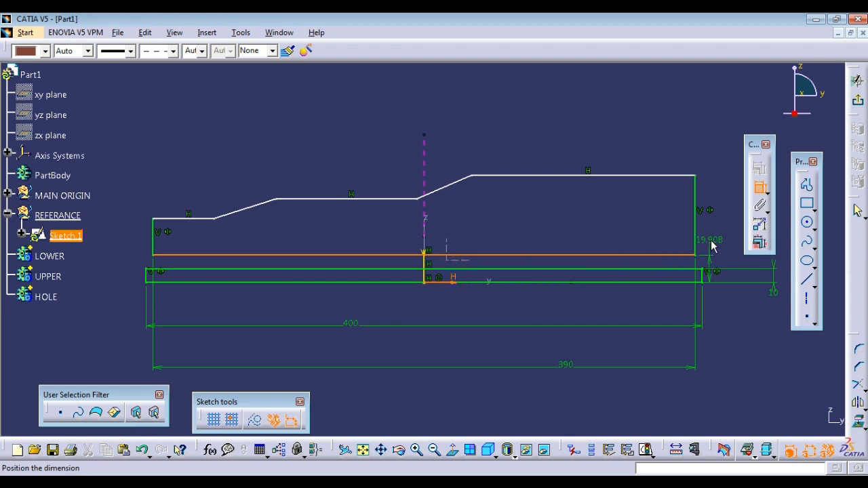
pyautogui.rightClick(713, 240)
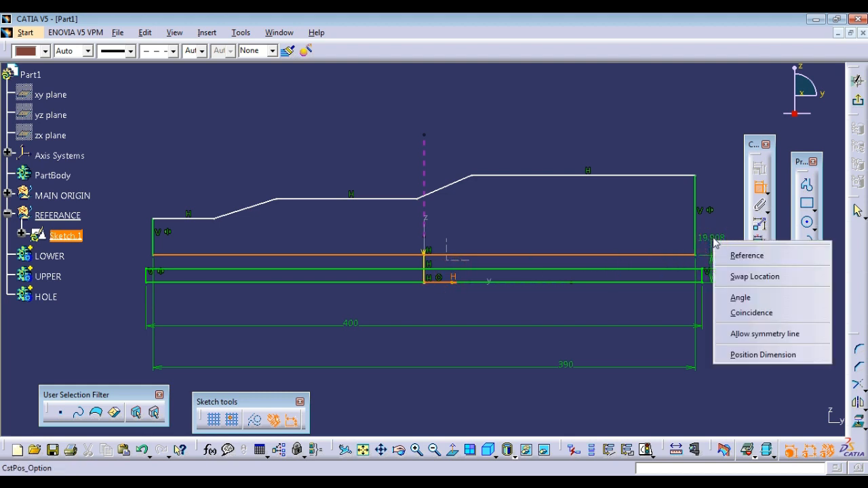
pyautogui.click(711, 231)
pyautogui.click(715, 233)
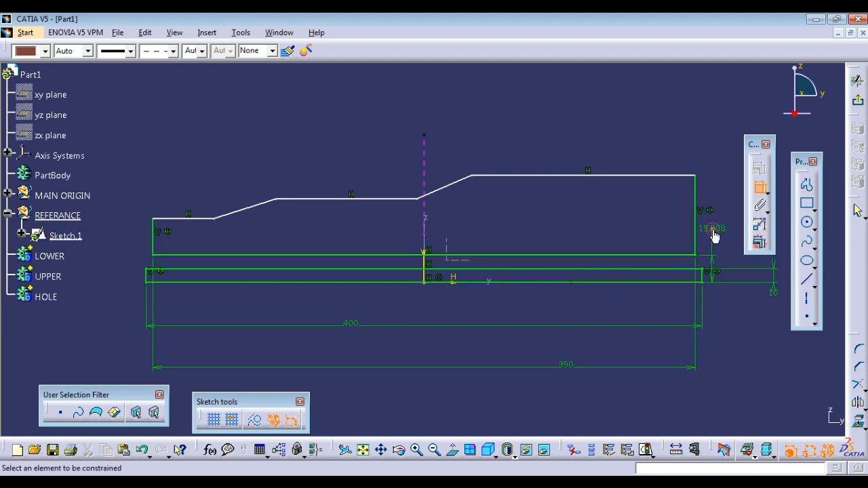
pyautogui.doubleClick(713, 231)
pyautogui.write('10')
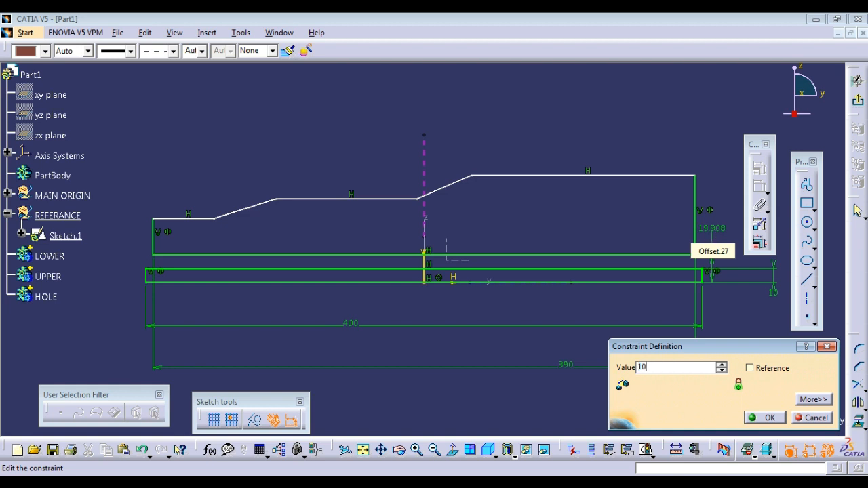
pyautogui.press('Return')
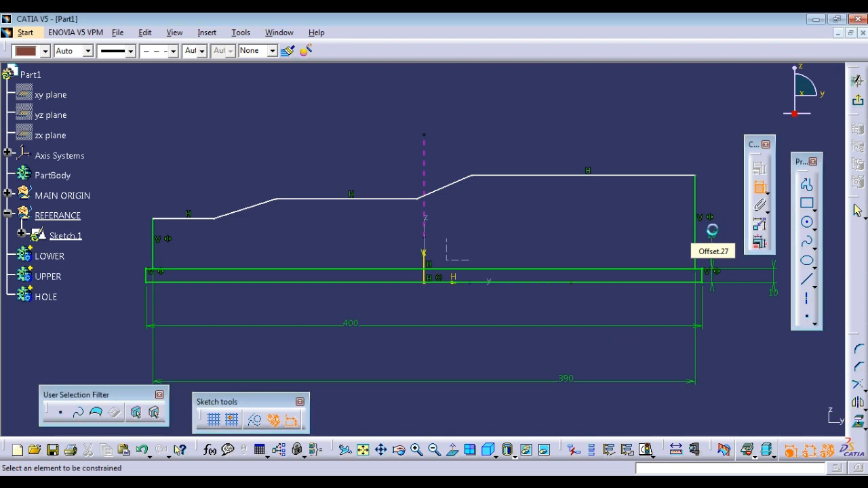
# - Dimension the height of the profile's lowest level from the H axis and set it to 35 mm
pyautogui.click(191, 218)
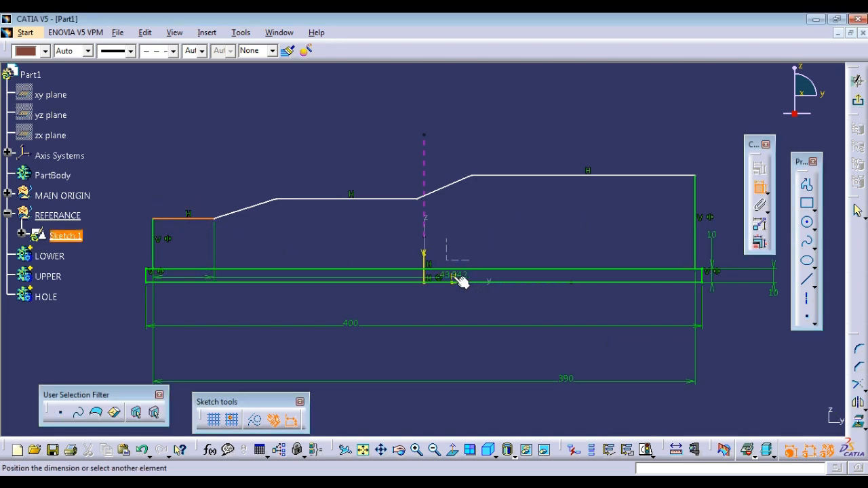
pyautogui.click(454, 276)
pyautogui.click(109, 257)
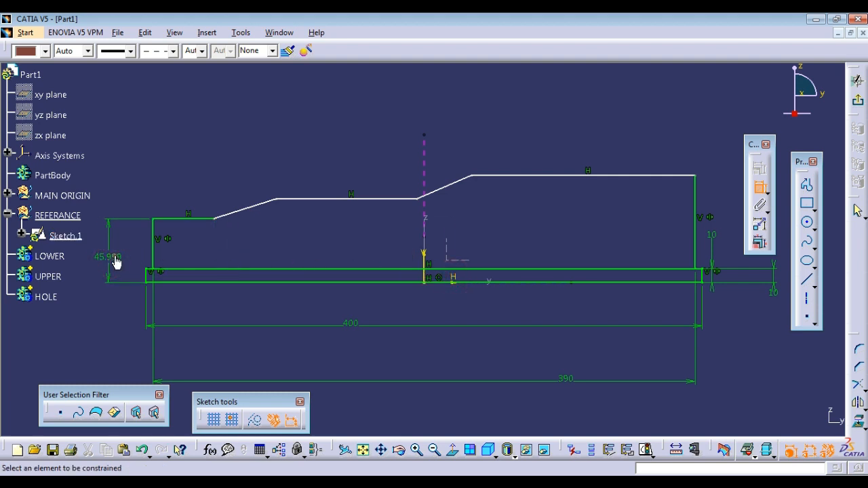
pyautogui.doubleClick(114, 256)
pyautogui.write('35')
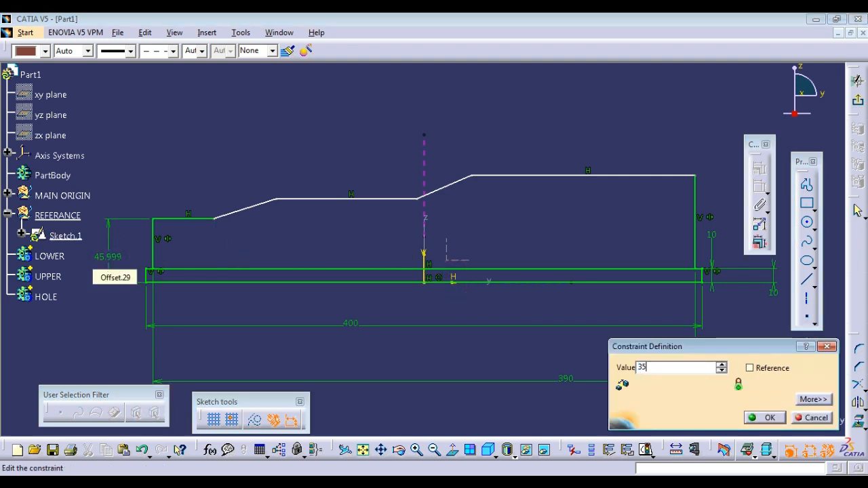
pyautogui.press('Return')
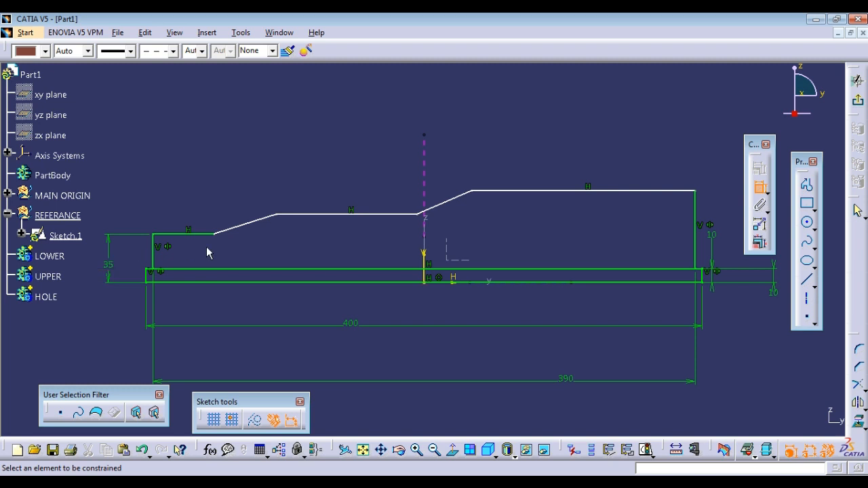
# - Dimension the height of the profile's middle level from the H axis and set it to 50 mm
pyautogui.click(323, 215)
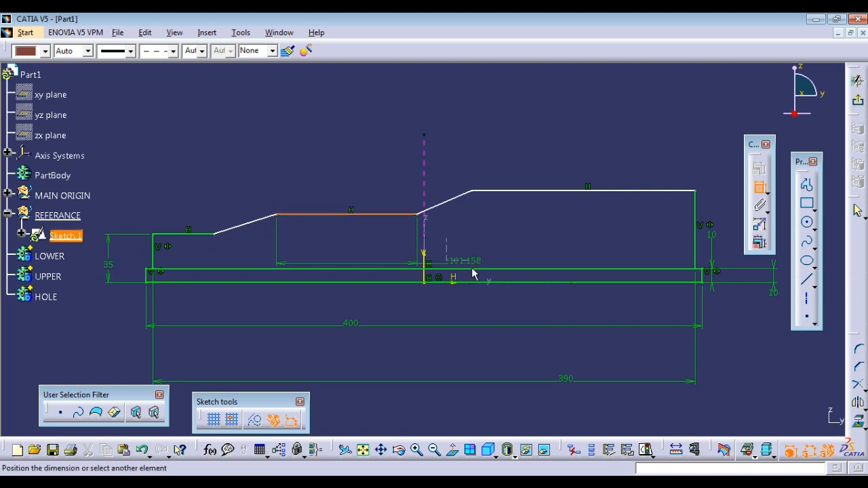
pyautogui.click(451, 278)
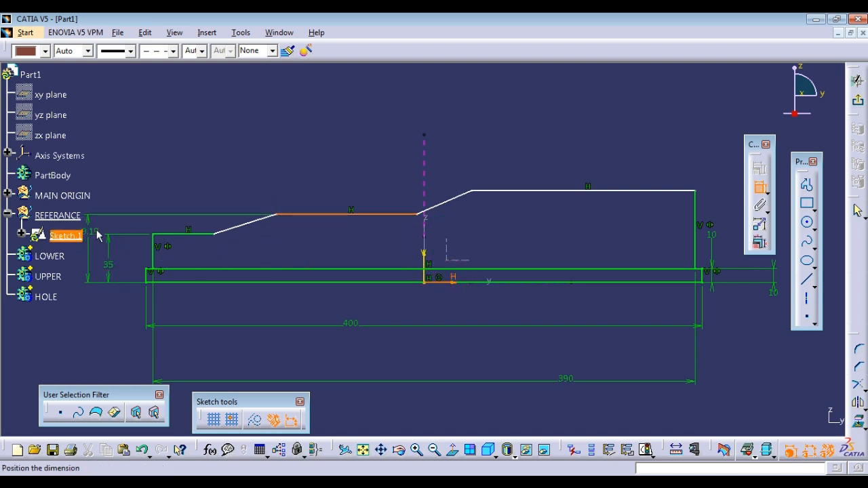
pyautogui.click(98, 230)
pyautogui.doubleClick(102, 228)
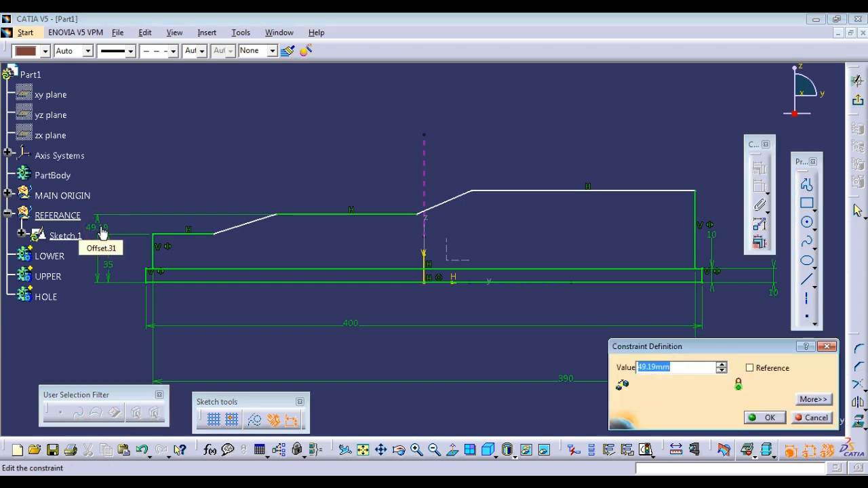
pyautogui.write('50')
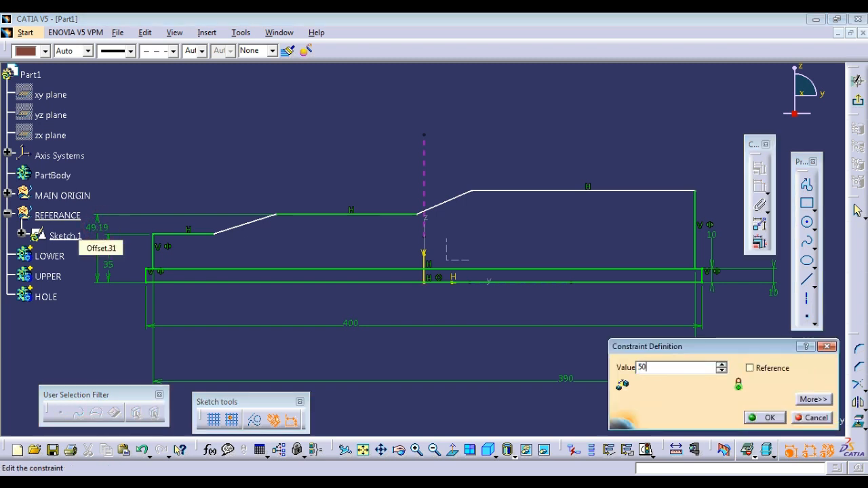
pyautogui.press('Return')
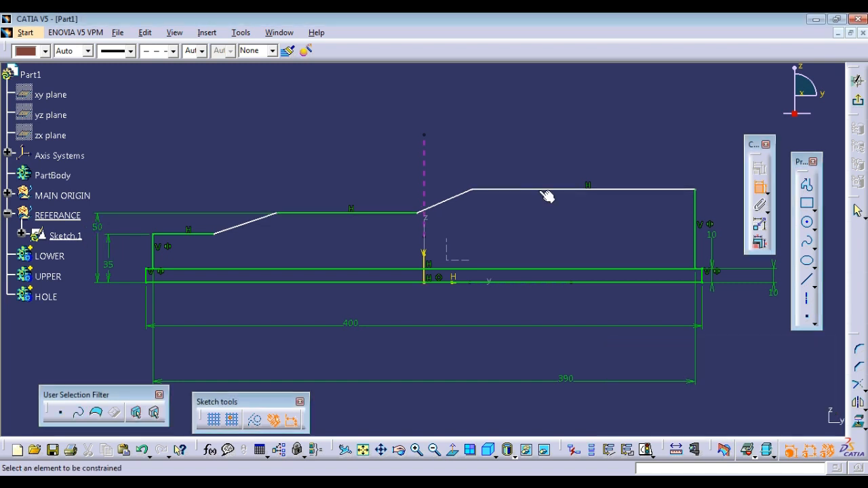
# - Dimension the height of the profile's highest level from the H axis and set it to 65 mm
pyautogui.click(538, 191)
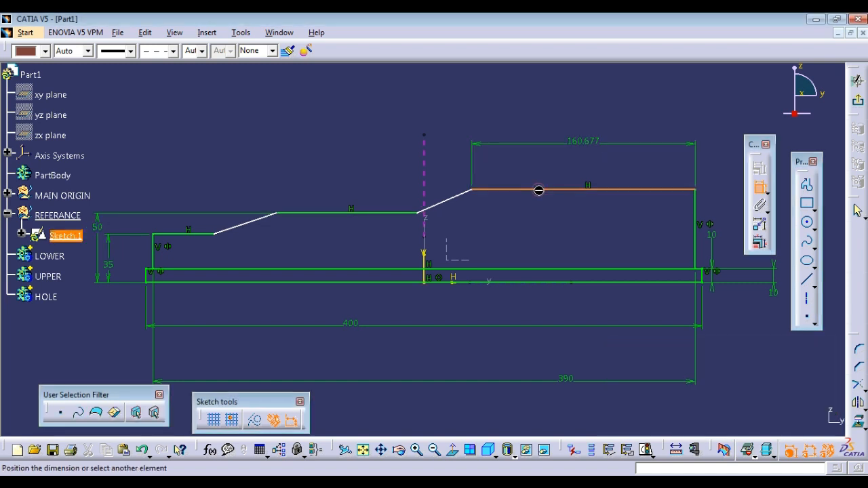
pyautogui.click(455, 278)
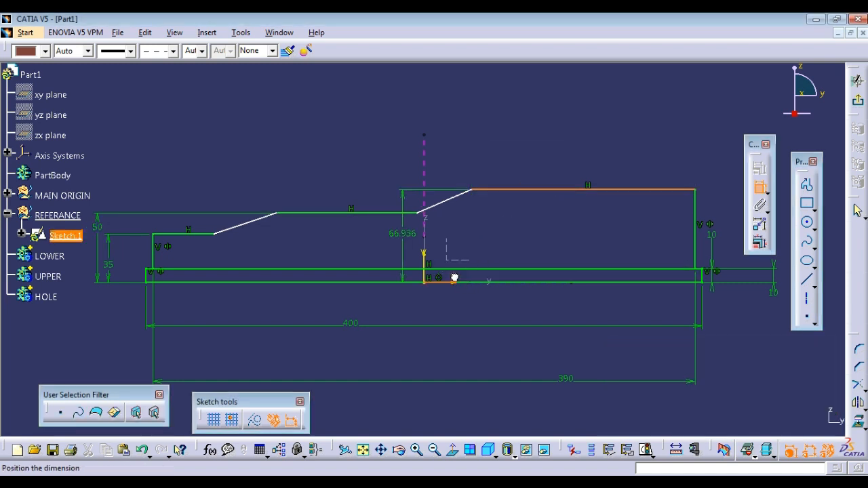
pyautogui.click(95, 148)
pyautogui.doubleClick(99, 153)
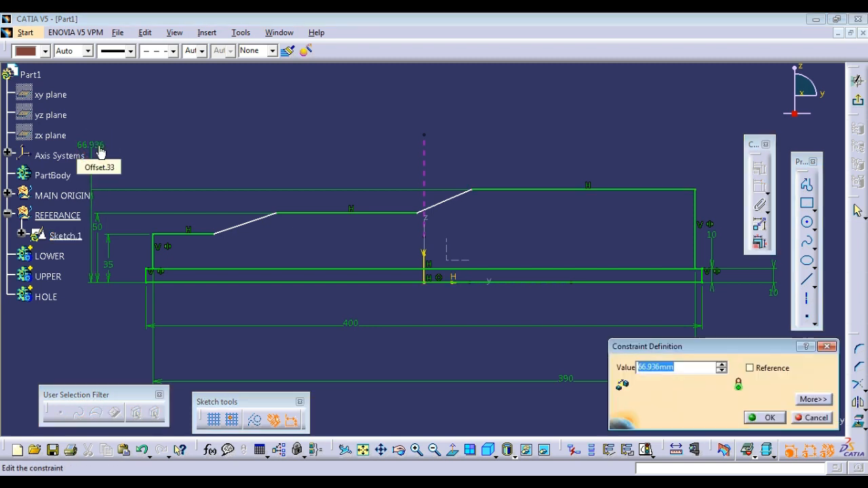
pyautogui.press('Return')
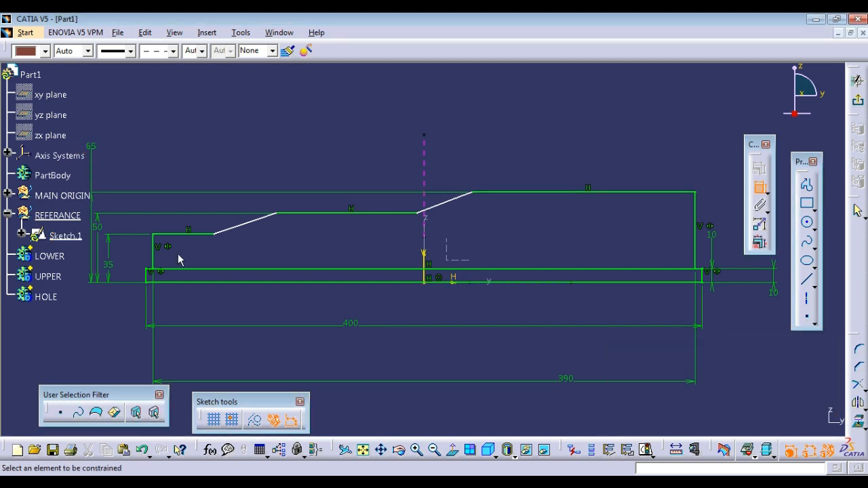
# - Dimension the first slope's lower end horizontally from the profile's left vertical edge and set the distance to 45 mm
pyautogui.click(160, 256)
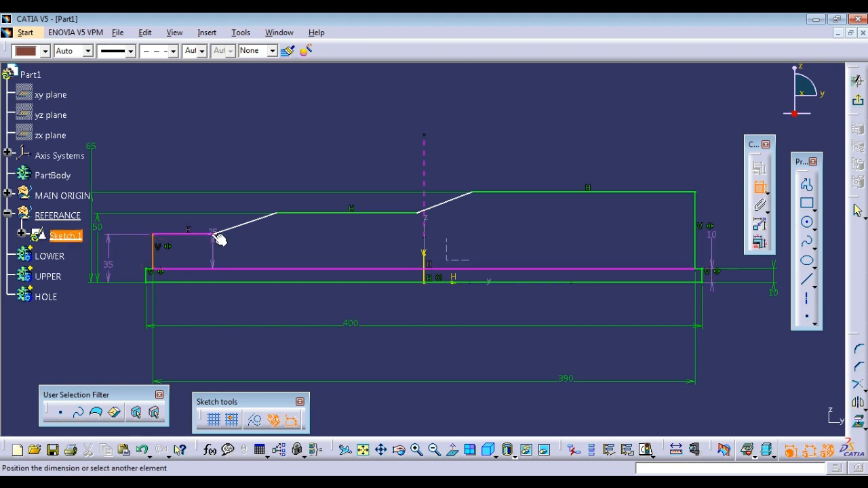
pyautogui.click(215, 234)
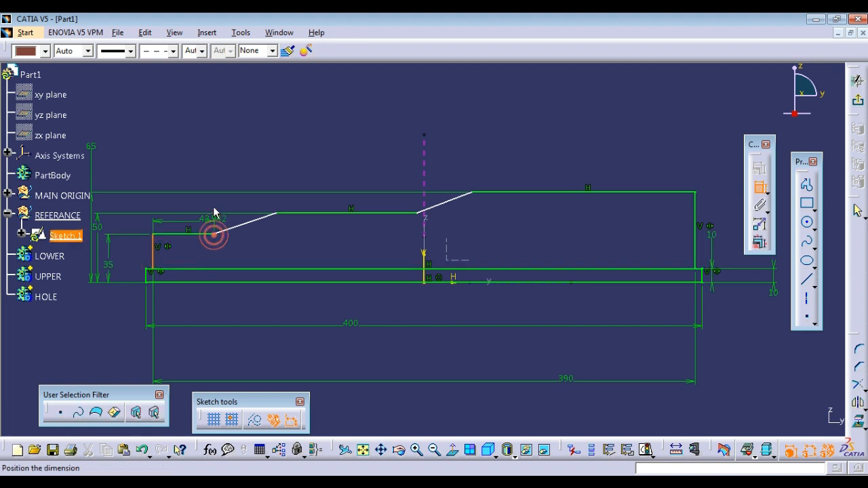
pyautogui.click(209, 155)
pyautogui.doubleClick(208, 154)
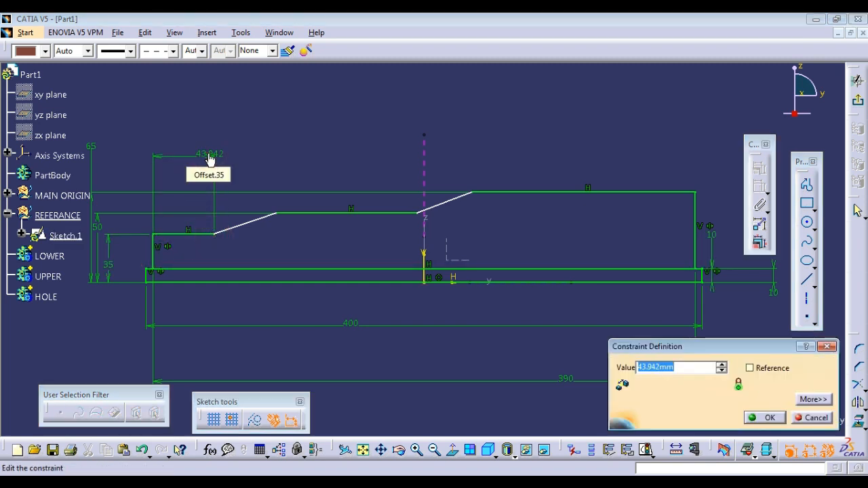
pyautogui.write('45')
pyautogui.press('Return')
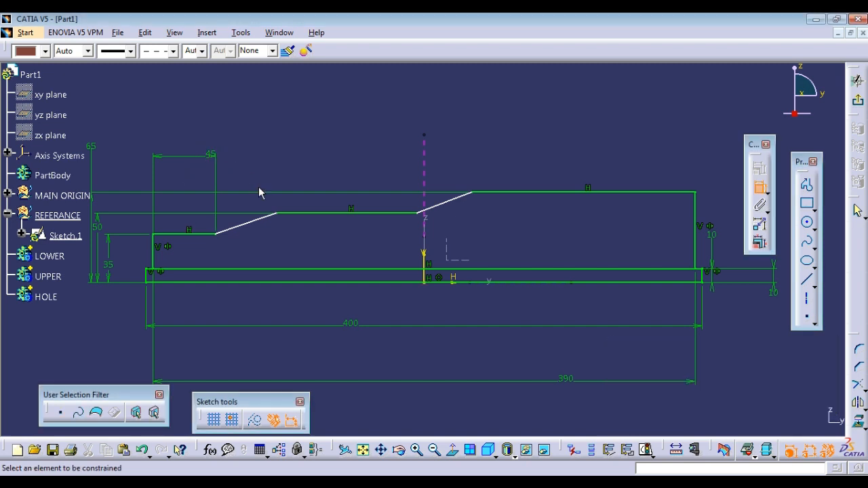
# - Dimension the first slope's upper end horizontally from the profile's left vertical edge and set the distance to 100 mm
pyautogui.click(281, 215)
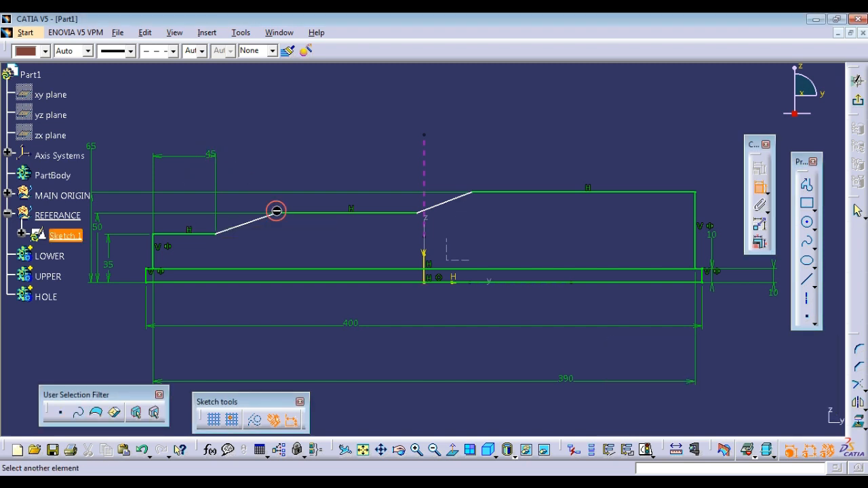
pyautogui.click(152, 252)
pyautogui.click(187, 117)
pyautogui.doubleClick(189, 114)
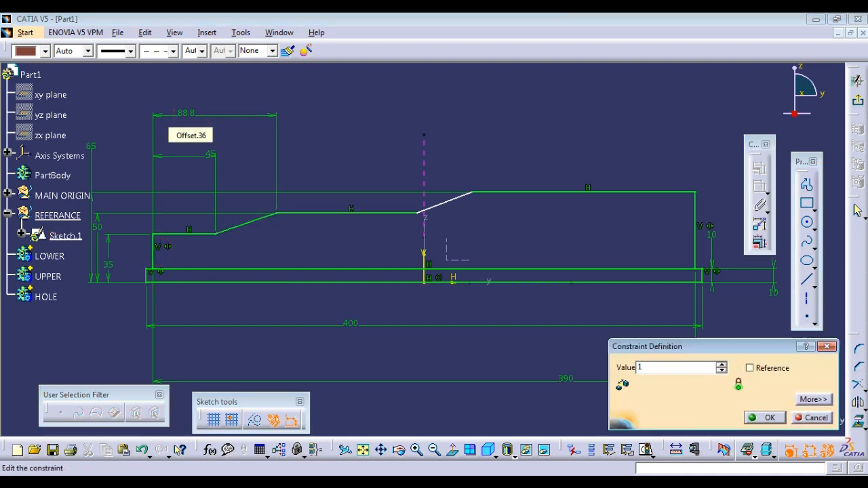
pyautogui.press('Return')
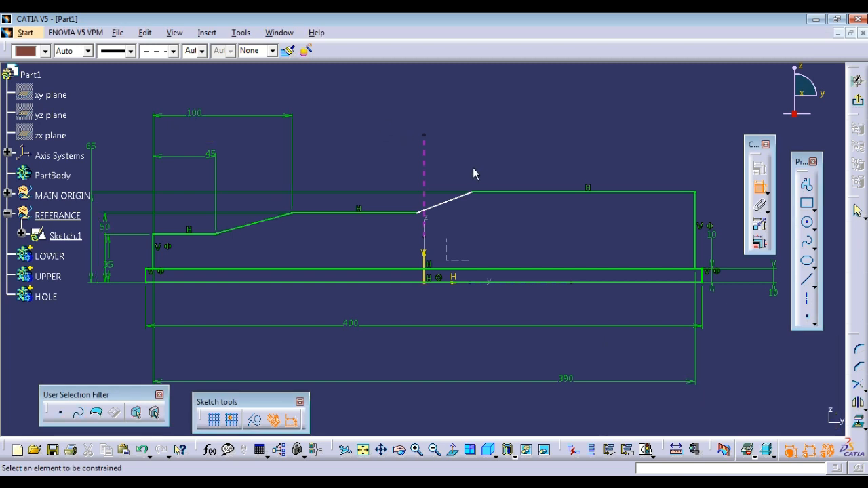
# - Dimension the second slope's lower end horizontally from the profile's left vertical edge, placing the dimension above the 100 mm one
pyautogui.click(419, 214)
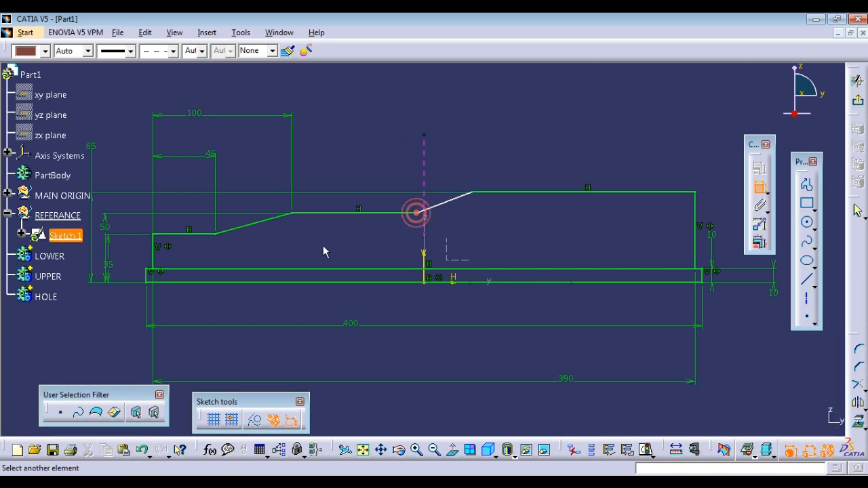
pyautogui.click(160, 252)
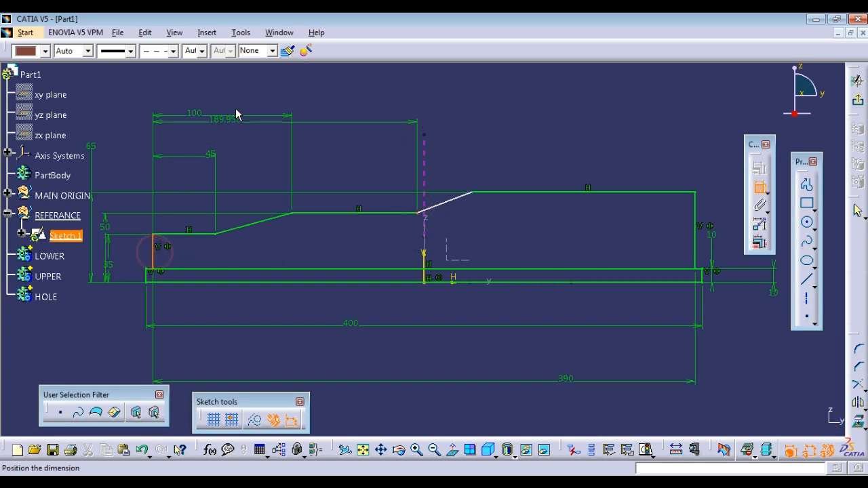
pyautogui.click(248, 102)
# - Try setting the second slope's lower-end distance to 190 mm and undo the value change
pyautogui.doubleClick(248, 99)
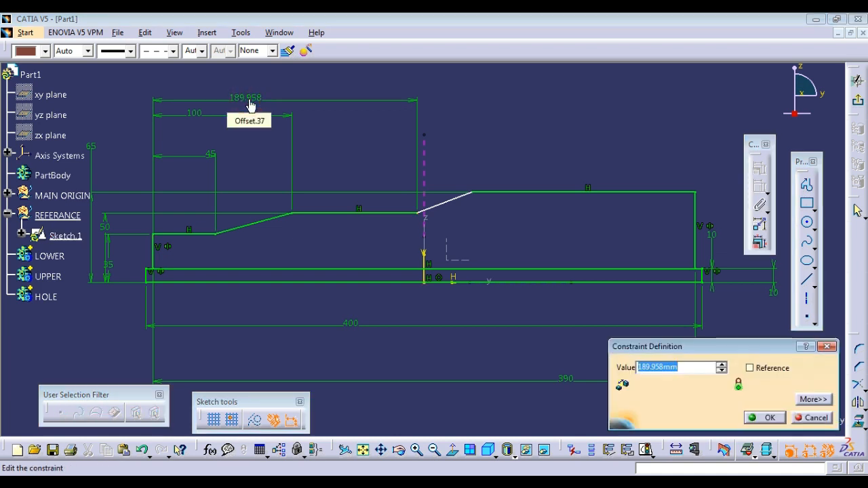
pyautogui.write('1')
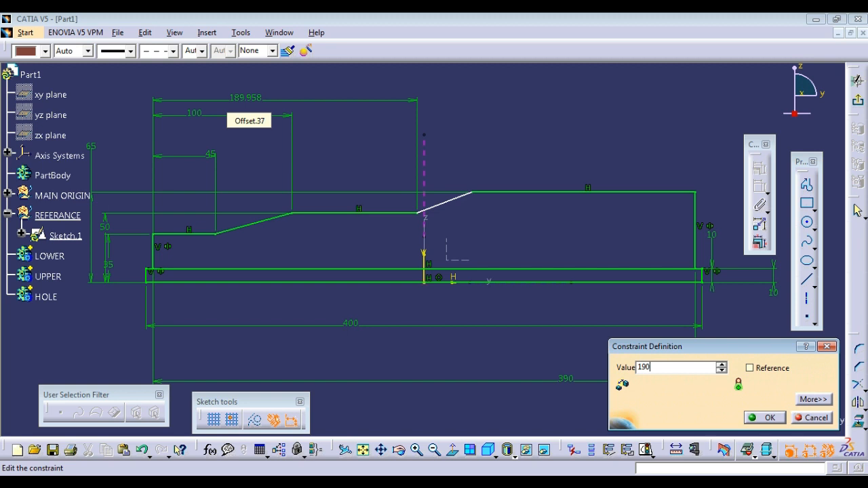
pyautogui.write('90')
pyautogui.press('Return')
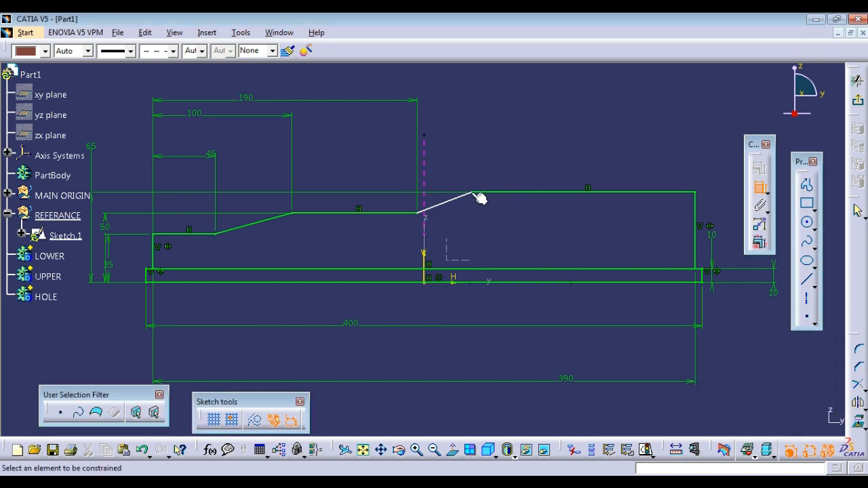
pyautogui.click(477, 195)
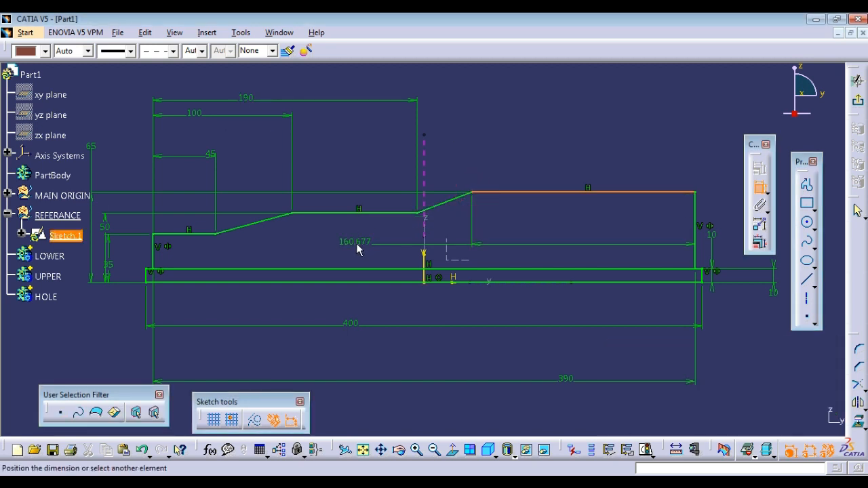
pyautogui.hotkey('ctrl', 'z')
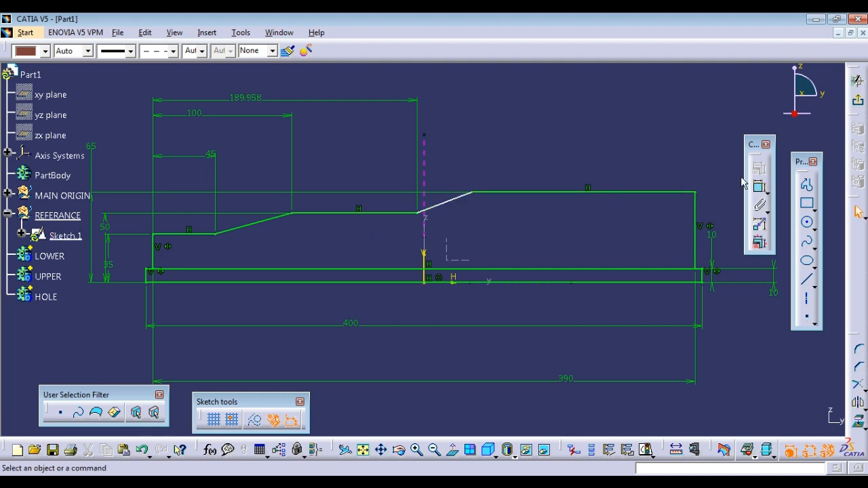
# - Dimension the second slope's upper end horizontally from the profile's left vertical edge and set the distance to 250 mm
pyautogui.click(760, 188)
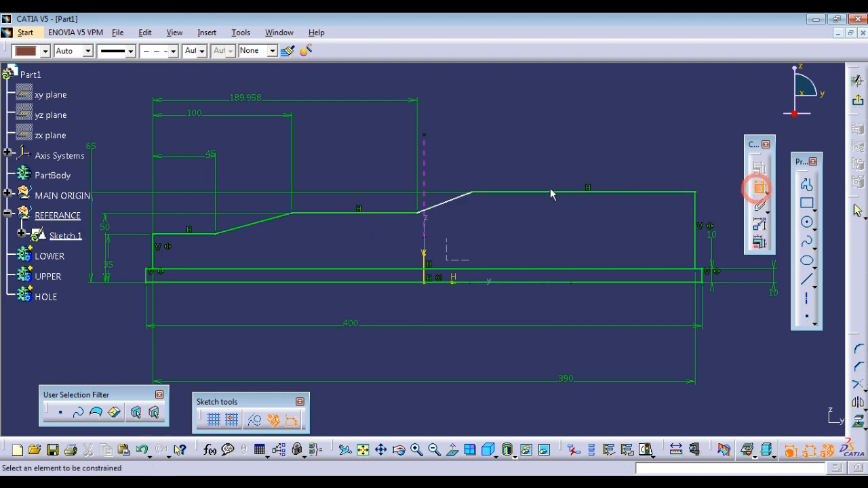
pyautogui.click(473, 194)
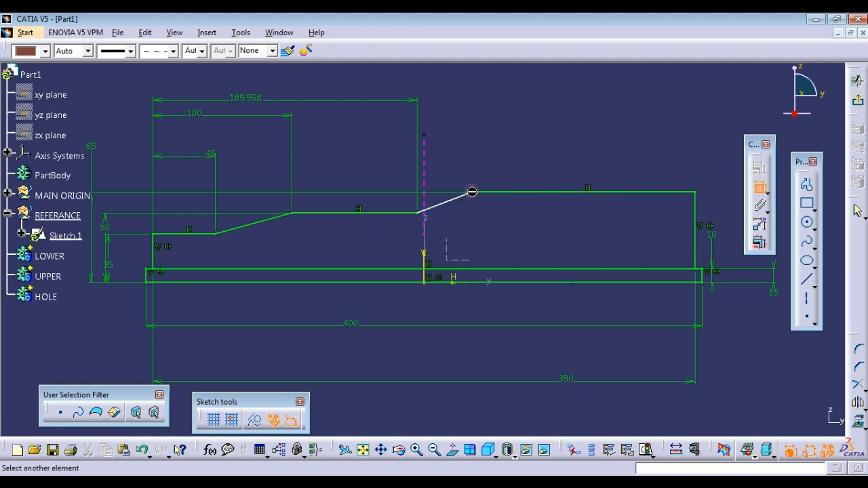
pyautogui.click(156, 254)
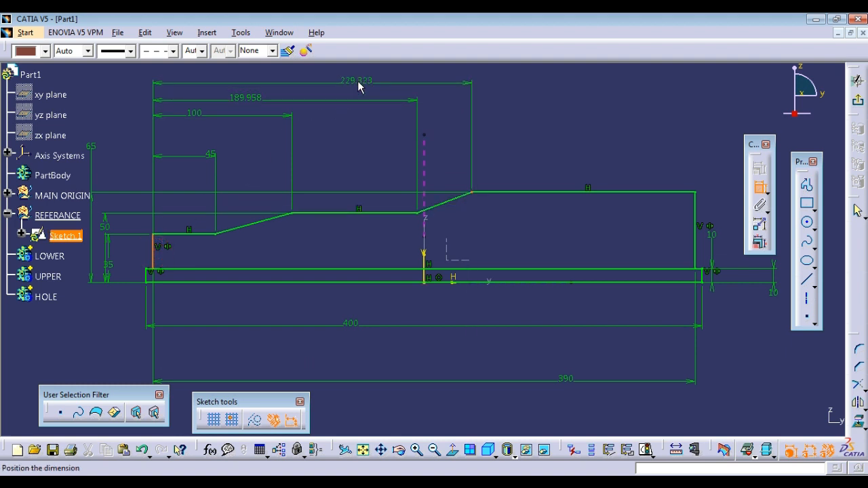
pyautogui.click(361, 83)
pyautogui.doubleClick(362, 81)
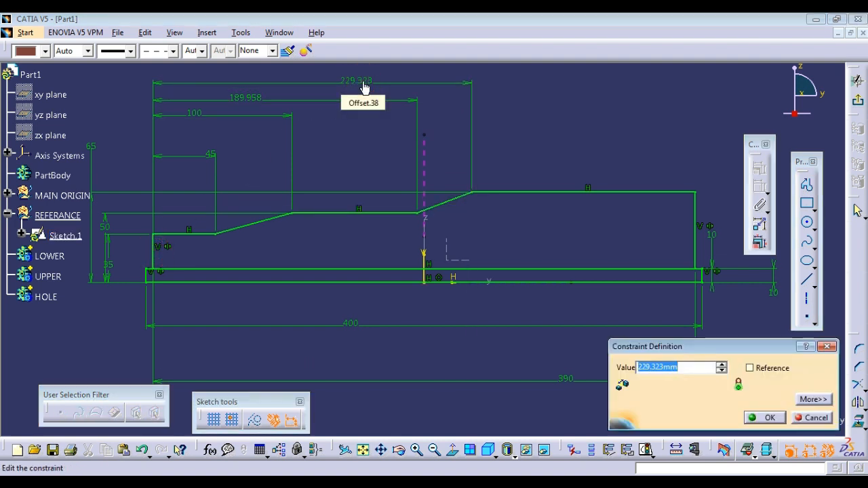
pyautogui.write('250')
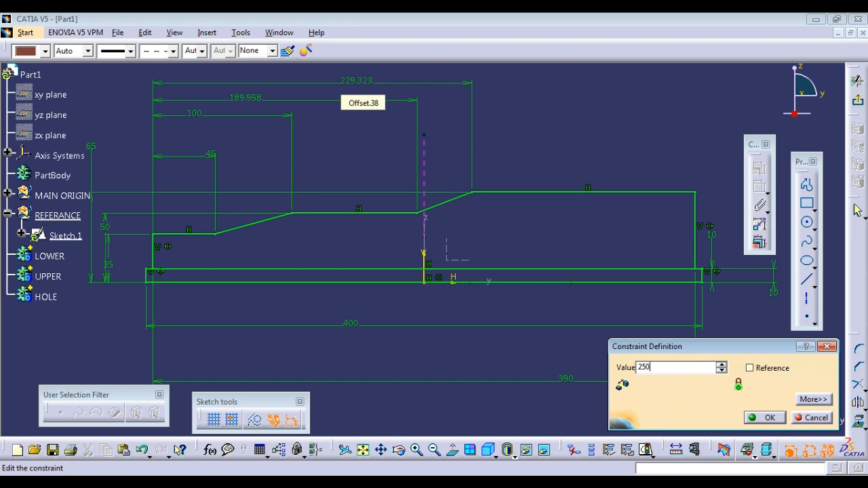
pyautogui.press('Return')
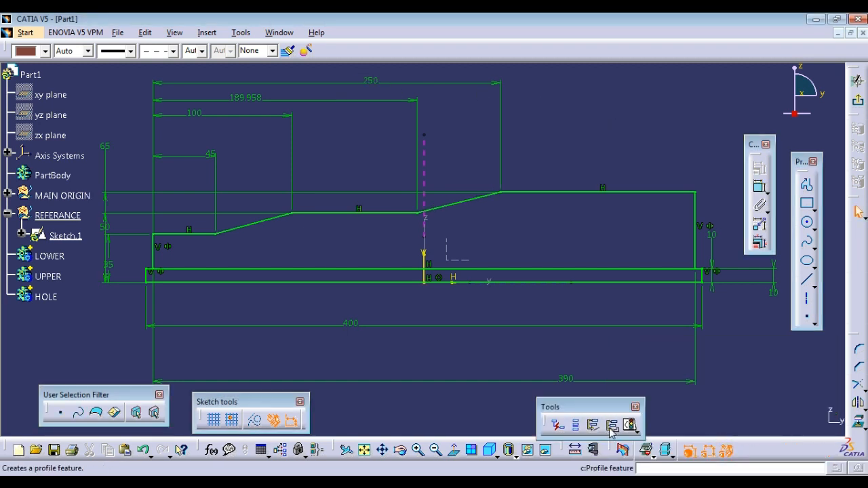
# - Create two output profile features in Wire (Automatic Propagation) mode, one from the base rectangle and one from the stepped outline
pyautogui.click(611, 426)
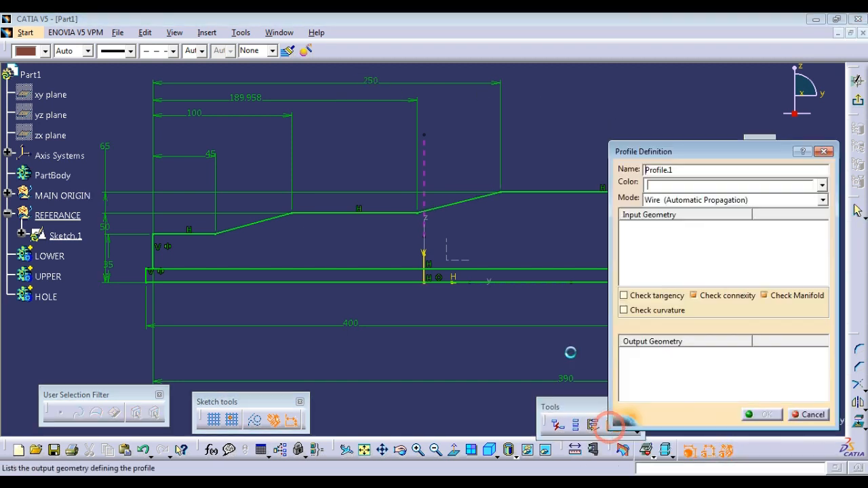
pyautogui.click(554, 283)
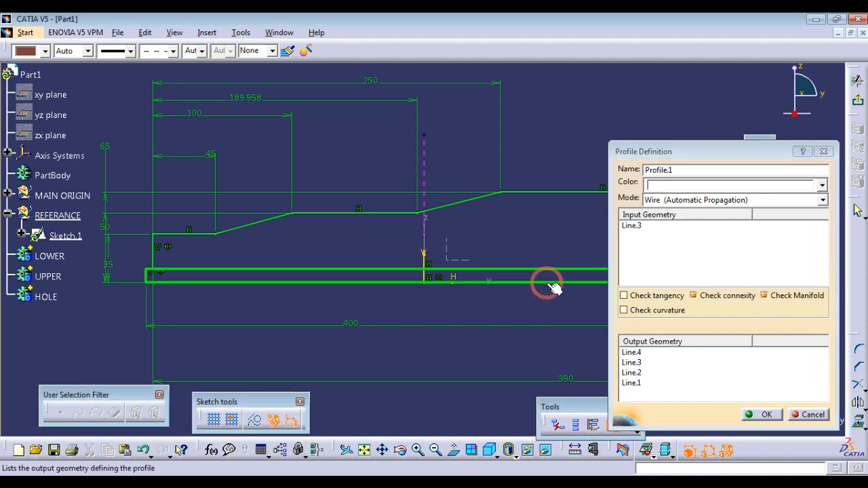
pyautogui.click(753, 413)
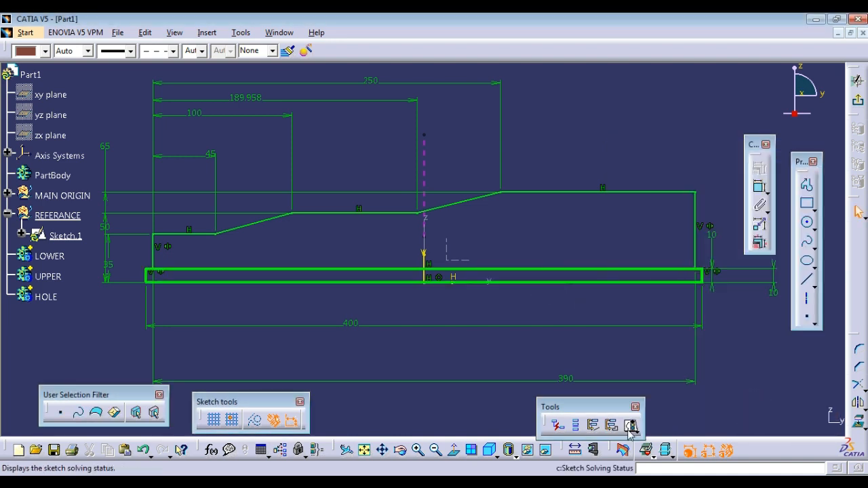
pyautogui.click(614, 426)
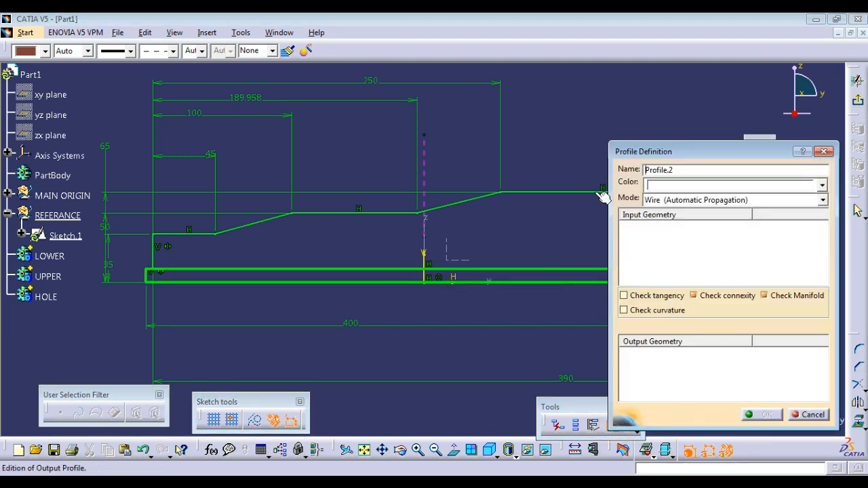
pyautogui.click(600, 193)
pyautogui.press('Return')
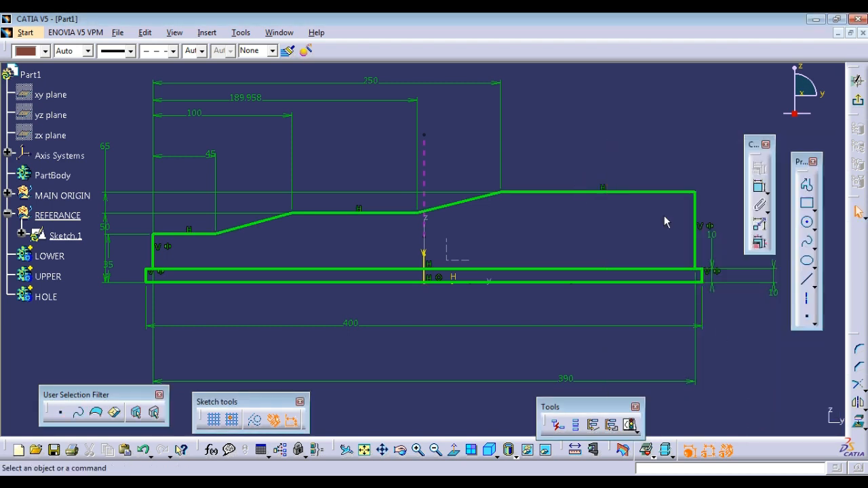
# - Exit the sketch and define the LOWER body as the in-work object
pyautogui.click(858, 101)
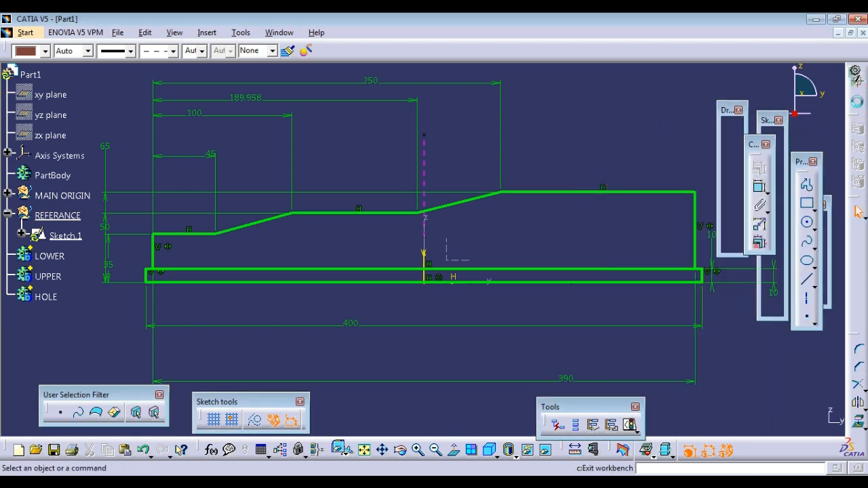
pyautogui.click(509, 157)
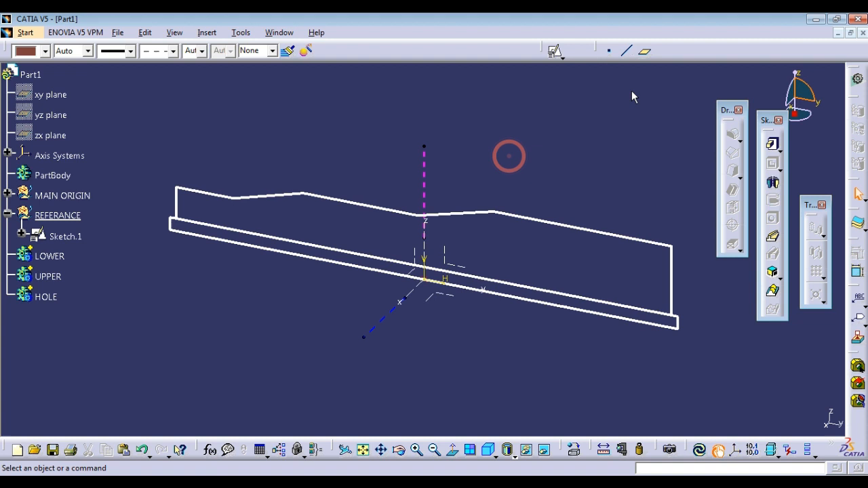
pyautogui.rightClick(60, 259)
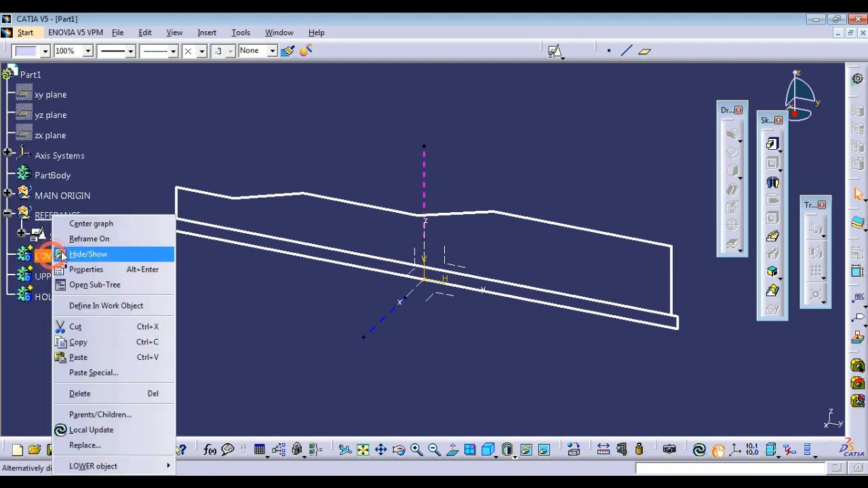
pyautogui.click(102, 306)
pyautogui.click(208, 127)
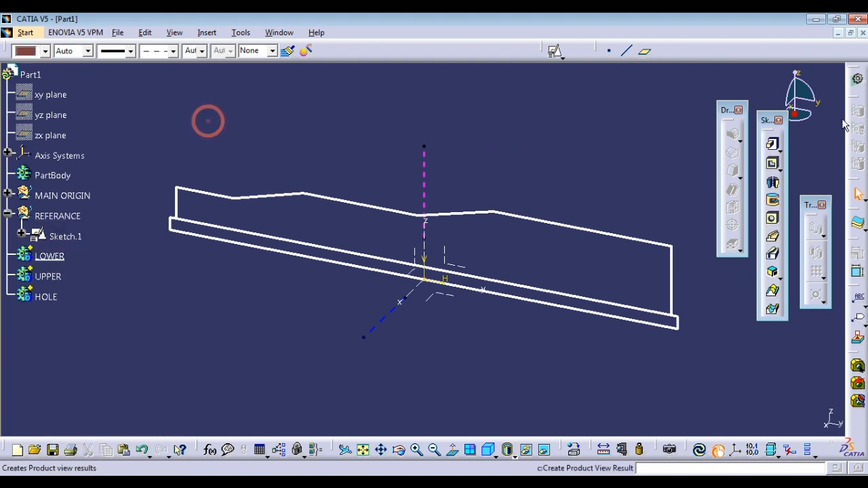
# - Pad the base rectangle's output profile with a length of 30 mm and mirrored extent
pyautogui.click(773, 145)
pyautogui.click(550, 306)
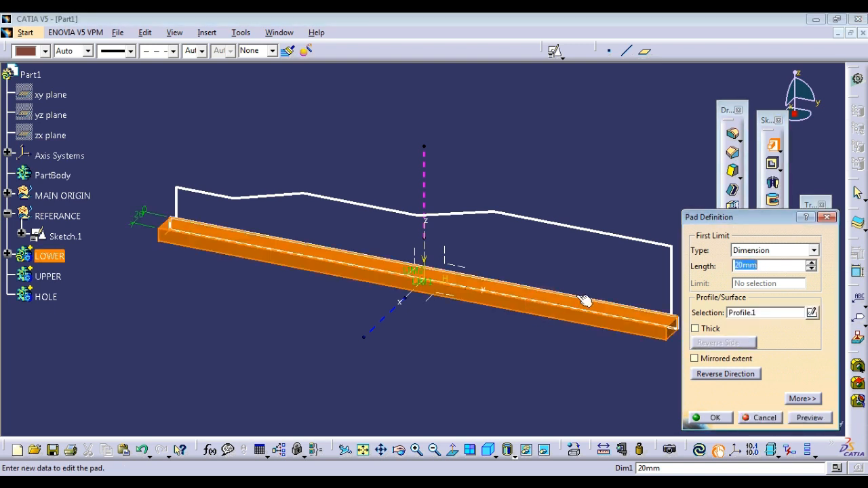
pyautogui.write('30')
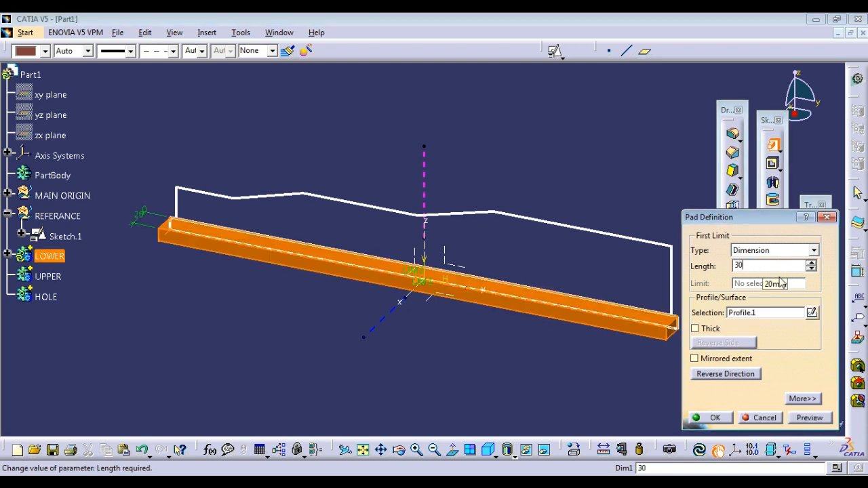
pyautogui.click(721, 359)
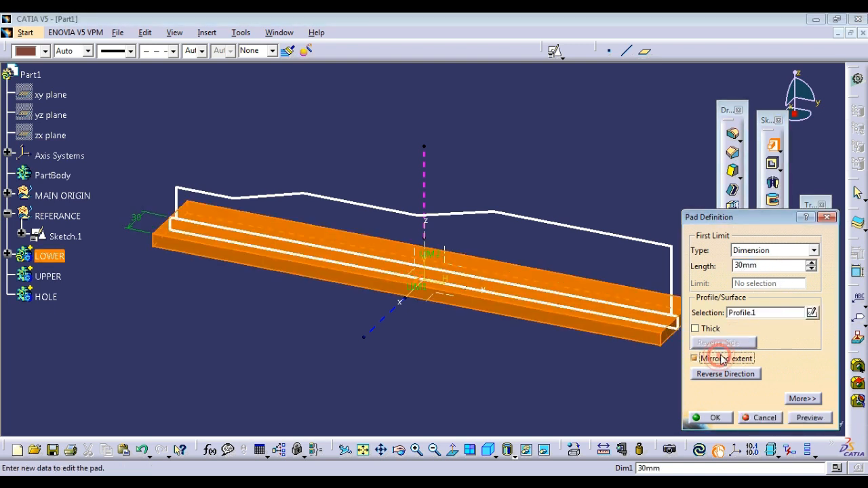
pyautogui.click(714, 417)
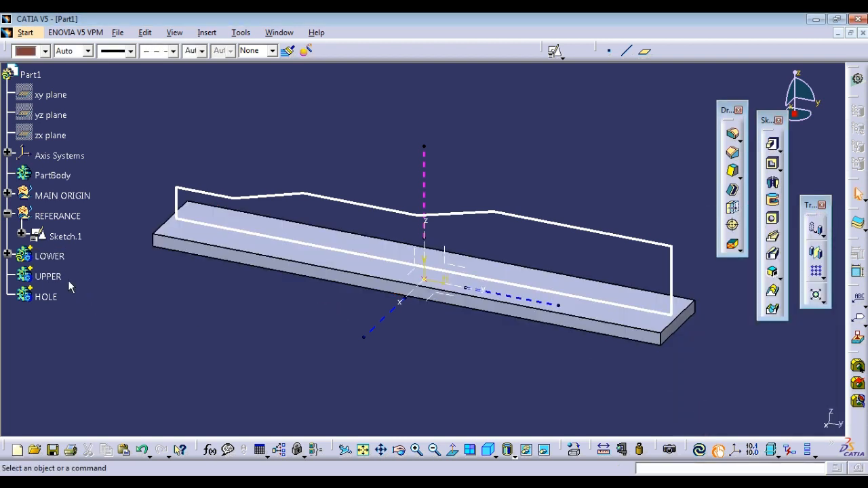
# - Start a draft on the base plate and select its four side faces as the faces to draft
pyautogui.click(733, 173)
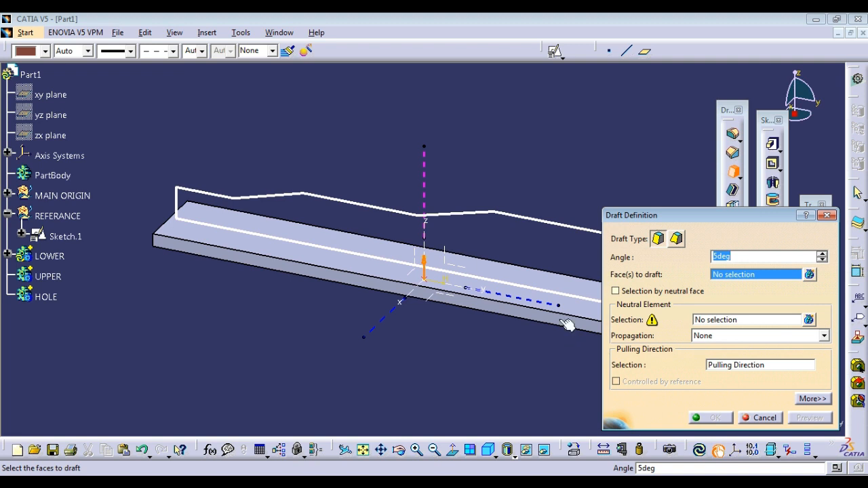
pyautogui.click(560, 316)
pyautogui.moveTo(525, 246); pyautogui.dragTo(432, 250, button='middle')
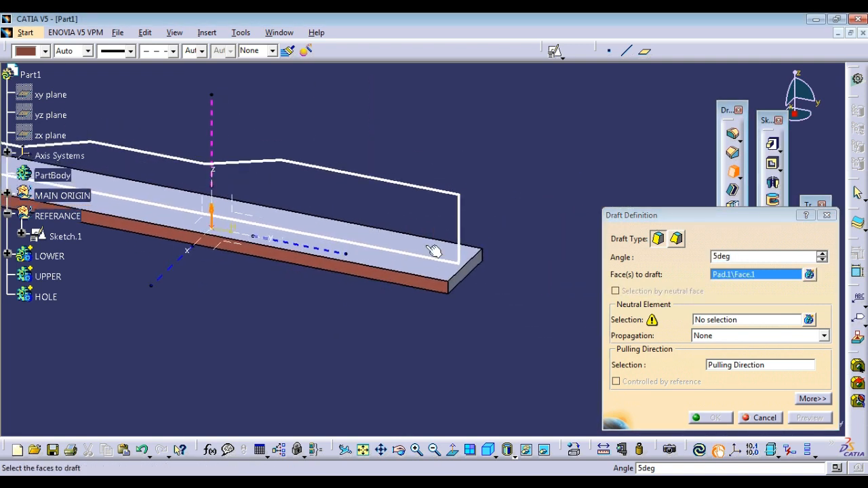
pyautogui.click(475, 273)
pyautogui.moveTo(475, 274); pyautogui.dragTo(392, 275, button='middle')
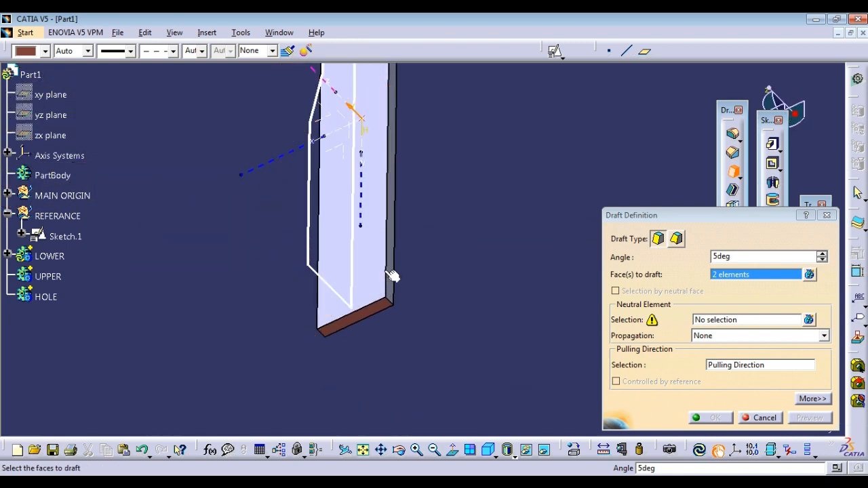
pyautogui.click(398, 270)
pyautogui.moveTo(416, 202); pyautogui.dragTo(366, 430, button='middle')
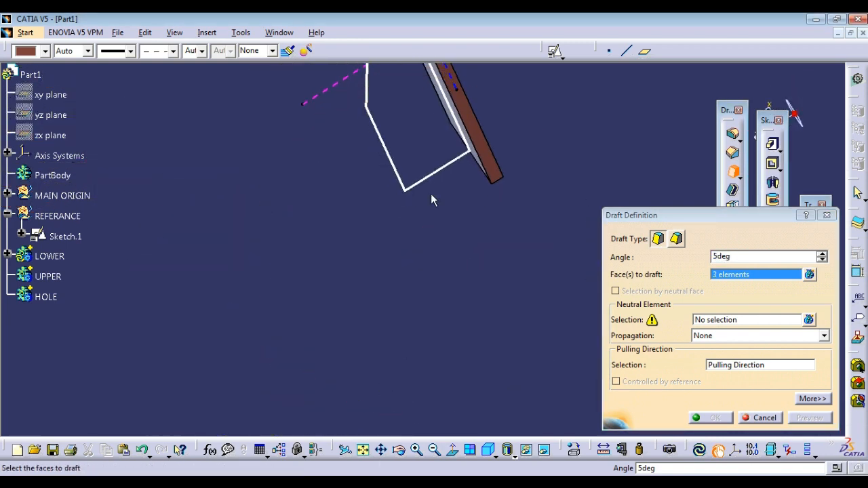
pyautogui.moveTo(432, 194); pyautogui.dragTo(421, 386, button='middle')
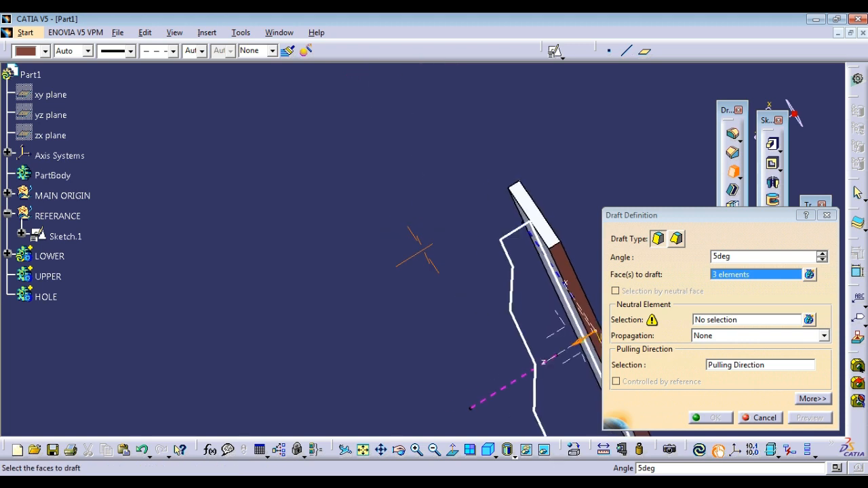
pyautogui.click(548, 222)
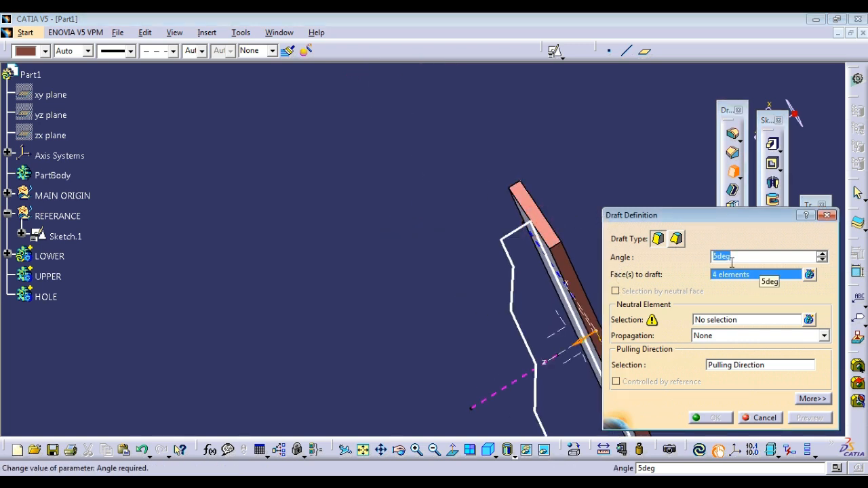
# - Set the base plate's draft angle to 1 deg and select its upper face as the neutral element
pyautogui.write('1')
pyautogui.click(707, 319)
pyautogui.moveTo(523, 183); pyautogui.dragTo(551, 218, button='middle')
pyautogui.click(546, 216)
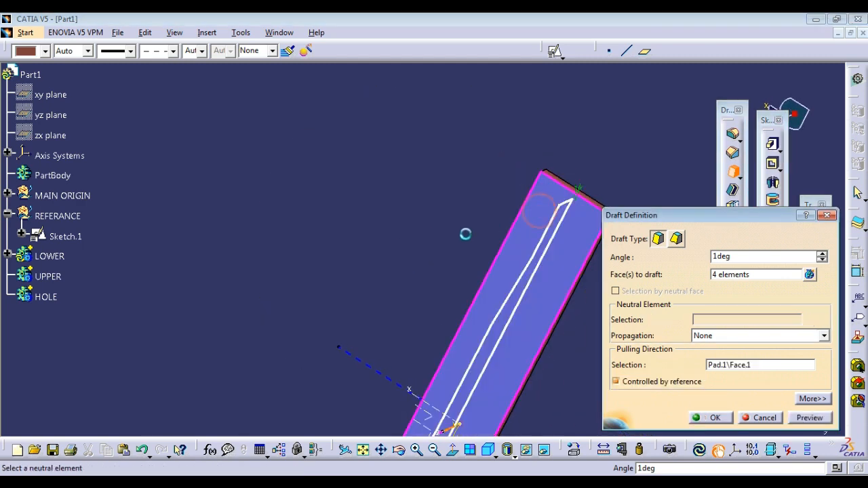
pyautogui.moveTo(428, 180); pyautogui.dragTo(604, 86, button='middle')
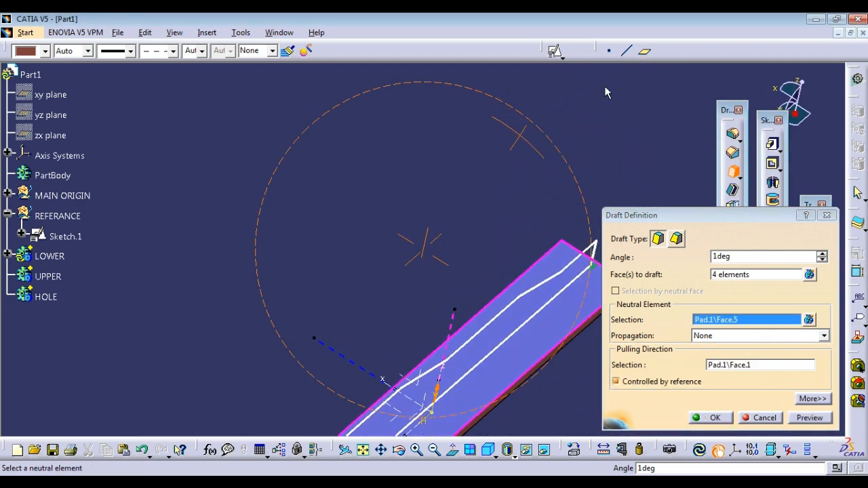
pyautogui.click(454, 459)
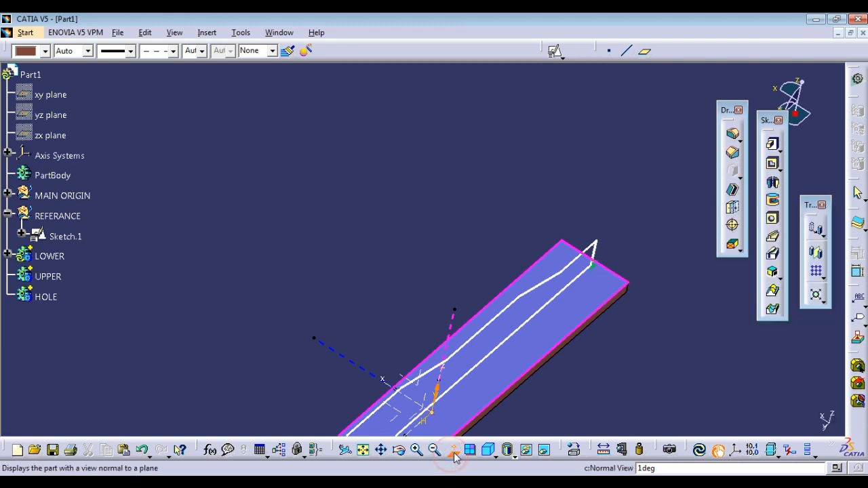
pyautogui.click(453, 459)
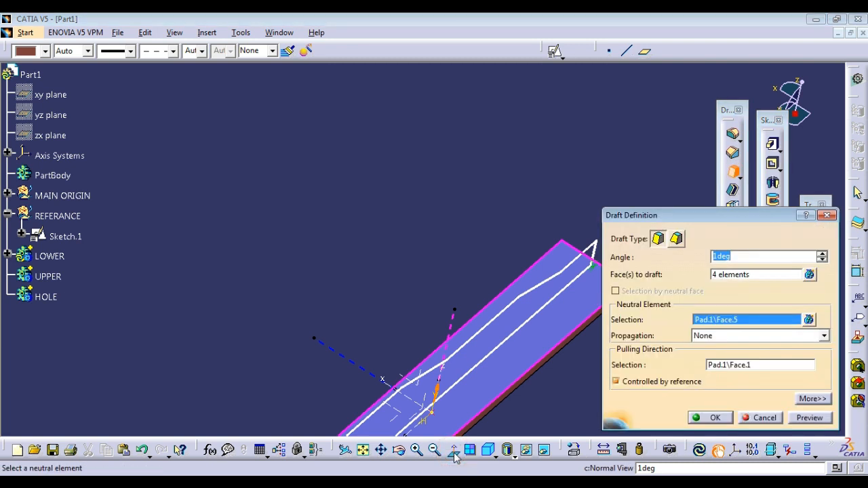
pyautogui.click(423, 296)
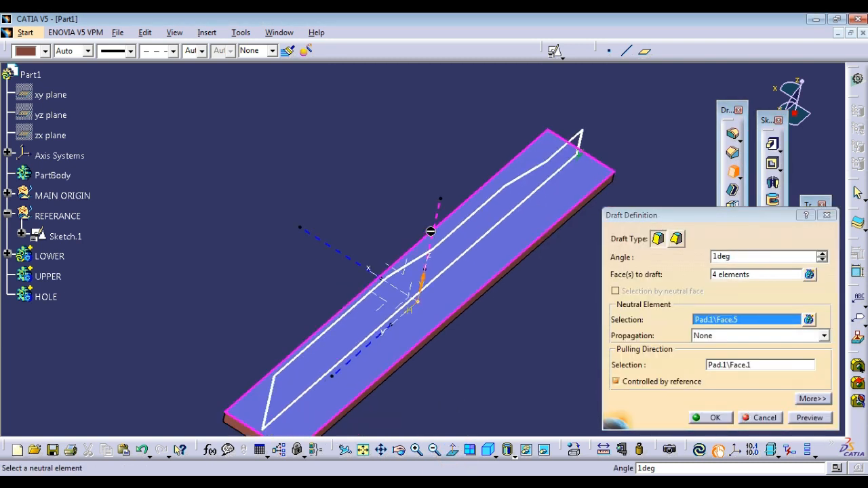
# - Use the vertical Z axis line as the pulling direction and apply the draft to the base plate
pyautogui.click(746, 365)
pyautogui.click(438, 213)
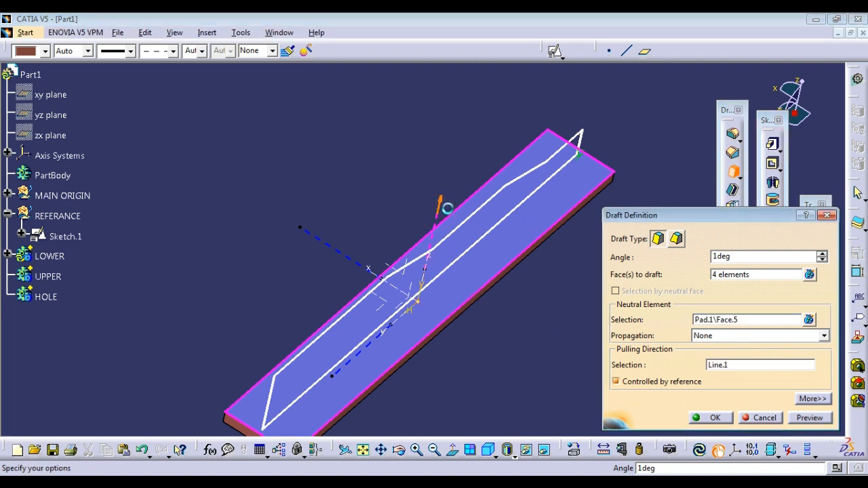
pyautogui.click(811, 418)
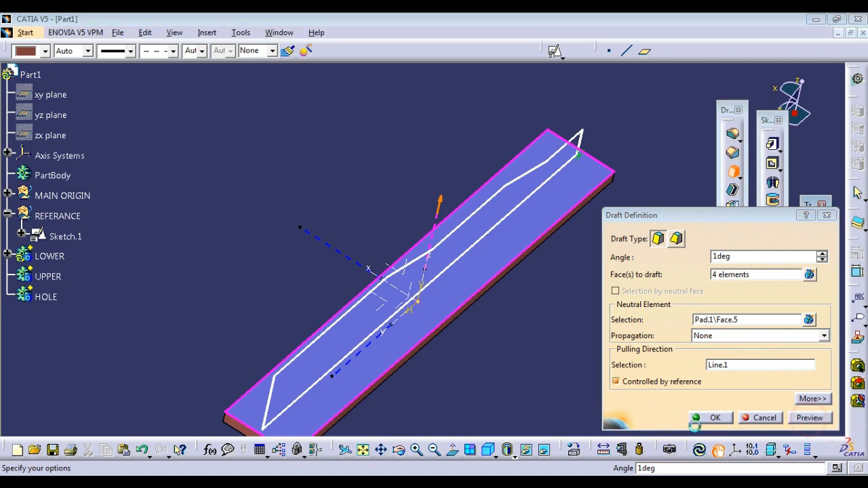
pyautogui.click(710, 418)
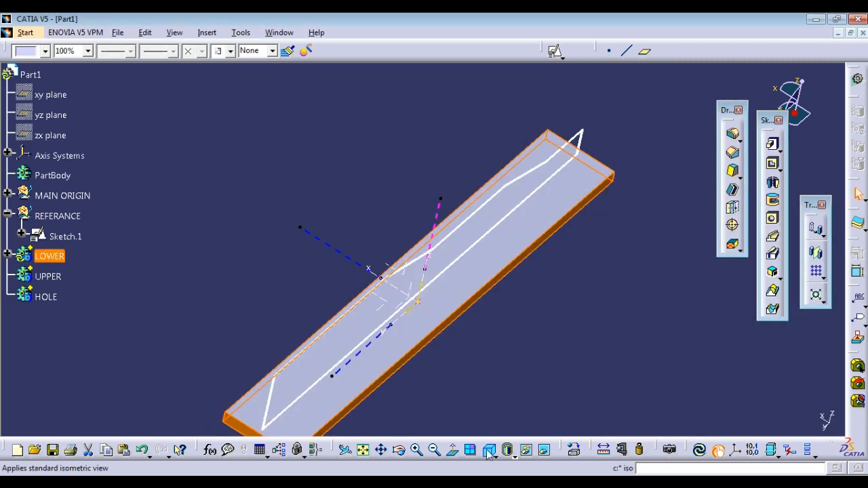
pyautogui.click(488, 450)
pyautogui.click(548, 233)
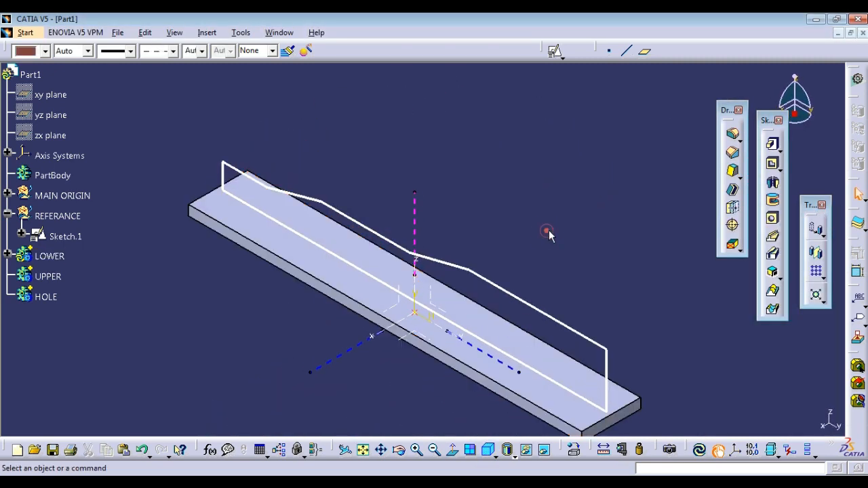
pyautogui.moveTo(437, 350); pyautogui.dragTo(537, 306, button='middle')
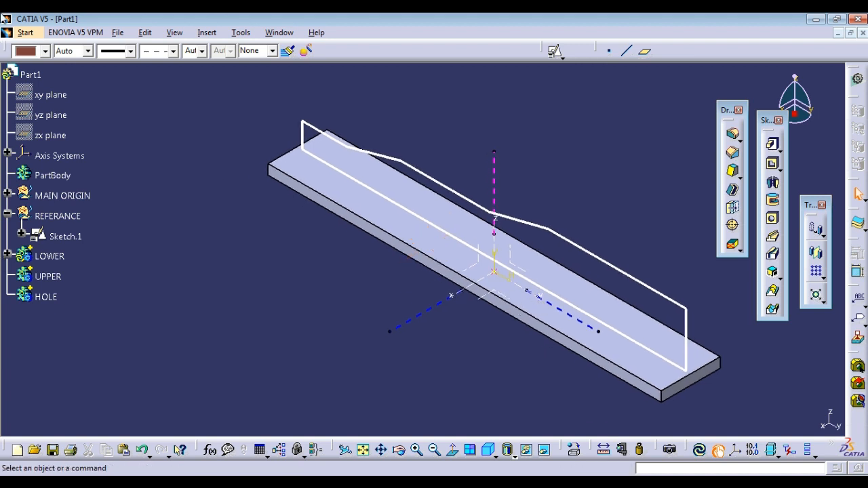
# - Fillet the four vertical corner edges of the base plate with a 5 mm radius
pyautogui.click(733, 133)
pyautogui.moveTo(565, 389); pyautogui.dragTo(438, 345, button='middle')
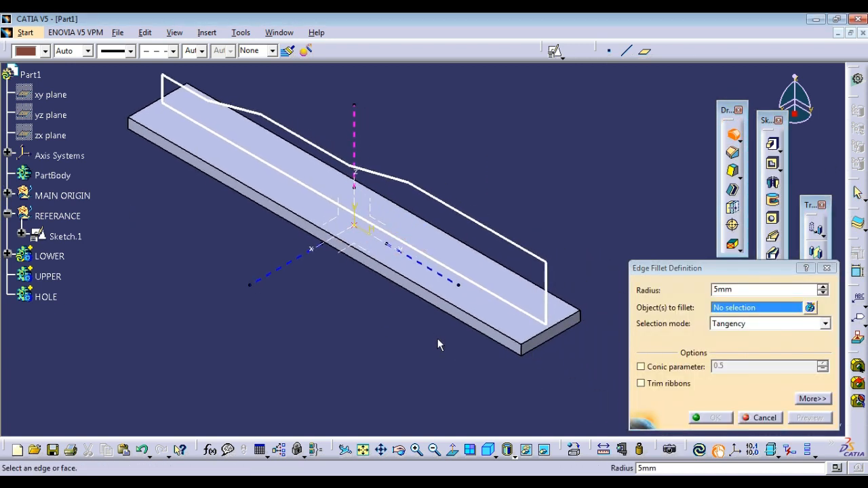
pyautogui.click(523, 350)
pyautogui.click(585, 318)
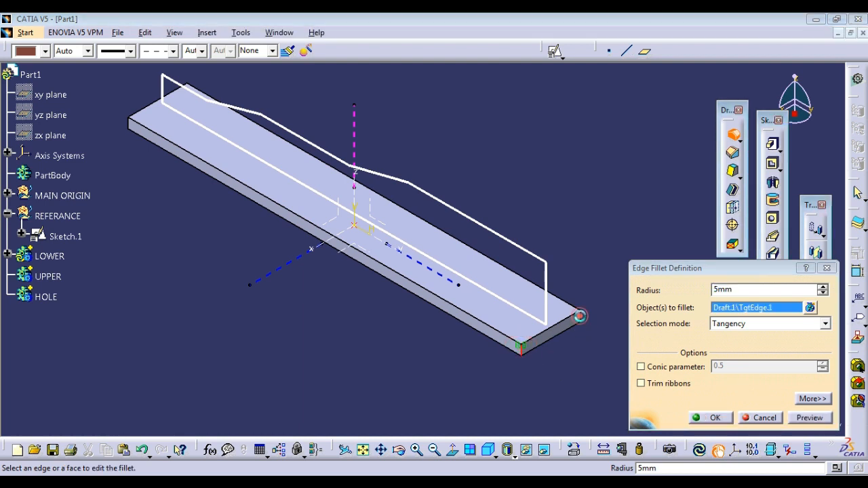
pyautogui.click(131, 125)
pyautogui.moveTo(124, 124); pyautogui.dragTo(352, 278, button='middle')
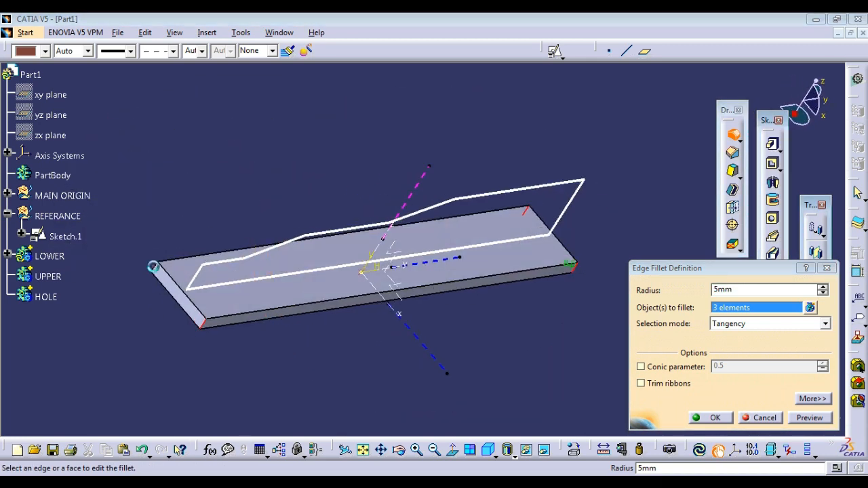
pyautogui.click(154, 267)
pyautogui.click(709, 418)
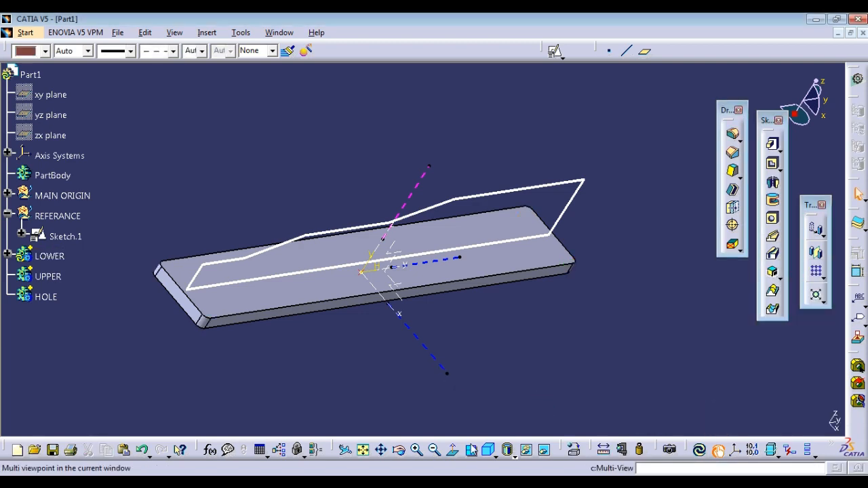
pyautogui.click(490, 455)
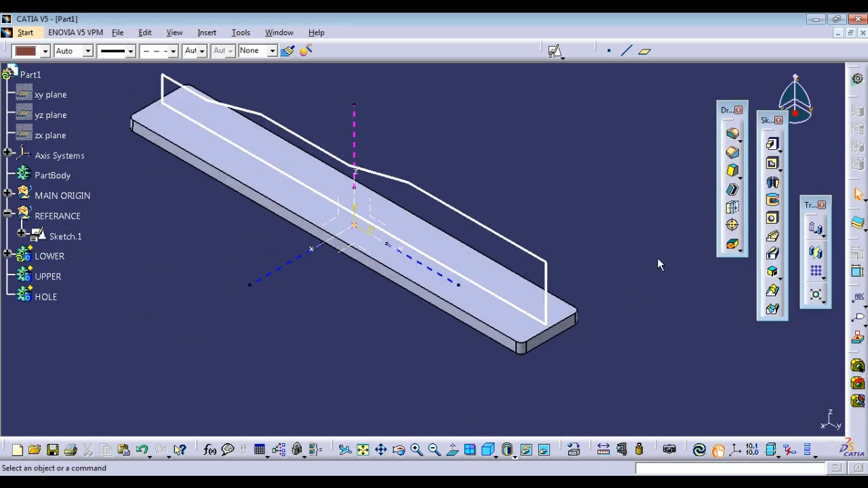
# - Define the UPPER body as the in-work object
pyautogui.click(53, 284)
pyautogui.rightClick(53, 283)
pyautogui.click(116, 109)
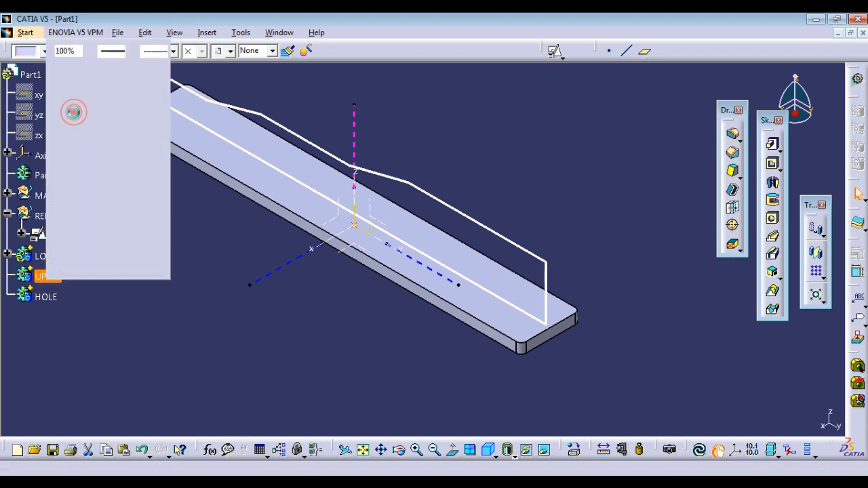
# - Pad the stepped outline's output profile with a length of 25 mm and mirrored extent
pyautogui.click(772, 143)
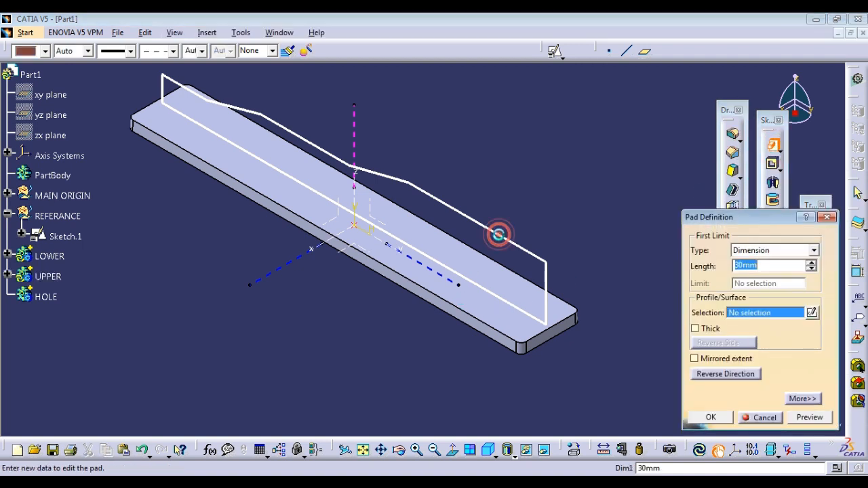
pyautogui.click(505, 238)
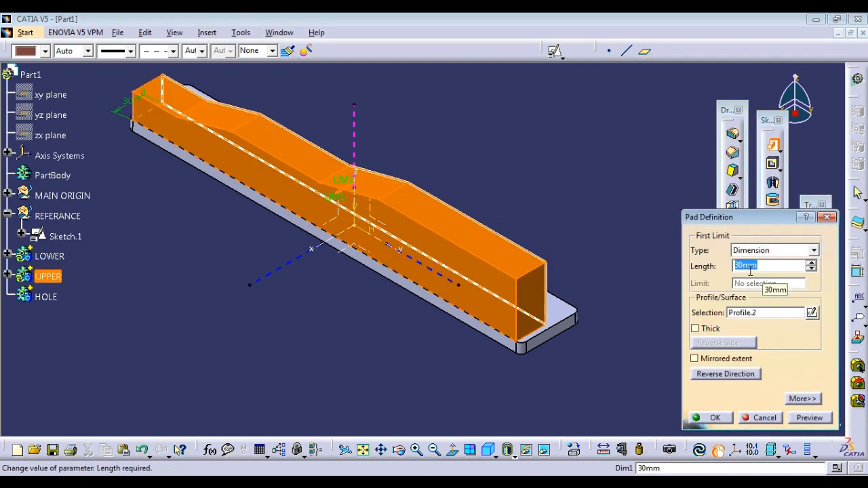
pyautogui.write('25')
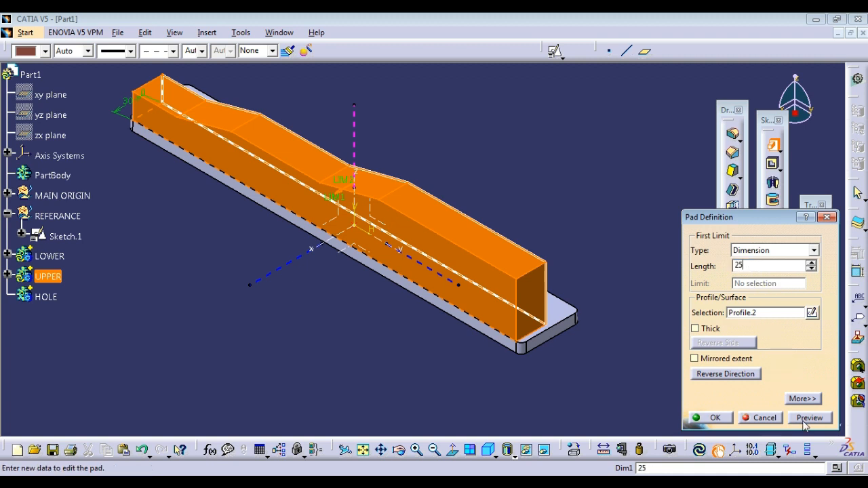
pyautogui.click(740, 358)
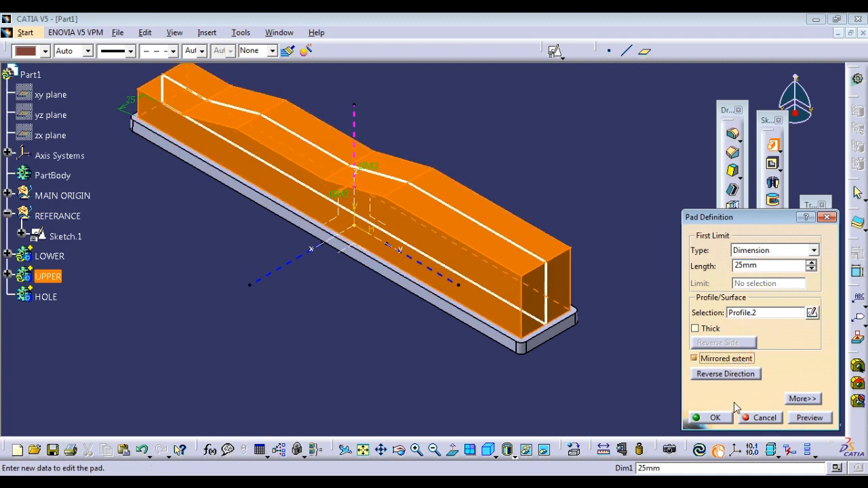
pyautogui.click(713, 417)
pyautogui.click(625, 357)
pyautogui.click(640, 230)
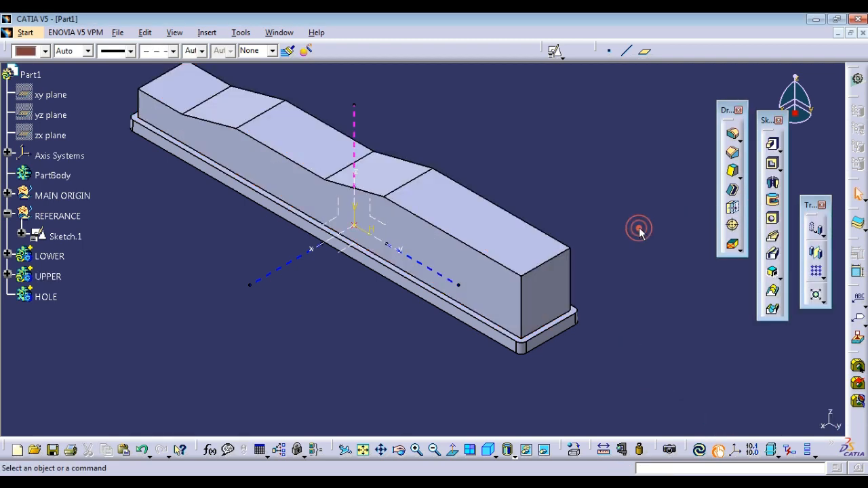
# - Start a draft on the stepped upper block and select its four side faces as the faces to draft
pyautogui.click(733, 171)
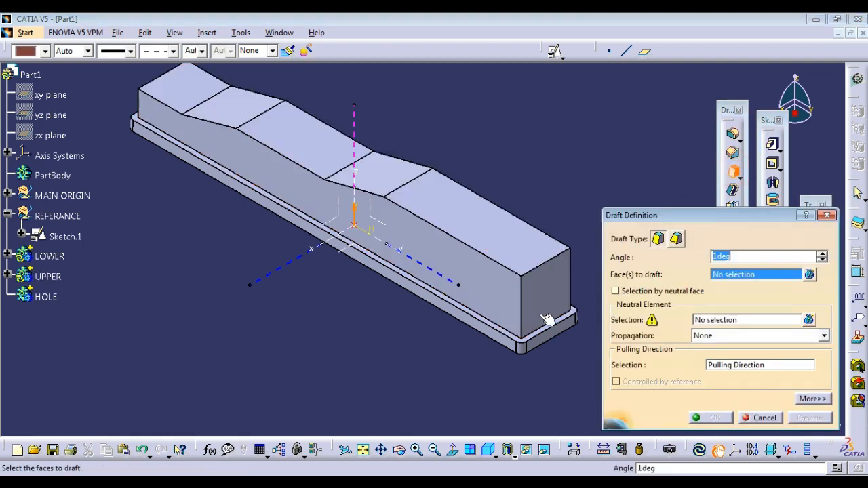
pyautogui.click(543, 304)
pyautogui.click(484, 289)
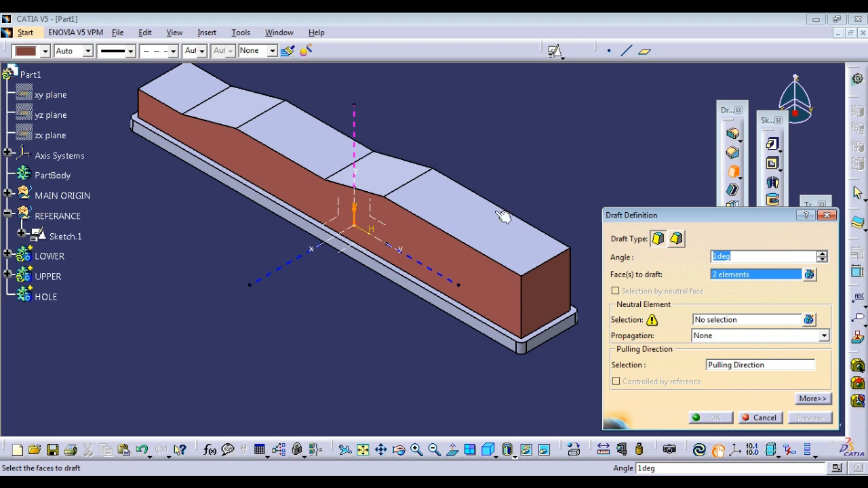
pyautogui.moveTo(502, 216); pyautogui.dragTo(358, 357, button='middle')
pyautogui.click(385, 267)
pyautogui.moveTo(404, 193)
pyautogui.mouseDown(button='middle')
pyautogui.moveTo(349, 426)
pyautogui.moveTo(391, 281)
pyautogui.moveTo(393, 197)
pyautogui.mouseUp(button='middle')
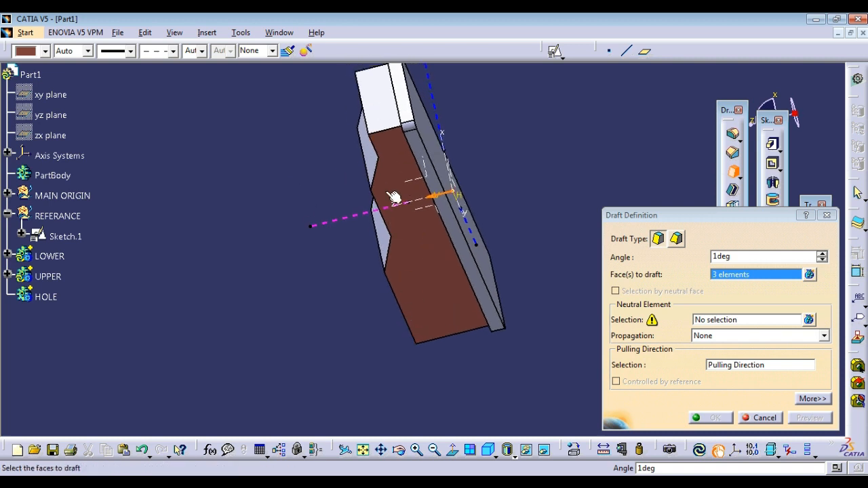
pyautogui.click(390, 112)
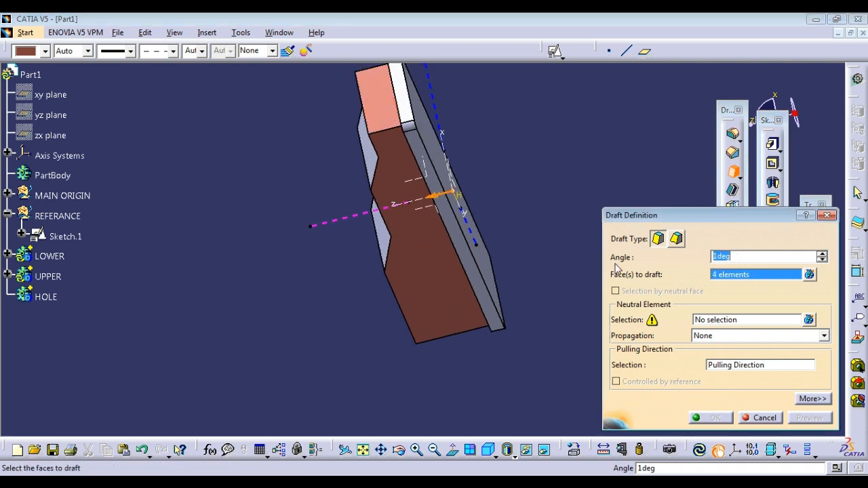
pyautogui.moveTo(310, 237); pyautogui.dragTo(522, 137, button='middle')
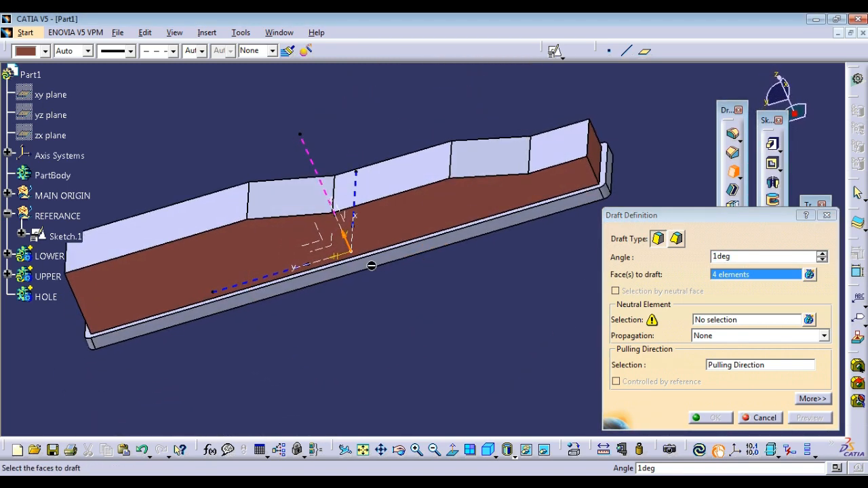
pyautogui.moveTo(372, 265); pyautogui.dragTo(434, 302, button='middle')
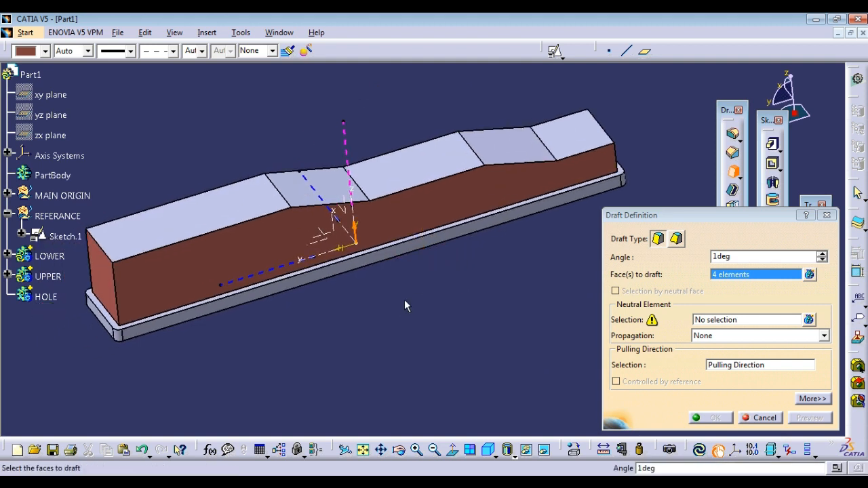
# - Hide the LOWER body and select the stepped block's bottom face as the draft's neutral element
pyautogui.rightClick(53, 256)
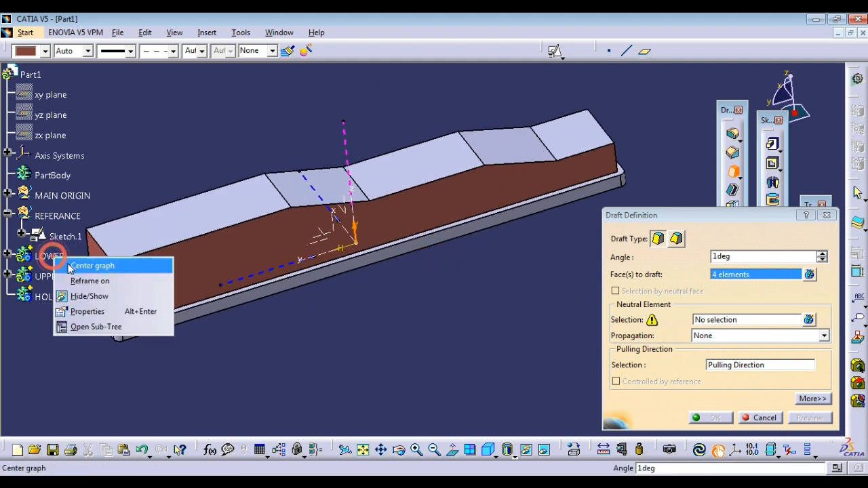
pyautogui.click(76, 296)
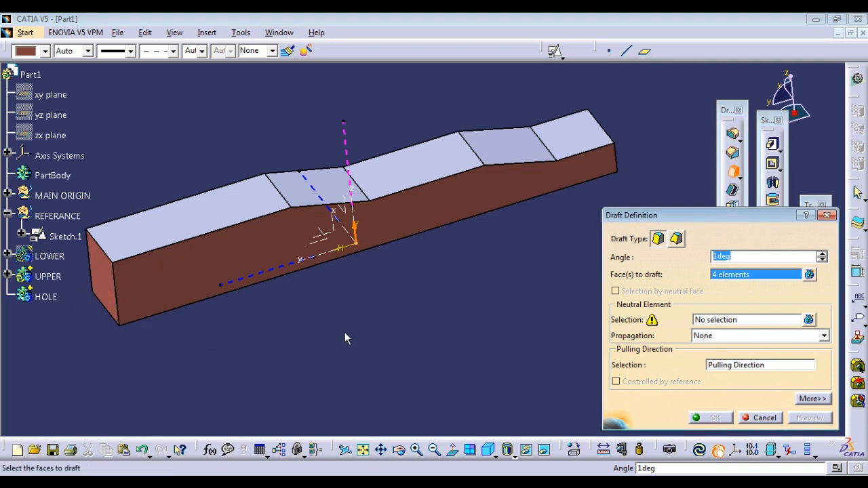
pyautogui.click(731, 321)
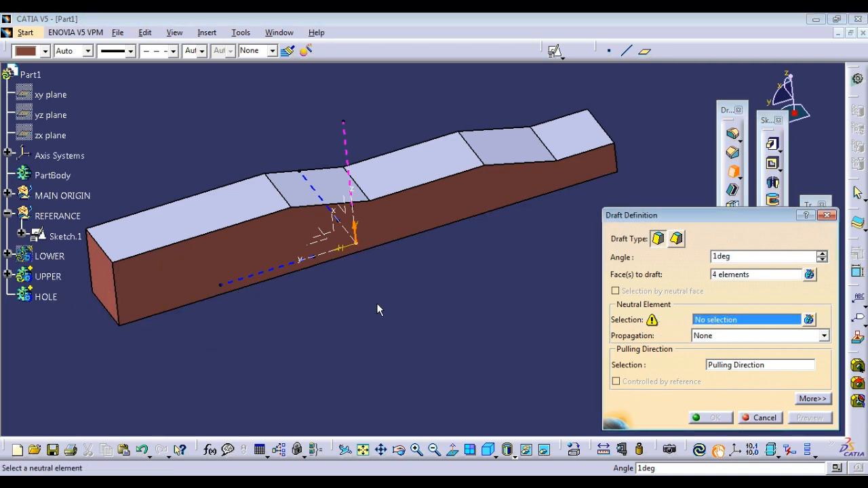
pyautogui.moveTo(382, 296); pyautogui.dragTo(276, 226, button='middle')
pyautogui.click(244, 246)
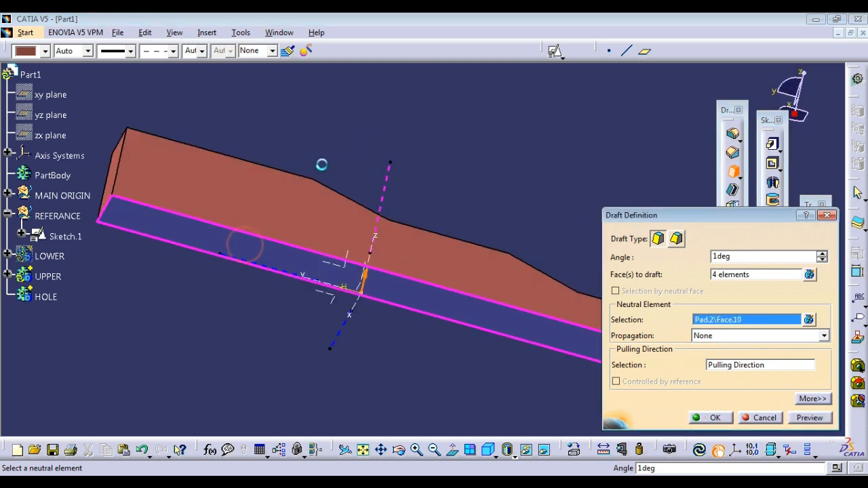
pyautogui.moveTo(321, 152); pyautogui.dragTo(397, 293, button='middle')
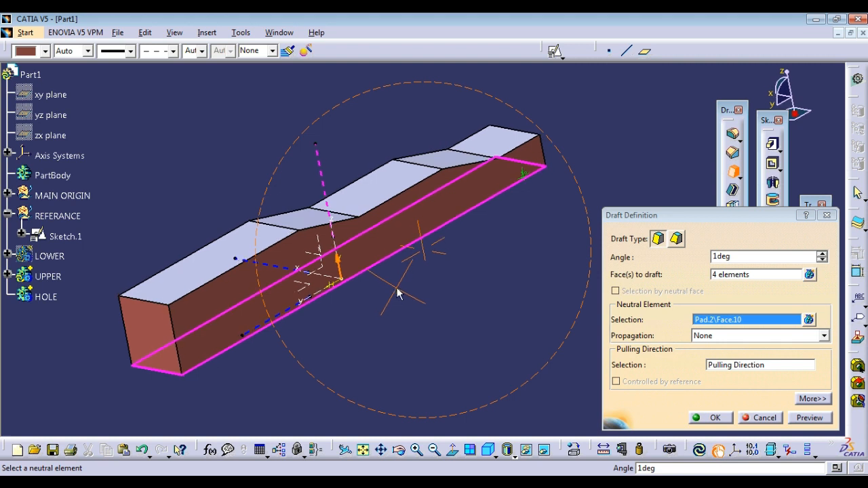
# - Complete the 1° draft of the stepped block with the vertical reference line as pulling direction, and show the LOWER body again
pyautogui.click(732, 366)
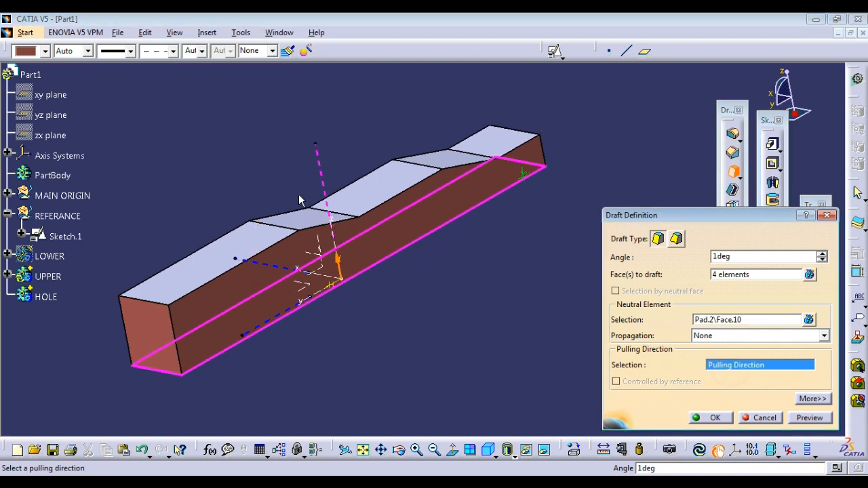
pyautogui.click(318, 161)
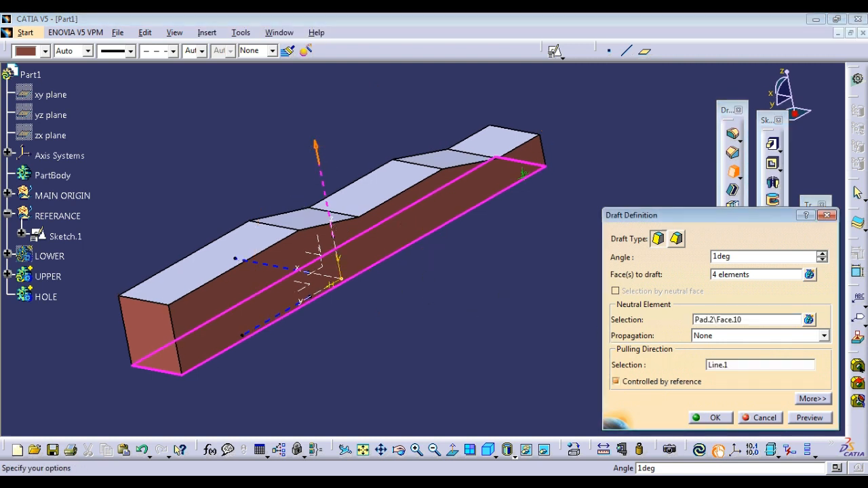
pyautogui.click(810, 418)
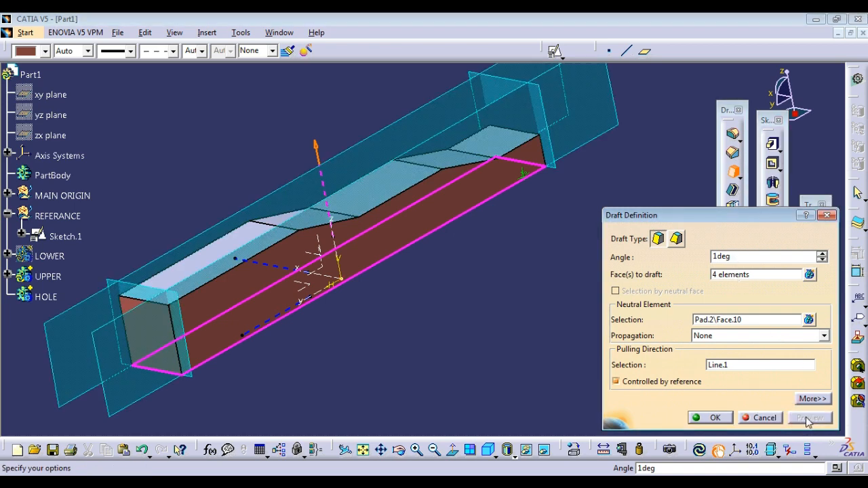
pyautogui.click(714, 418)
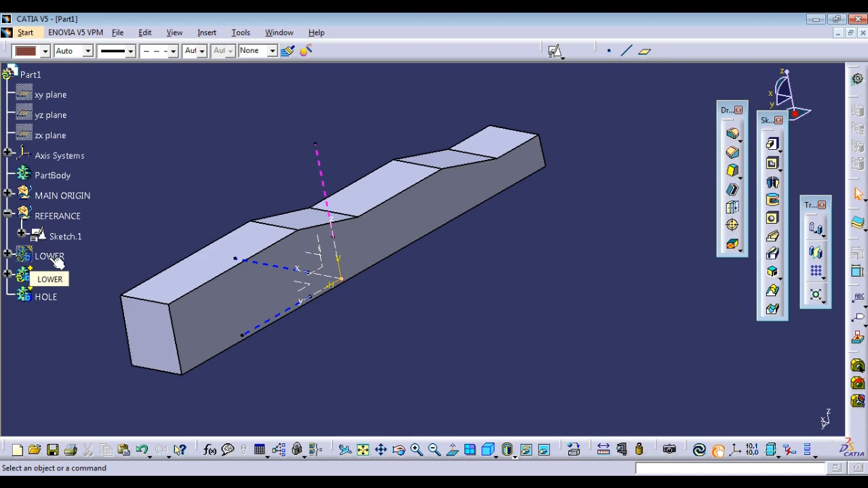
pyautogui.rightClick(34, 275)
pyautogui.click(85, 253)
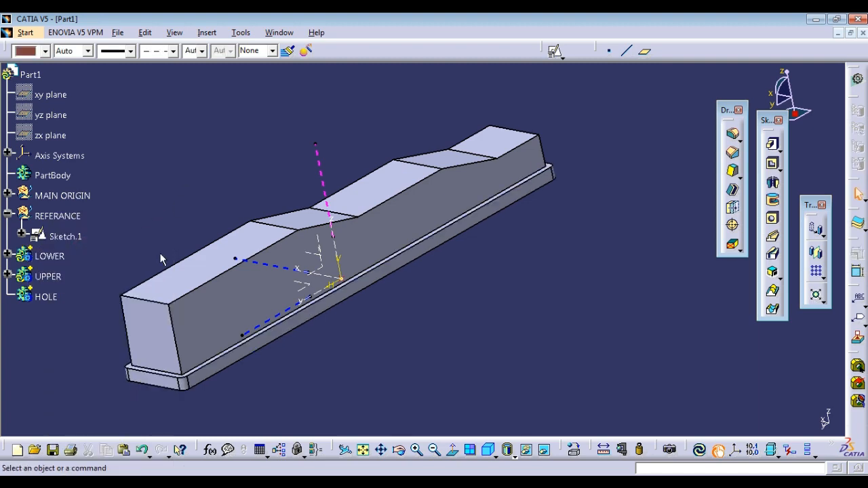
# - Fillet the four transverse crease edges across the stepped top of the UPPER body with a 50 mm radius
pyautogui.click(488, 450)
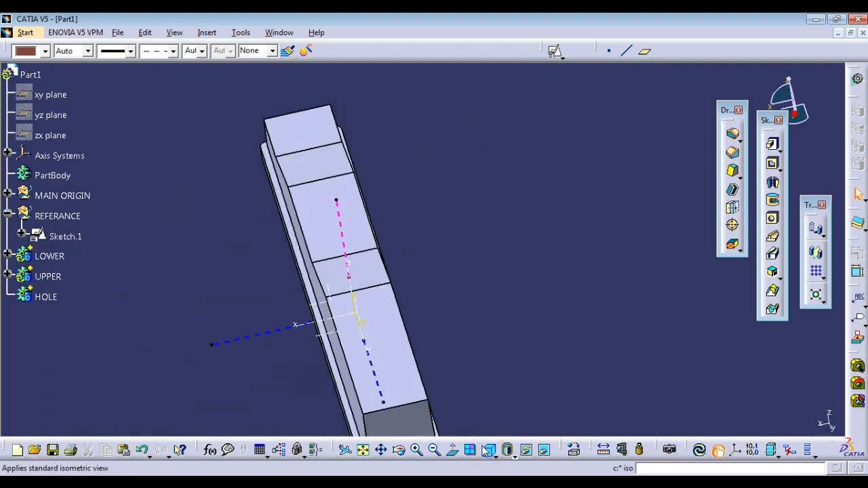
pyautogui.moveTo(365, 384); pyautogui.dragTo(434, 258, button='middle')
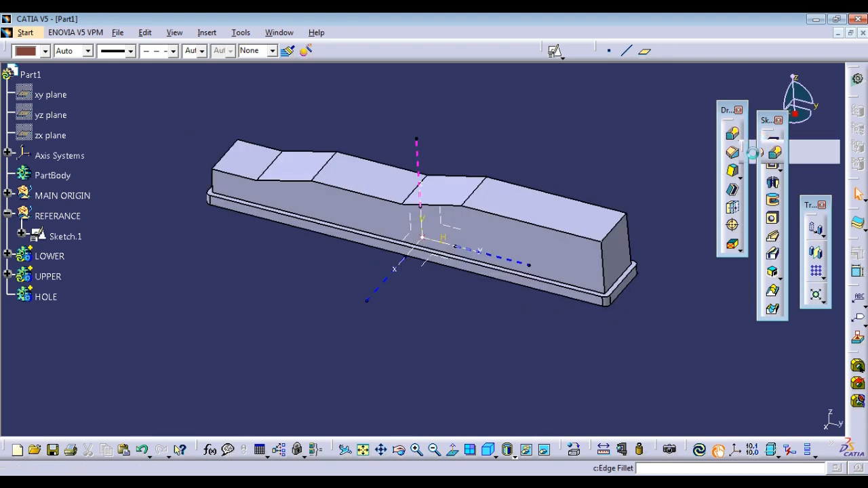
pyautogui.click(733, 134)
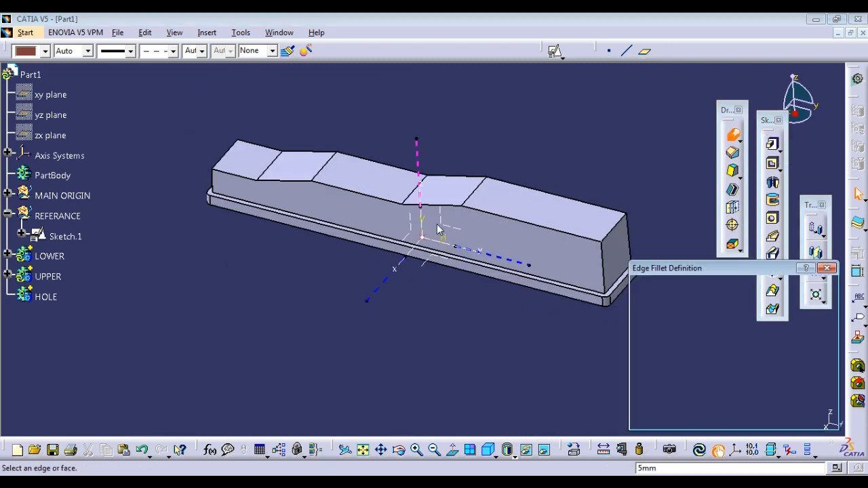
pyautogui.click(475, 189)
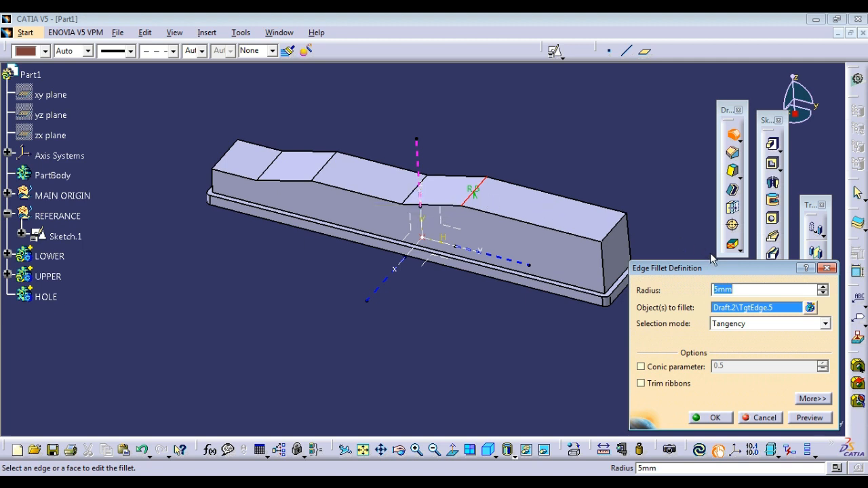
pyautogui.write('50')
pyautogui.click(804, 419)
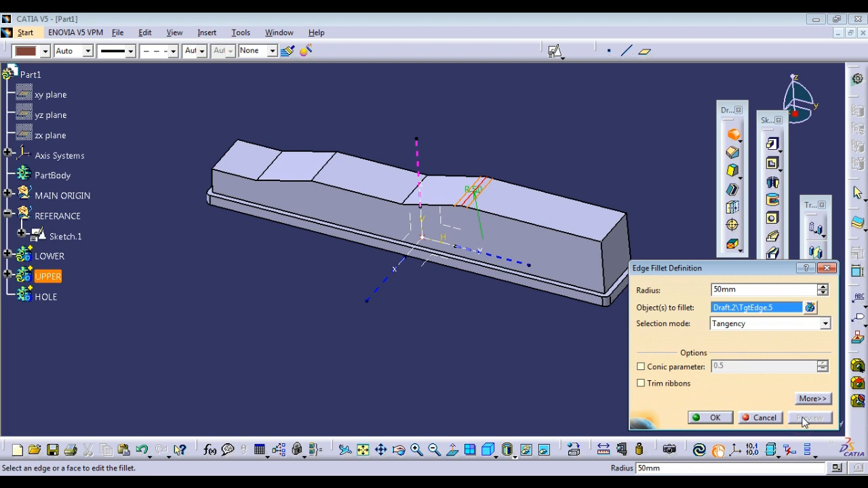
pyautogui.click(418, 198)
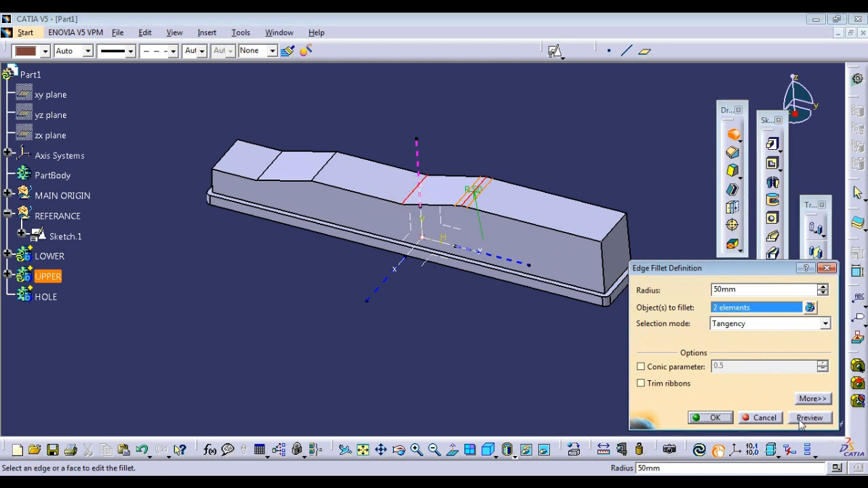
pyautogui.click(802, 419)
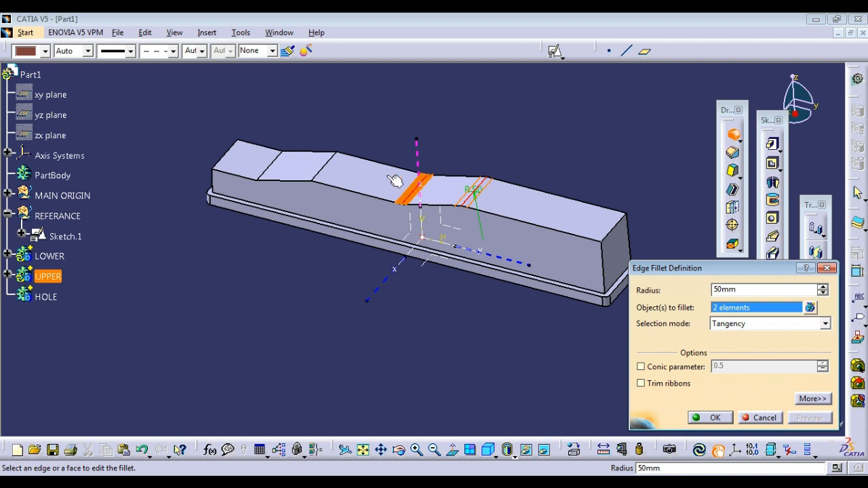
pyautogui.click(331, 168)
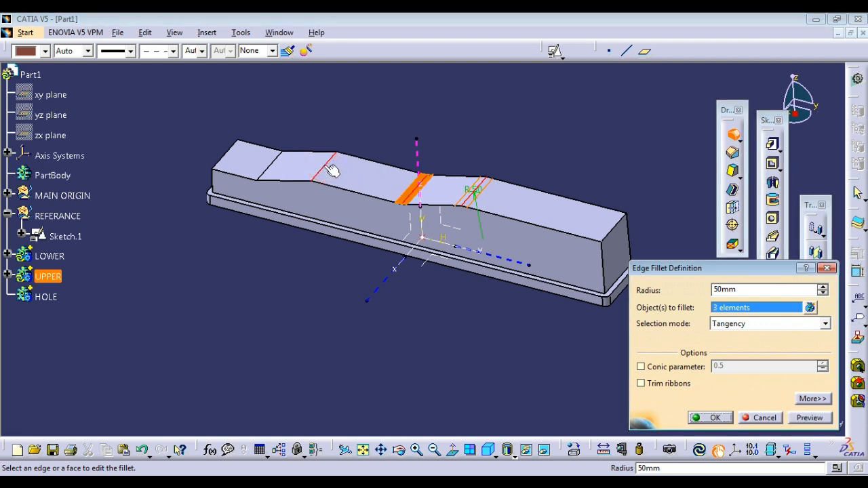
pyautogui.click(802, 420)
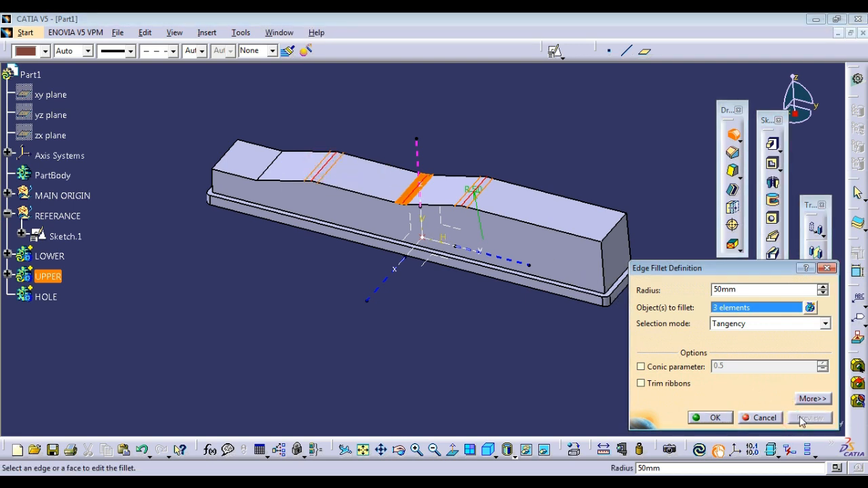
pyautogui.click(275, 166)
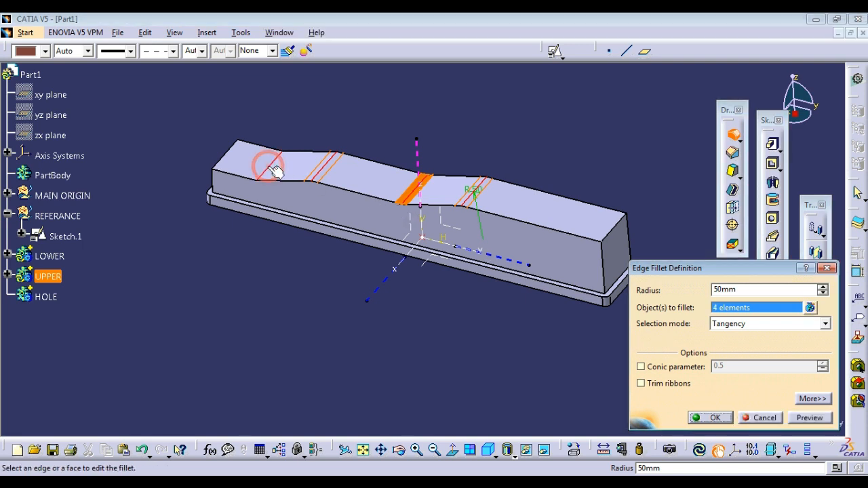
pyautogui.click(813, 420)
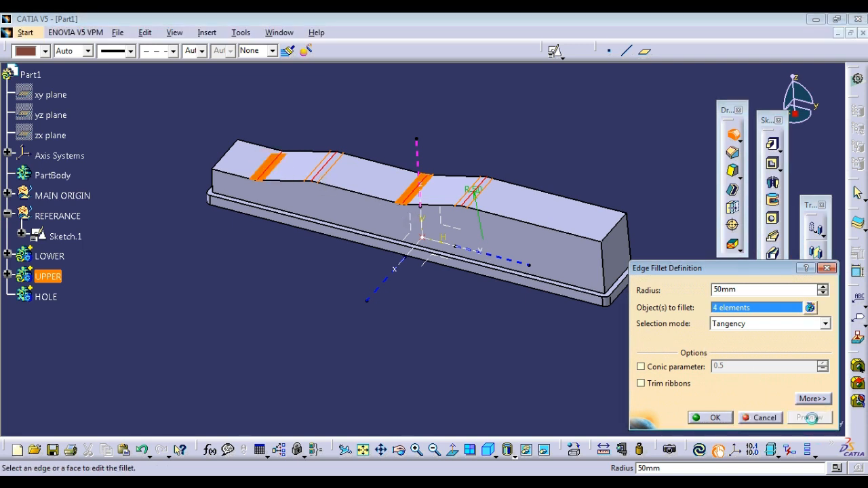
pyautogui.click(717, 418)
pyautogui.click(623, 170)
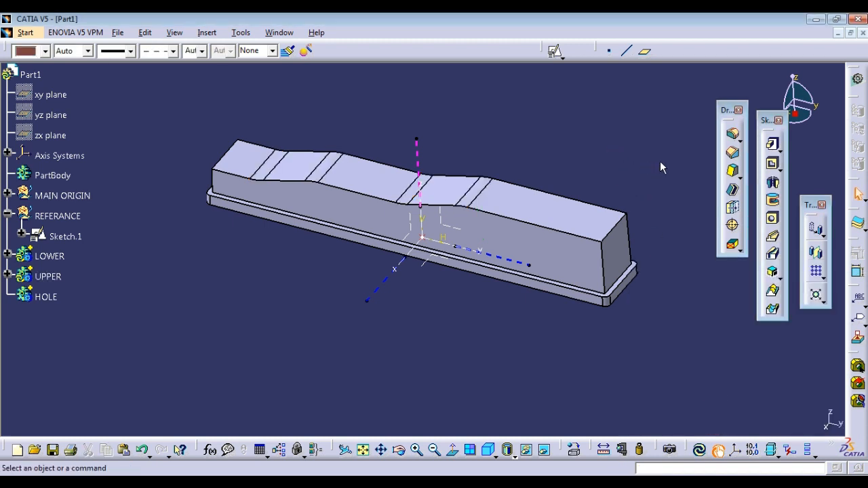
# - Fillet the transverse top edge at the tall end of the UPPER body with a 20 mm radius
pyautogui.click(733, 134)
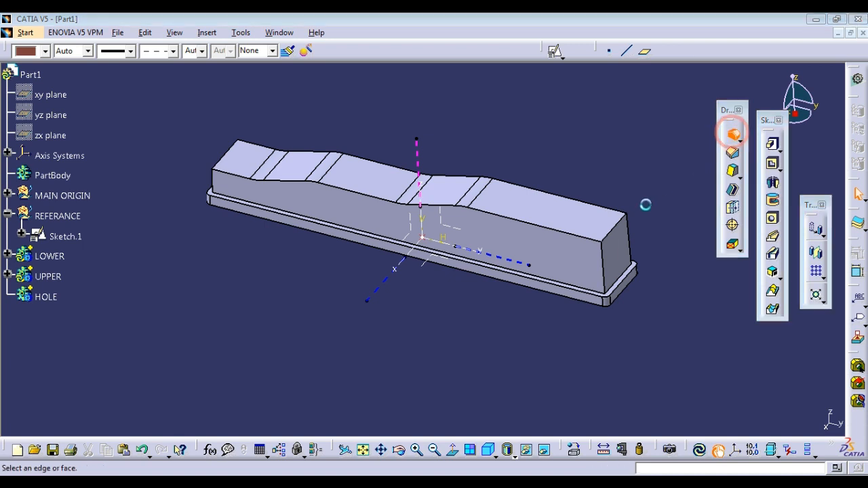
pyautogui.click(613, 231)
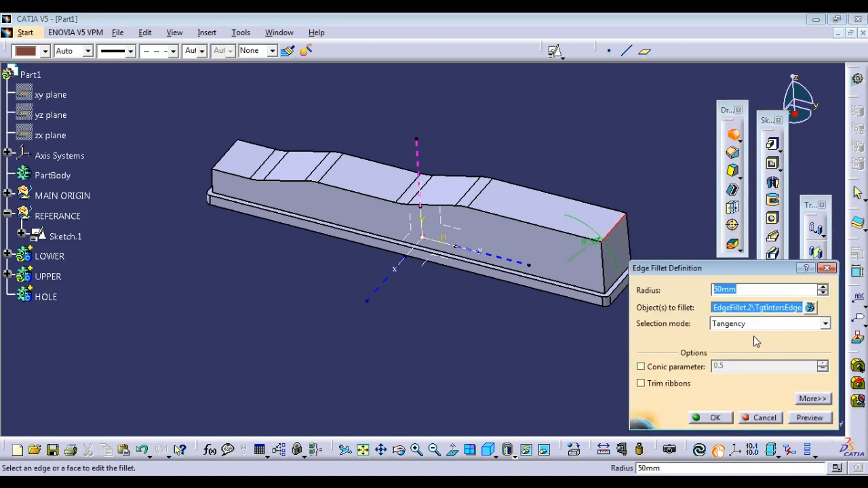
pyautogui.write('20')
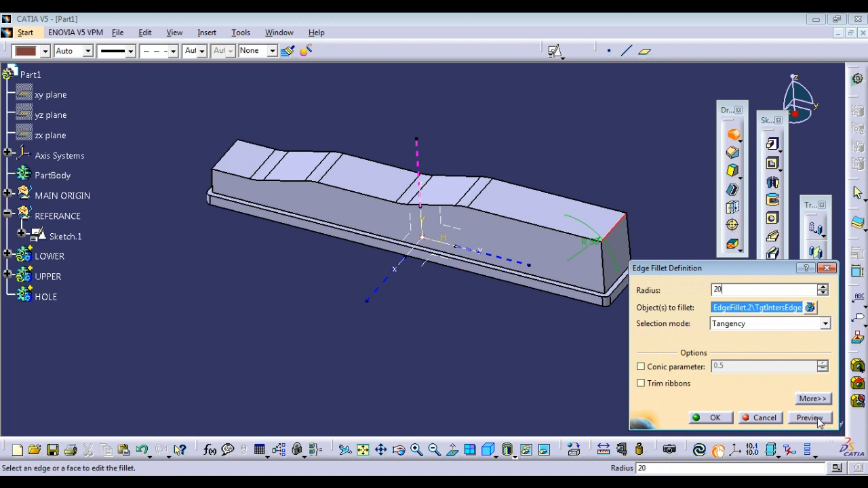
pyautogui.click(819, 419)
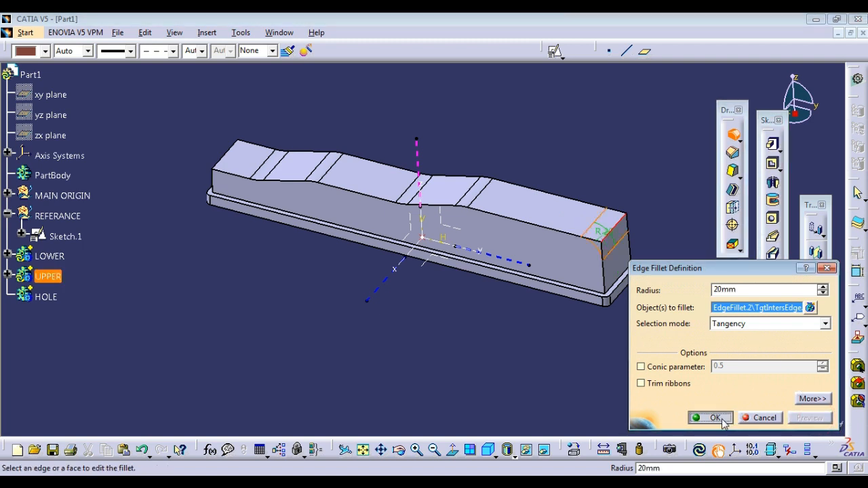
pyautogui.click(714, 418)
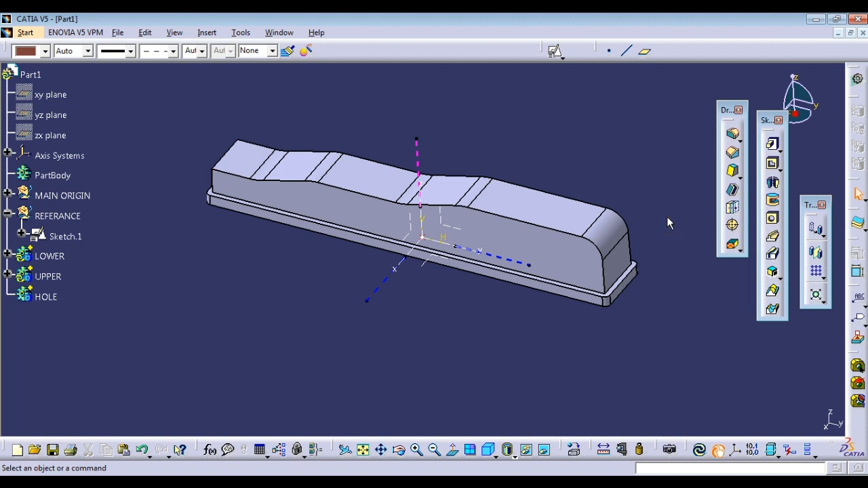
# - Fillet the transverse top edge at the low end of the UPPER body with a 5 mm radius
pyautogui.click(735, 135)
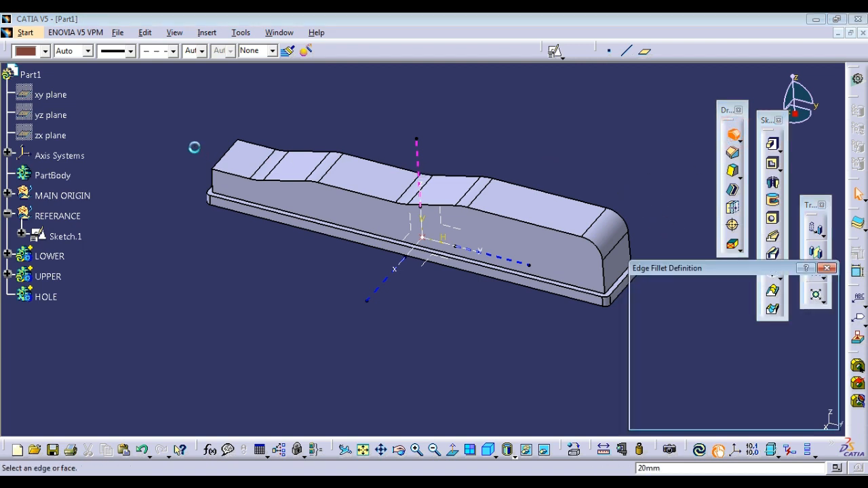
pyautogui.click(230, 158)
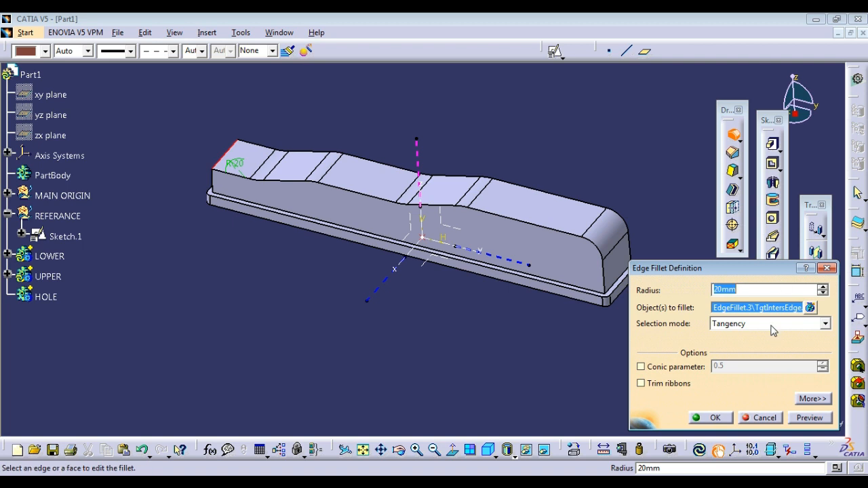
pyautogui.write('5')
pyautogui.click(804, 419)
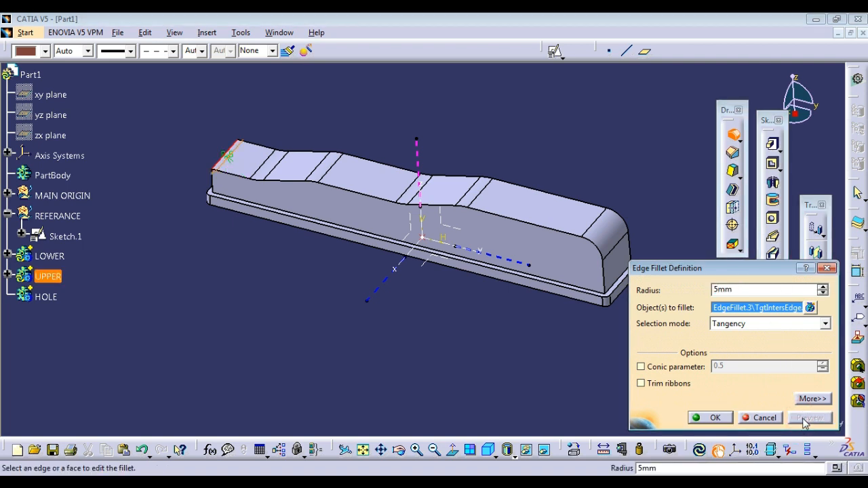
pyautogui.click(724, 422)
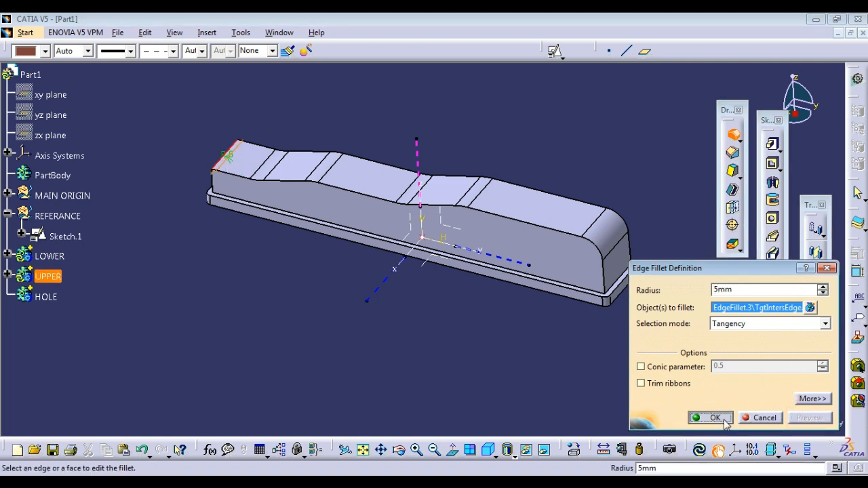
pyautogui.click(614, 179)
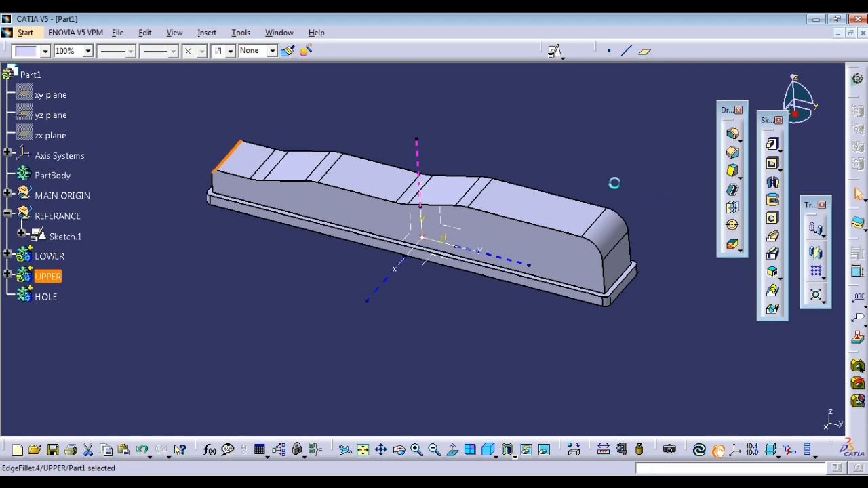
# - Start a variable radius fillet on the UPPER body's front top edge chain and add four radius points at its intermediate vertices
pyautogui.click(740, 143)
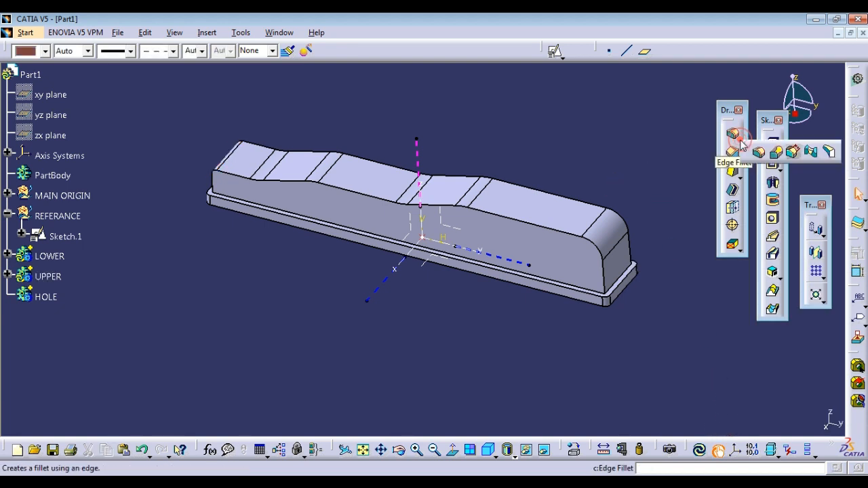
pyautogui.click(774, 150)
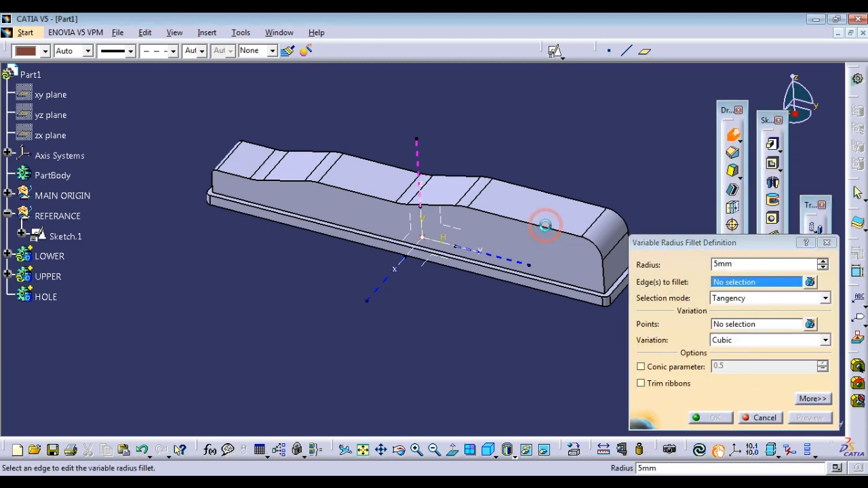
pyautogui.click(550, 228)
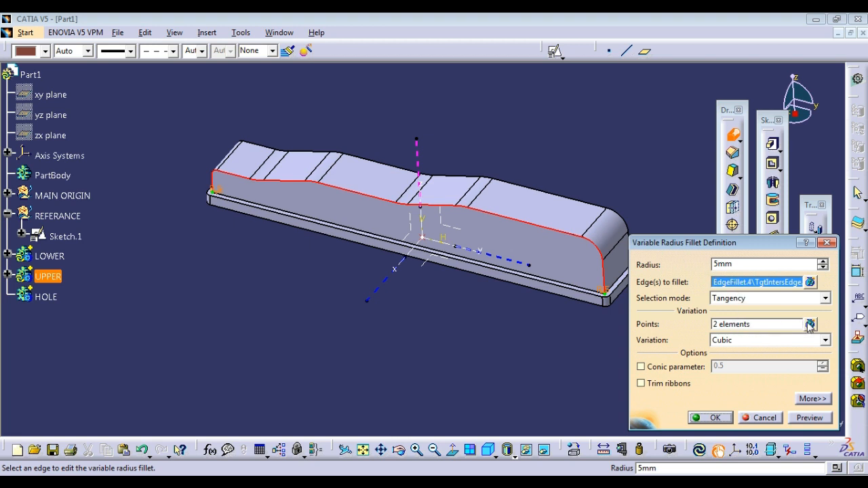
pyautogui.click(780, 325)
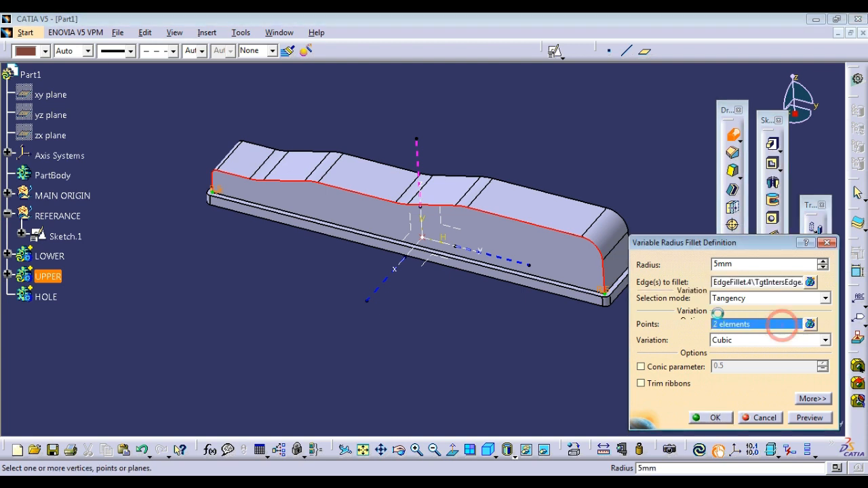
pyautogui.click(581, 239)
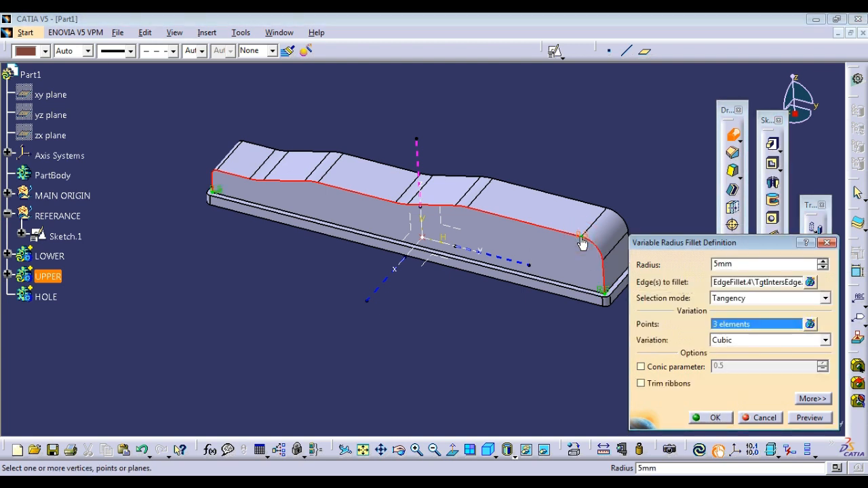
pyautogui.click(474, 211)
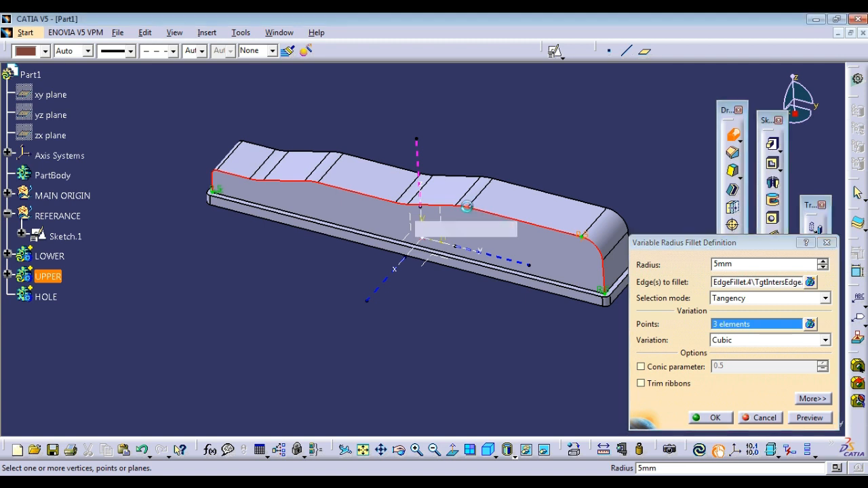
pyautogui.click(404, 208)
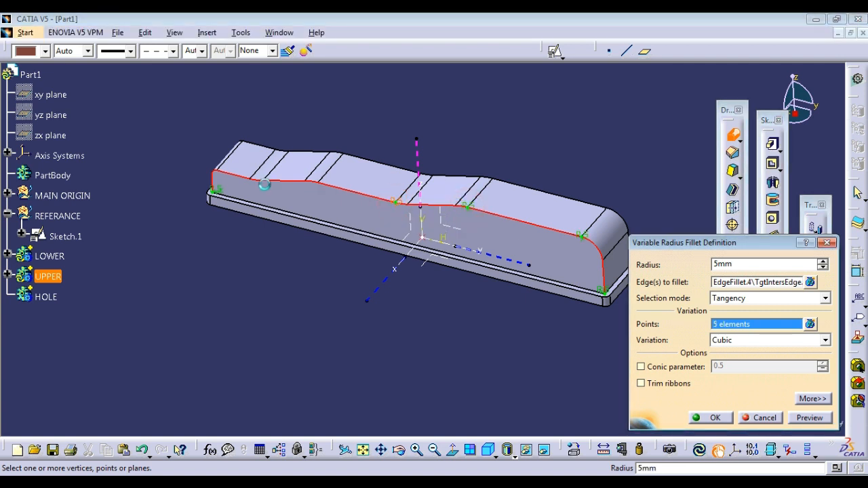
pyautogui.click(316, 181)
# - Set the variable fillet radius to 20 mm at the three points nearest the UPPER body's tall end and preview the result
pyautogui.doubleClick(604, 292)
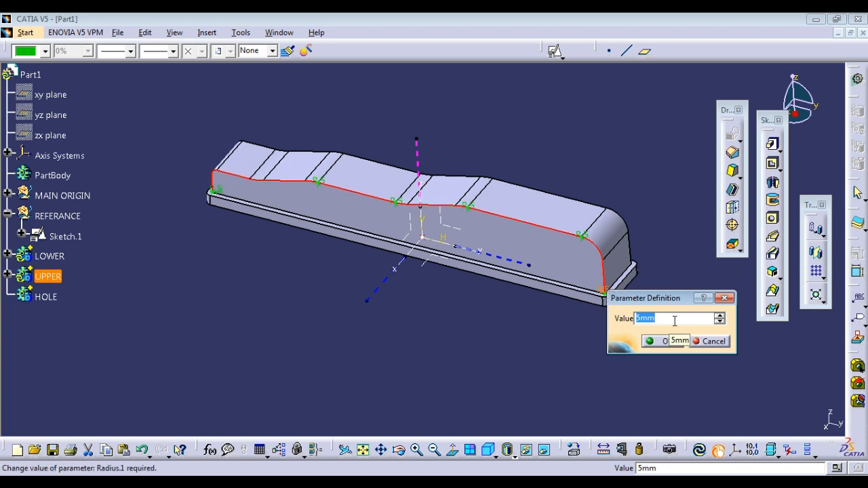
pyautogui.write('20')
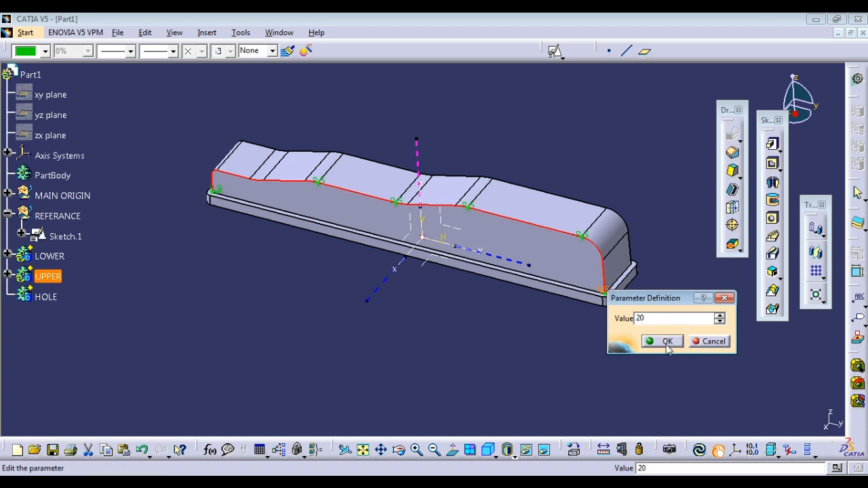
pyautogui.click(663, 341)
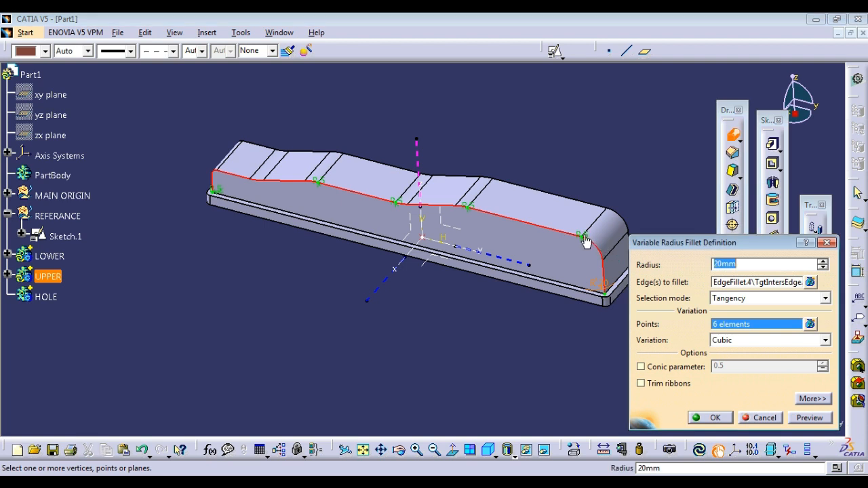
pyautogui.doubleClick(588, 240)
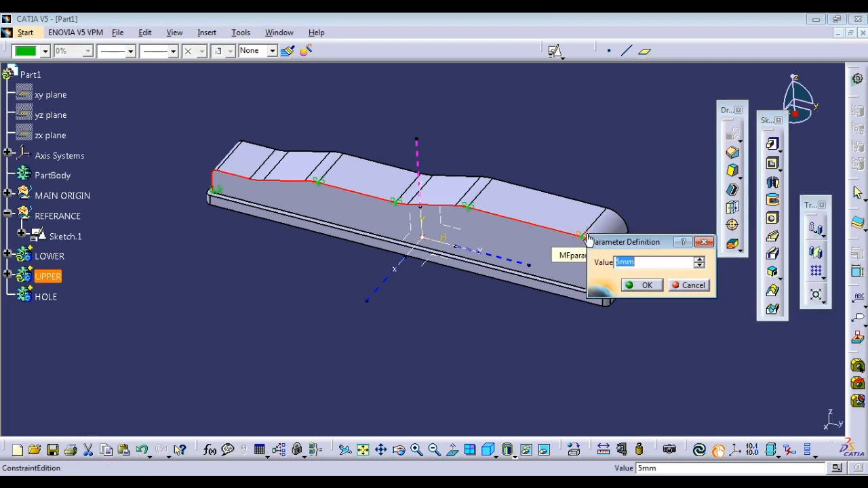
pyautogui.write('20')
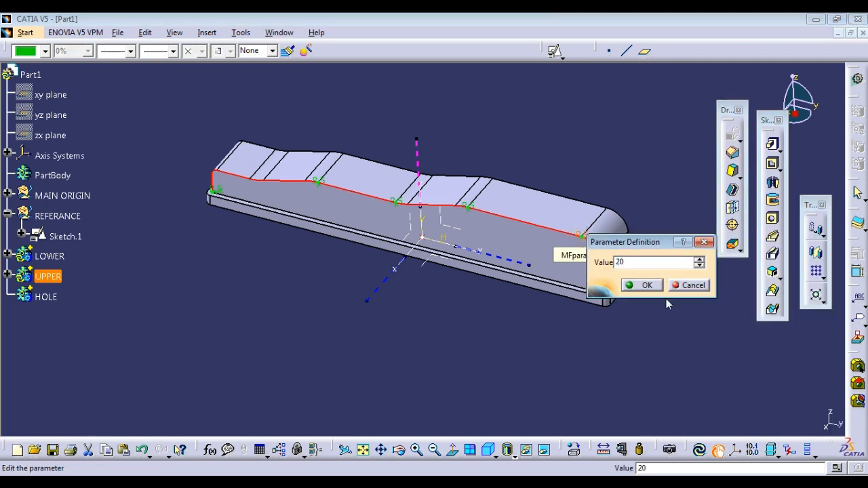
pyautogui.click(641, 285)
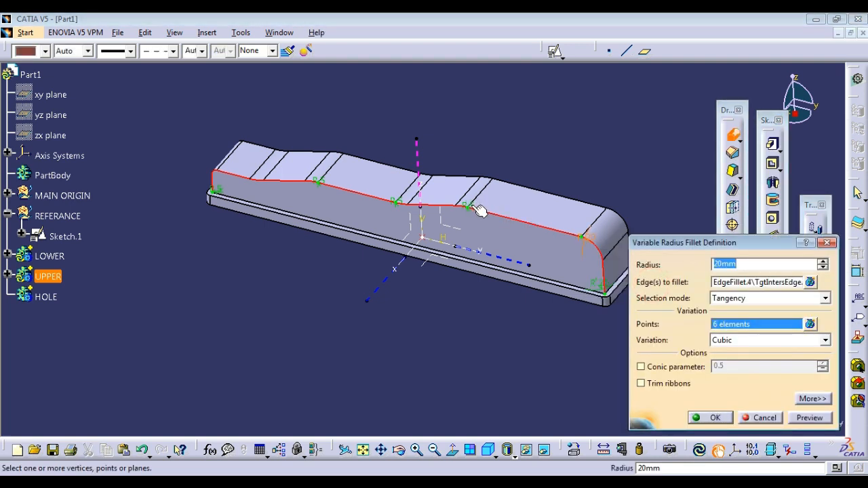
pyautogui.doubleClick(479, 211)
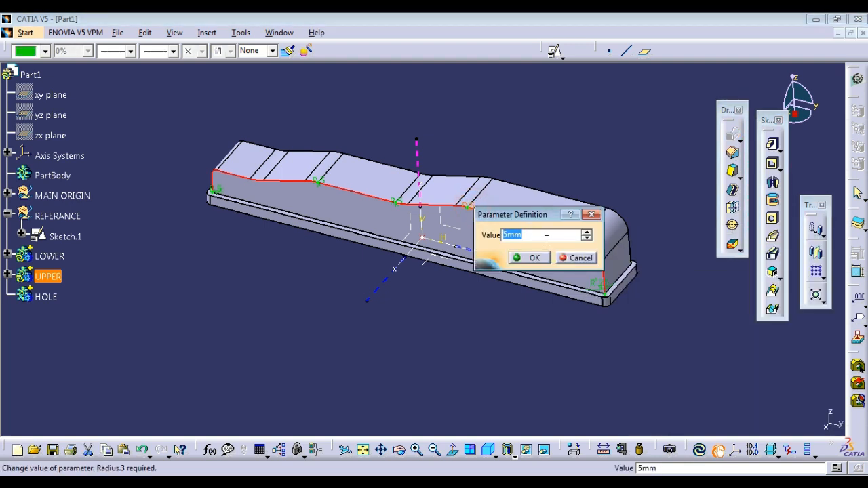
pyautogui.write('20')
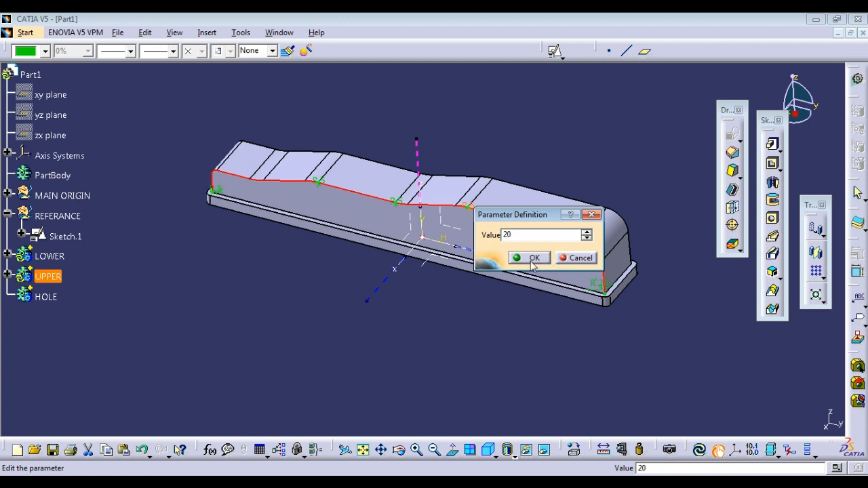
pyautogui.click(532, 259)
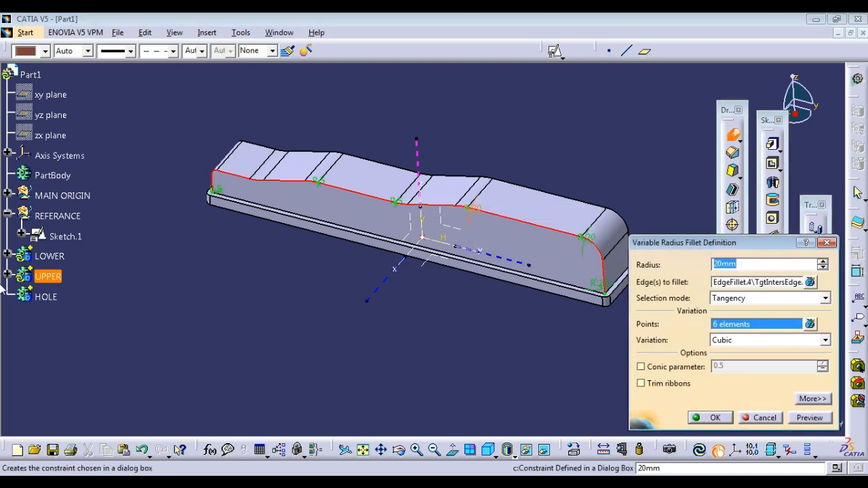
pyautogui.click(803, 419)
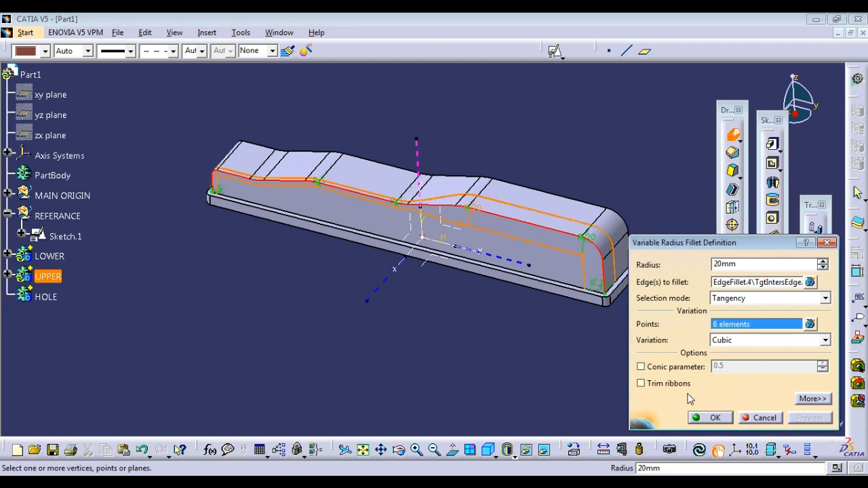
# - Set the variable fillet radius to 10 mm at the two intermediate points nearest the UPPER body's low end
pyautogui.doubleClick(401, 205)
pyautogui.write('1')
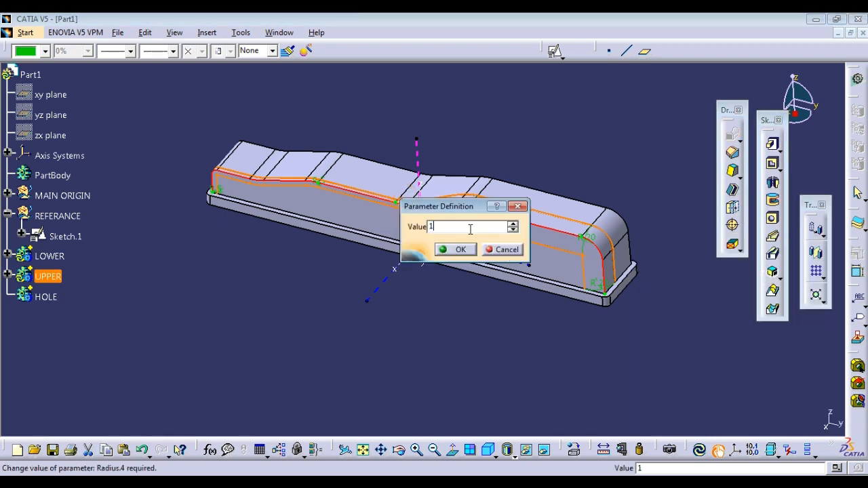
pyautogui.write('0mm')
pyautogui.click(466, 249)
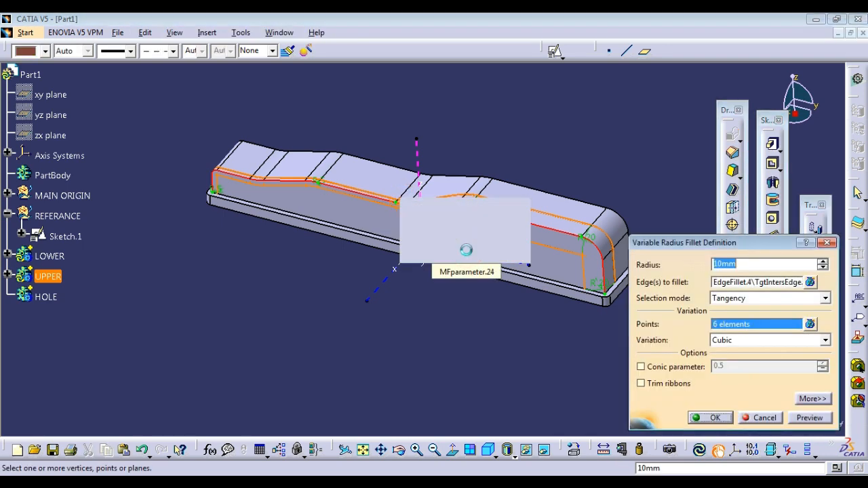
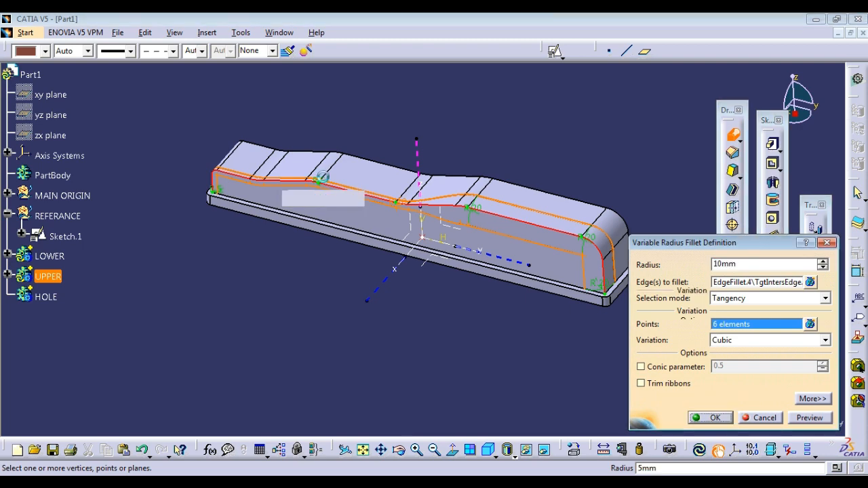
pyautogui.doubleClick(322, 182)
pyautogui.write('1')
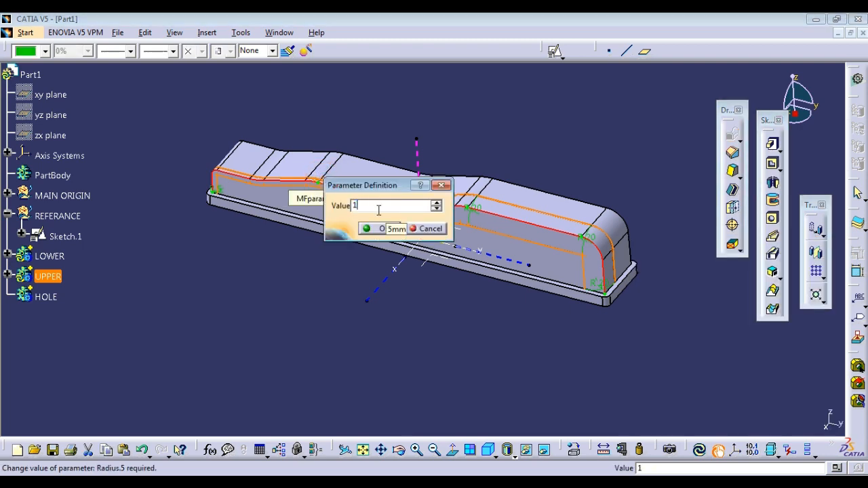
pyautogui.write('0mm')
pyautogui.click(378, 228)
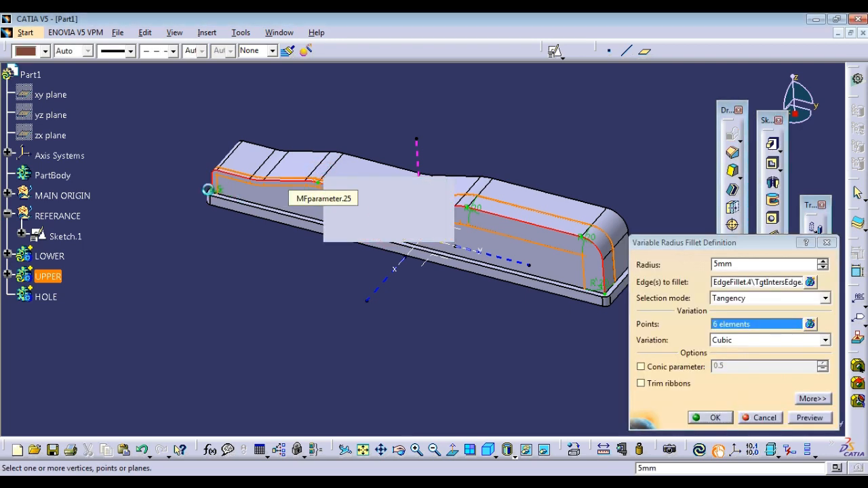
# - Set the radius at the low end's endpoint to 10 mm and create the variable radius fillet
pyautogui.doubleClick(224, 194)
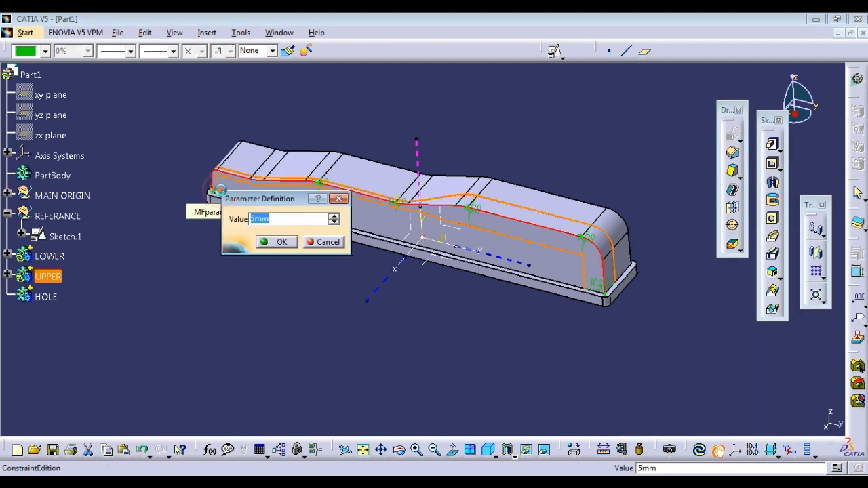
pyautogui.write('10')
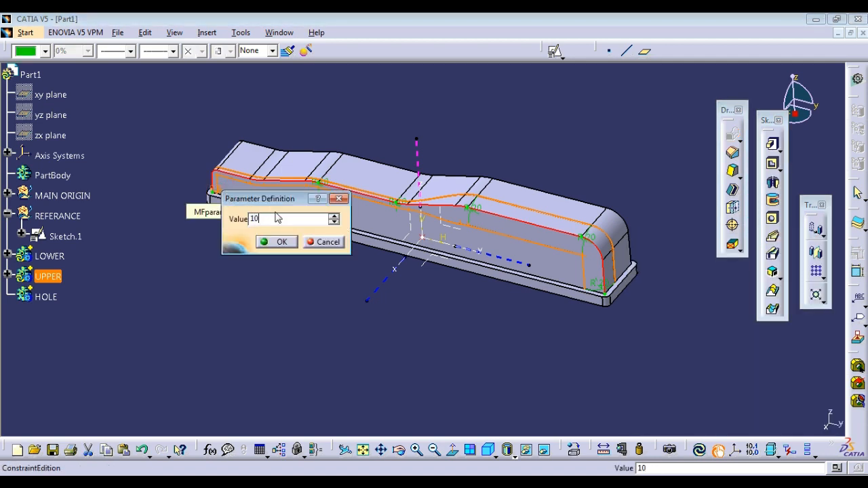
pyautogui.write('mm')
pyautogui.click(280, 242)
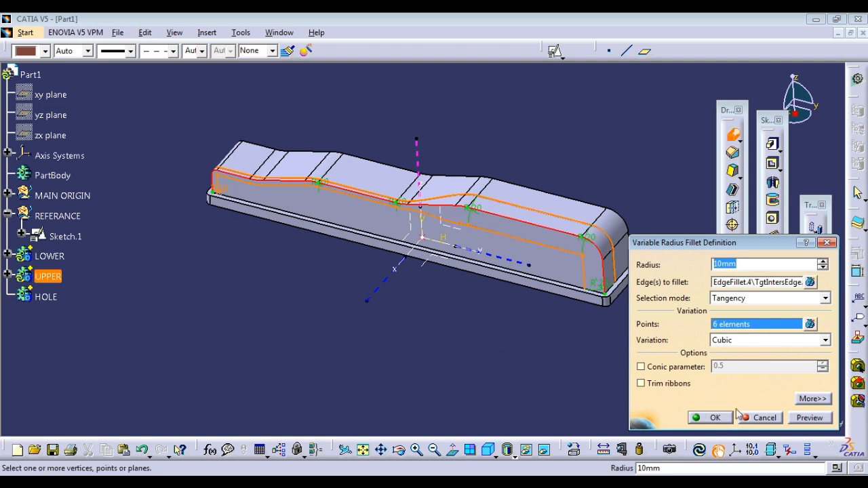
pyautogui.click(810, 418)
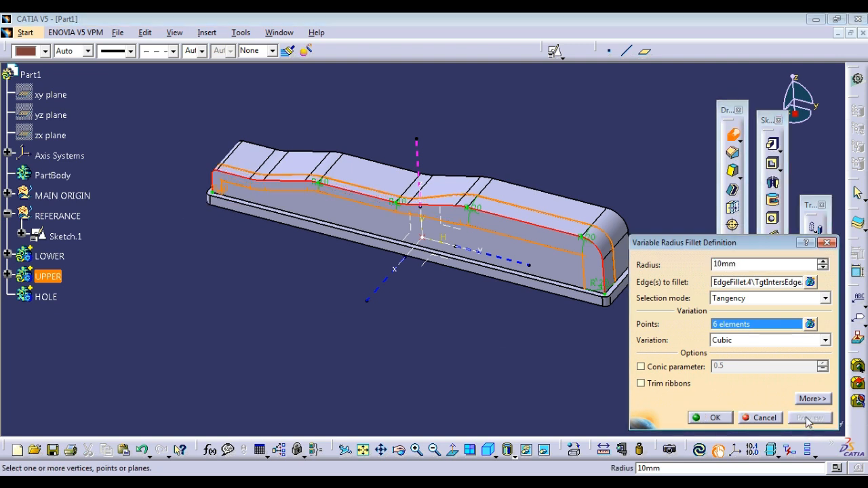
pyautogui.click(710, 418)
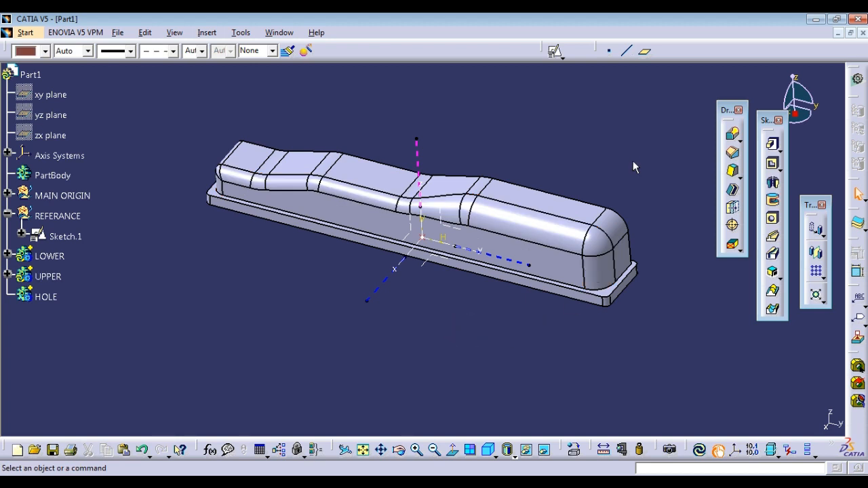
# - Start an edge fillet with a 20 mm radius on the UPPER body's rear top edge chain and preview it
pyautogui.click(739, 158)
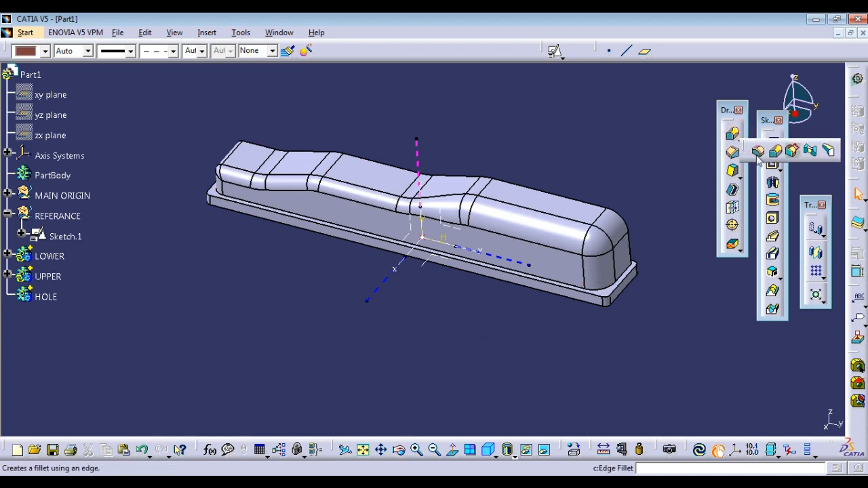
pyautogui.click(759, 152)
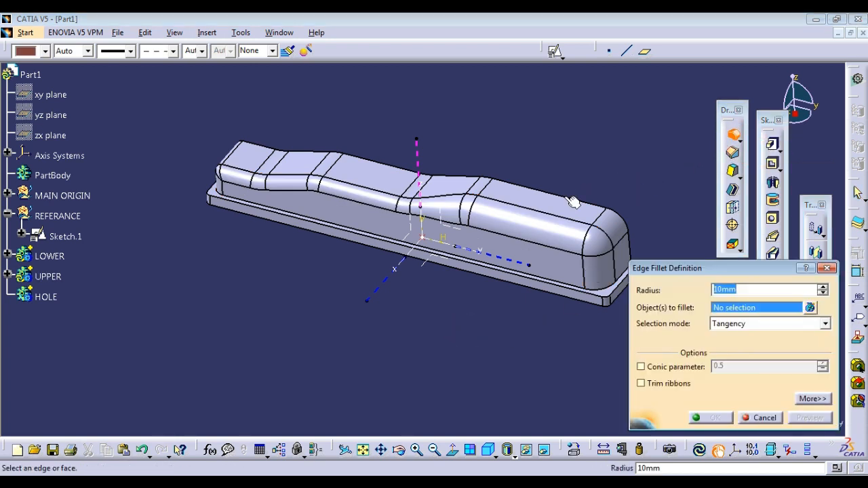
pyautogui.click(563, 197)
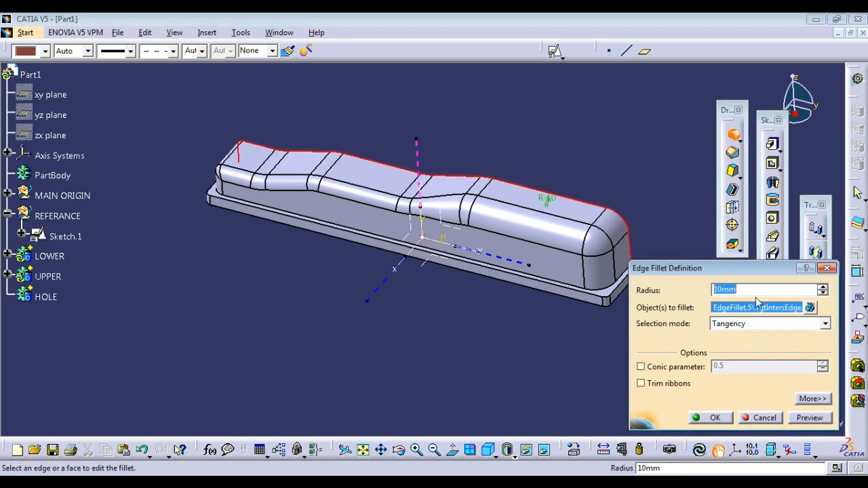
pyautogui.write('2')
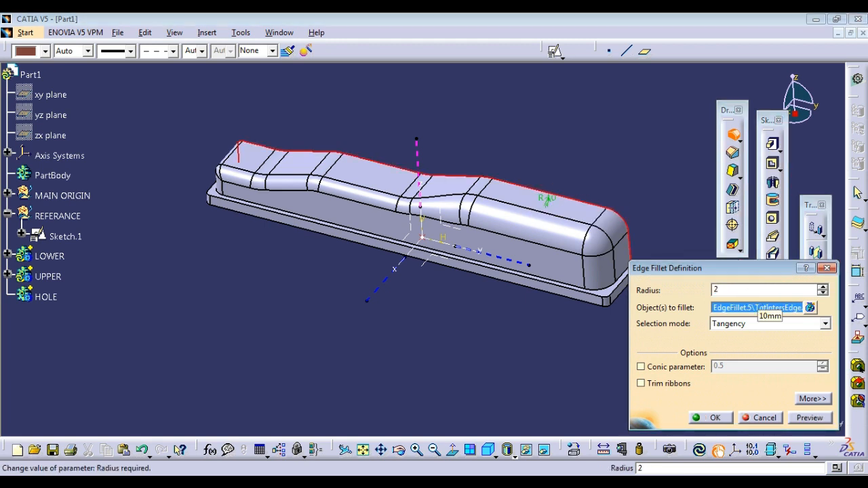
pyautogui.write('0')
pyautogui.click(809, 417)
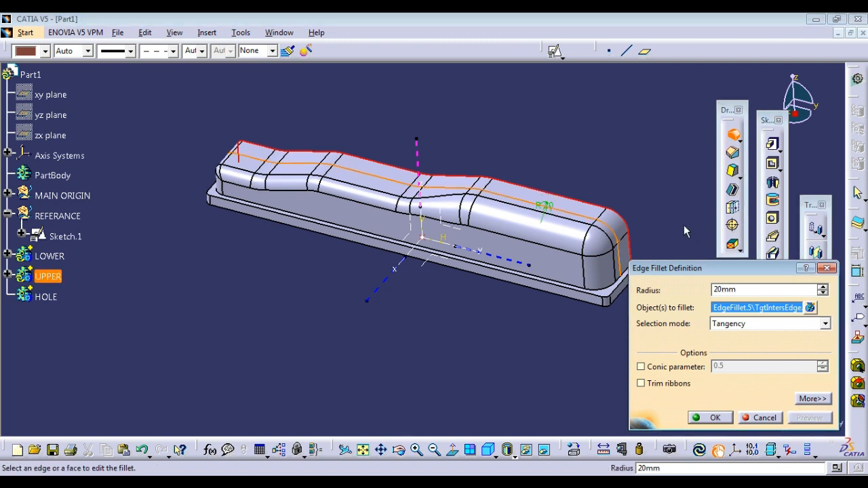
pyautogui.moveTo(658, 223); pyautogui.dragTo(387, 246, button='middle')
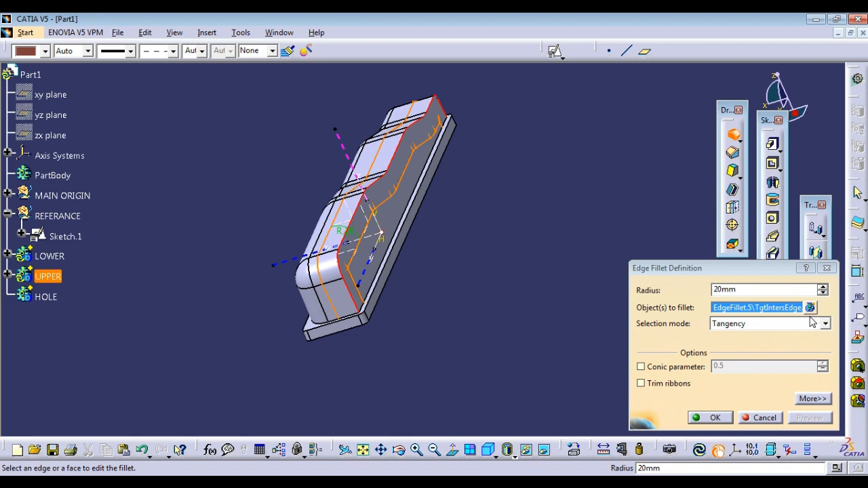
# - Create an on-curve point as the fillet's limiting element, placed on the tall end's rear edge about 2.5 mm from its lower extremity
pyautogui.click(814, 399)
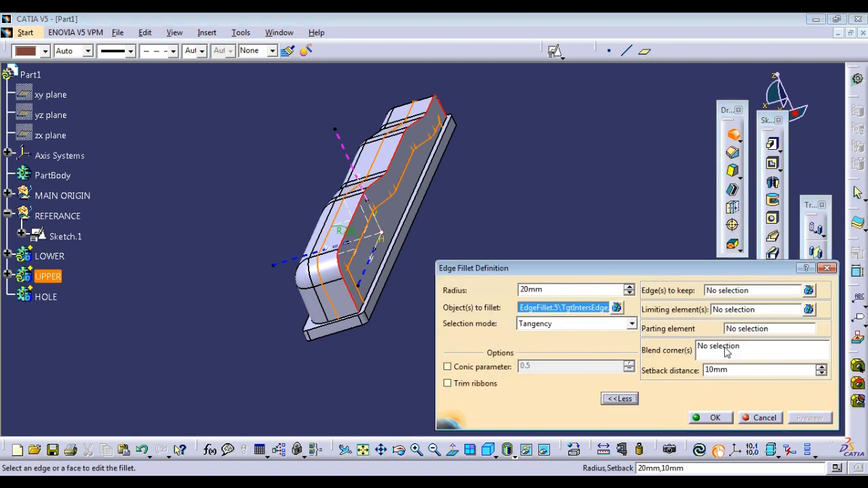
pyautogui.click(717, 309)
pyautogui.rightClick(719, 306)
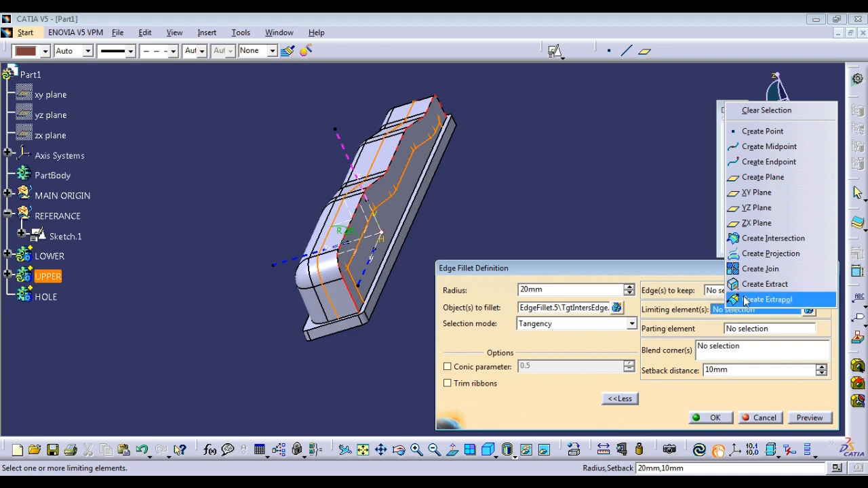
pyautogui.click(757, 131)
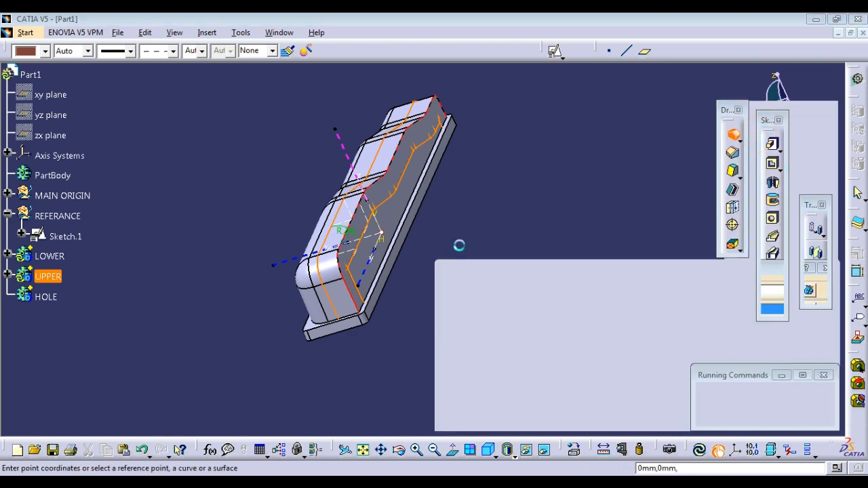
pyautogui.click(349, 292)
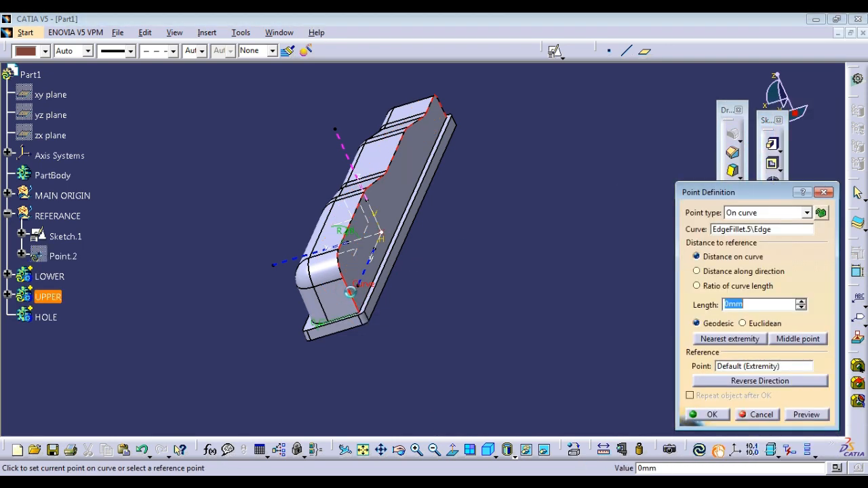
pyautogui.click(352, 306)
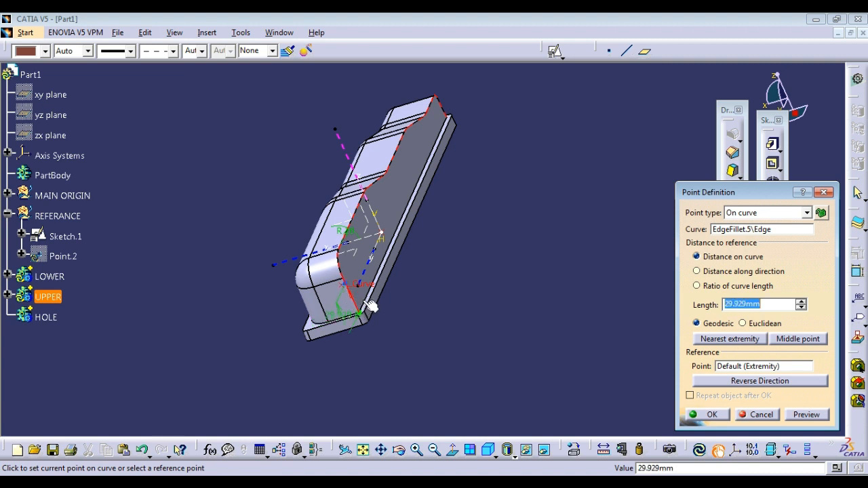
pyautogui.click(370, 305)
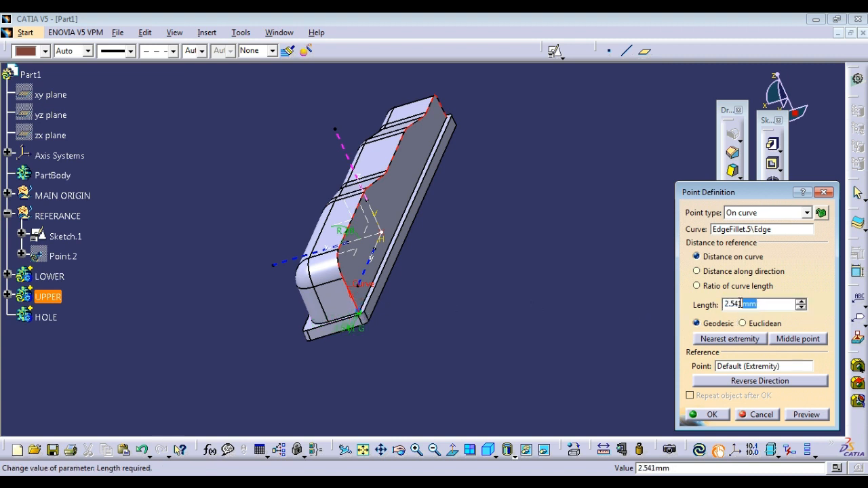
# - Set the limiting point 20 mm along the rear edge from its lower extremity and create the 20 mm limited edge fillet
pyautogui.write('25')
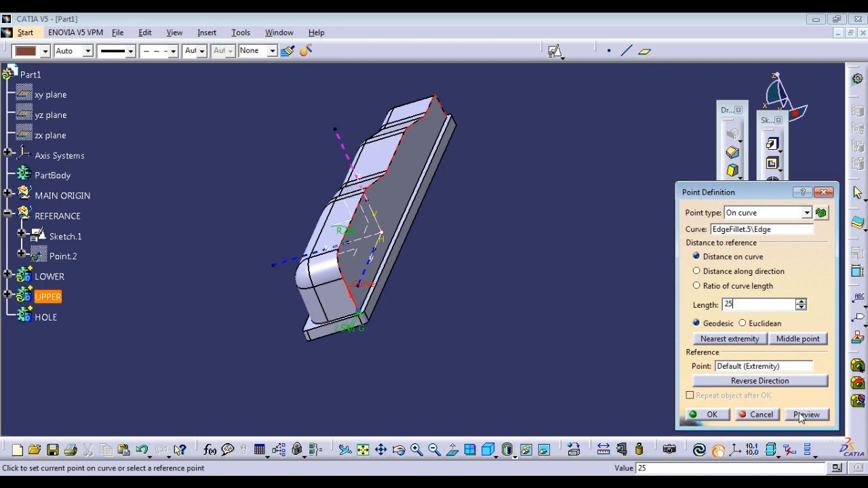
pyautogui.click(805, 415)
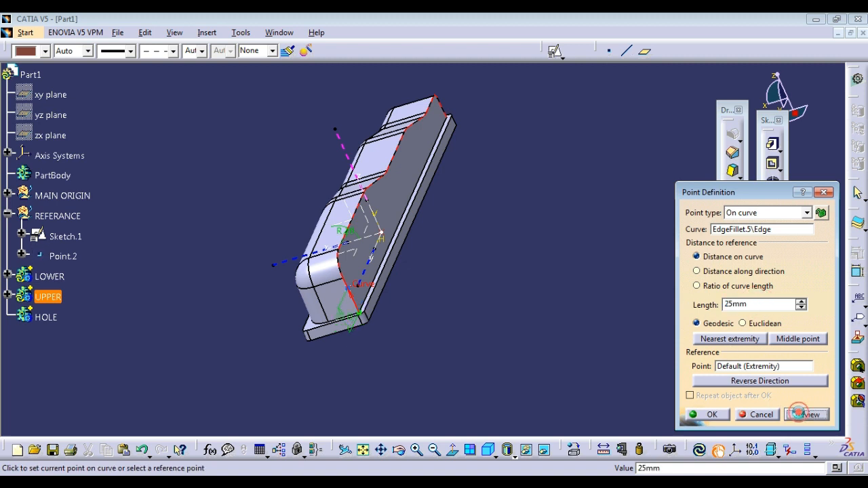
pyautogui.doubleClick(752, 304)
pyautogui.write('2')
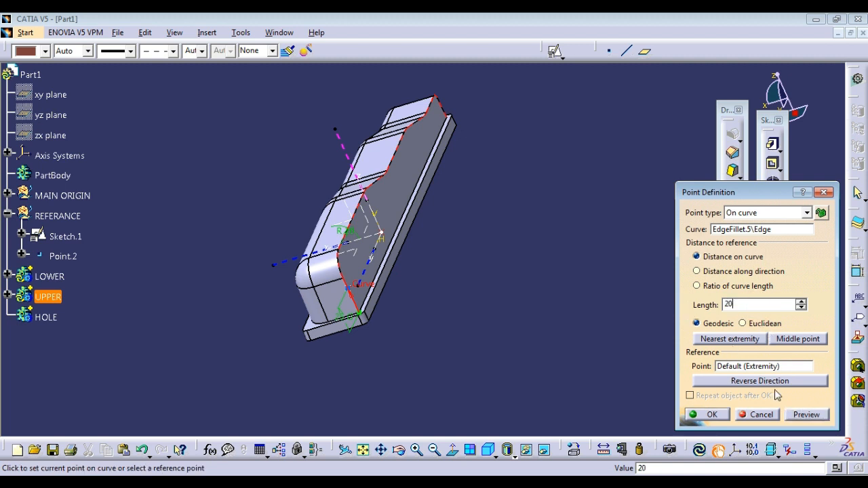
pyautogui.write('0')
pyautogui.click(804, 414)
pyautogui.click(711, 415)
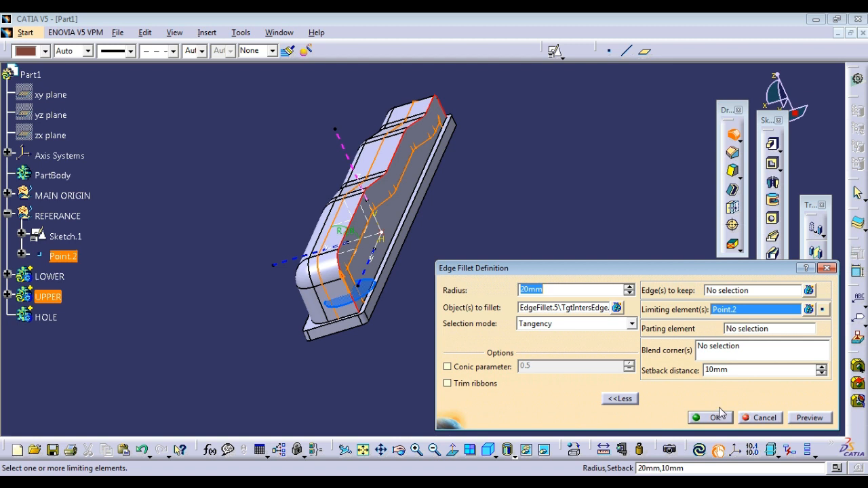
pyautogui.click(799, 419)
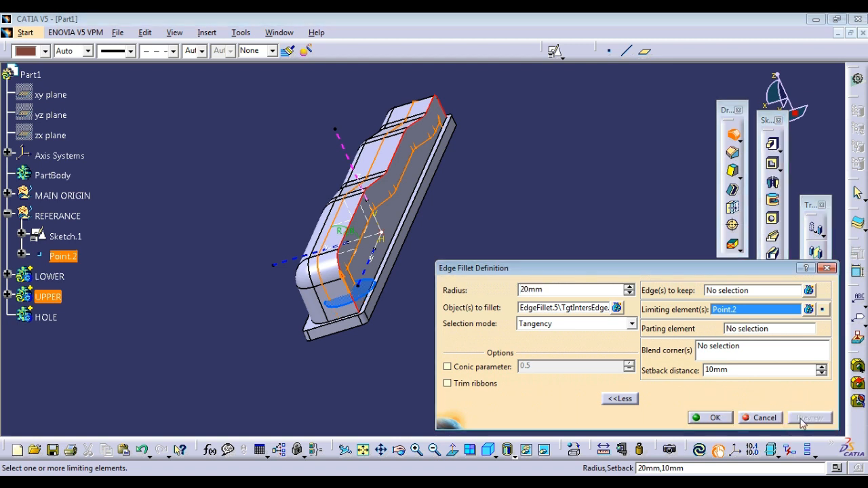
pyautogui.click(715, 418)
# - Apply a 5 mm edge fillet to the short vertical rear corner edge below the limited fillet at the UPPER body's tall end
pyautogui.moveTo(591, 320); pyautogui.dragTo(567, 145, button='middle')
pyautogui.click(734, 135)
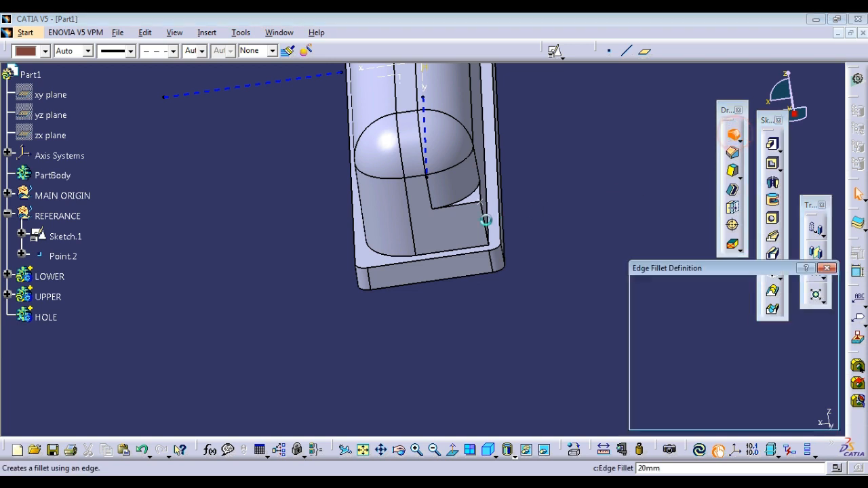
pyautogui.click(486, 218)
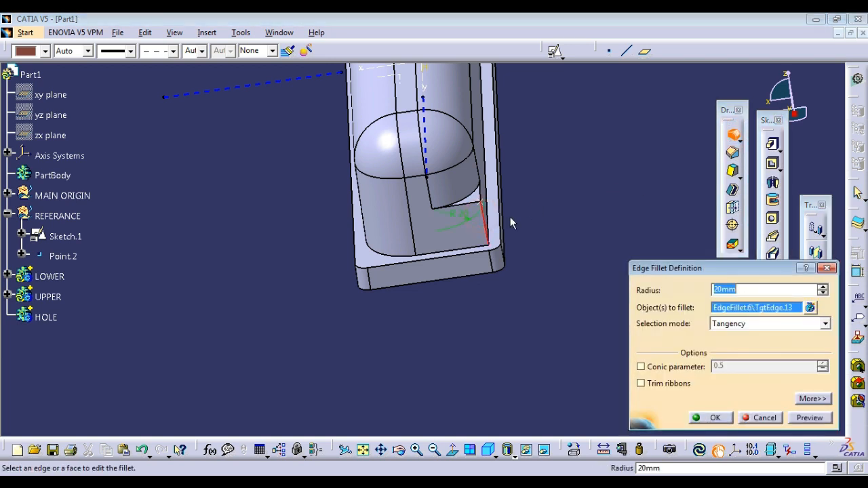
pyautogui.write('5')
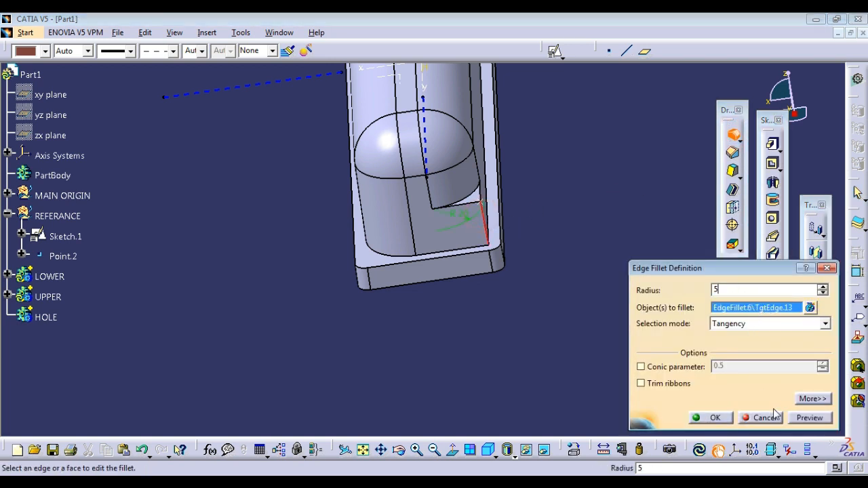
pyautogui.click(808, 419)
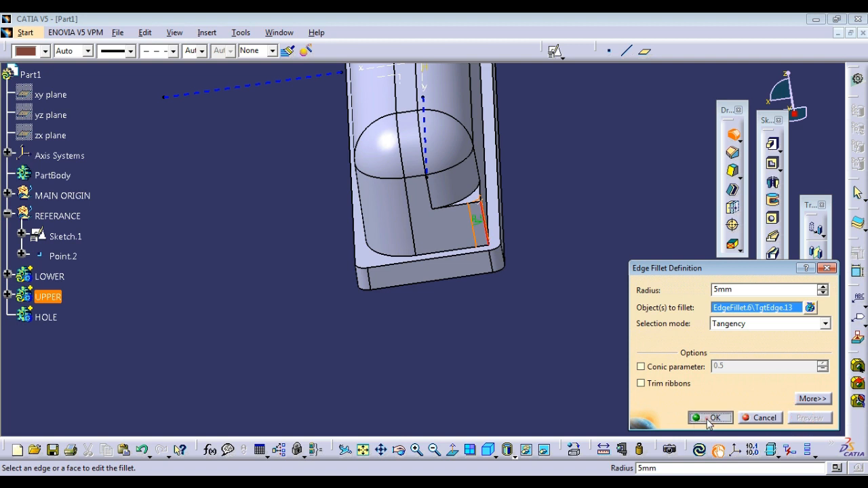
pyautogui.click(712, 418)
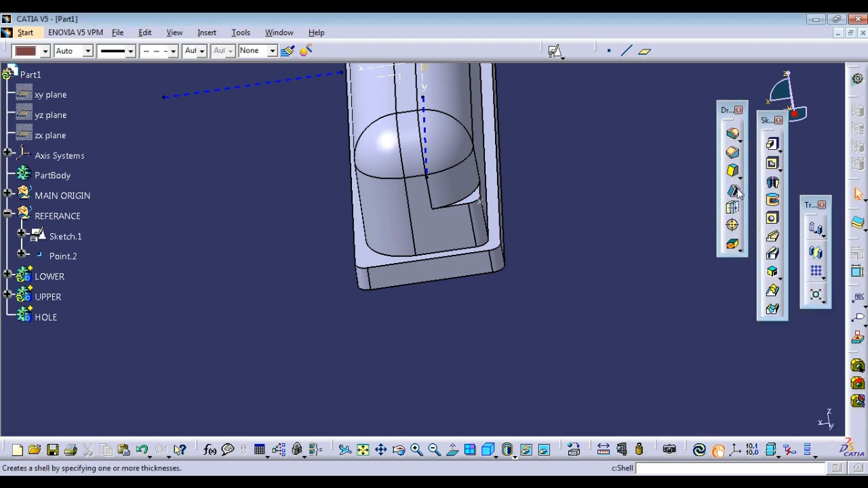
# - Apply a 5 mm edge fillet to the curved inner edge where the limited fillet meets the small ledge
pyautogui.click(733, 134)
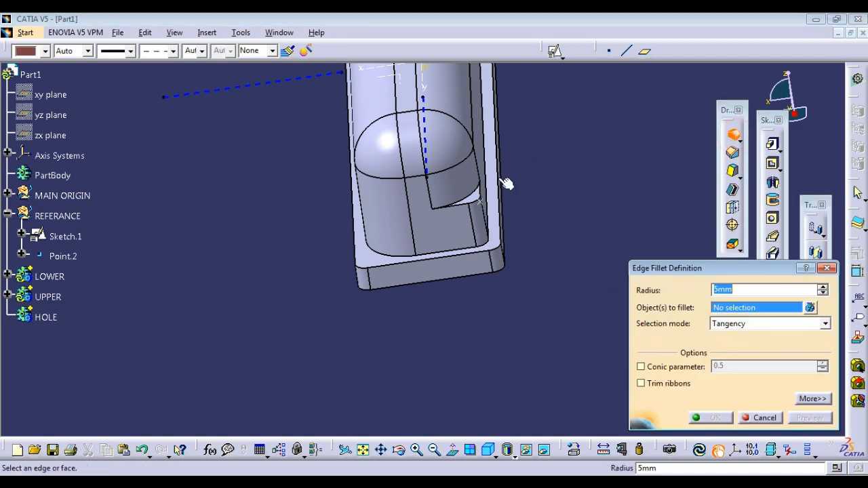
pyautogui.click(471, 197)
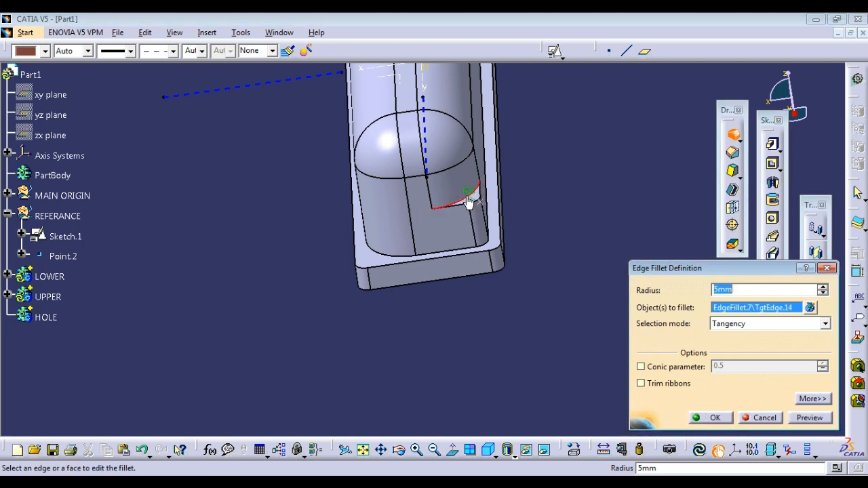
pyautogui.click(804, 420)
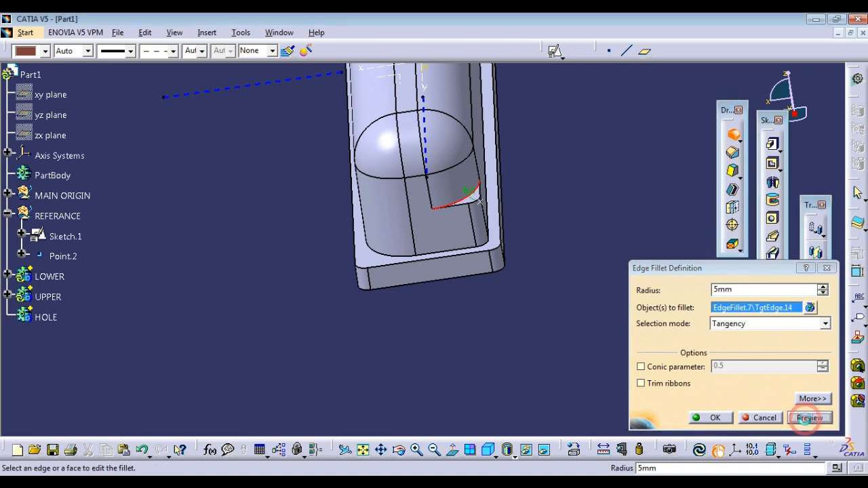
pyautogui.click(710, 417)
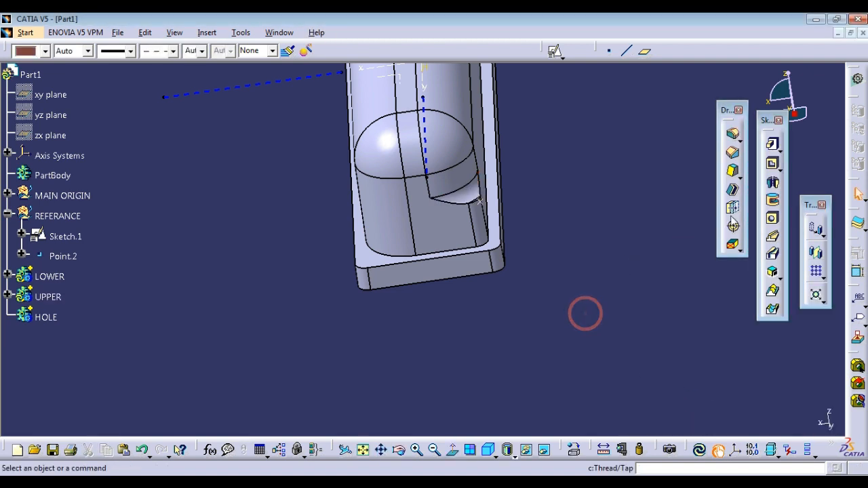
# - Apply a 5 mm edge fillet to the outer edge chain of the small ledge at the tall end's rear corner
pyautogui.click(732, 134)
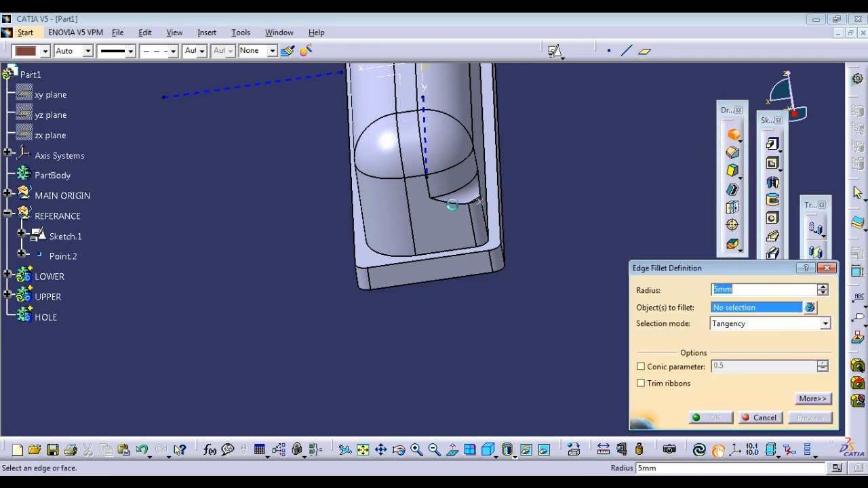
pyautogui.click(452, 204)
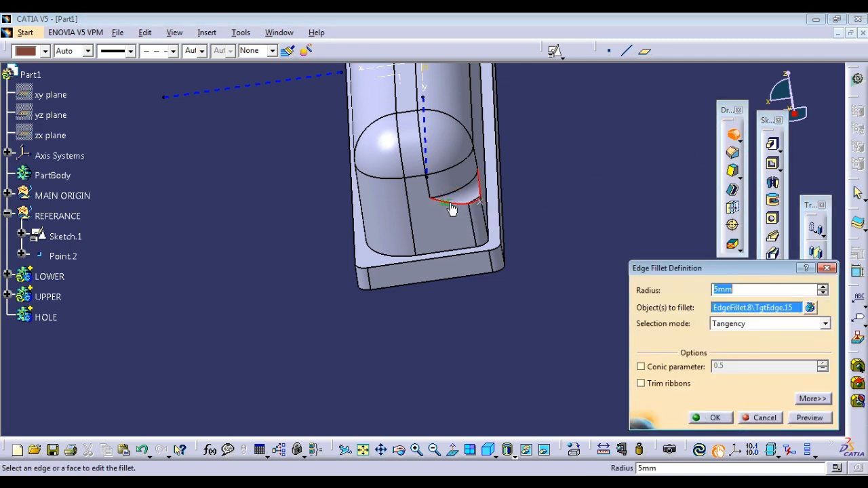
pyautogui.click(809, 418)
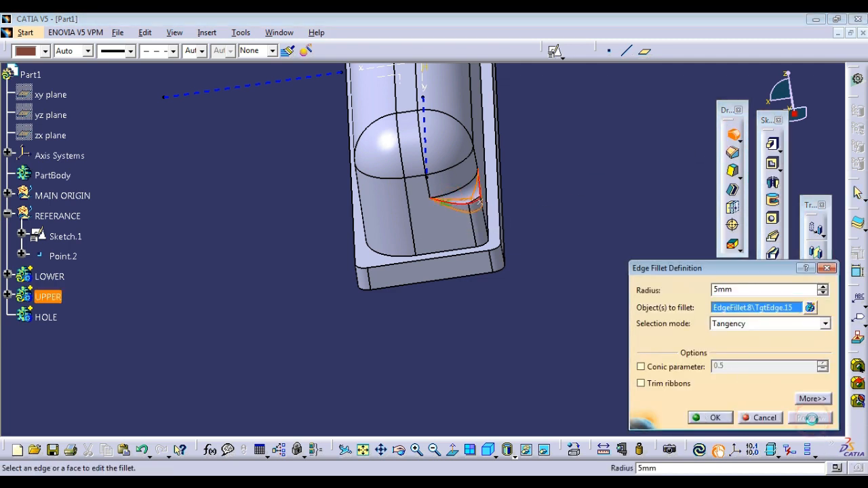
pyautogui.click(712, 418)
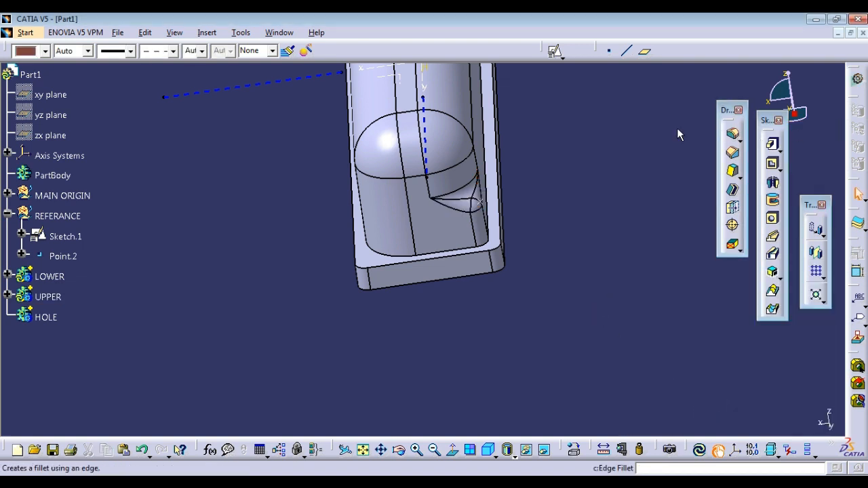
# - Make the HOLE body the in-work object
pyautogui.click(641, 134)
pyautogui.click(490, 458)
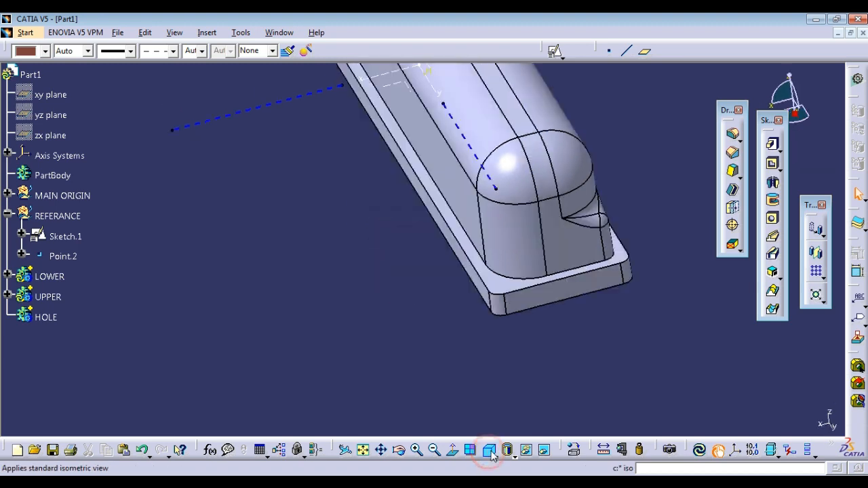
pyautogui.moveTo(501, 210); pyautogui.dragTo(482, 346, button='middle')
pyautogui.click(501, 210)
pyautogui.moveTo(428, 310); pyautogui.dragTo(554, 296, button='middle')
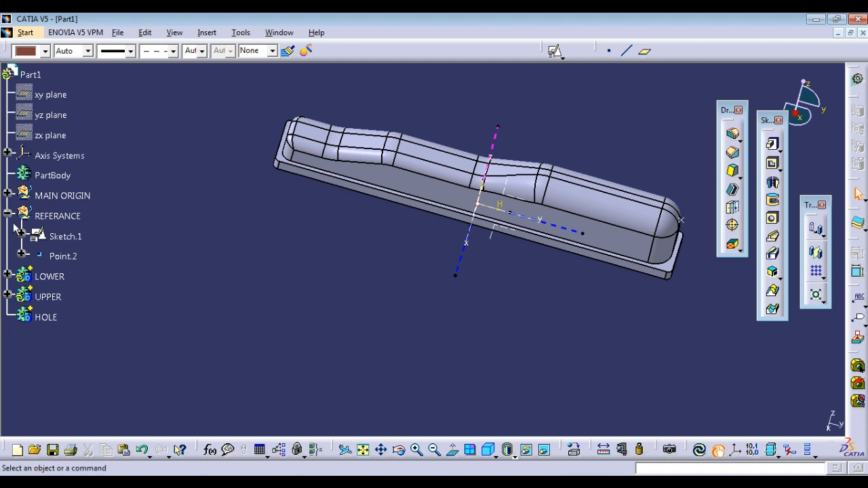
pyautogui.rightClick(46, 317)
pyautogui.click(90, 182)
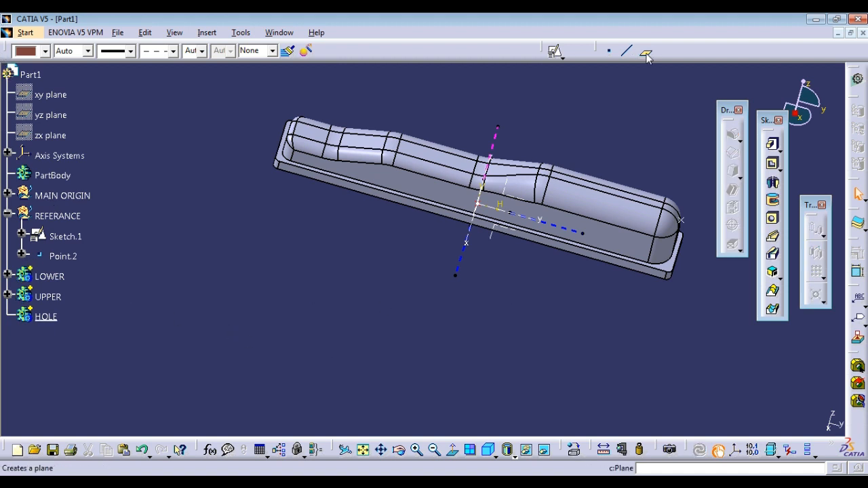
# - Make the REFERANCE geometrical set the in-work object and create a plane offset above the axis system's XY plane
pyautogui.rightClick(79, 215)
pyautogui.click(114, 306)
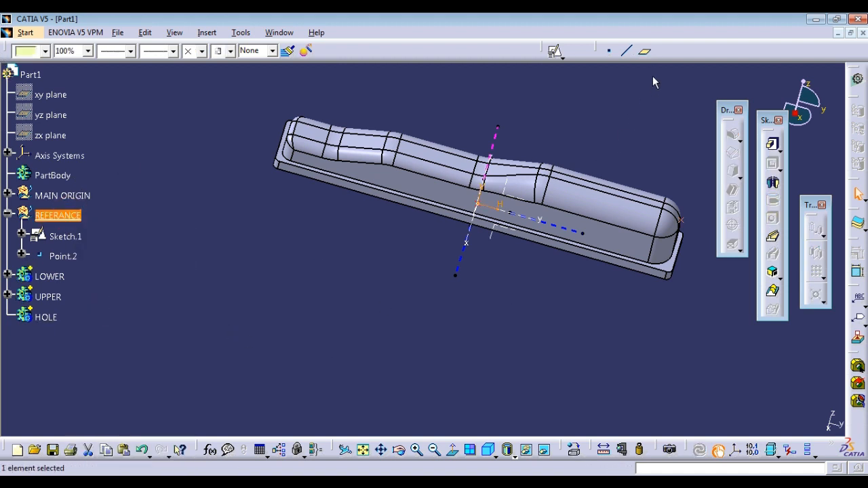
pyautogui.click(645, 54)
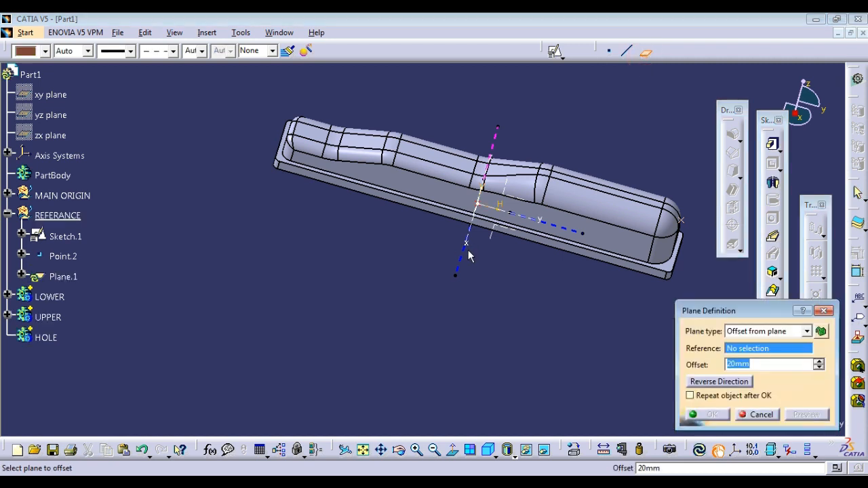
pyautogui.click(499, 237)
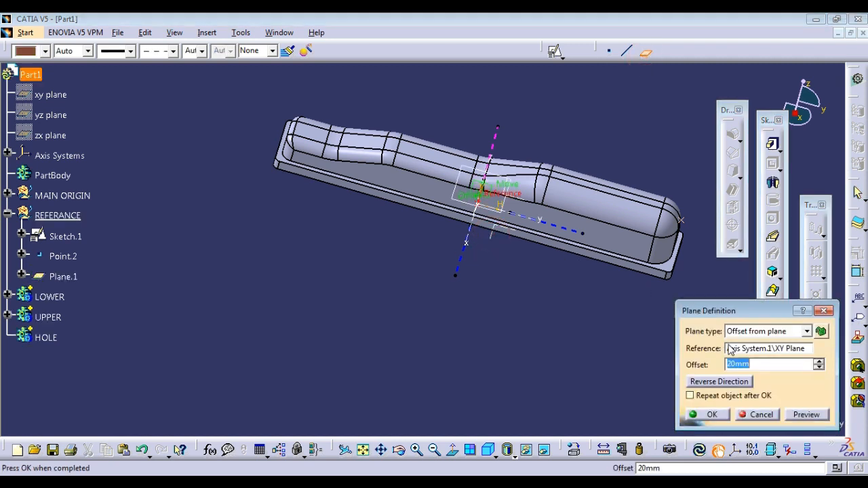
pyautogui.write('10')
pyautogui.click(721, 415)
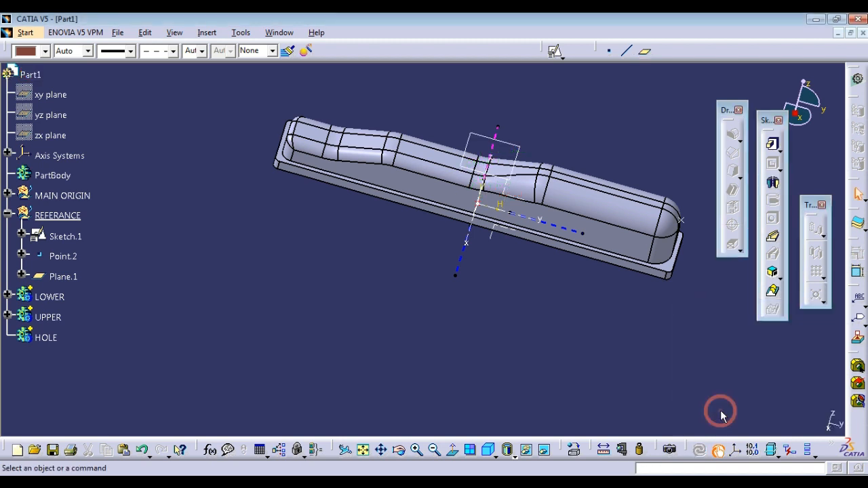
# - Start a positioned sketch on the new offset plane, with its origin set as the projection of Point.1
pyautogui.click(556, 52)
pyautogui.click(520, 151)
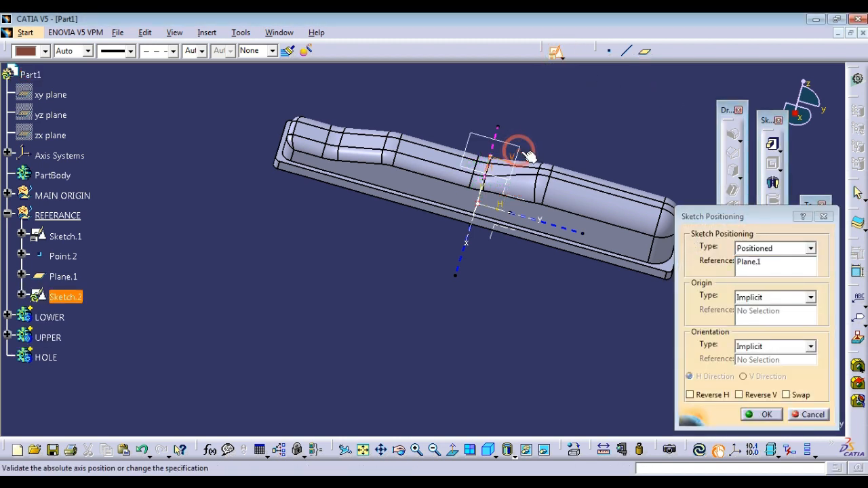
pyautogui.click(768, 299)
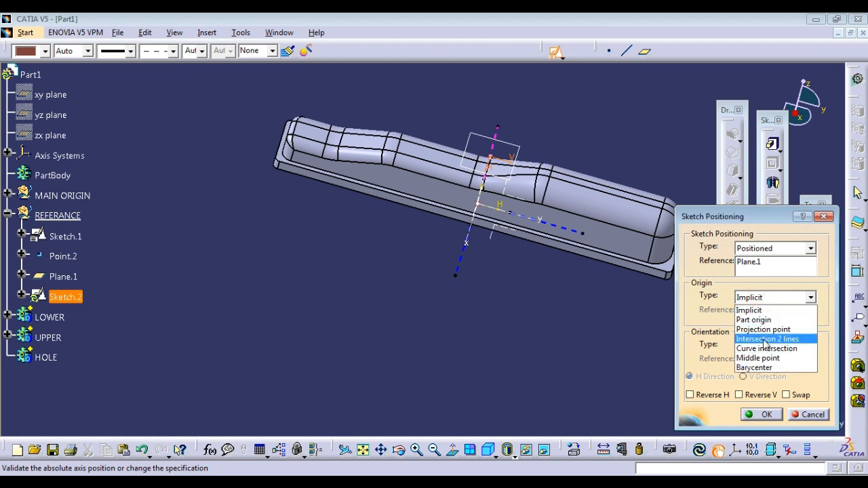
pyautogui.click(763, 330)
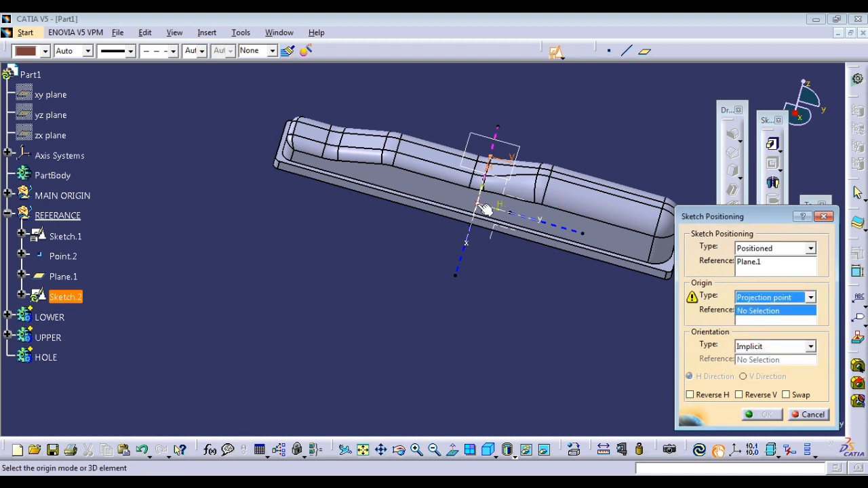
pyautogui.click(484, 207)
# - Orient the sketch's H direction parallel to Line.2 and open the sketch for editing
pyautogui.click(740, 346)
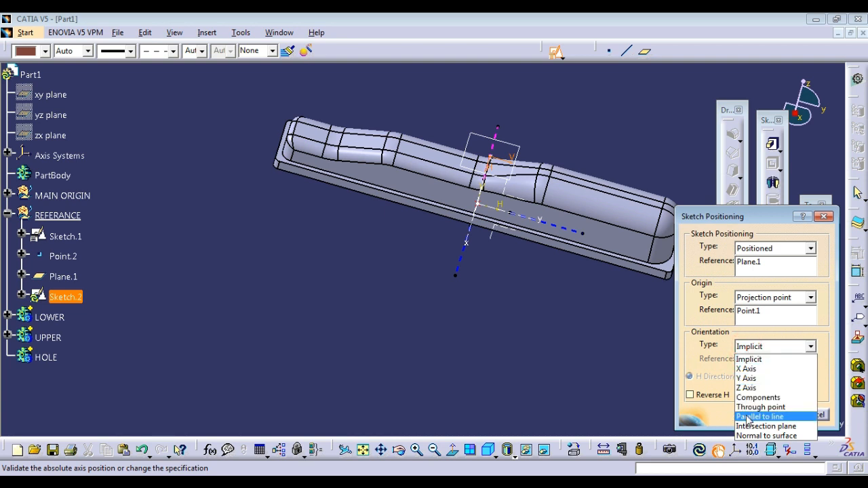
pyautogui.click(749, 417)
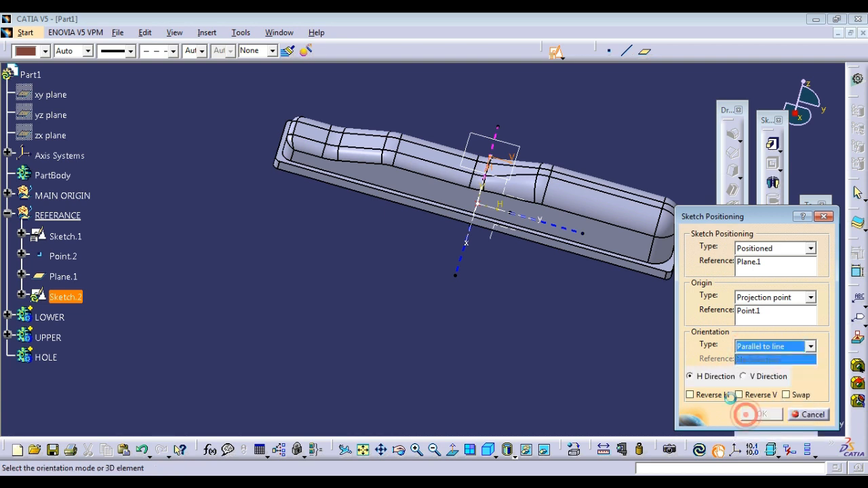
pyautogui.click(582, 236)
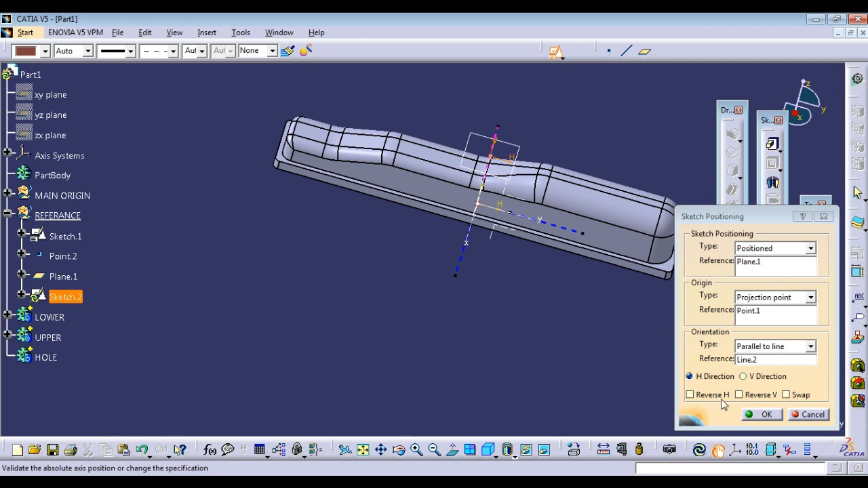
pyautogui.click(761, 414)
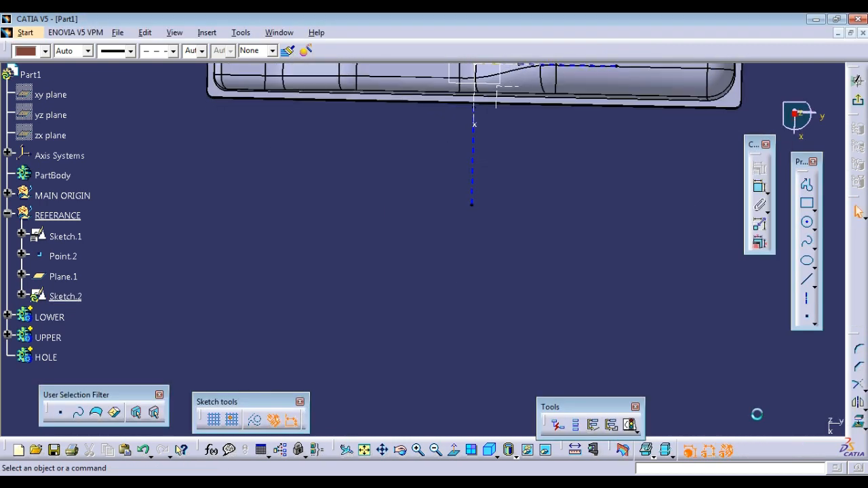
# - Sketch a circle about 38 mm in diameter on the H axis, near the part's end in the positive Y direction
pyautogui.moveTo(549, 147)
pyautogui.mouseDown(button='middle')
pyautogui.moveTo(469, 287)
pyautogui.moveTo(479, 285)
pyautogui.mouseUp(button='middle')
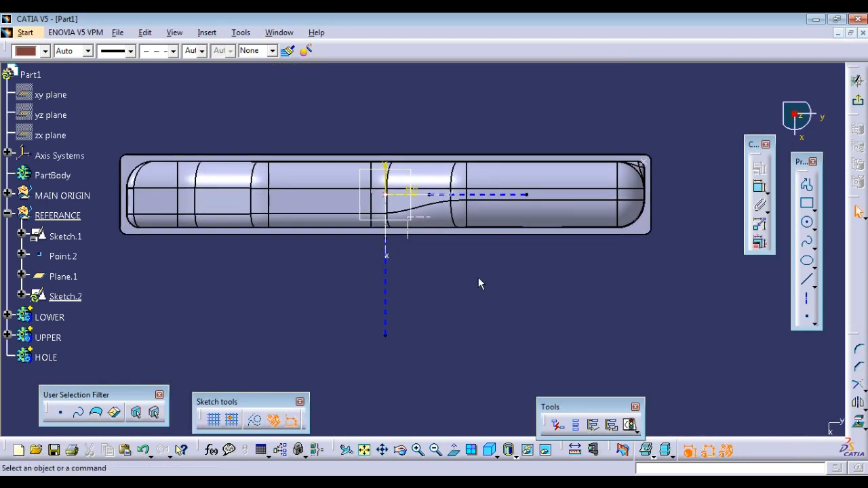
pyautogui.click(809, 226)
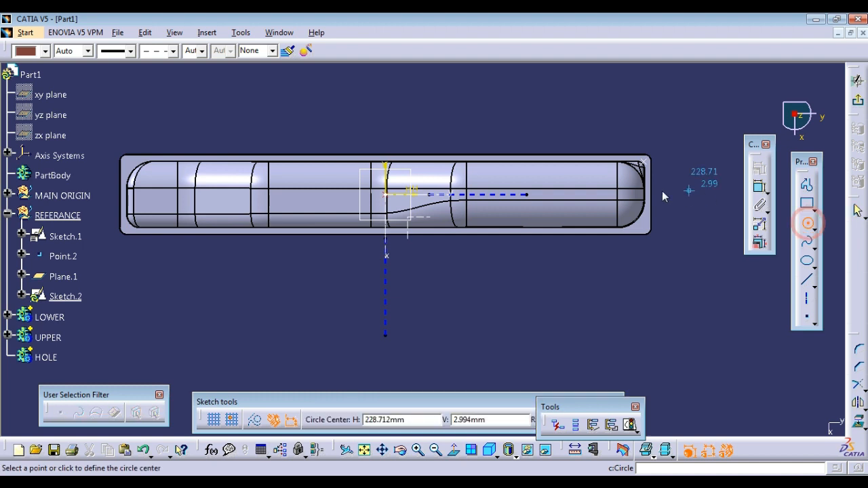
pyautogui.click(600, 194)
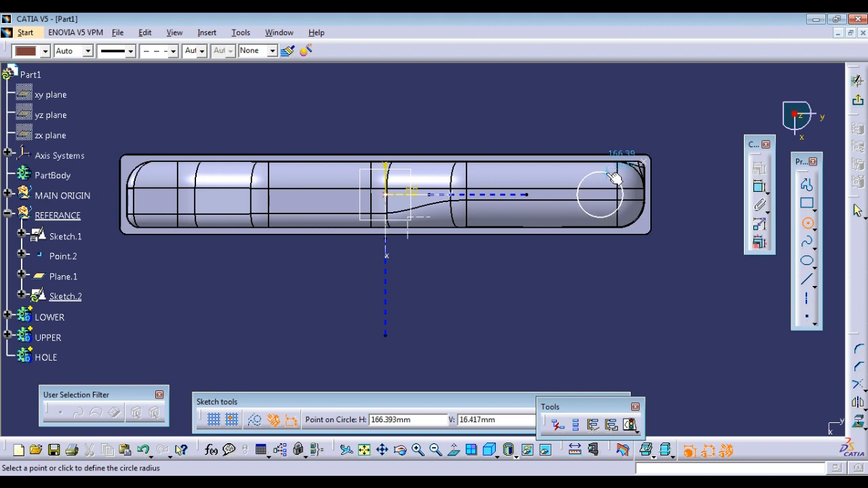
pyautogui.click(616, 175)
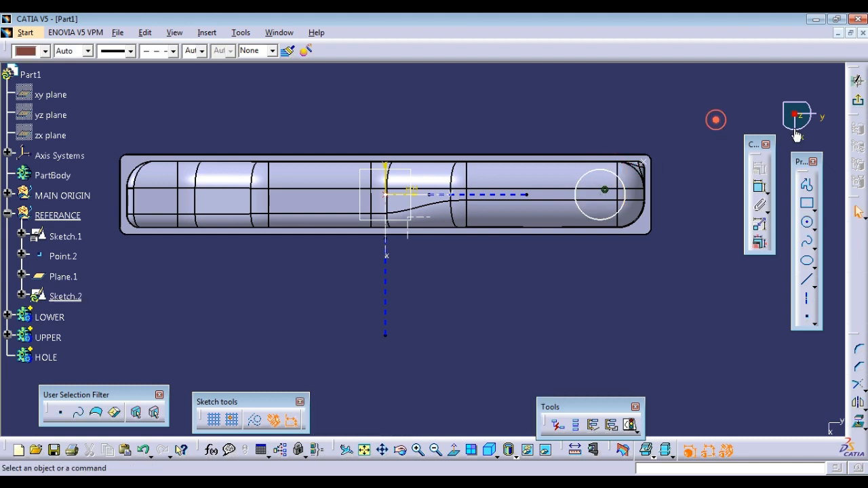
# - Dimension the circle's diameter and set it to 35 mm
pyautogui.click(761, 187)
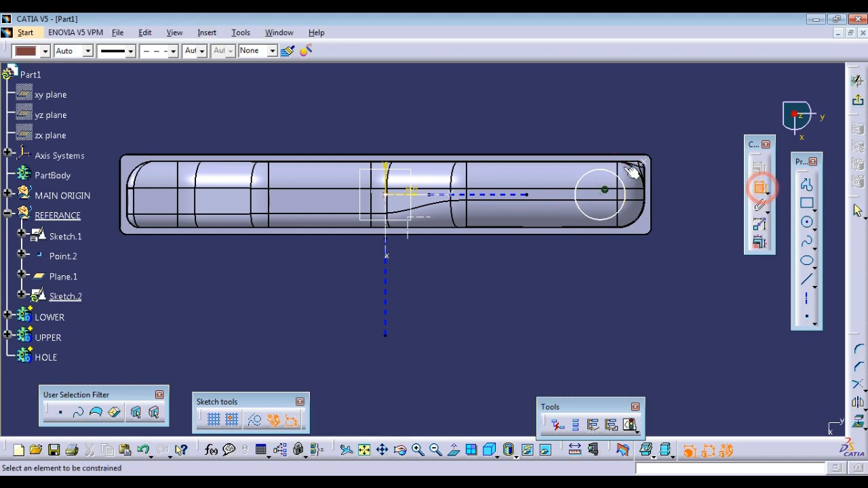
pyautogui.click(616, 175)
pyautogui.click(641, 117)
pyautogui.doubleClick(643, 115)
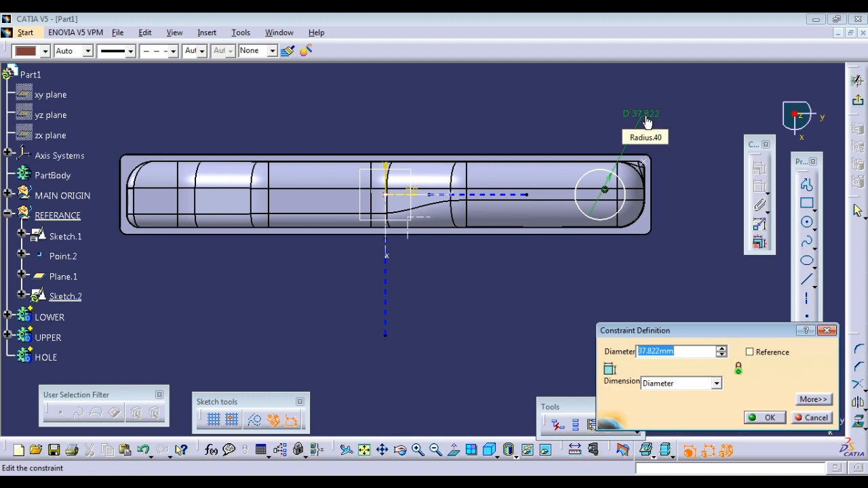
pyautogui.write('35')
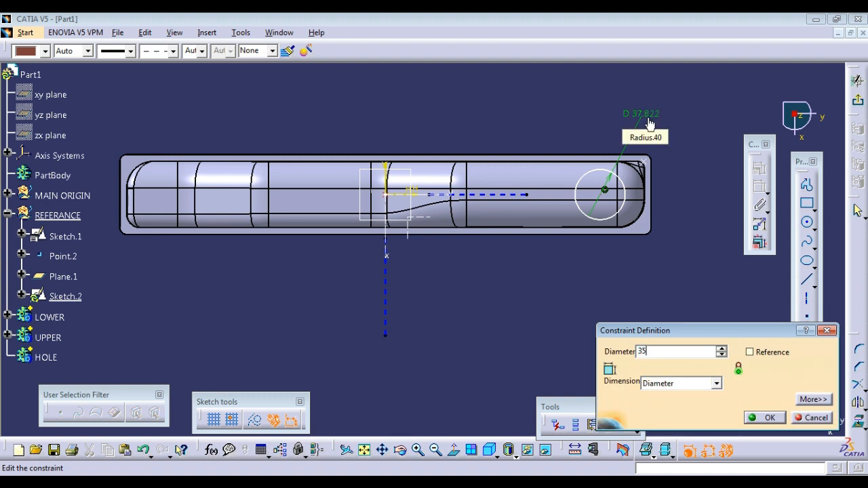
pyautogui.click(763, 417)
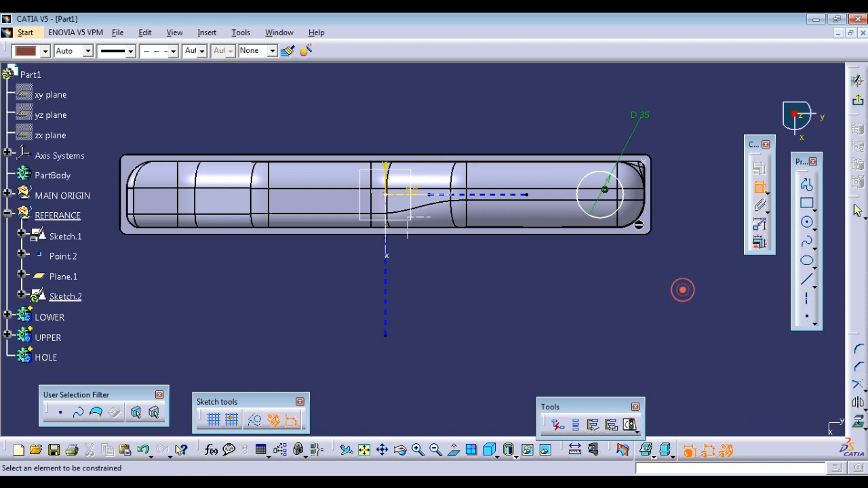
# - Dim the 3D background geometry in the sketch view while constraining the circle's centre
pyautogui.click(608, 196)
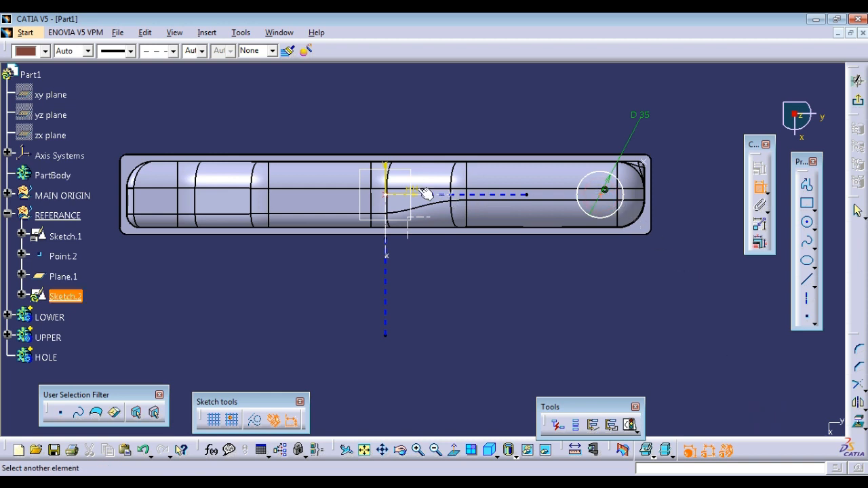
pyautogui.click(666, 451)
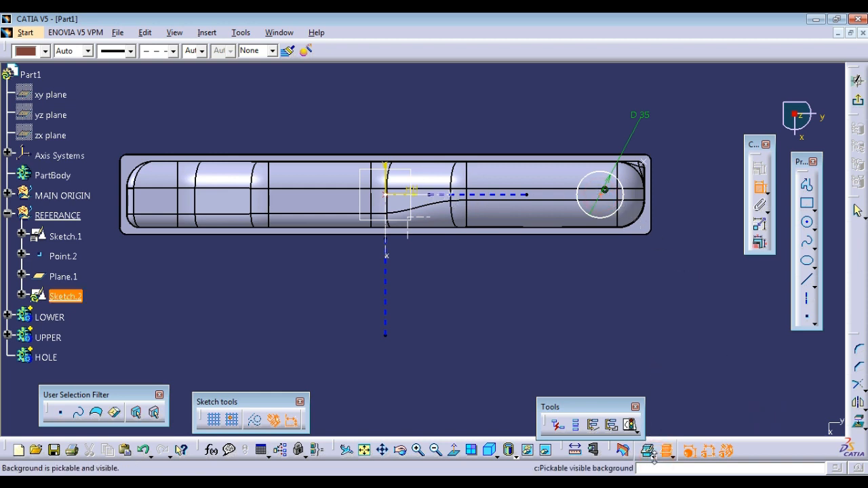
pyautogui.click(668, 450)
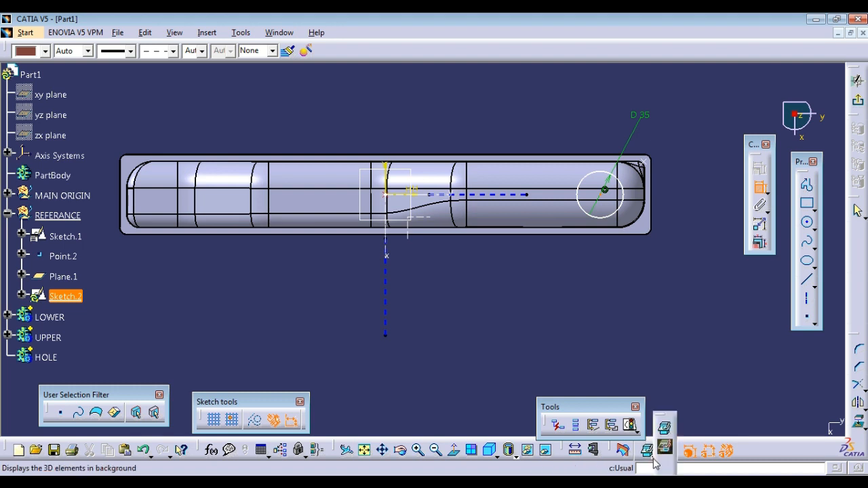
pyautogui.click(668, 449)
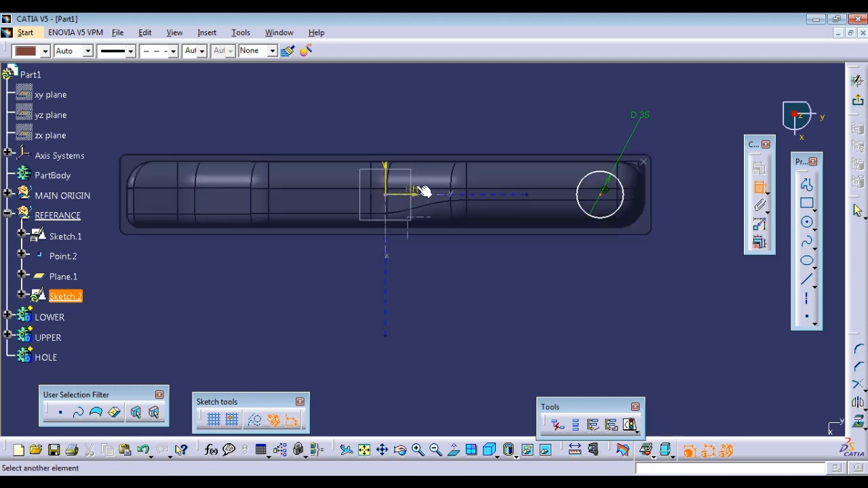
# - Try an offset dimension between the circle's centre and the sketch's H axis, and delete that constraint
pyautogui.click(414, 187)
pyautogui.click(536, 115)
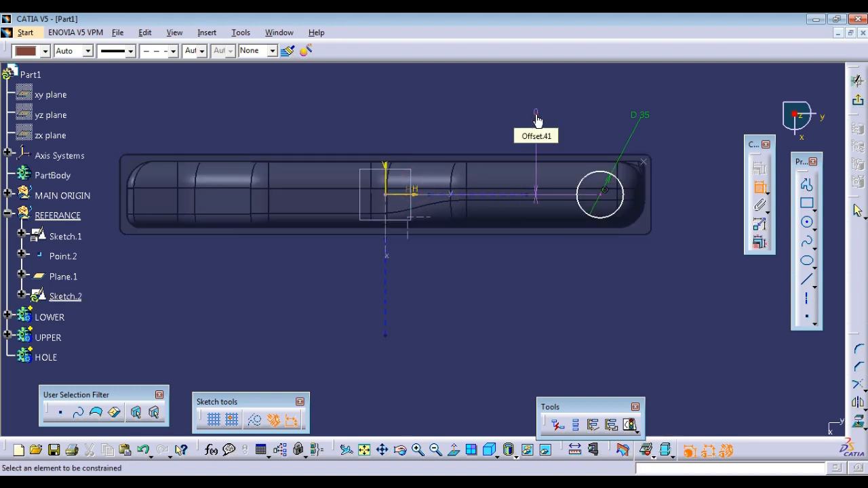
pyautogui.rightClick(536, 110)
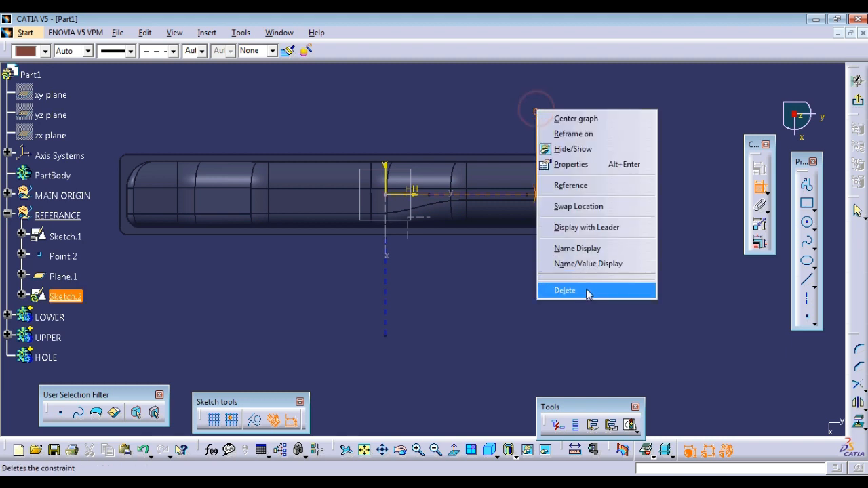
pyautogui.click(588, 291)
# - Dimension the circle's centre from the sketch's V axis and set the distance to 160 mm
pyautogui.click(760, 188)
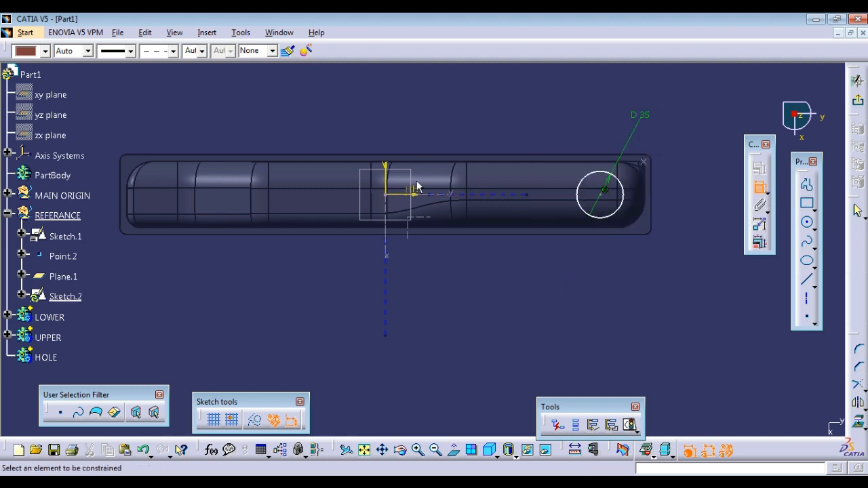
pyautogui.click(389, 180)
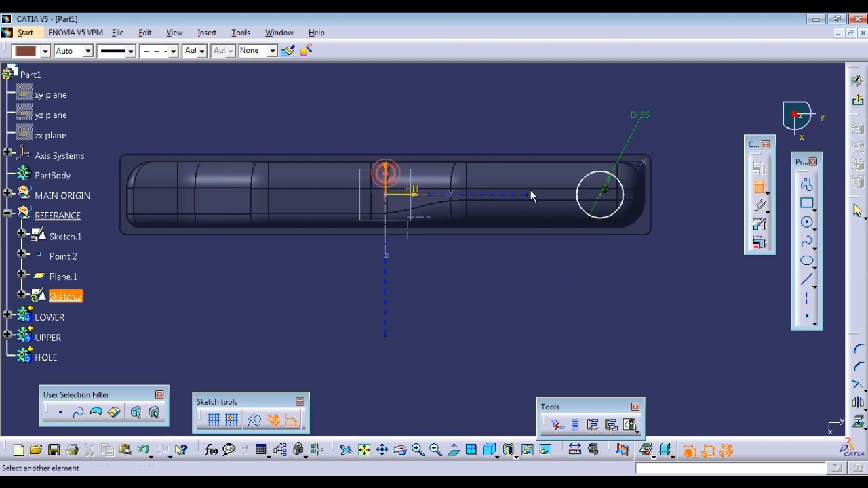
pyautogui.click(607, 197)
pyautogui.click(544, 113)
pyautogui.doubleClick(545, 112)
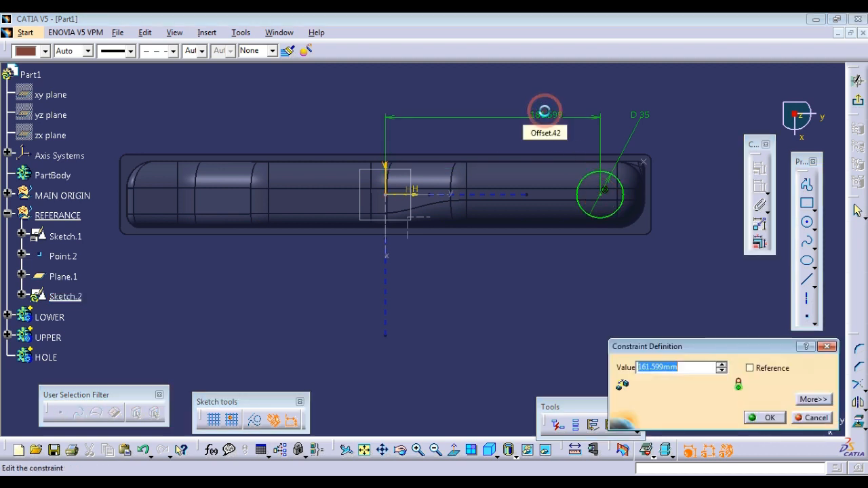
pyautogui.write('160')
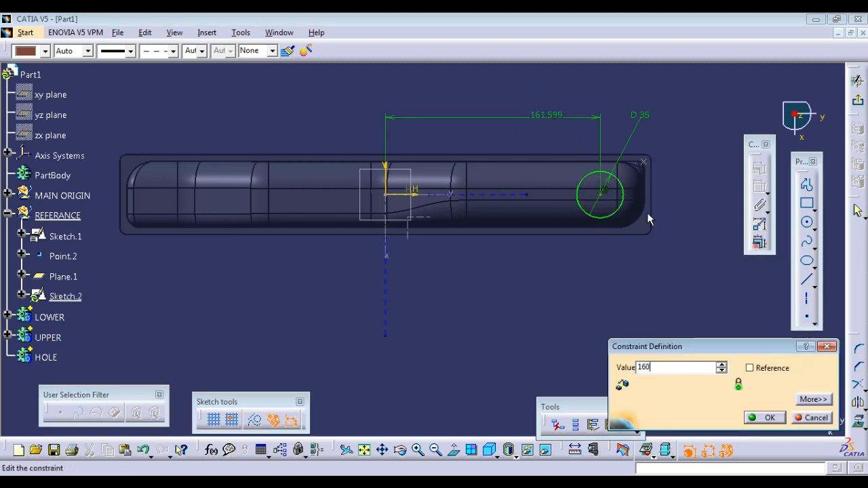
pyautogui.click(767, 418)
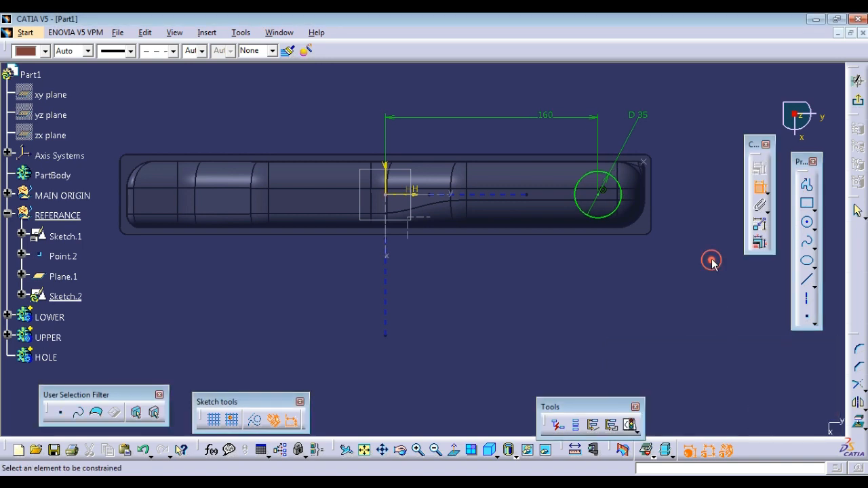
# - Exit the sketch and make the HOLE body the in-work object
pyautogui.click(858, 80)
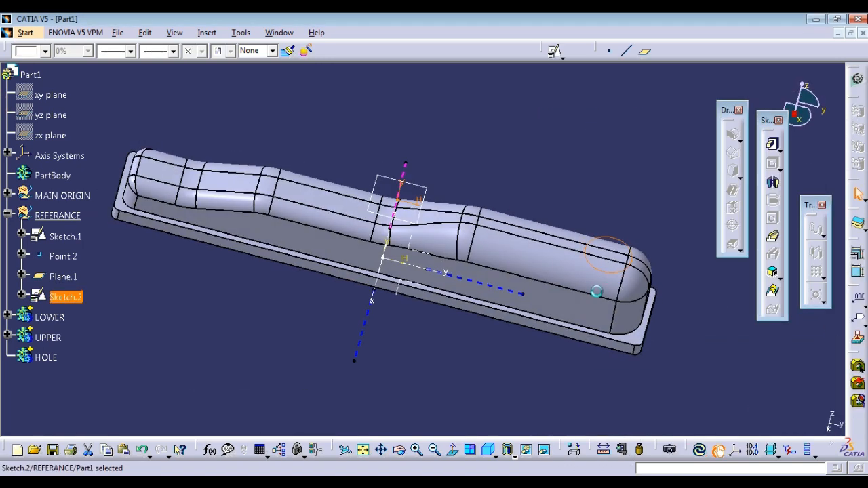
pyautogui.rightClick(44, 357)
pyautogui.click(108, 192)
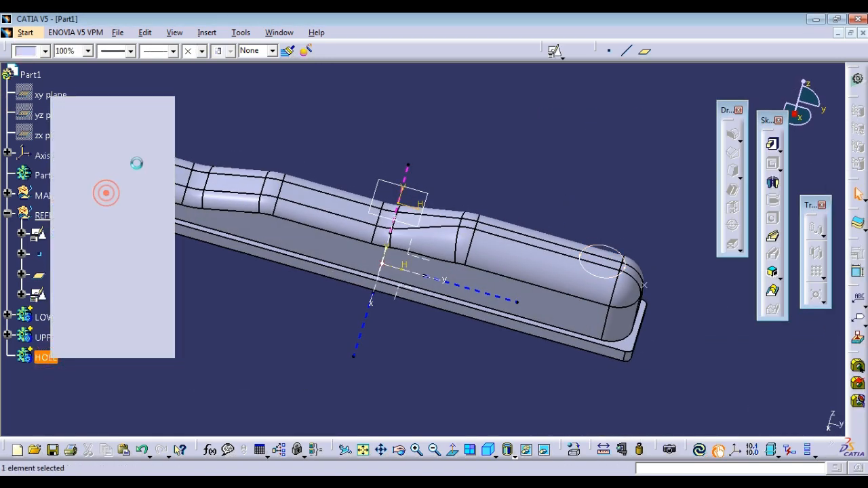
# - Pad the circle sketch with a 25 mm first limit and a 17 mm second limit, and preview it
pyautogui.click(772, 143)
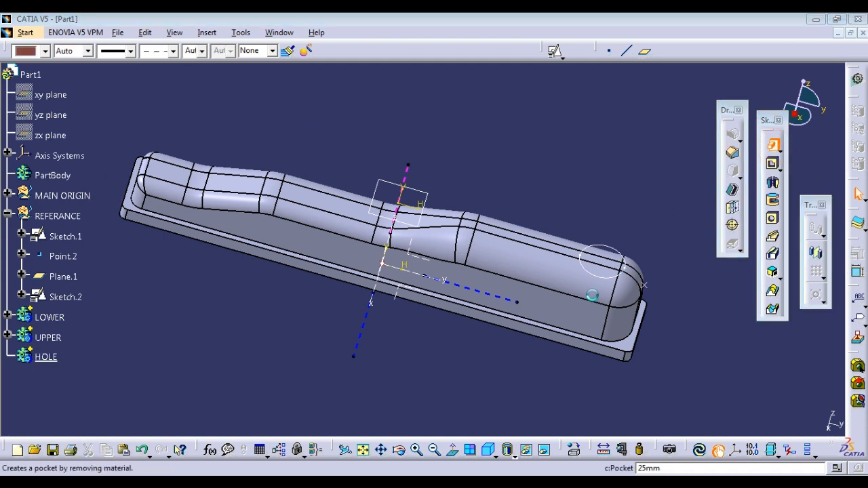
pyautogui.click(602, 282)
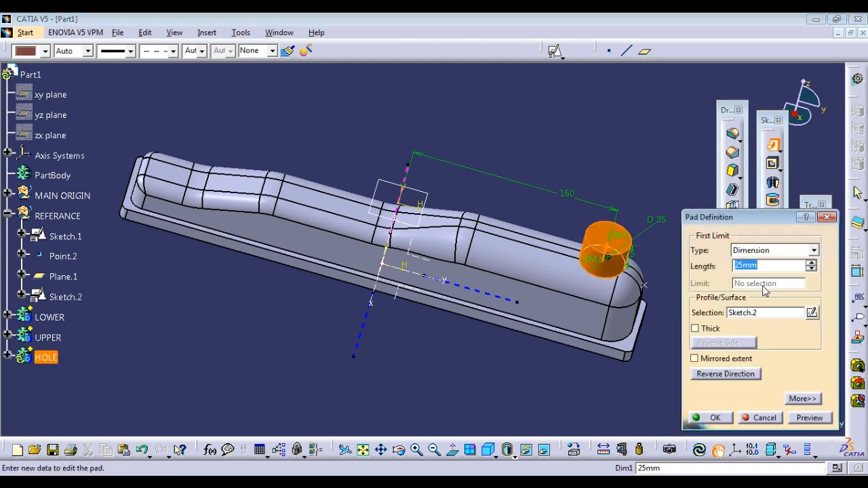
pyautogui.click(803, 398)
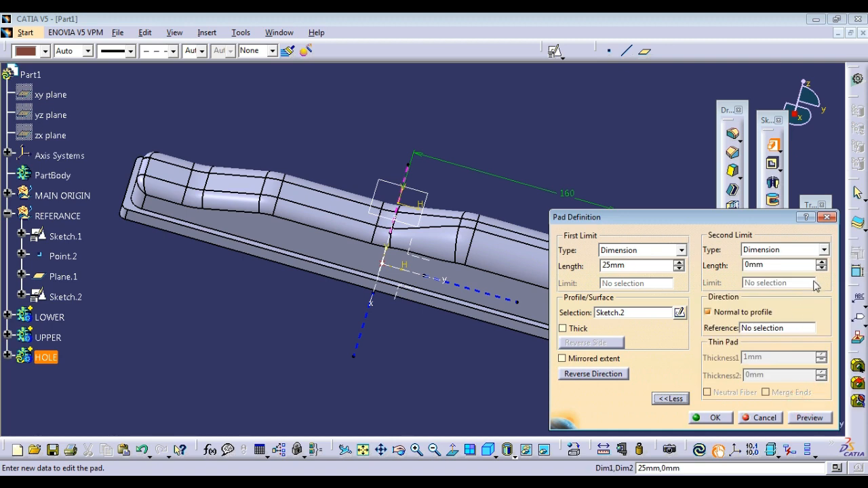
pyautogui.click(822, 264)
pyautogui.click(822, 264)
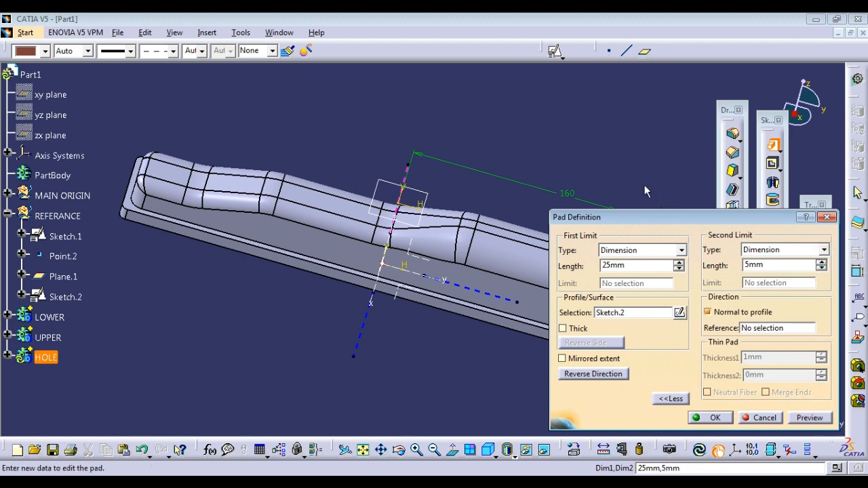
pyautogui.moveTo(643, 186); pyautogui.dragTo(426, 107, button='middle')
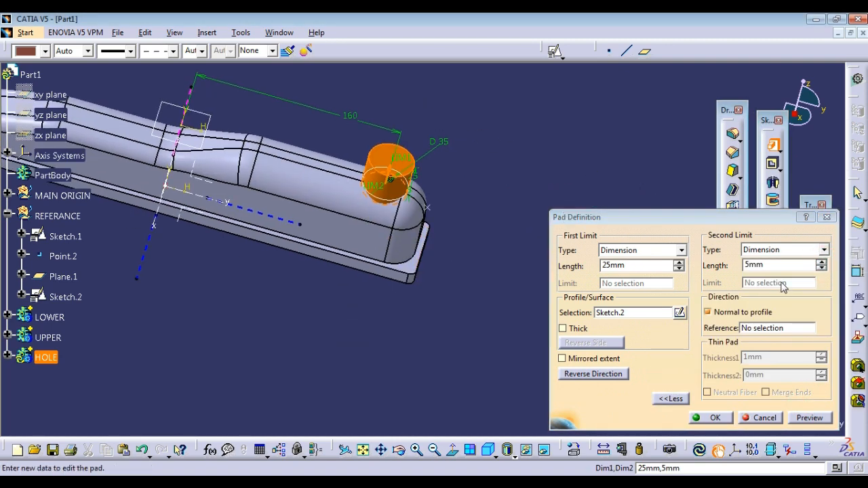
pyautogui.click(821, 263)
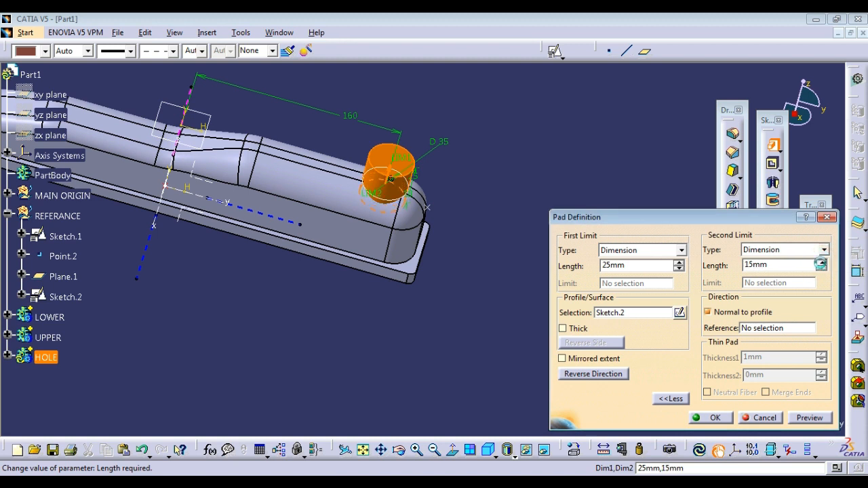
pyautogui.click(822, 262)
pyautogui.click(822, 262)
pyautogui.click(809, 417)
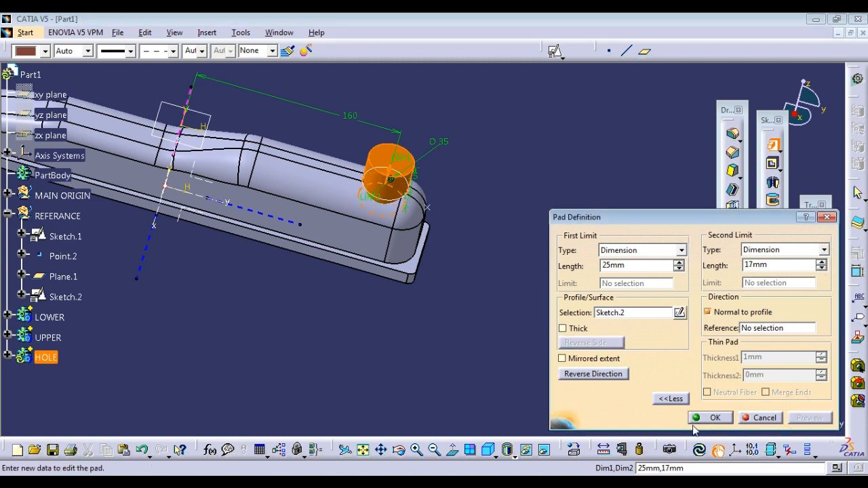
# - Complete the pad of the 35 mm circle sketch with limits of 25 mm and 17 mm
pyautogui.click(710, 418)
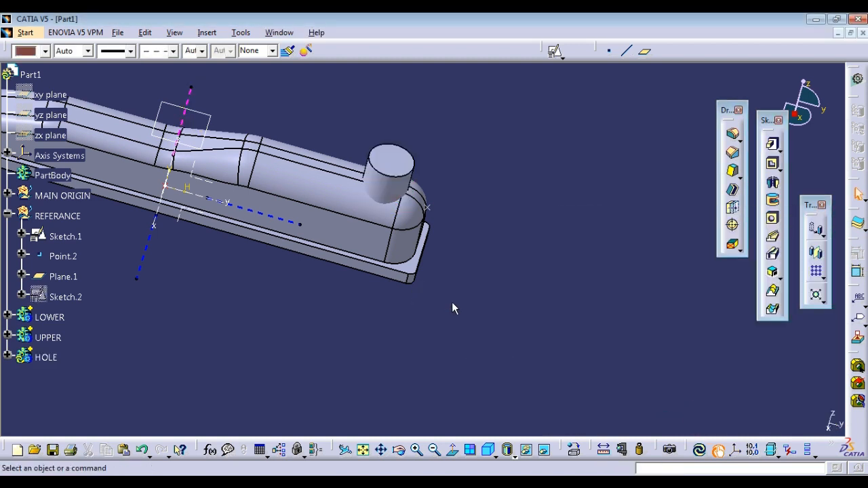
pyautogui.moveTo(453, 307); pyautogui.dragTo(518, 325, button='middle')
pyautogui.click(610, 314)
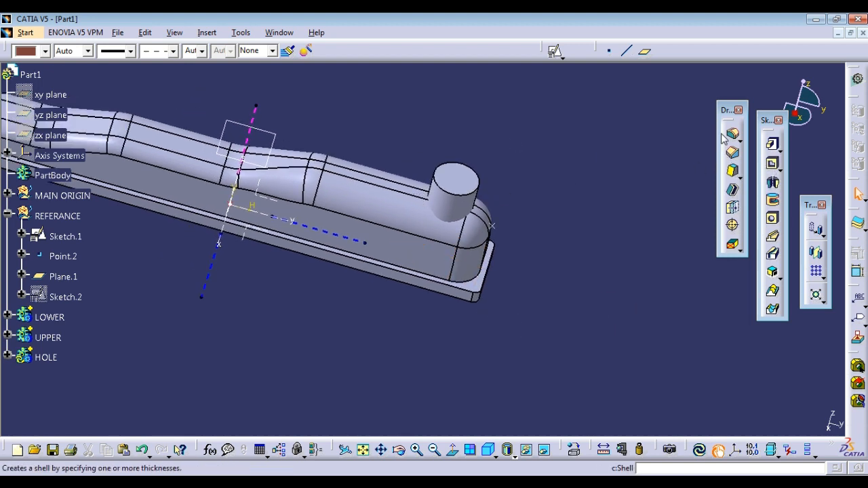
# - Draft the cylindrical pad's side face by 1 degree, using its top face as neutral element and the vertical Line.1 as pulling direction
pyautogui.click(732, 171)
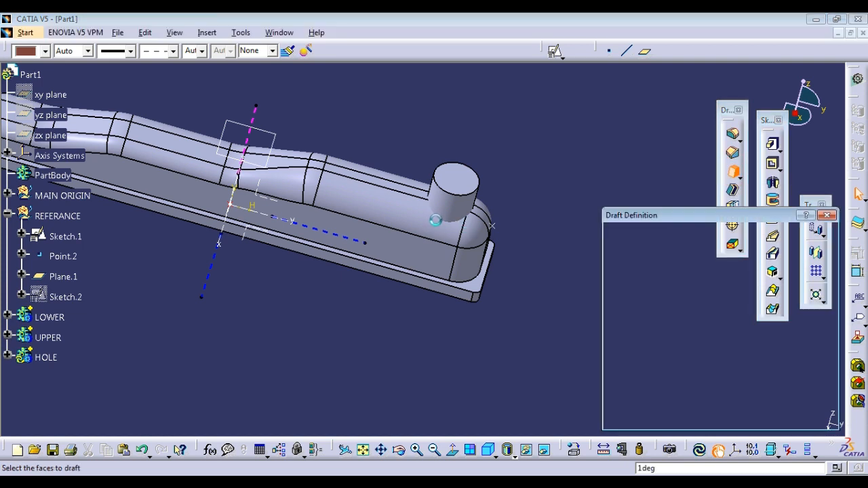
pyautogui.click(453, 204)
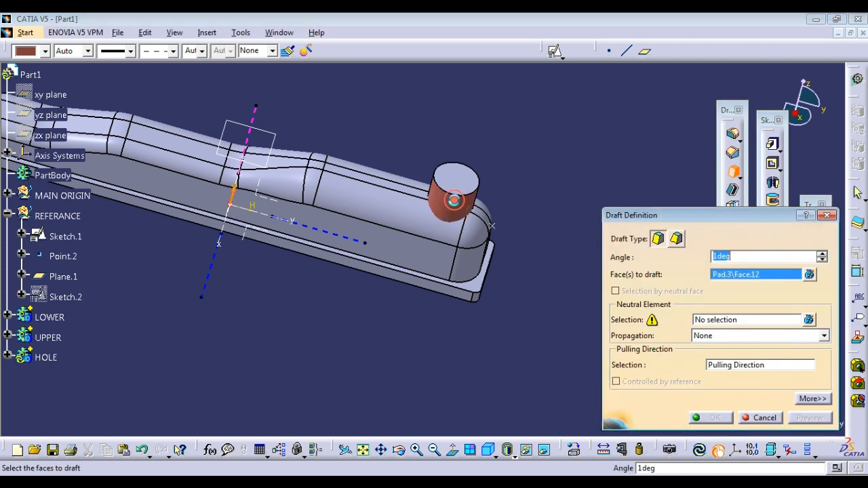
pyautogui.click(728, 320)
pyautogui.click(457, 182)
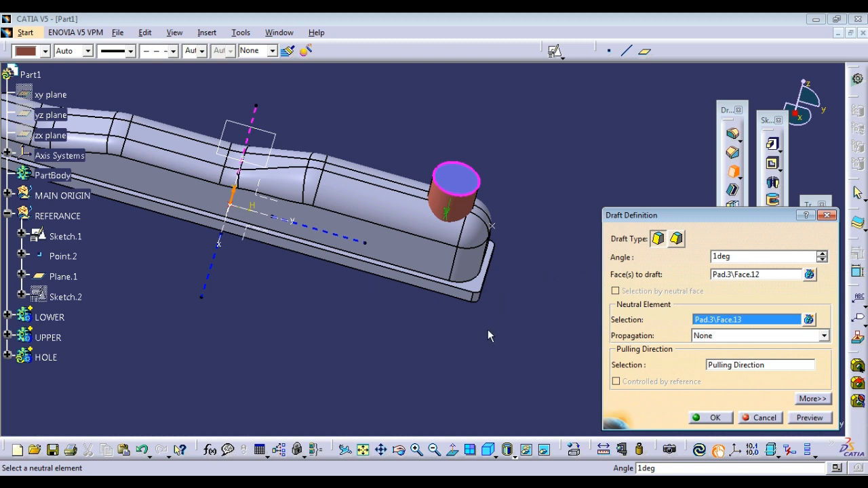
pyautogui.click(724, 364)
pyautogui.click(257, 116)
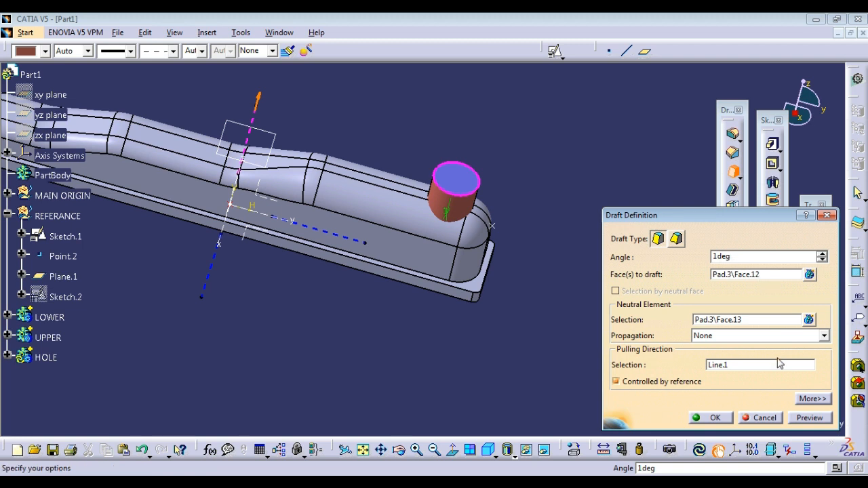
pyautogui.click(809, 418)
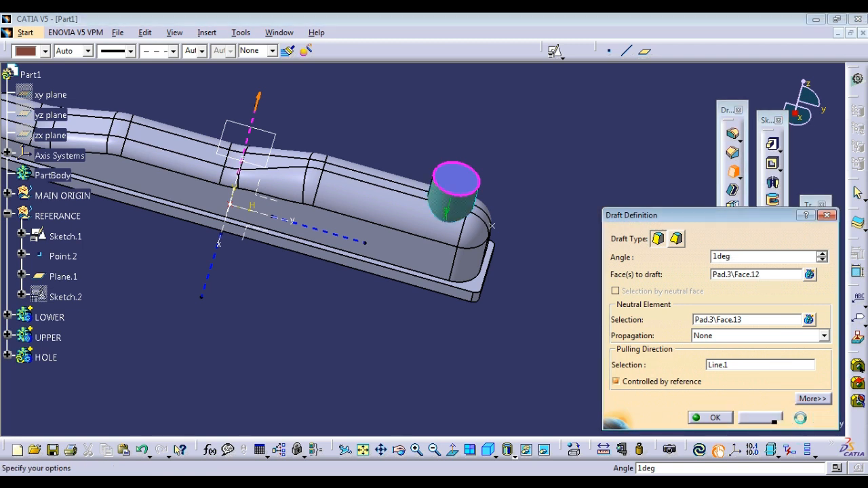
pyautogui.click(710, 418)
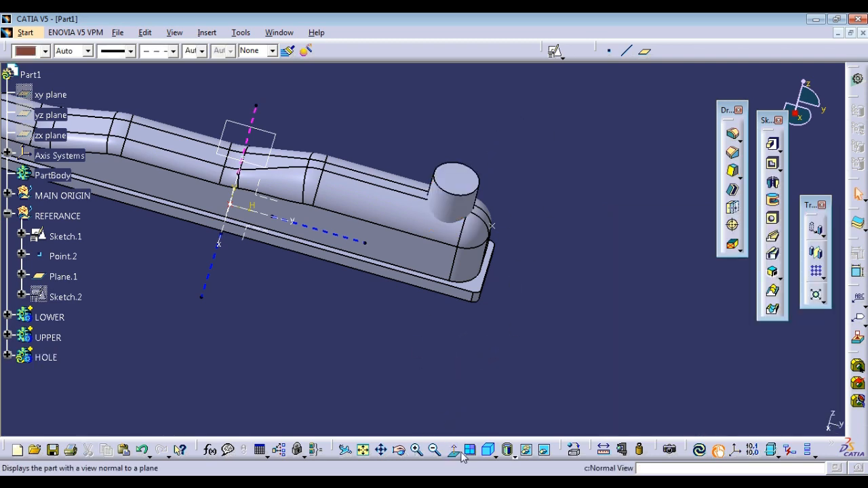
# - Set the first limit of the HOLE body's pad to 20 mm and update the part
pyautogui.click(488, 450)
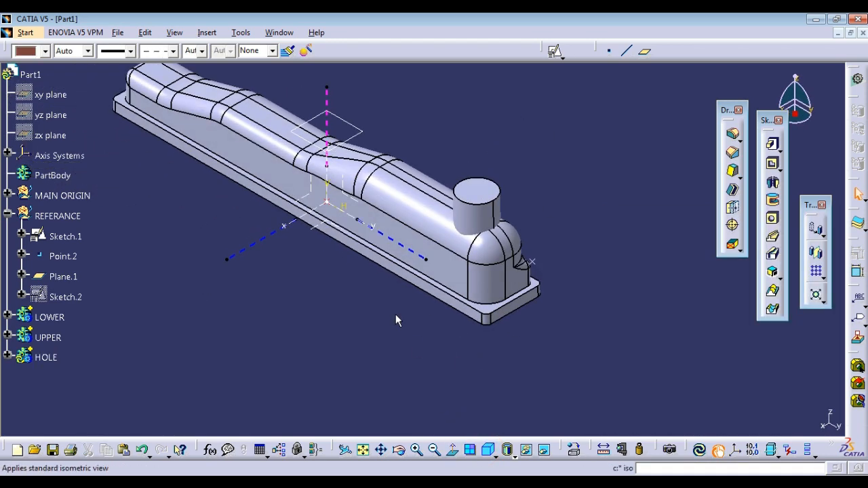
pyautogui.moveTo(396, 315)
pyautogui.mouseDown(button='middle')
pyautogui.moveTo(398, 341)
pyautogui.moveTo(390, 323)
pyautogui.mouseUp(button='middle')
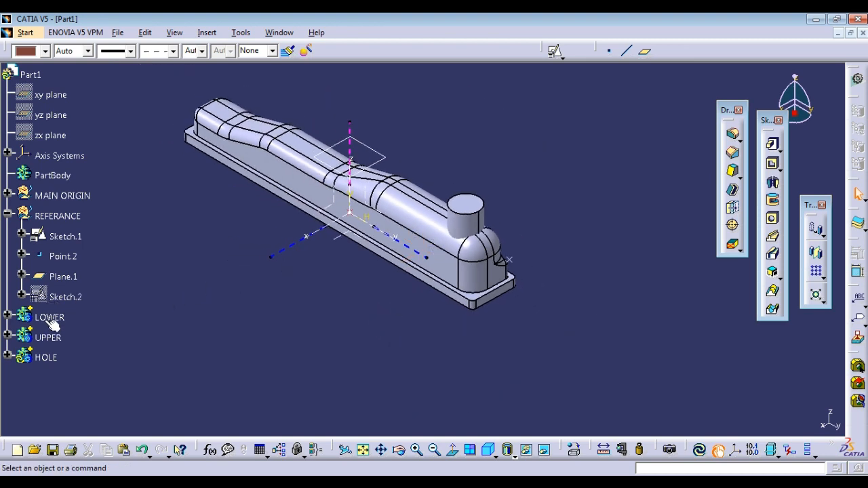
pyautogui.click(7, 358)
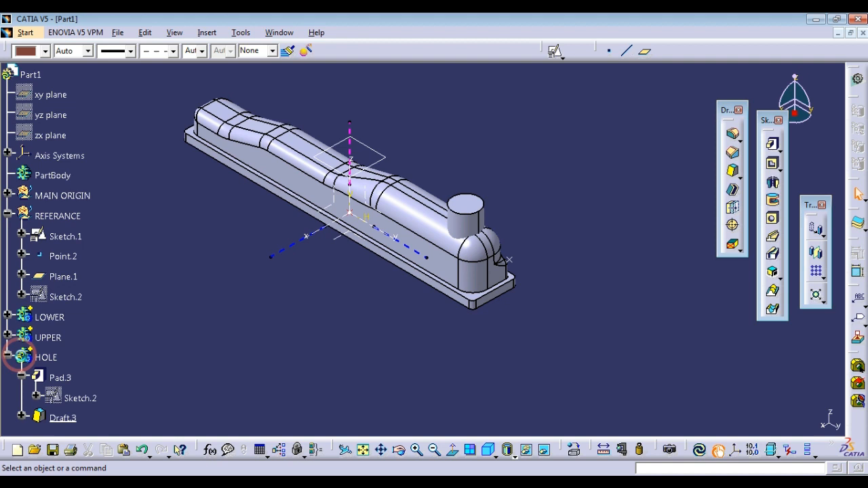
pyautogui.doubleClick(59, 378)
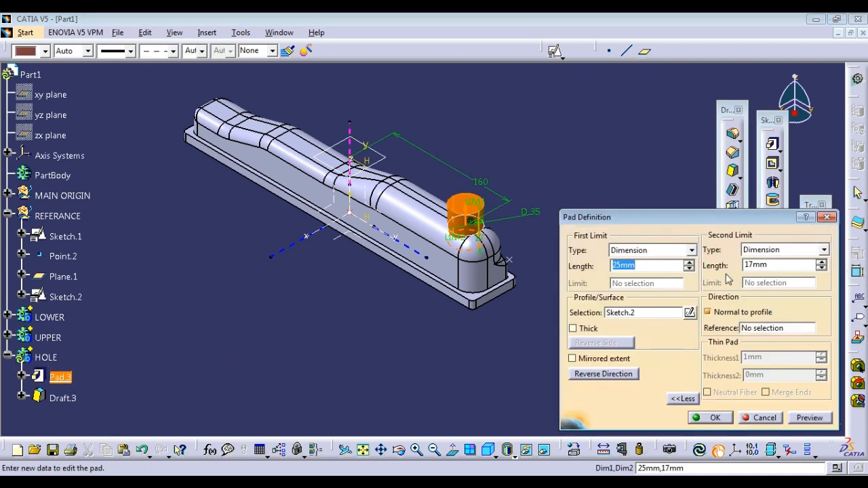
pyautogui.write('20')
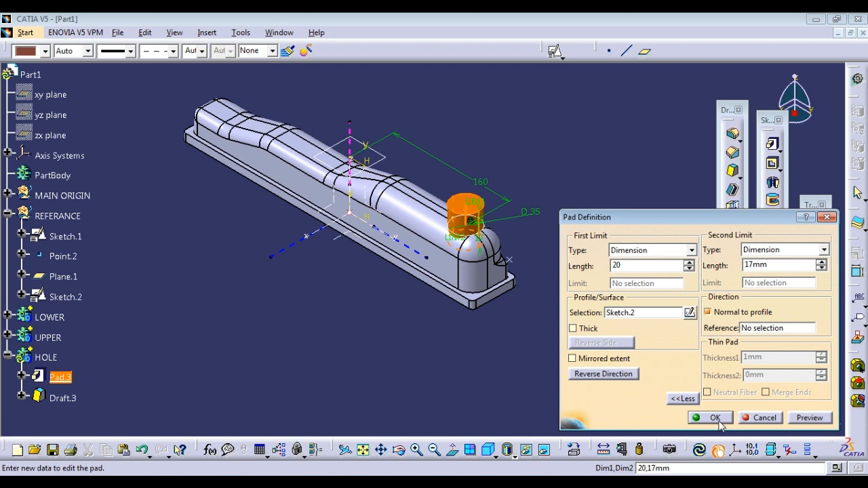
pyautogui.click(718, 419)
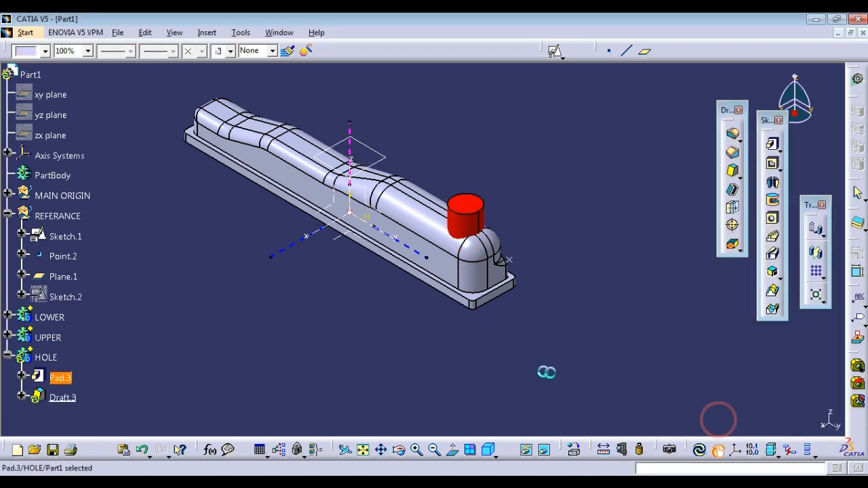
pyautogui.click(699, 450)
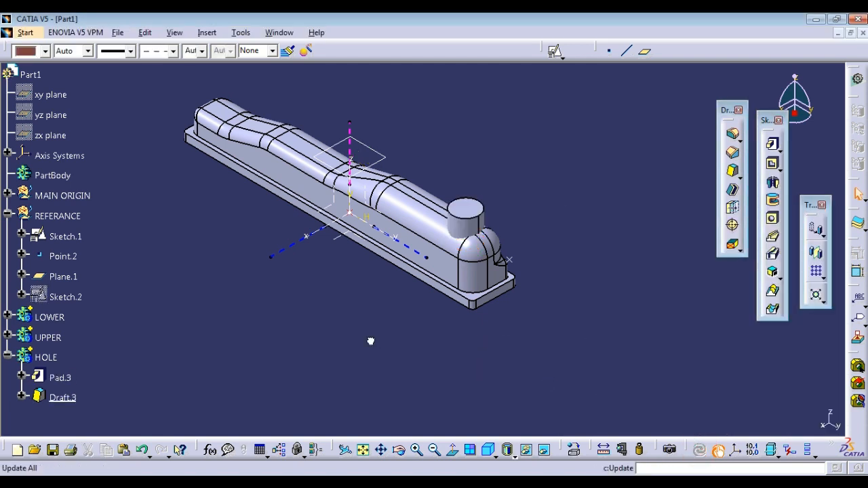
# - Hide the reference plane Plane.1 above the middle of the part
pyautogui.click(370, 339)
pyautogui.click(528, 151)
pyautogui.click(391, 164)
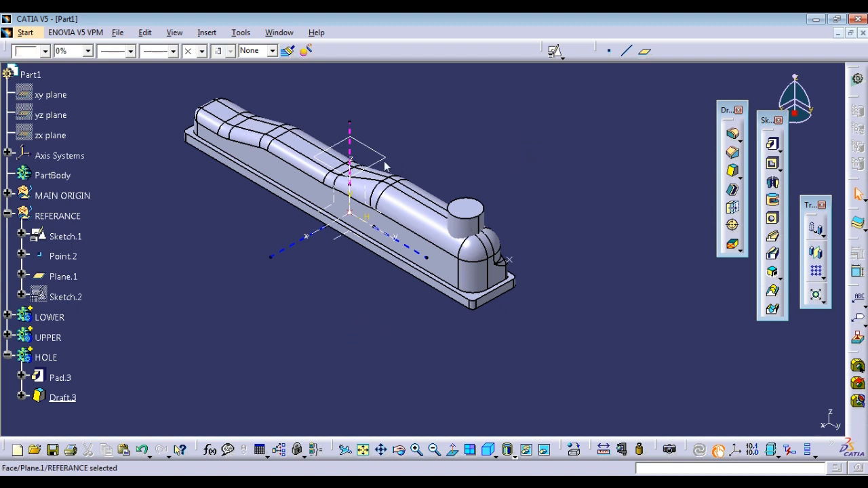
pyautogui.rightClick(386, 162)
pyautogui.click(417, 200)
pyautogui.click(503, 154)
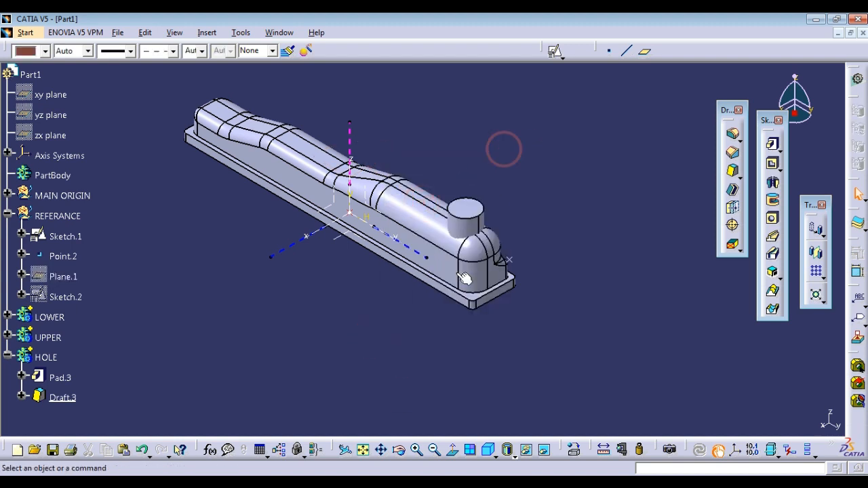
pyautogui.click(381, 329)
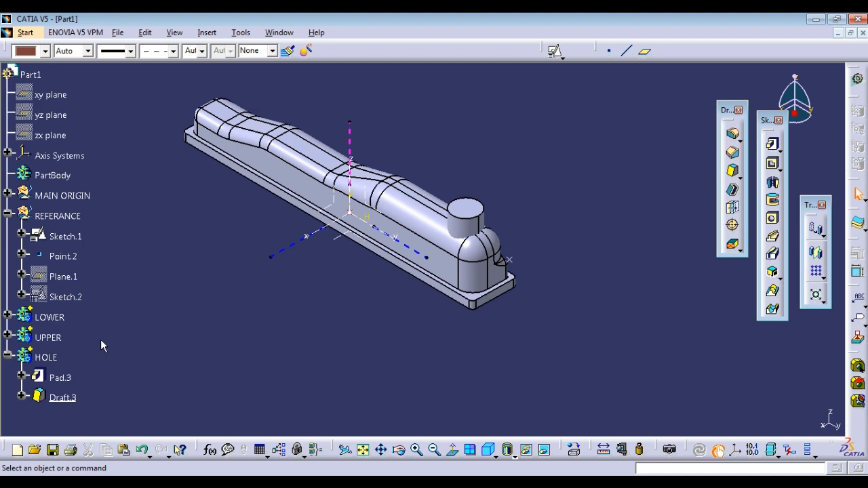
# - Collapse the HOLE body in the tree and insert three new empty bodies into the part
pyautogui.click(9, 358)
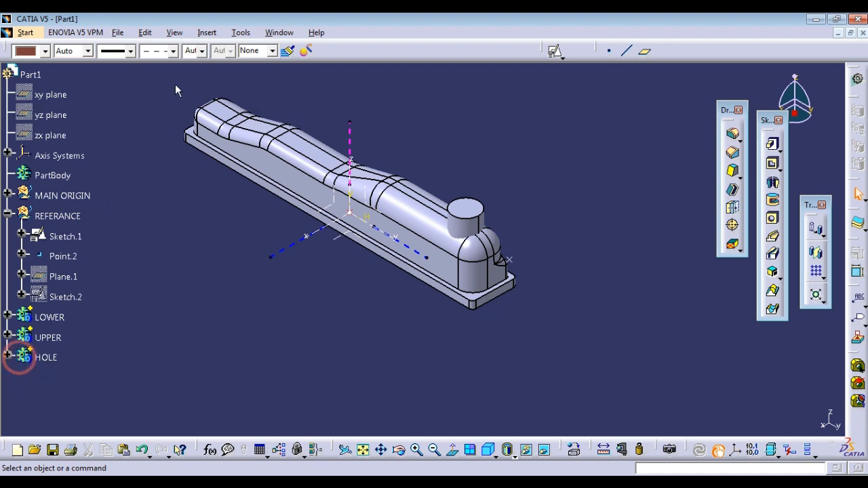
pyautogui.click(207, 33)
pyautogui.click(224, 63)
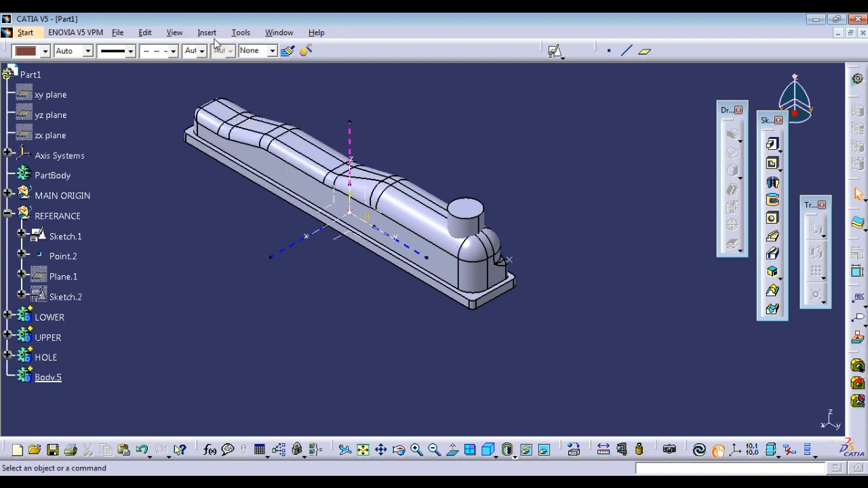
pyautogui.click(207, 32)
pyautogui.click(220, 64)
pyautogui.click(208, 33)
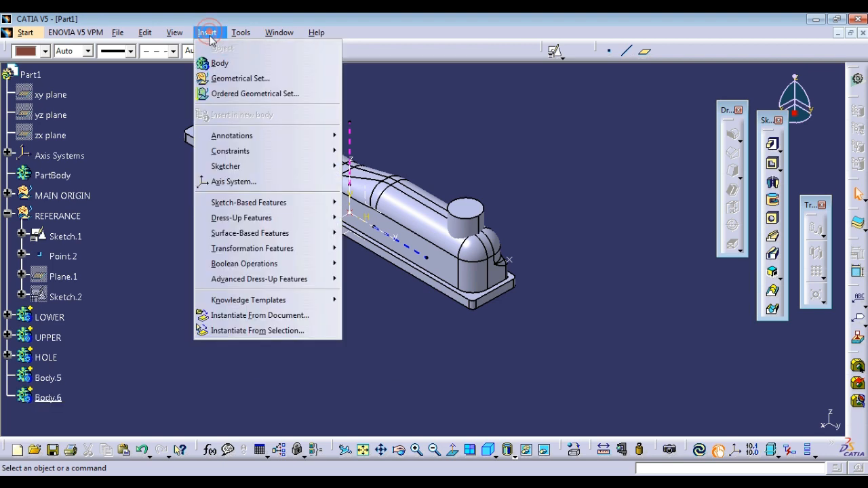
pyautogui.click(221, 63)
# - Define Body.5 as the work object and rename it COMMON
pyautogui.rightClick(55, 384)
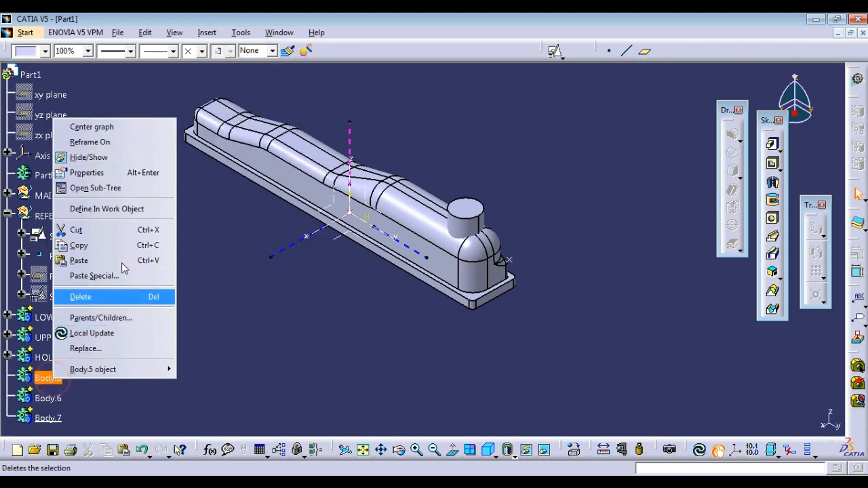
pyautogui.click(119, 212)
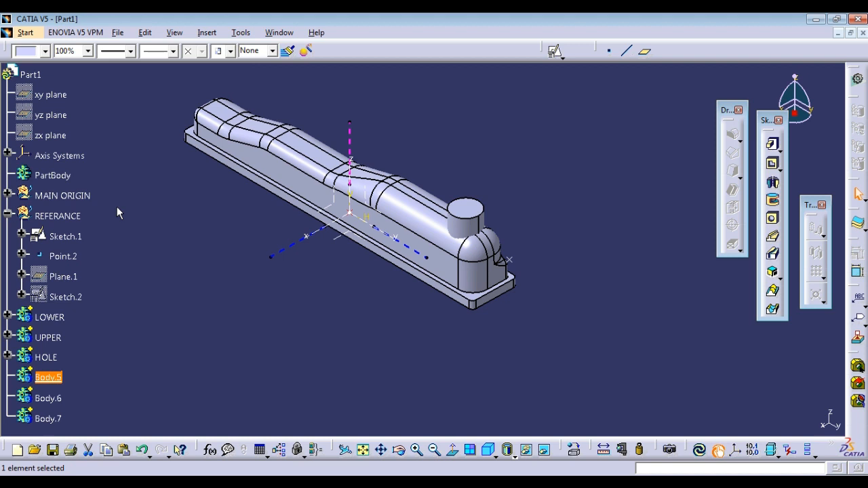
pyautogui.rightClick(55, 384)
pyautogui.click(95, 171)
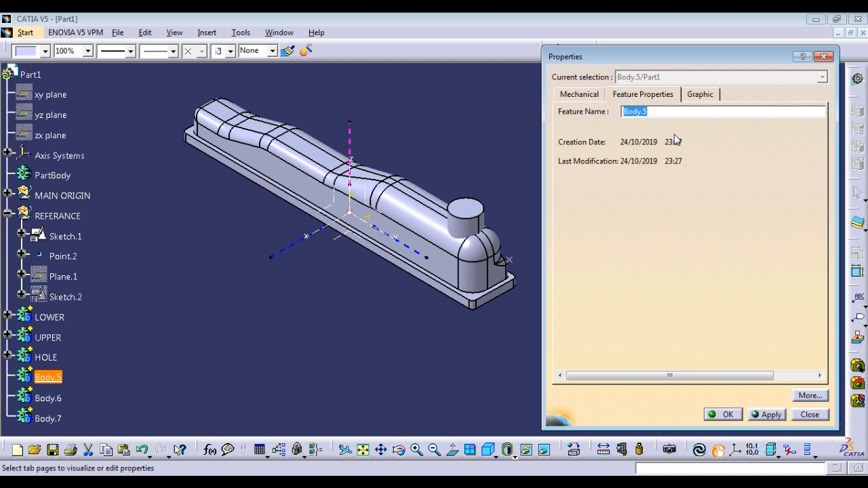
pyautogui.write('COMMON')
pyautogui.click(723, 414)
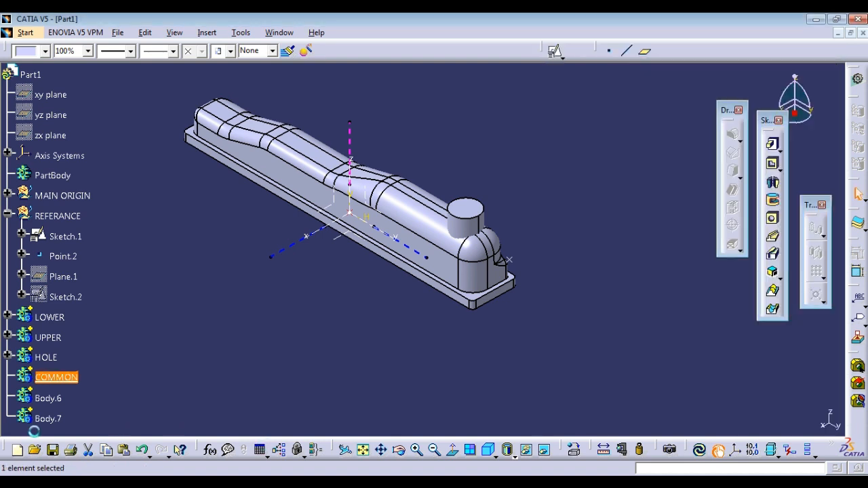
# - Rename Body.6 as INNER
pyautogui.rightClick(49, 401)
pyautogui.click(108, 190)
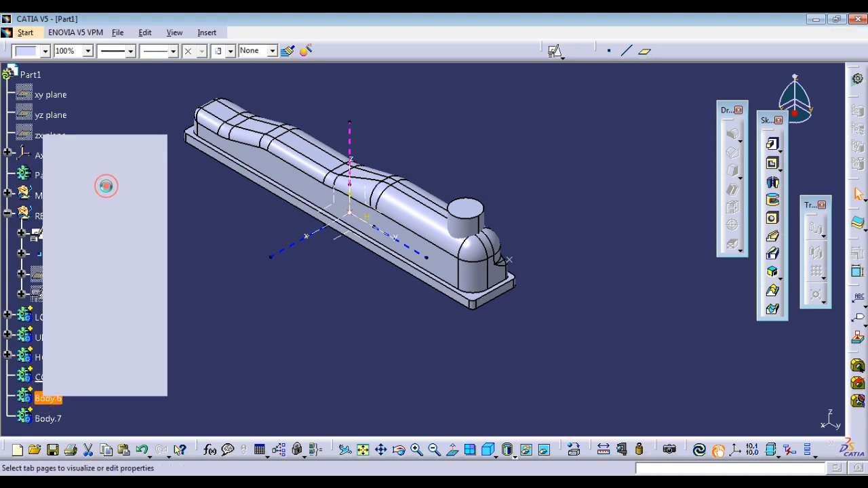
pyautogui.write('INNER')
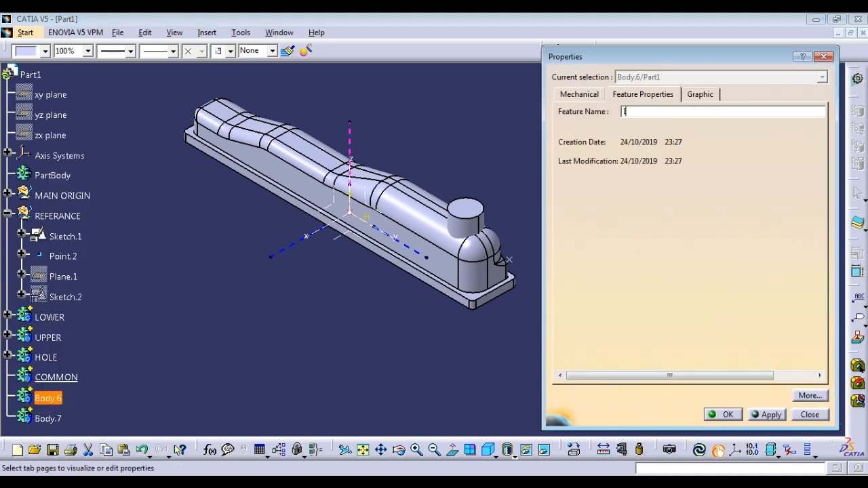
pyautogui.click(722, 415)
# - Rename Body.7 as OUTER
pyautogui.click(49, 418)
pyautogui.rightClick(49, 419)
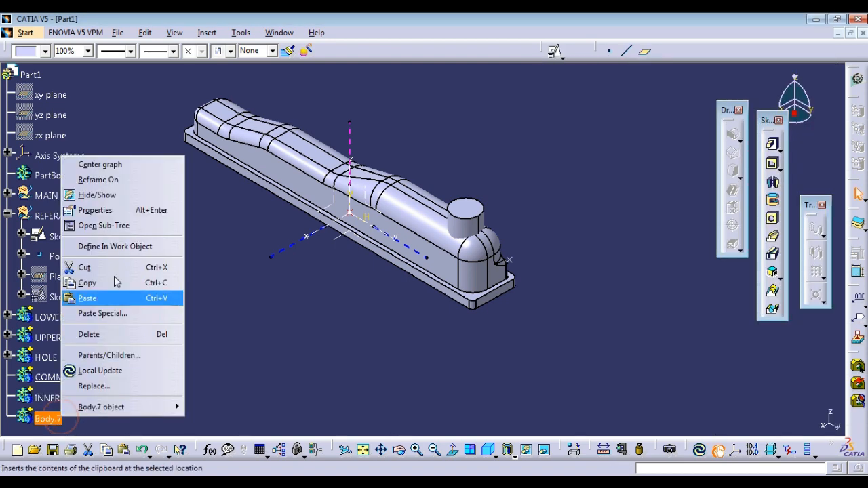
pyautogui.click(116, 211)
pyautogui.write('OUTER')
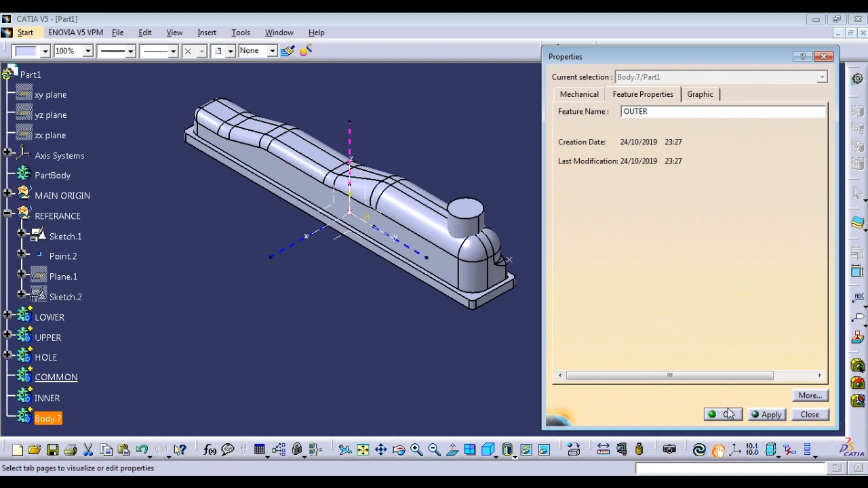
pyautogui.click(727, 414)
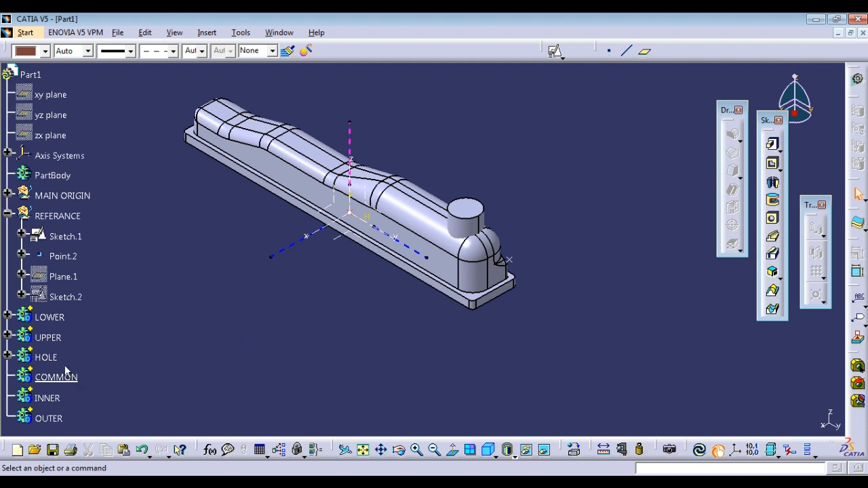
# - Copy the LOWER, UPPER and HOLE bodies together and paste them with the As Result With Link option
pyautogui.click(55, 318)
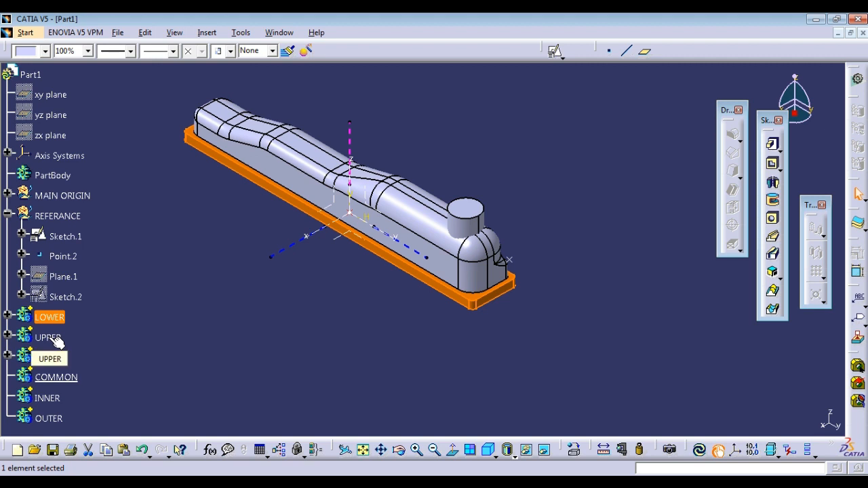
pyautogui.keyDown('ctrl'); pyautogui.click(50, 338); pyautogui.keyUp('ctrl')
pyautogui.keyDown('ctrl'); pyautogui.click(47, 357); pyautogui.keyUp('ctrl')
pyautogui.rightClick(47, 357)
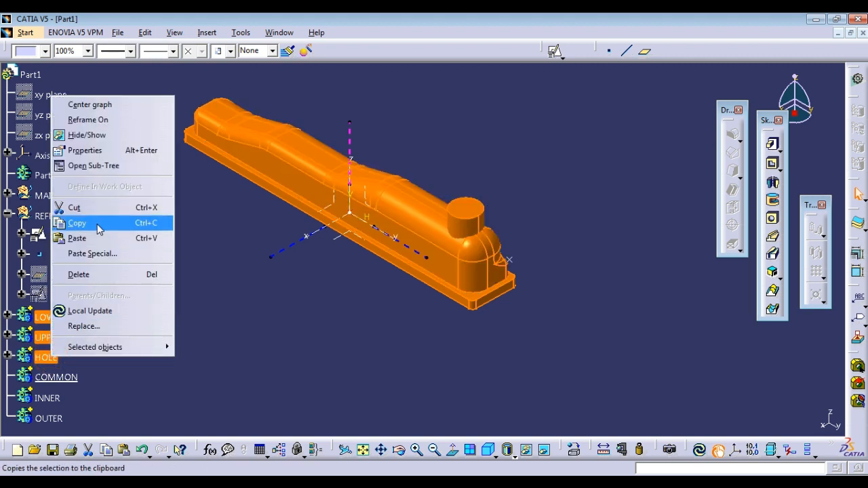
pyautogui.click(98, 229)
pyautogui.rightClick(55, 326)
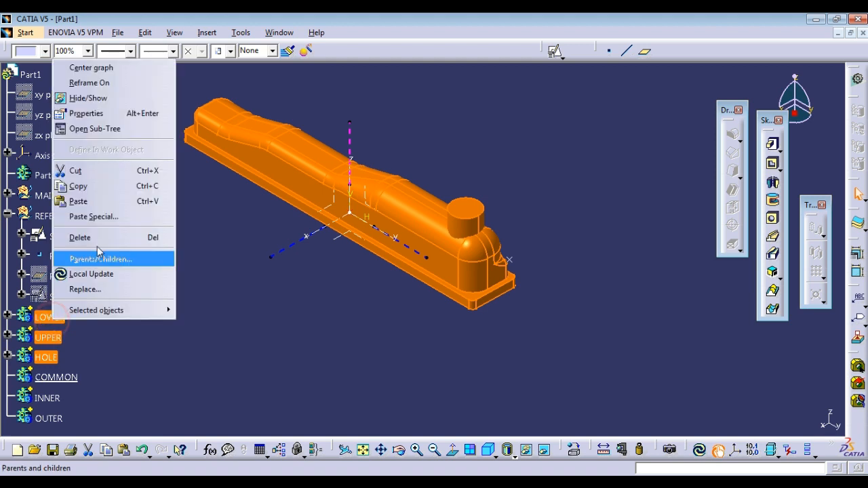
pyautogui.click(105, 217)
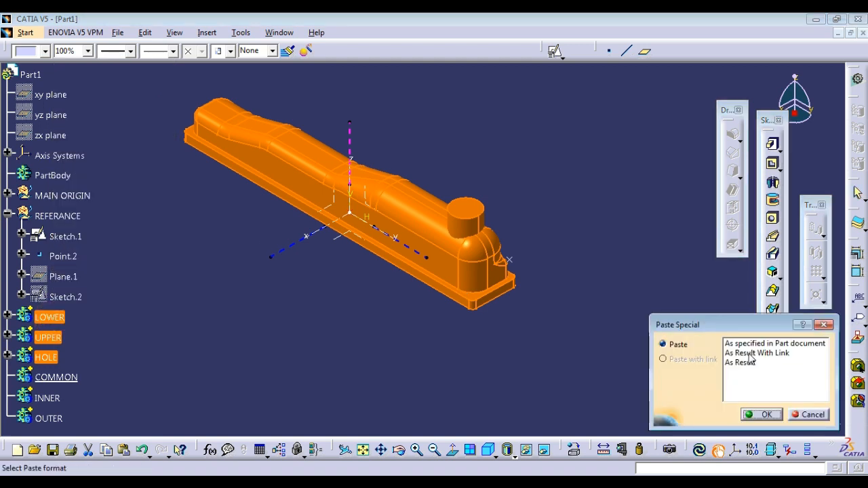
pyautogui.click(749, 353)
pyautogui.click(763, 414)
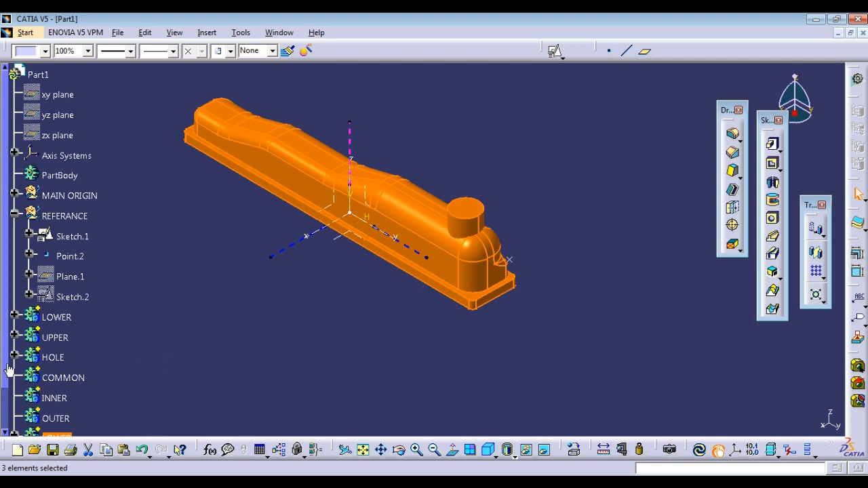
# - Add the pasted LOWER, UPPER and HOLE copies to the COMMON body with the Add operation and update the part
pyautogui.click(71, 391)
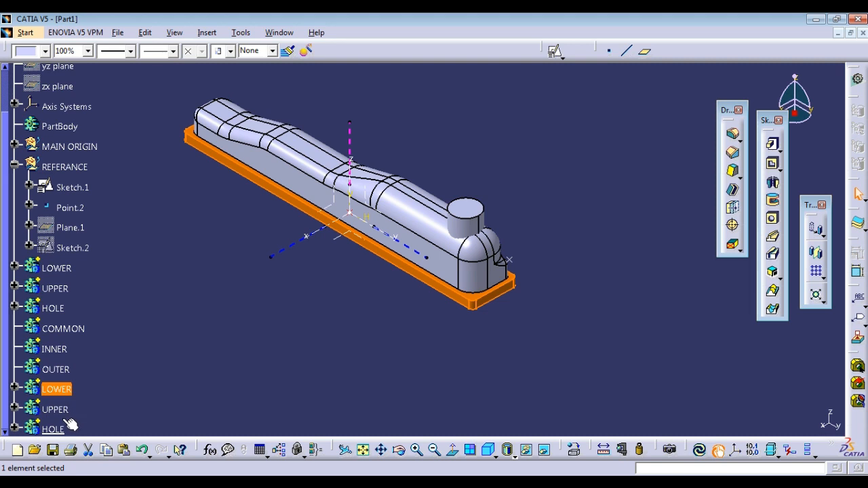
pyautogui.keyDown('ctrl'); pyautogui.click(64, 409); pyautogui.keyUp('ctrl')
pyautogui.keyDown('ctrl'); pyautogui.click(56, 429); pyautogui.keyUp('ctrl')
pyautogui.rightClick(61, 429)
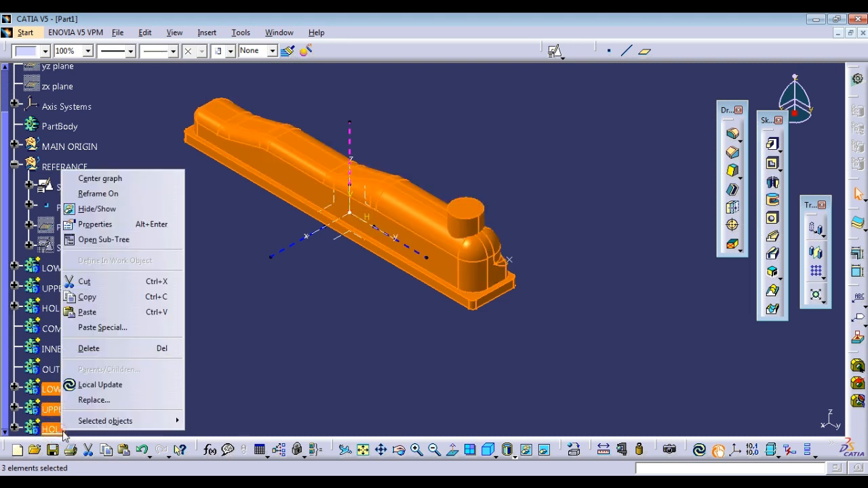
pyautogui.moveTo(126, 421)
pyautogui.click(250, 271)
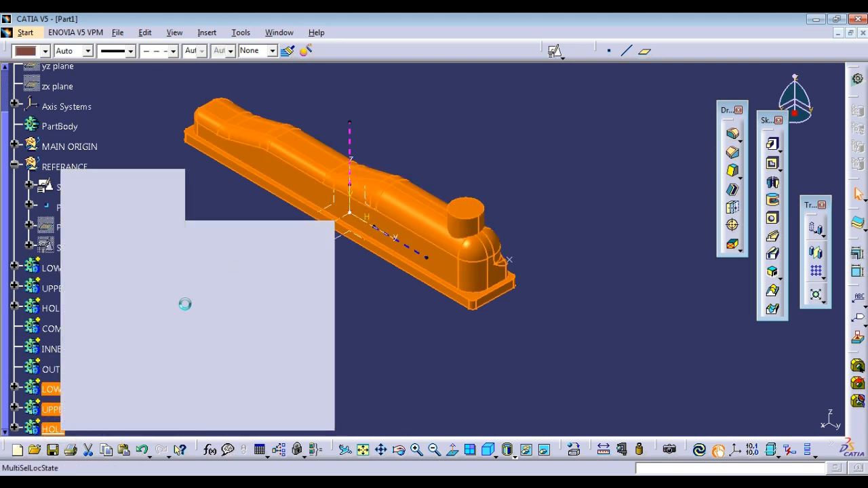
pyautogui.click(64, 330)
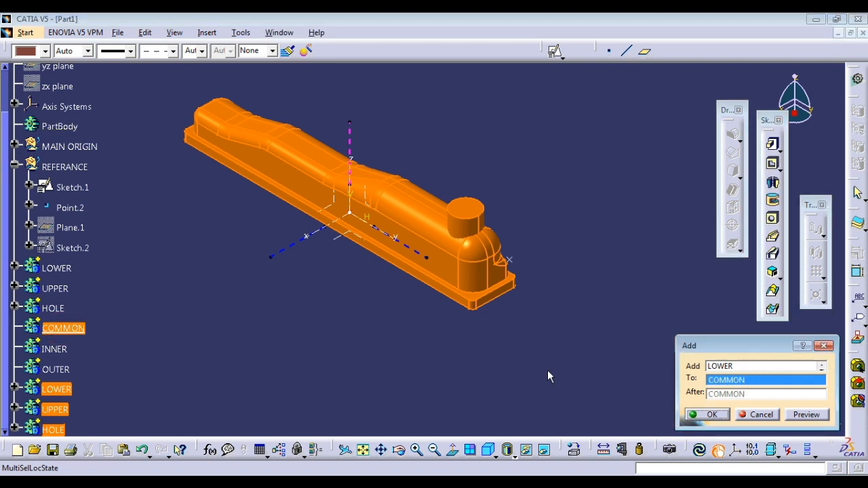
pyautogui.click(705, 415)
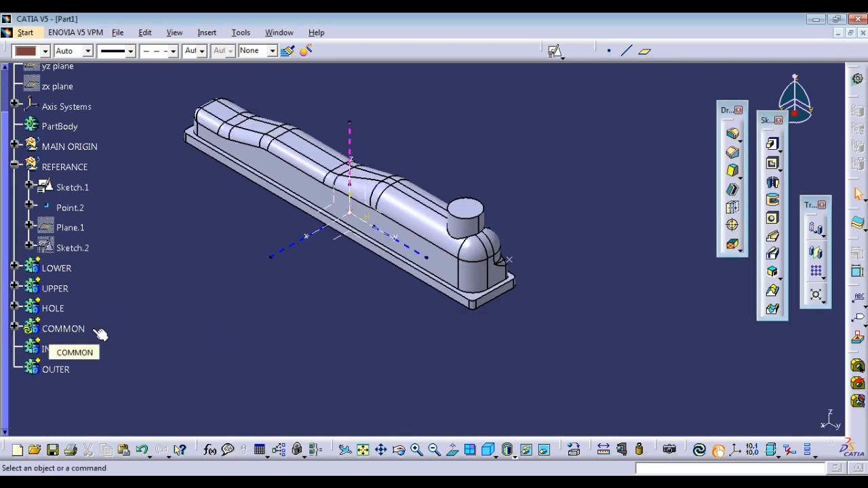
pyautogui.click(699, 449)
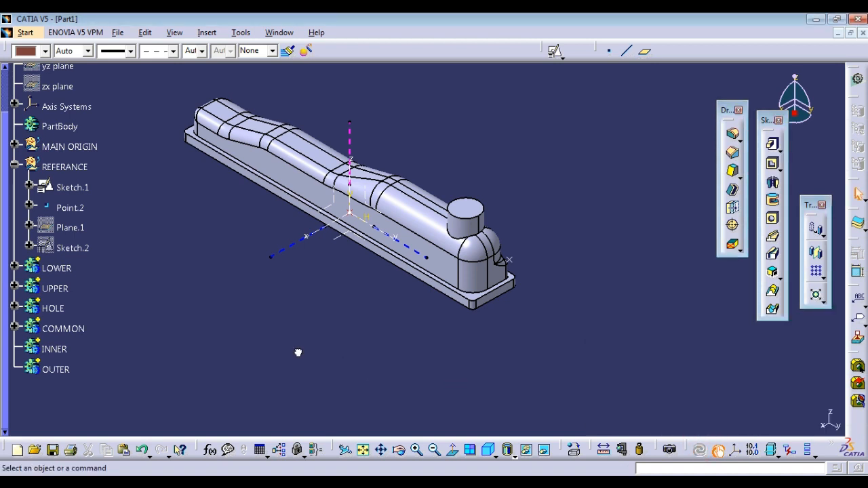
pyautogui.click(297, 351)
# - Hide the original LOWER, UPPER and HOLE bodies
pyautogui.click(57, 268)
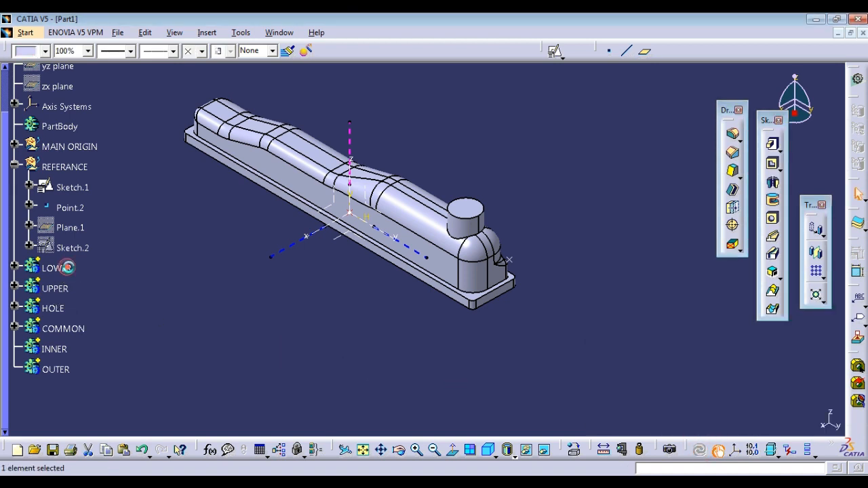
pyautogui.keyDown('shift'); pyautogui.click(55, 309); pyautogui.keyUp('shift')
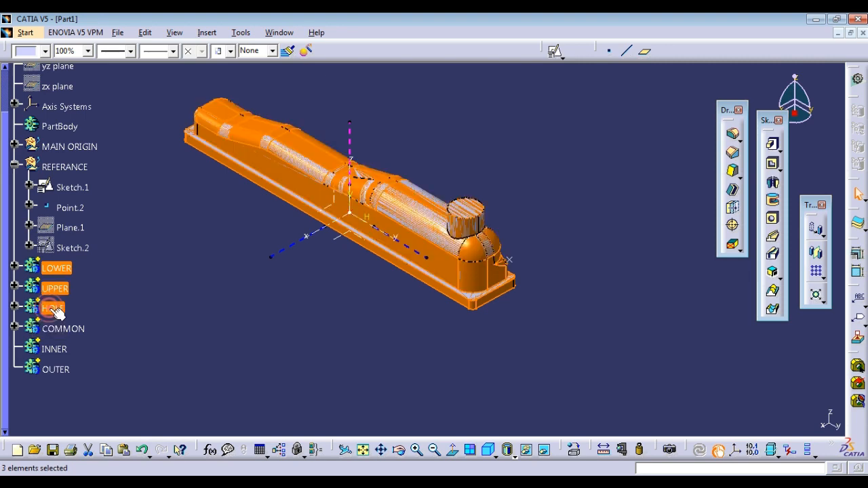
pyautogui.rightClick(53, 309)
pyautogui.click(109, 86)
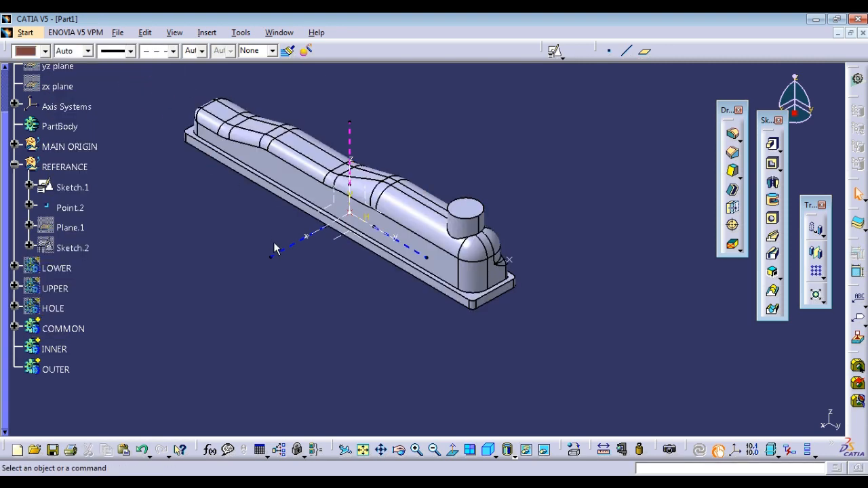
pyautogui.click(274, 298)
# - Copy the COMMON body and paste it with the As Result With Link option
pyautogui.click(60, 330)
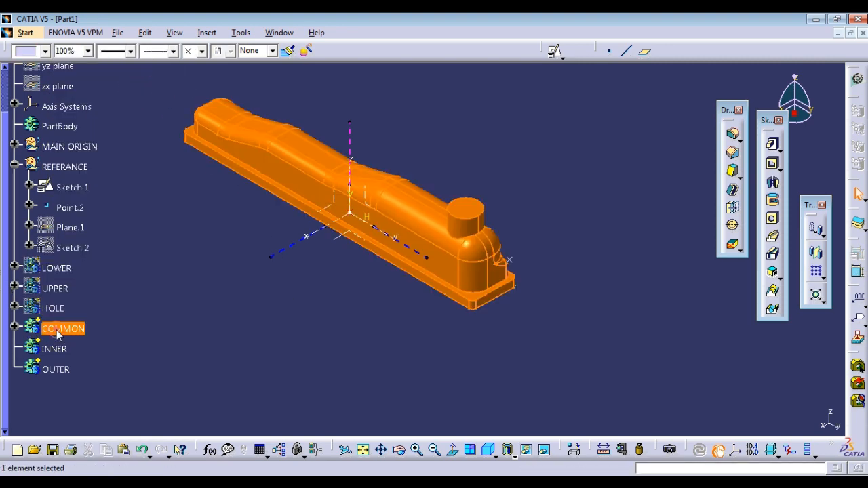
pyautogui.rightClick(58, 329)
pyautogui.click(105, 195)
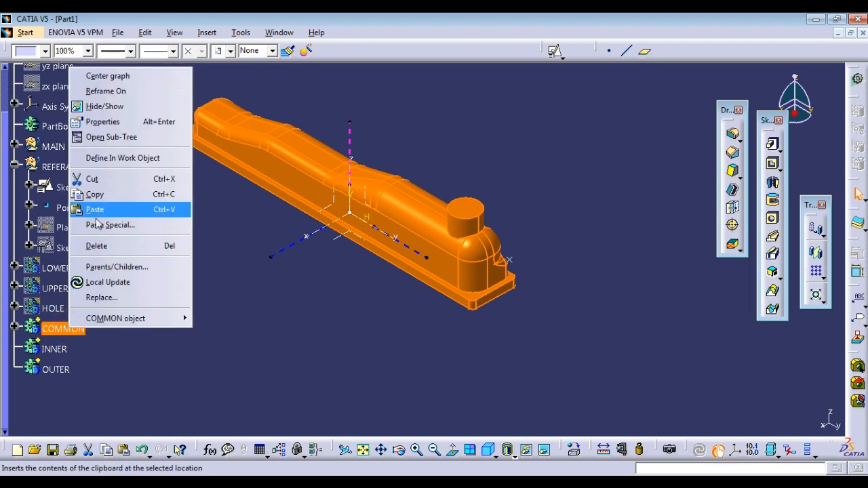
pyautogui.click(95, 225)
pyautogui.click(745, 353)
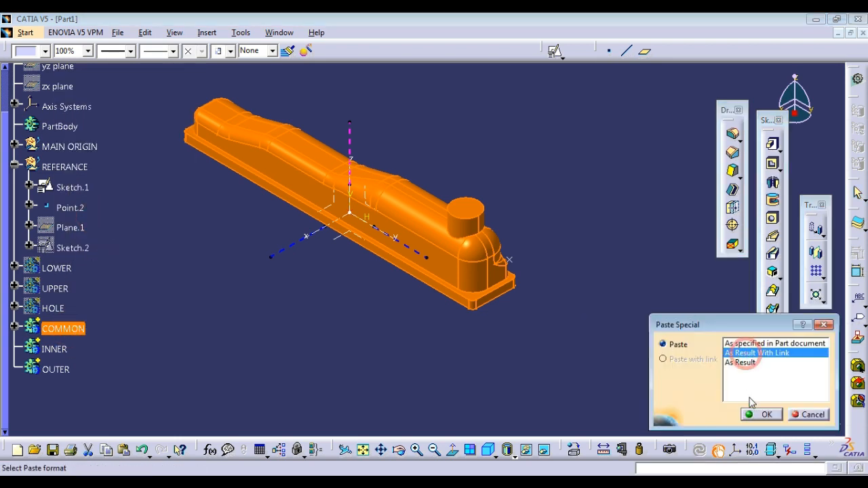
pyautogui.click(759, 415)
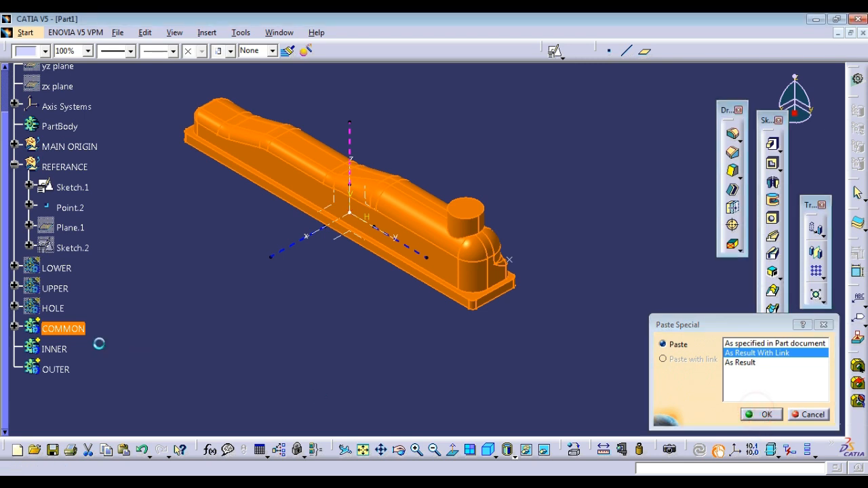
# - Create a second linked copy of the original COMMON body using As Result With Link
pyautogui.rightClick(61, 328)
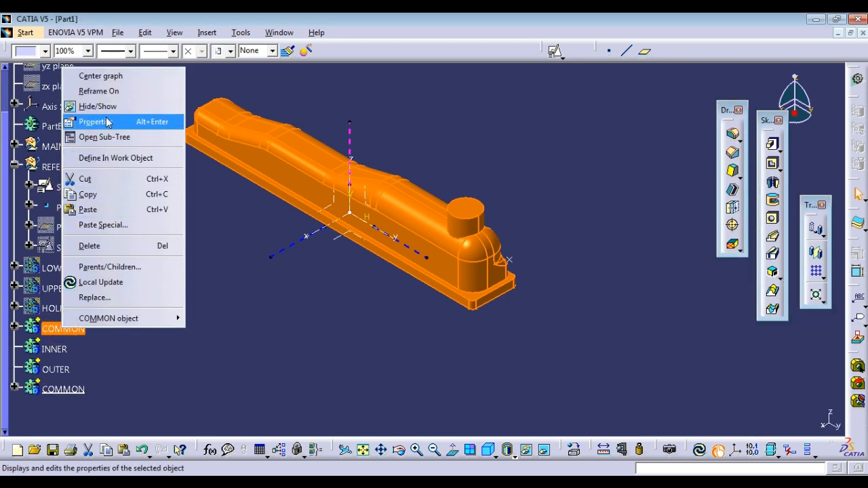
pyautogui.click(109, 196)
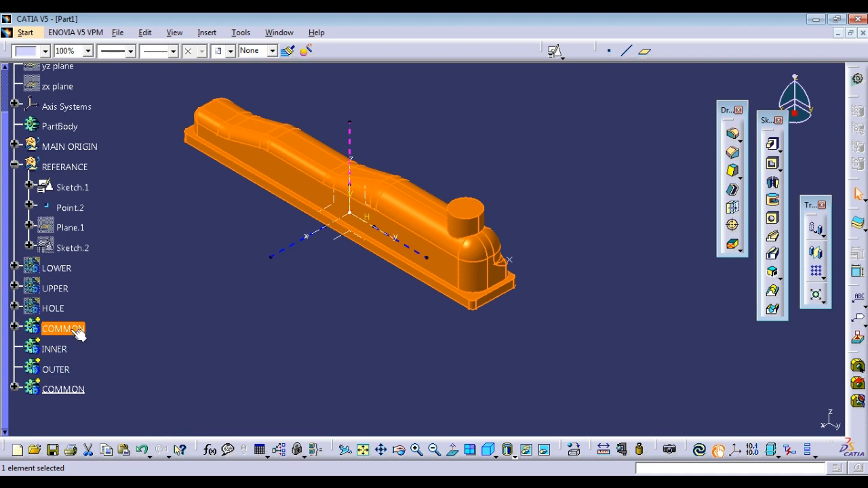
pyautogui.rightClick(79, 331)
pyautogui.click(117, 220)
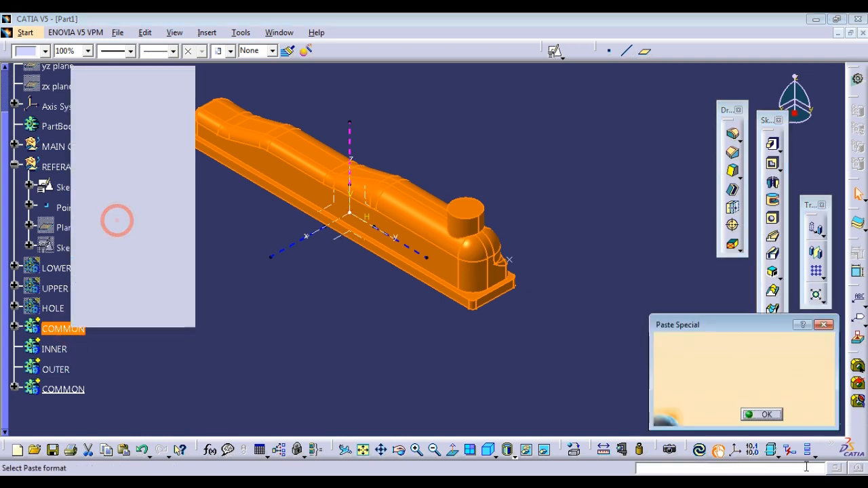
pyautogui.click(779, 353)
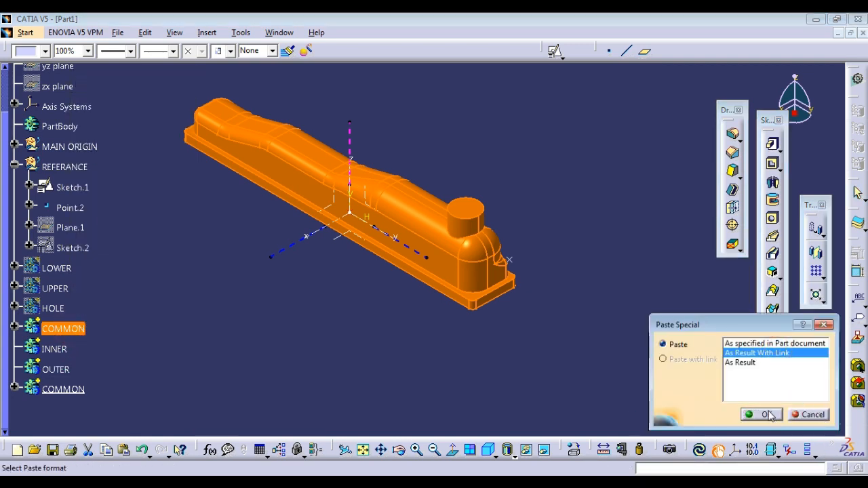
pyautogui.click(761, 415)
# - Add the first pasted COMMON copy to the INNER body
pyautogui.click(62, 390)
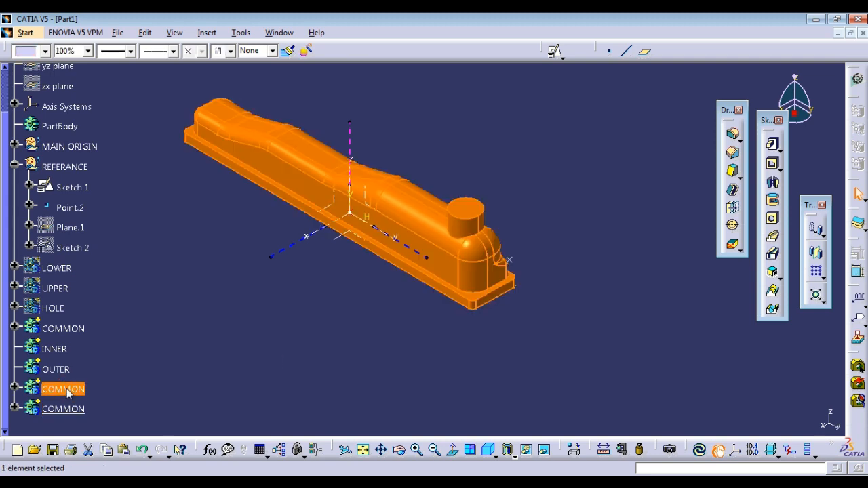
pyautogui.rightClick(62, 389)
pyautogui.moveTo(135, 378)
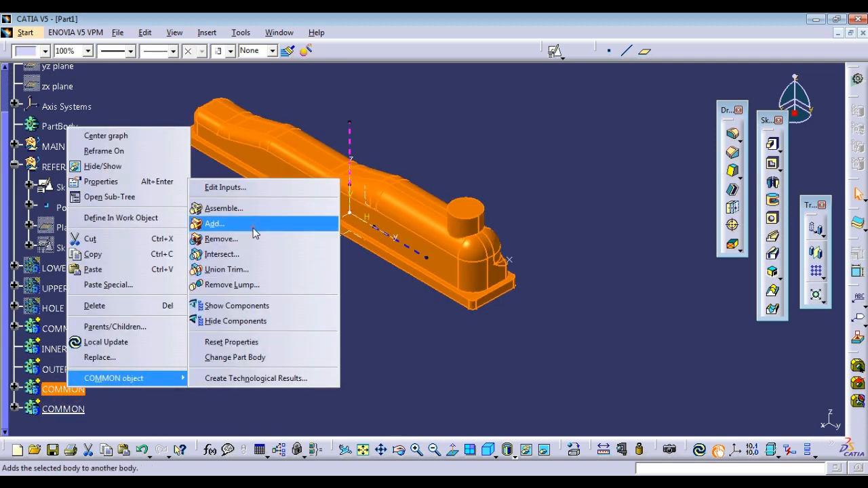
pyautogui.click(224, 224)
pyautogui.click(68, 351)
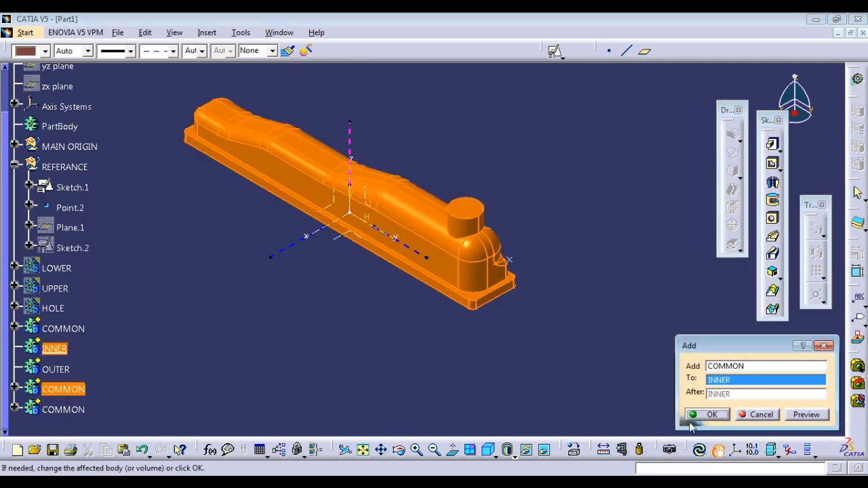
pyautogui.click(711, 415)
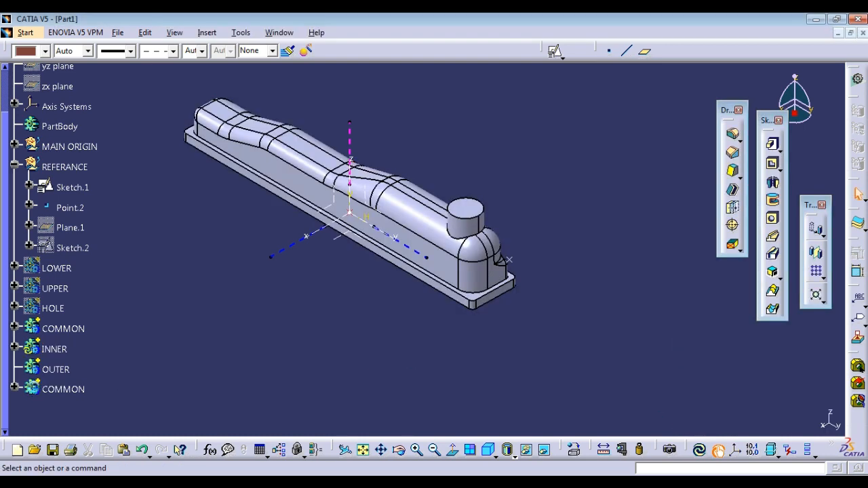
# - Add the remaining pasted COMMON copy to the OUTER body
pyautogui.rightClick(75, 395)
pyautogui.moveTo(139, 381)
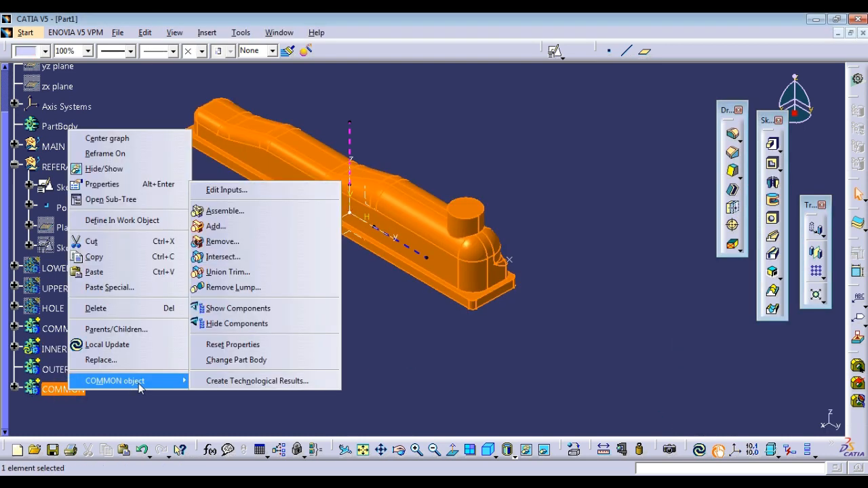
pyautogui.click(266, 227)
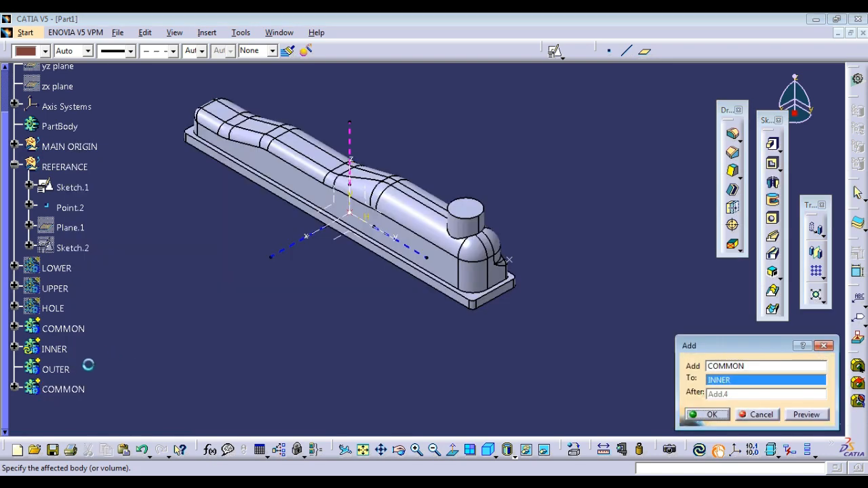
pyautogui.click(61, 369)
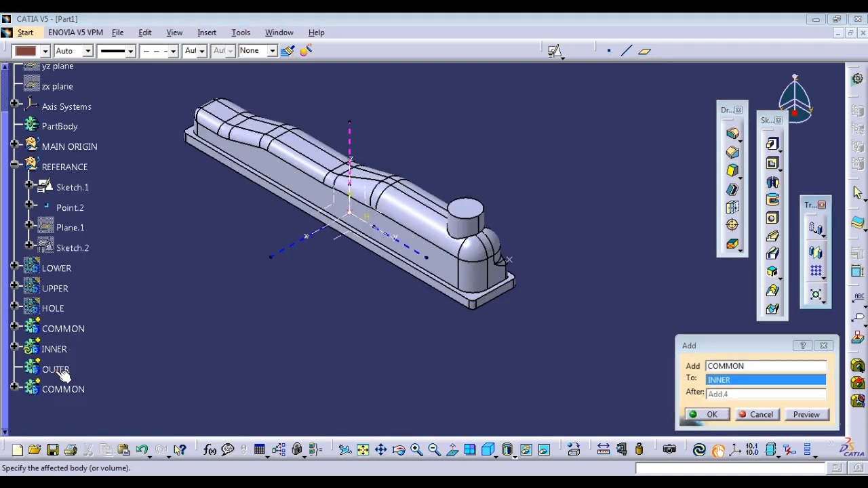
pyautogui.click(702, 417)
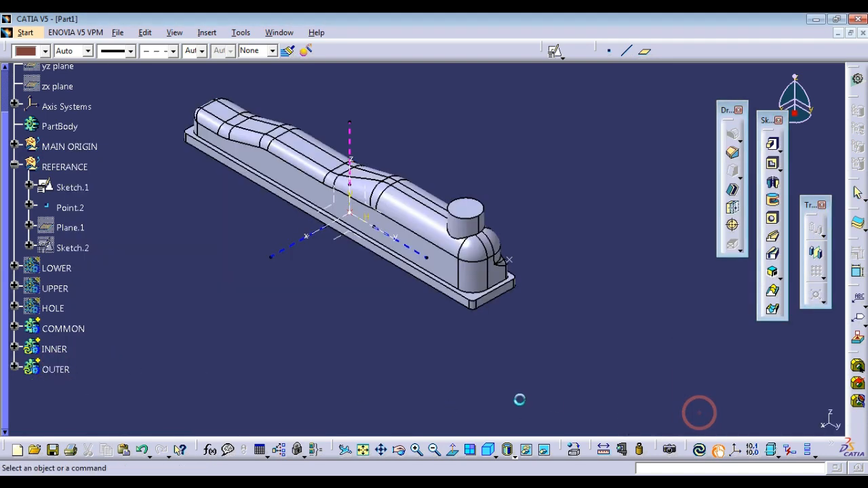
# - Expand the original COMMON body in the tree and define it as the work object
pyautogui.click(15, 328)
pyautogui.rightClick(65, 289)
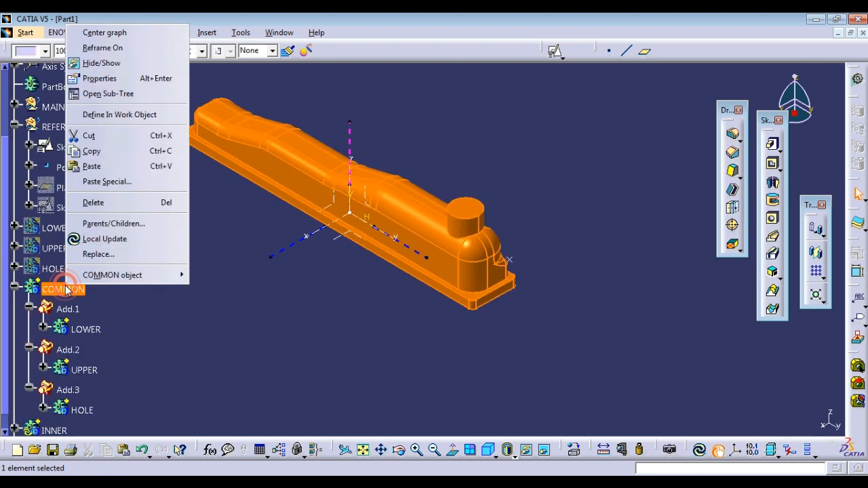
pyautogui.click(118, 114)
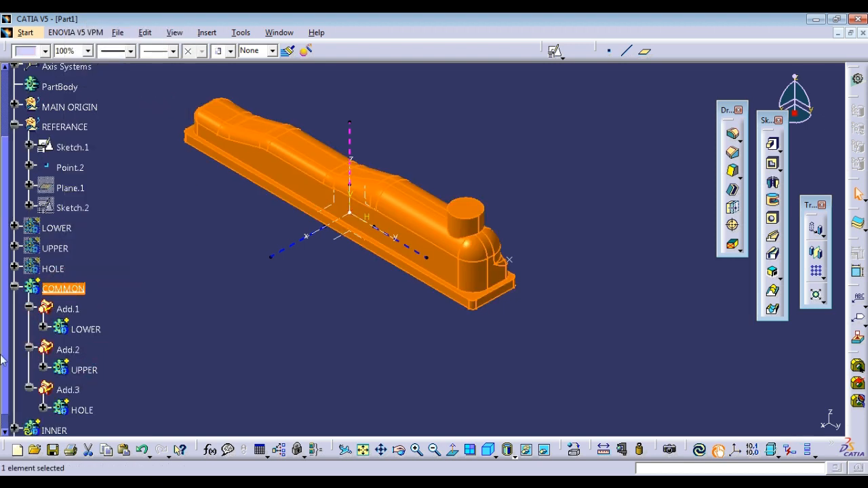
# - Hide the INNER and OUTER bodies together
pyautogui.scroll(-1, 6, 332)
pyautogui.click(54, 410)
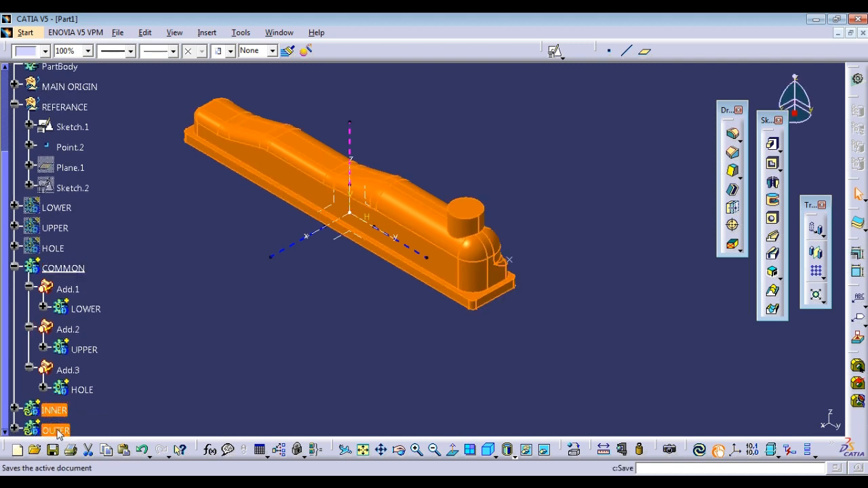
pyautogui.keyDown('ctrl'); pyautogui.click(55, 430); pyautogui.keyUp('ctrl')
pyautogui.rightClick(57, 430)
pyautogui.click(93, 208)
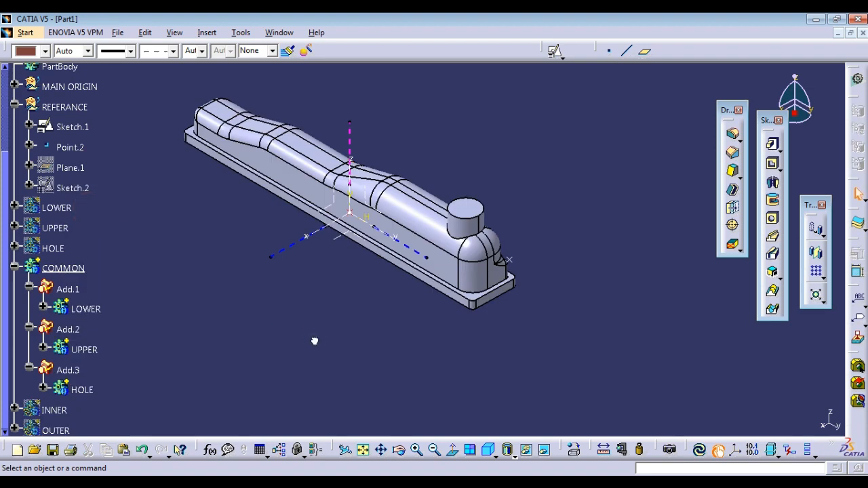
# - Fillet the edge loop where the upper walls meet the base flange with a 5 mm radius and Tangency selection
pyautogui.click(734, 135)
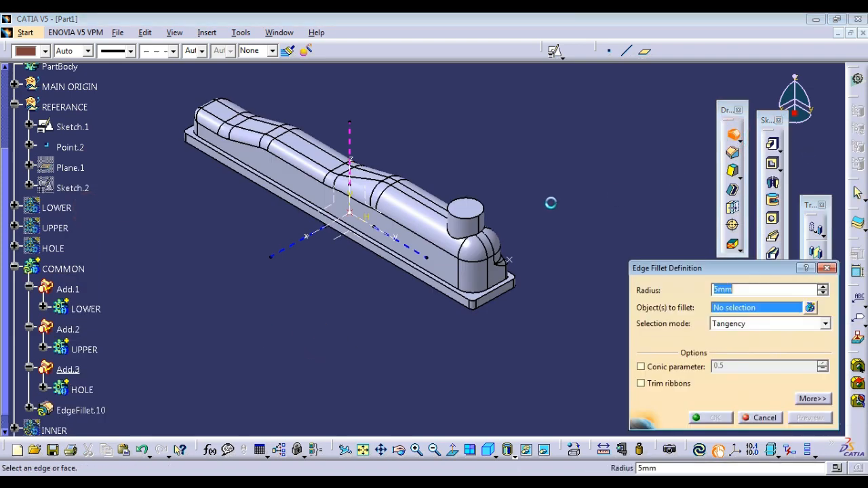
pyautogui.scroll(3, 483, 296)
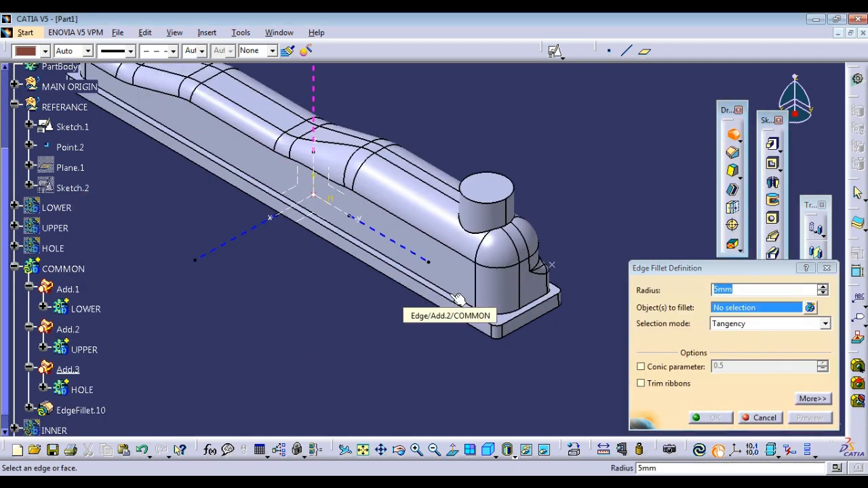
pyautogui.click(458, 299)
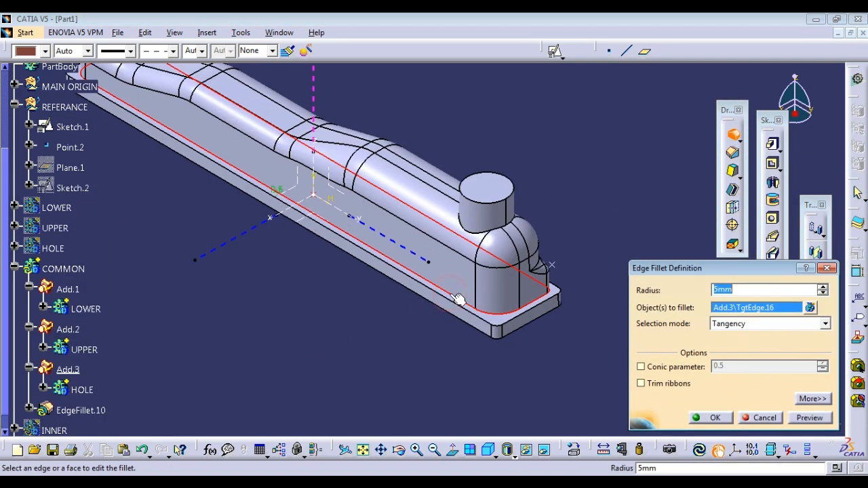
pyautogui.click(810, 418)
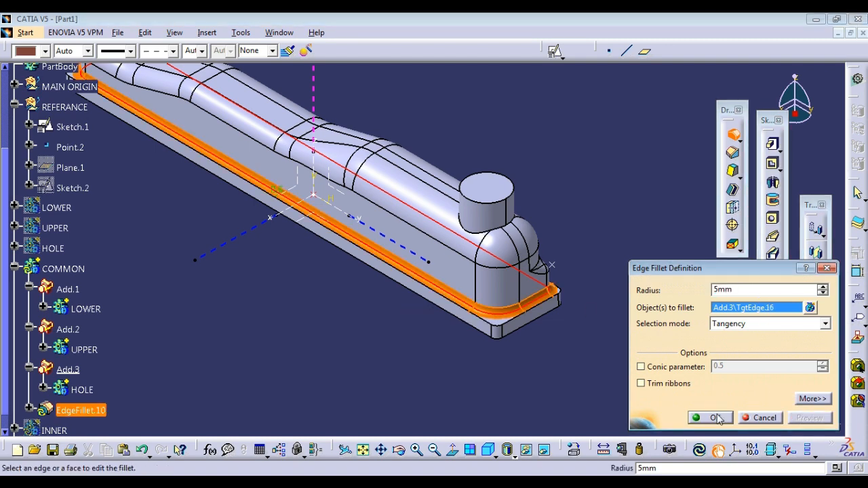
pyautogui.click(717, 418)
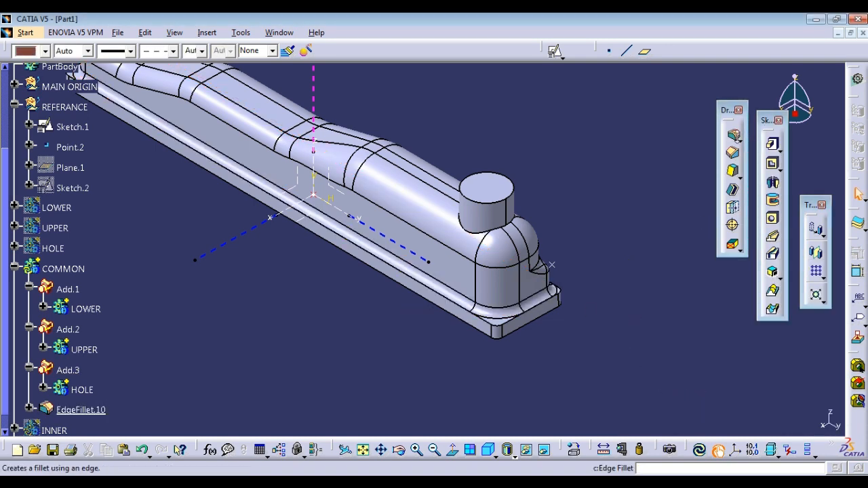
# - Fillet the upper outer edge loop of the base flange with a 5 mm radius and Tangency selection
pyautogui.click(734, 134)
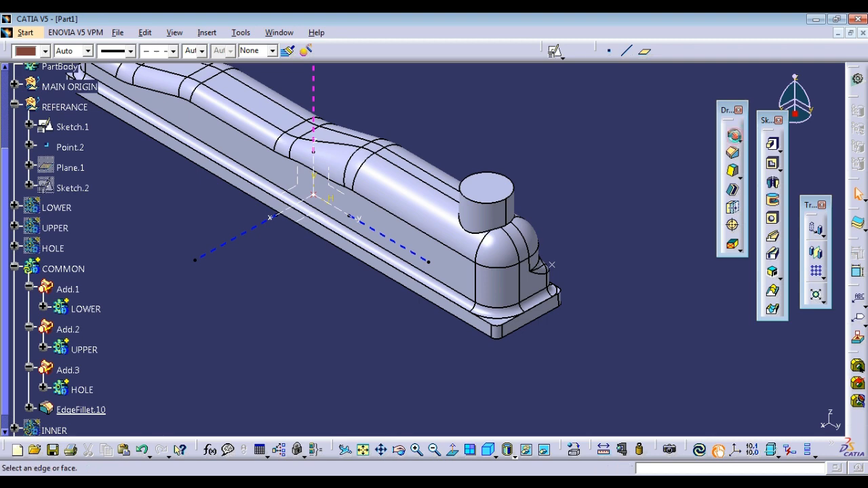
pyautogui.click(516, 327)
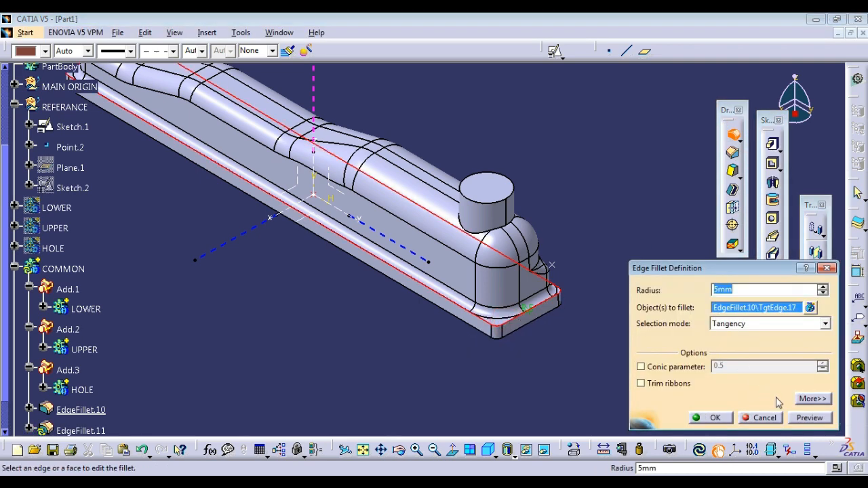
pyautogui.click(806, 420)
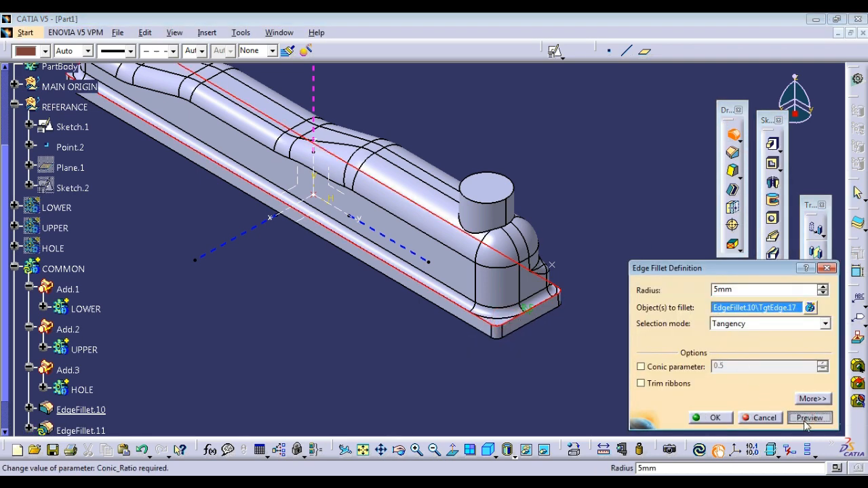
pyautogui.click(711, 417)
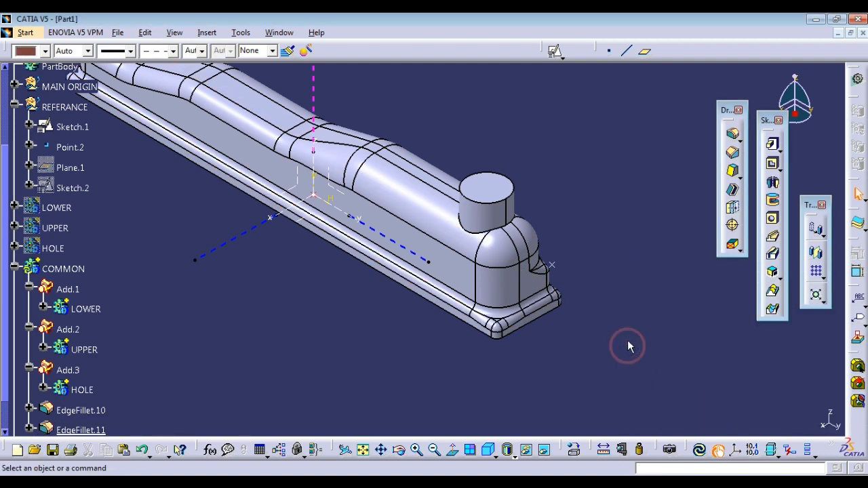
# - Fillet the edge where the cylindrical boss meets the upper body with a 5 mm radius and Tangency selection
pyautogui.moveTo(638, 292); pyautogui.dragTo(637, 280, button='middle')
pyautogui.scroll(-1, 637, 279)
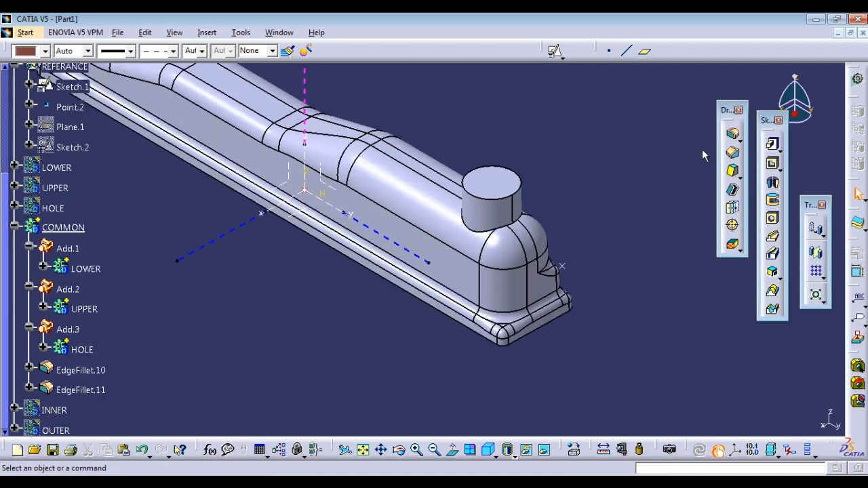
pyautogui.click(734, 136)
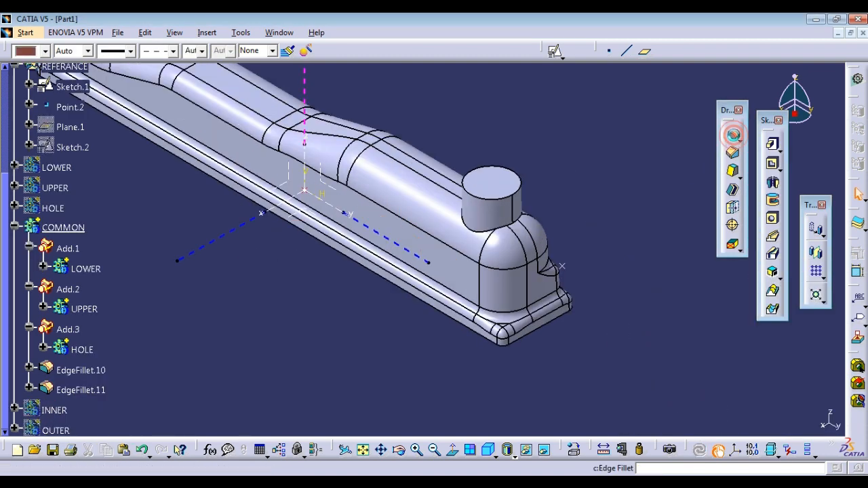
pyautogui.click(521, 224)
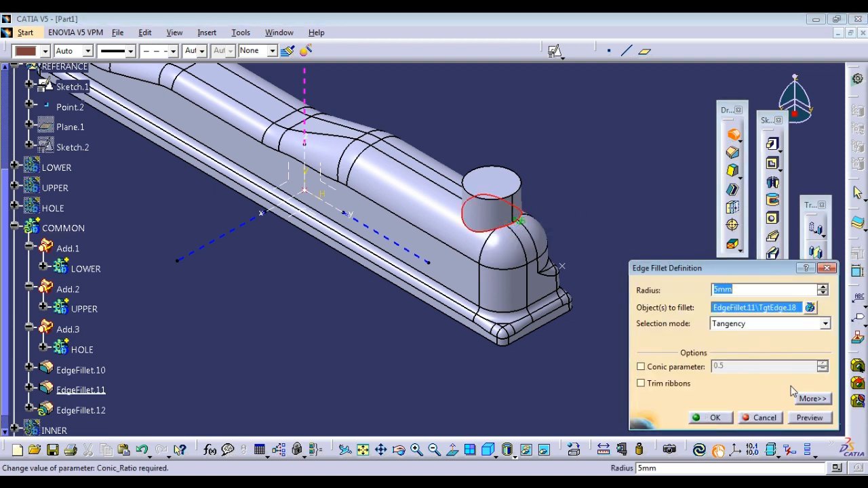
pyautogui.click(809, 418)
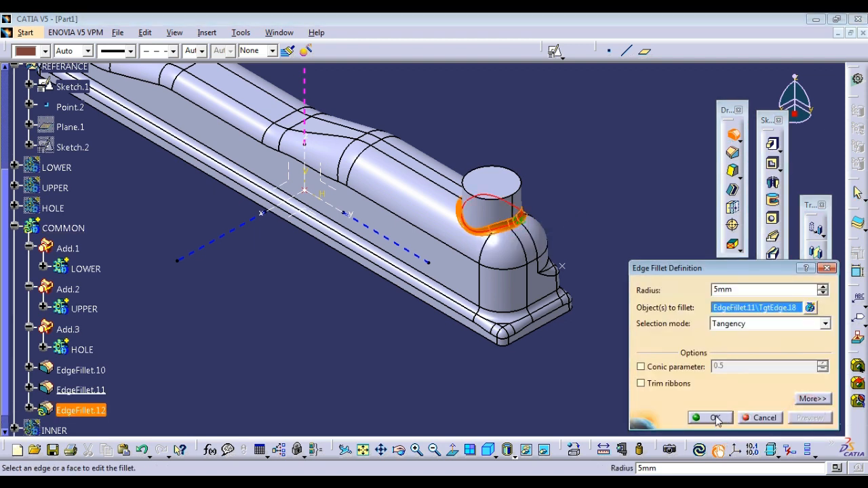
pyautogui.click(715, 418)
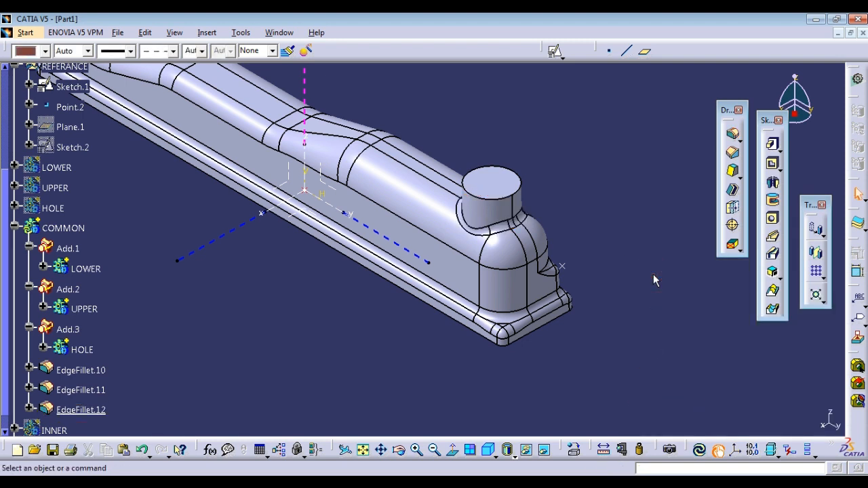
# - Collapse the COMMON body in the tree, update the part, hide COMMON and show the INNER body
pyautogui.click(14, 228)
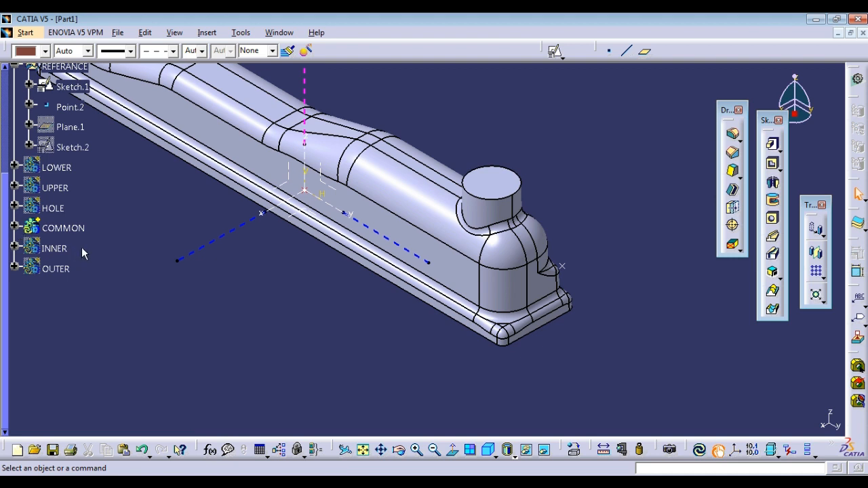
pyautogui.click(700, 451)
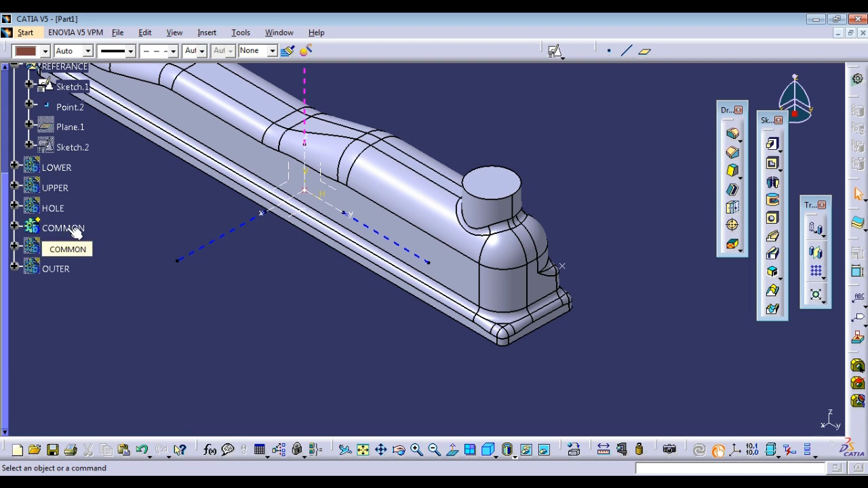
pyautogui.rightClick(75, 229)
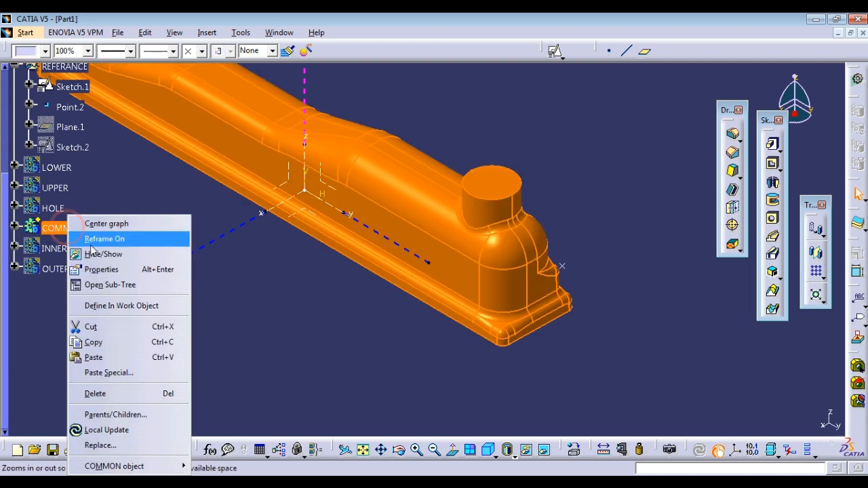
pyautogui.click(102, 255)
pyautogui.rightClick(53, 251)
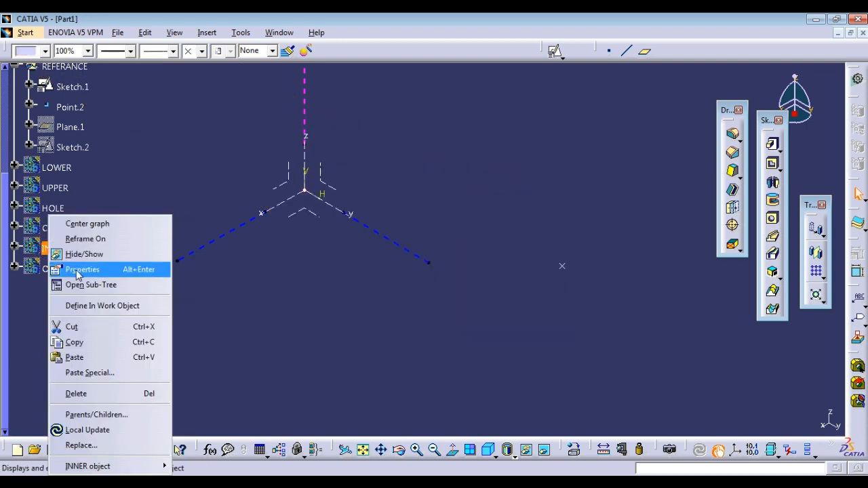
pyautogui.click(83, 257)
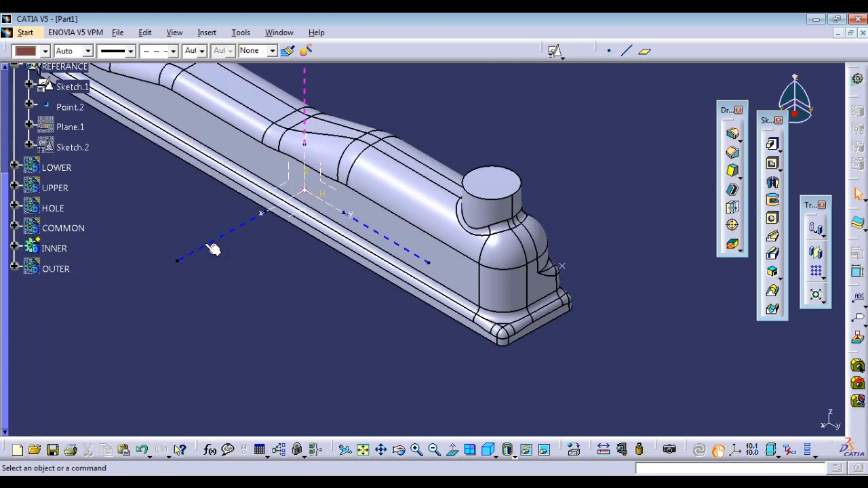
pyautogui.moveTo(367, 293); pyautogui.dragTo(398, 346, button='middle')
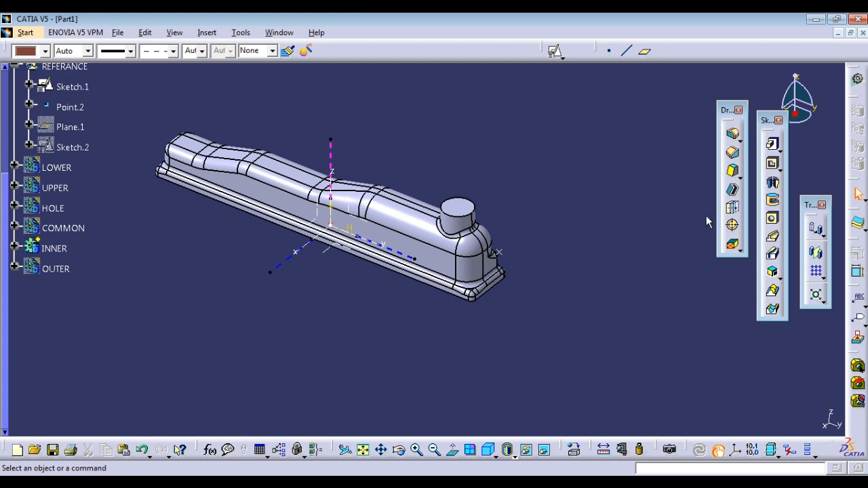
pyautogui.click(732, 208)
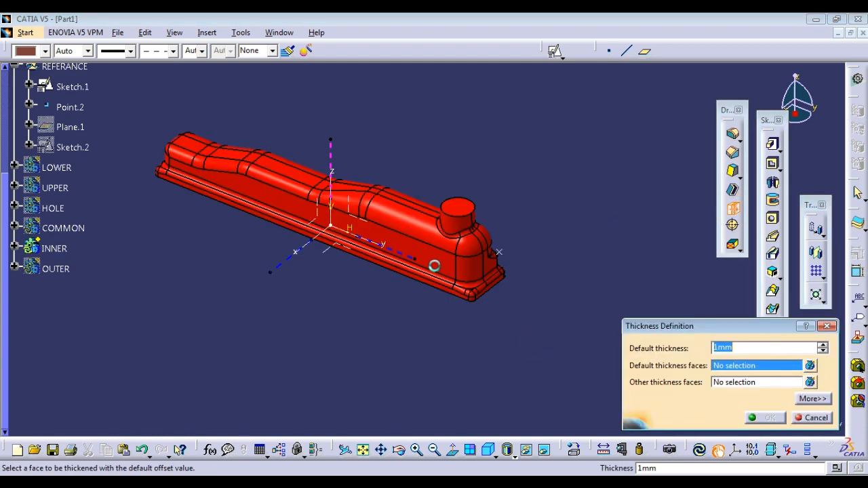
pyautogui.click(827, 327)
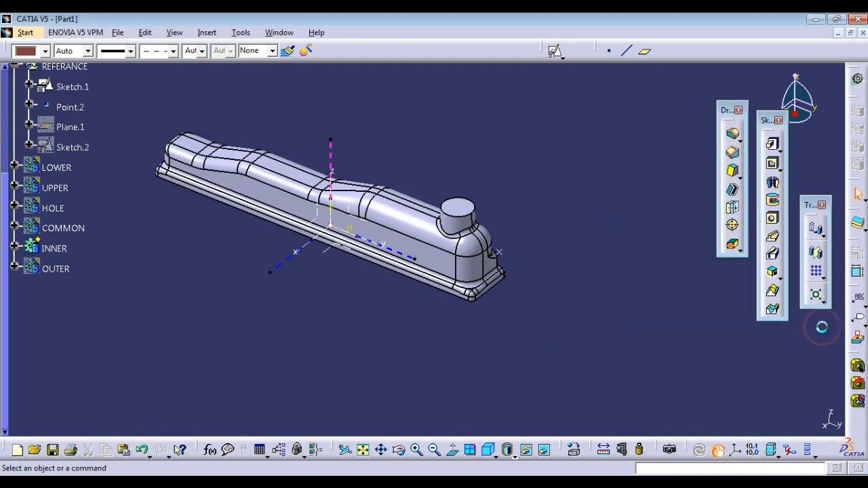
# - Define the INNER body as the work object
pyautogui.click(56, 248)
pyautogui.rightClick(54, 248)
pyautogui.click(109, 305)
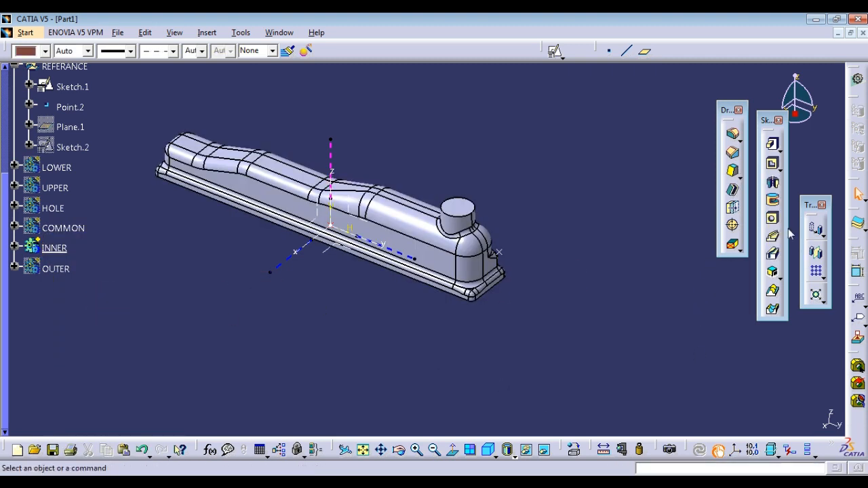
# - Apply a -2 mm Thickness to INNER's tangent-continuous outer faces, leaving out the boss's top face, and update the part
pyautogui.click(732, 209)
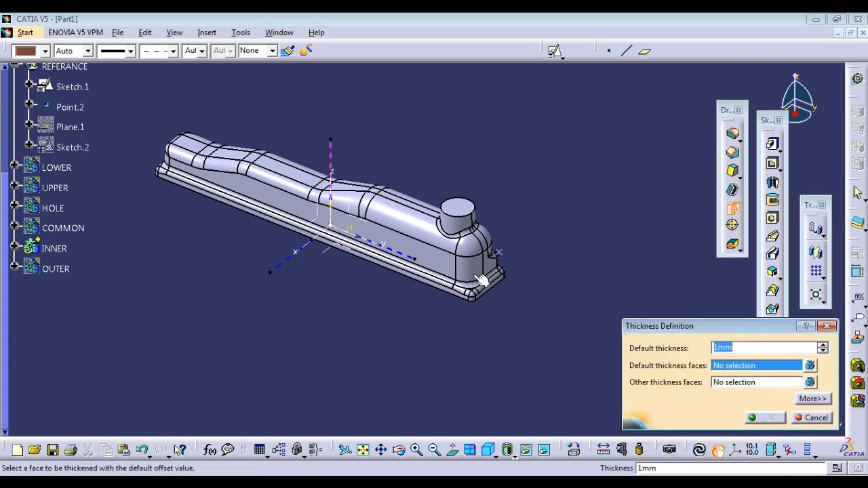
pyautogui.click(430, 238)
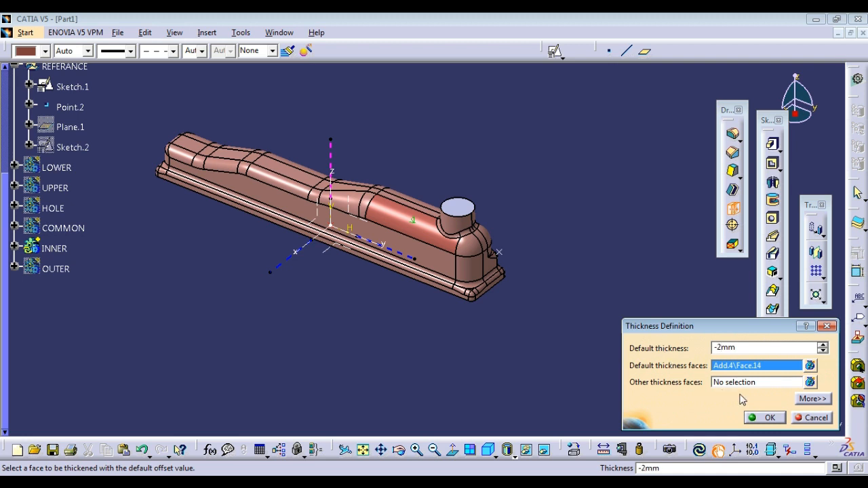
pyautogui.click(761, 418)
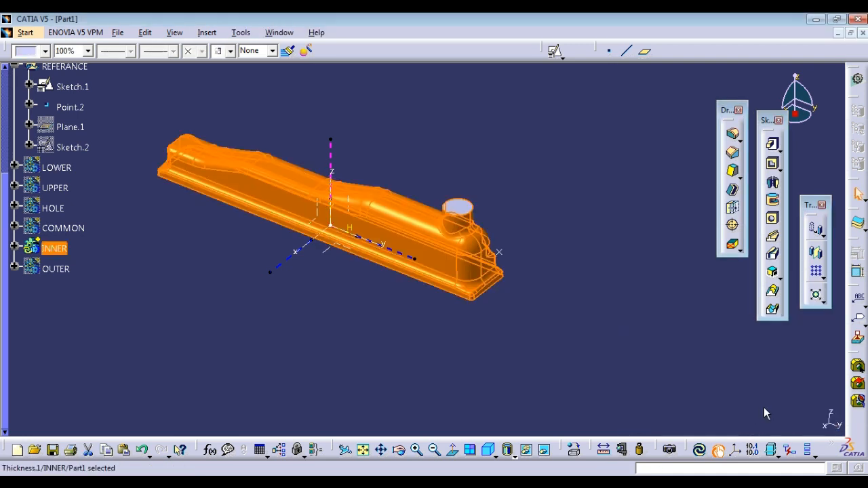
pyautogui.click(582, 310)
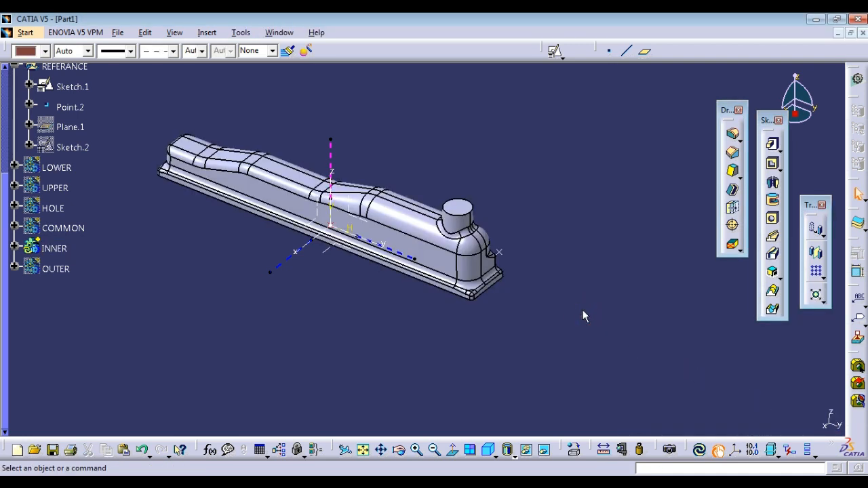
pyautogui.click(582, 310)
pyautogui.click(699, 449)
# - Insert a new body into the part and rename it FINAL
pyautogui.click(207, 34)
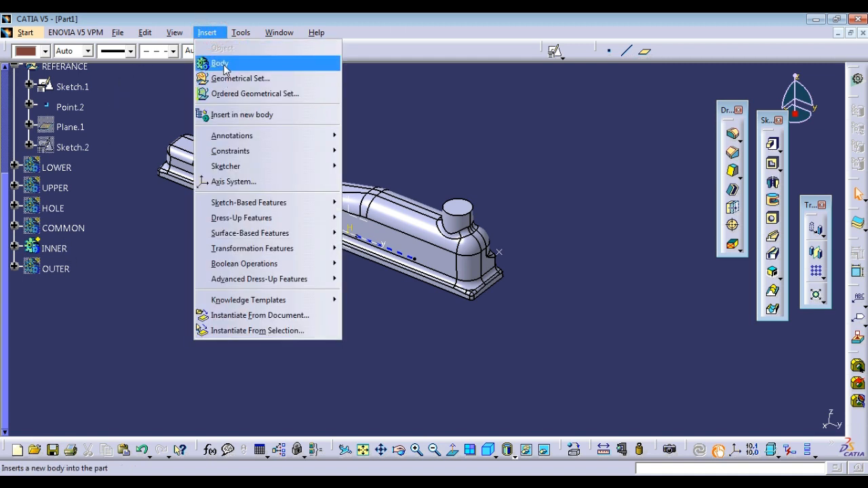
pyautogui.click(218, 64)
pyautogui.rightClick(58, 290)
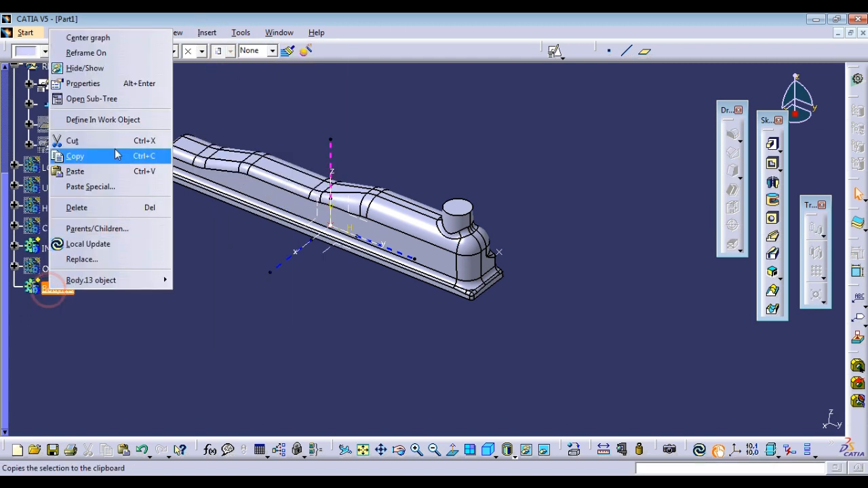
pyautogui.click(101, 84)
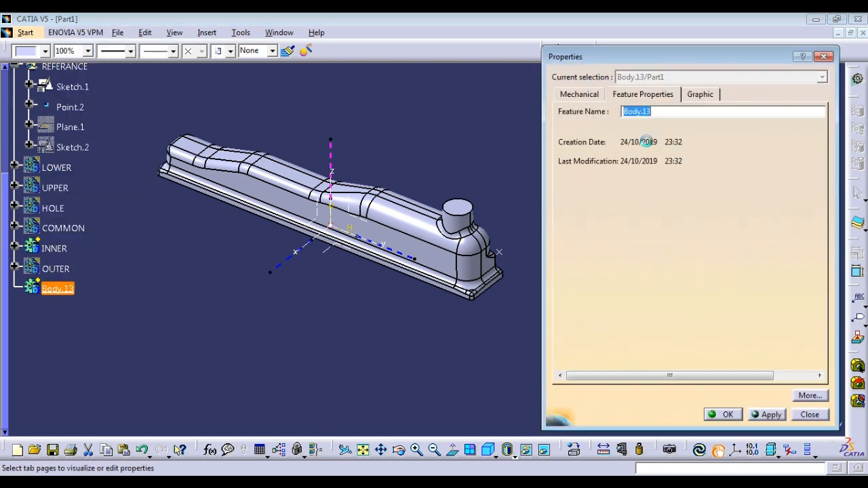
pyautogui.write('FINAL')
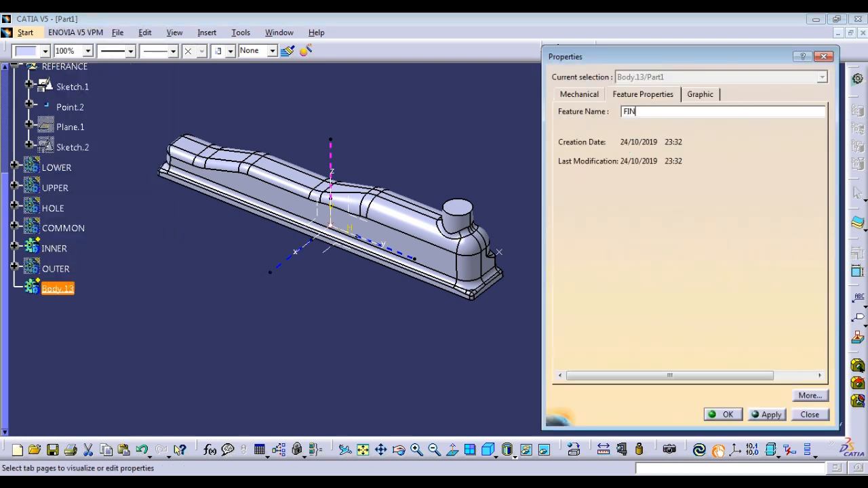
pyautogui.click(714, 419)
pyautogui.click(64, 305)
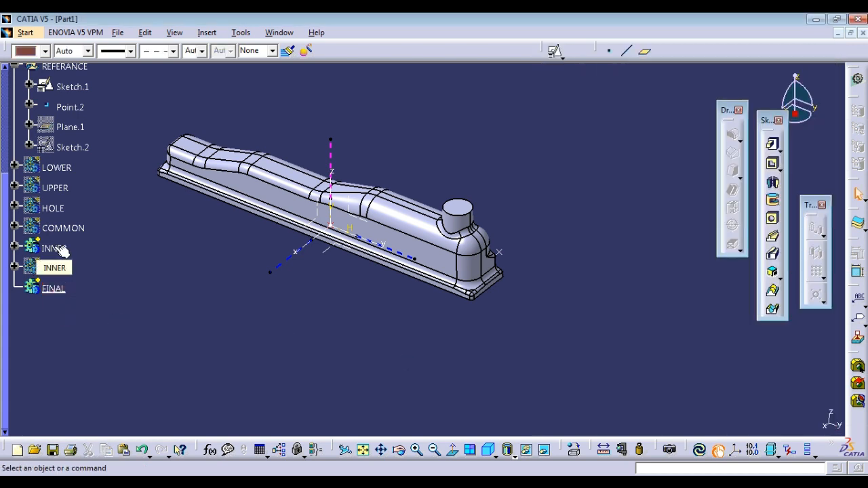
pyautogui.rightClick(63, 251)
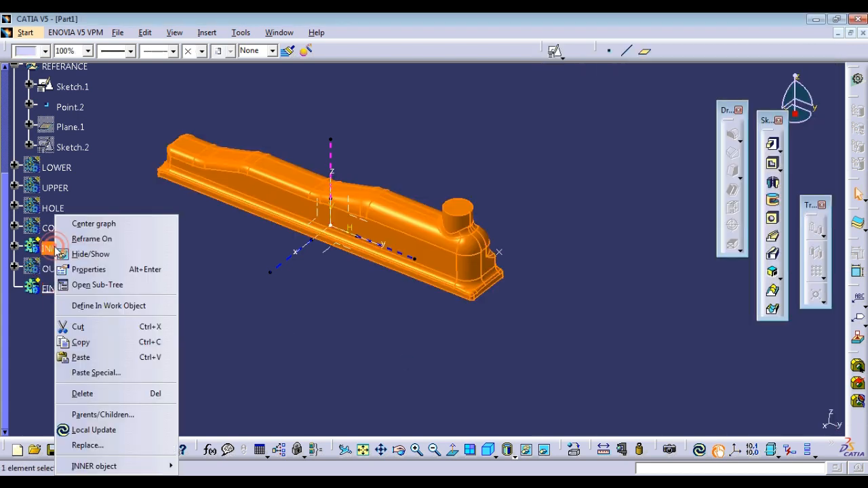
pyautogui.click(112, 260)
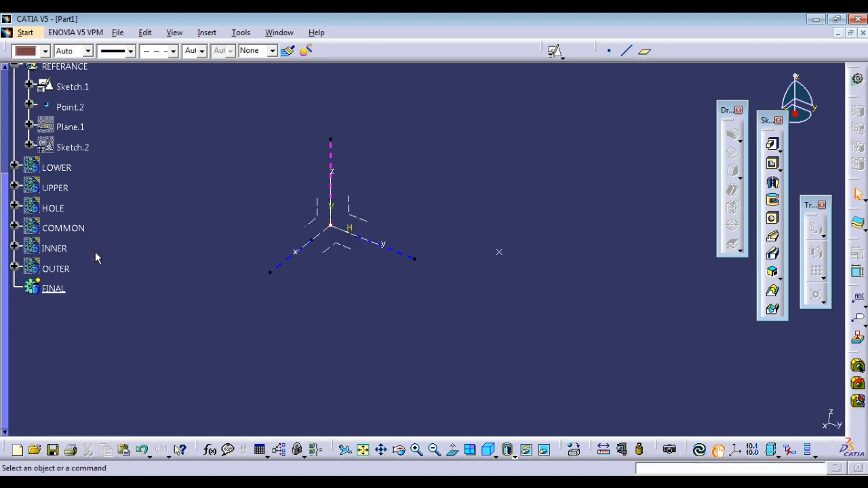
pyautogui.click(61, 249)
pyautogui.rightClick(61, 250)
pyautogui.click(87, 252)
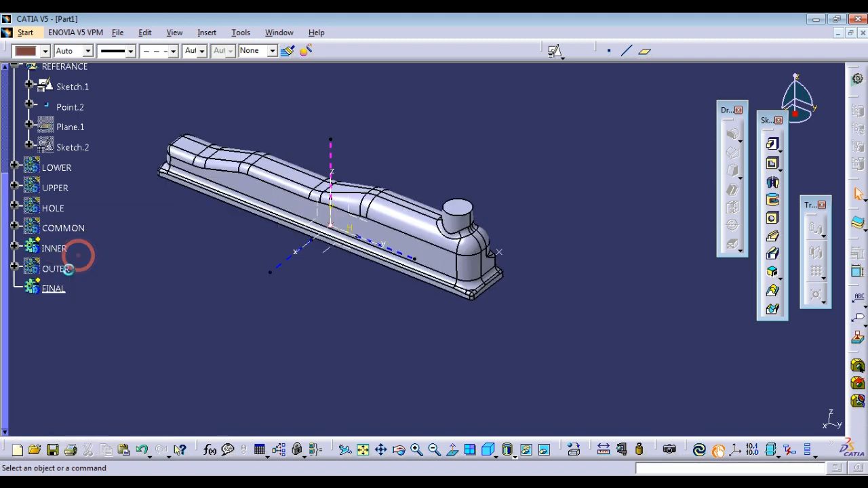
# - Colour the INNER body tan
pyautogui.click(59, 249)
pyautogui.click(45, 52)
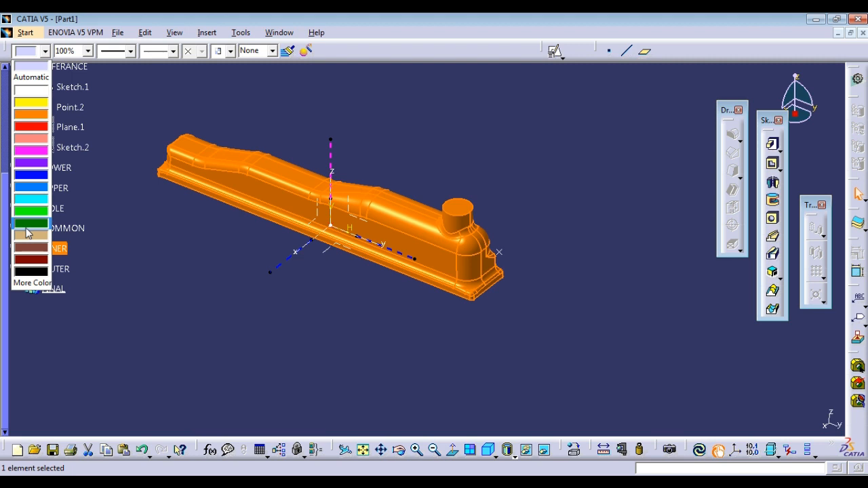
pyautogui.click(30, 234)
pyautogui.click(160, 293)
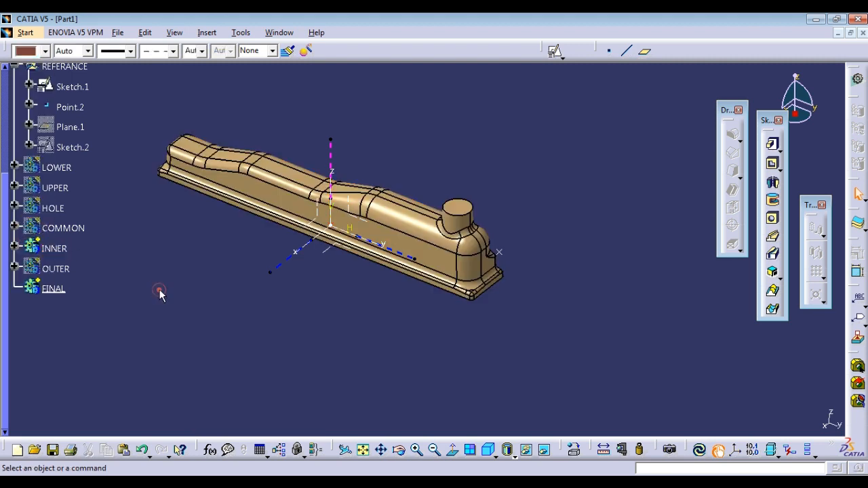
# - Show the OUTER body and colour it cyan
pyautogui.rightClick(61, 270)
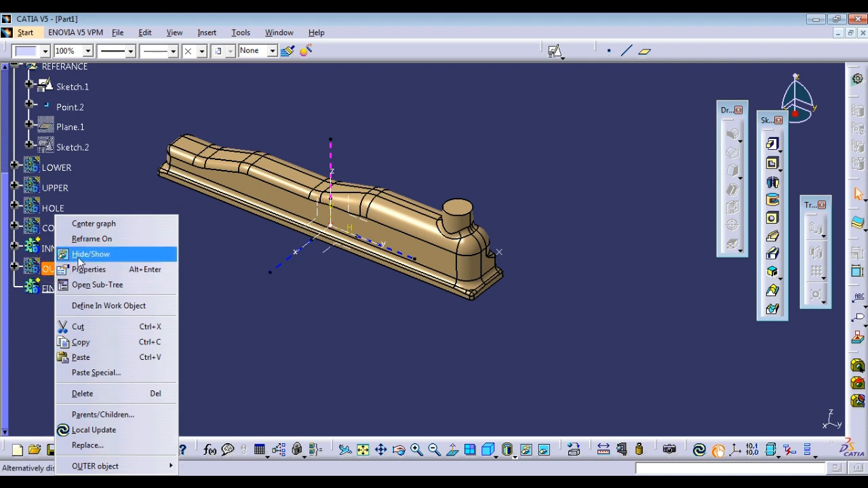
pyautogui.click(80, 253)
pyautogui.click(59, 270)
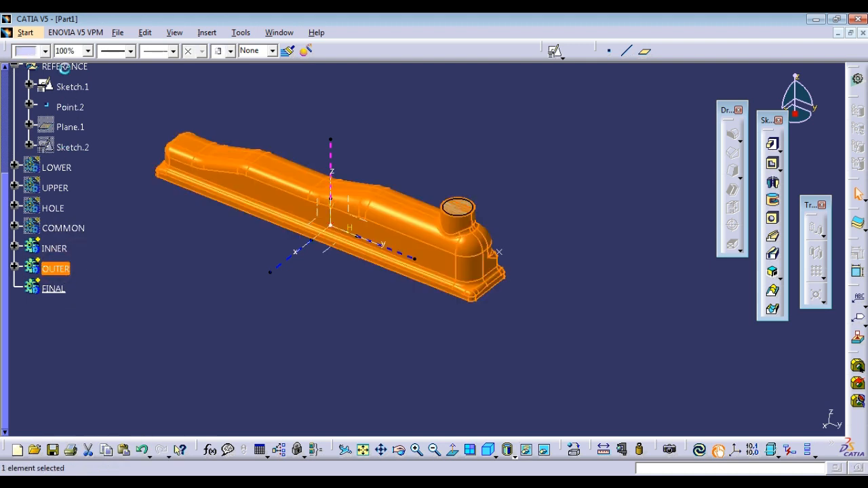
pyautogui.click(45, 51)
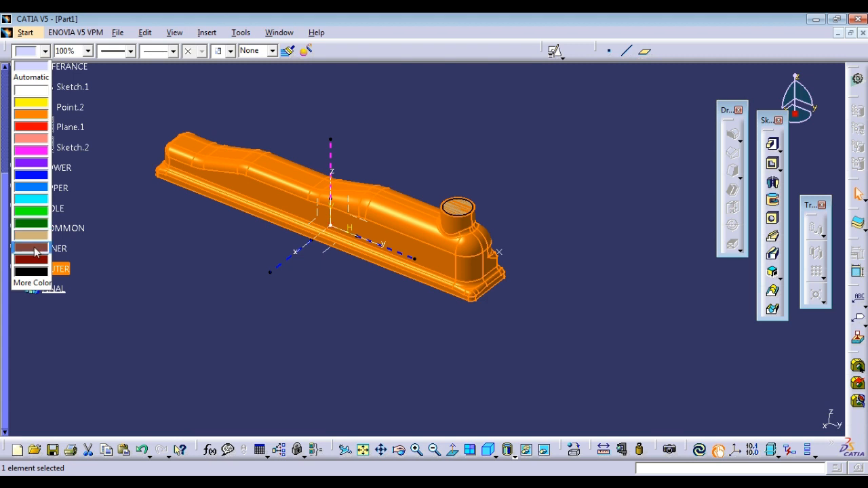
pyautogui.click(32, 201)
pyautogui.click(156, 277)
pyautogui.click(156, 277)
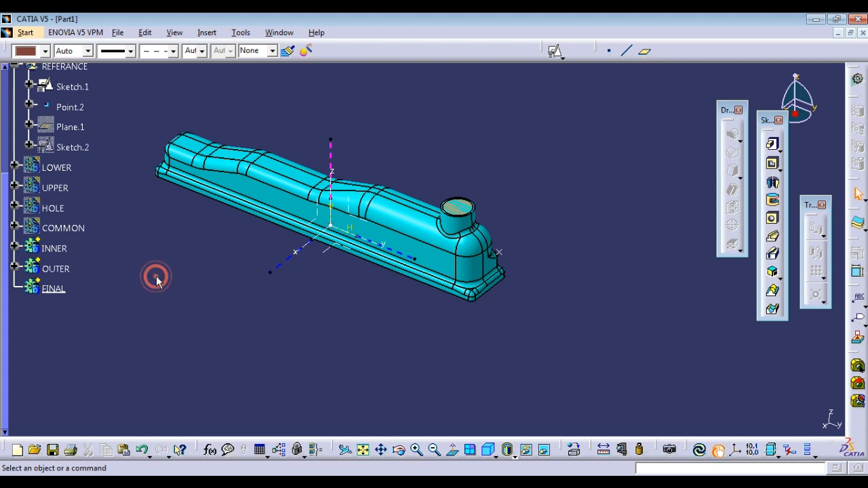
# - Try to combine the OUTER body with FINAL through a Boolean operation, picking FINAL as the affected body
pyautogui.click(61, 269)
pyautogui.rightClick(59, 269)
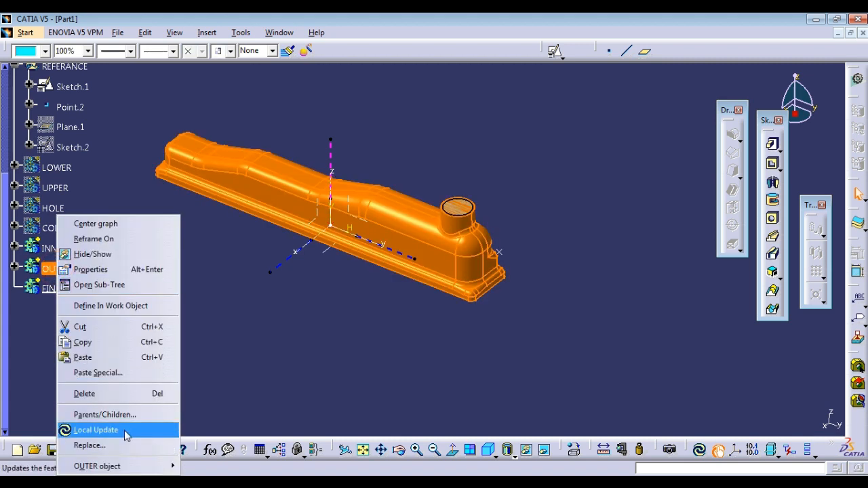
pyautogui.moveTo(132, 464)
pyautogui.click(223, 310)
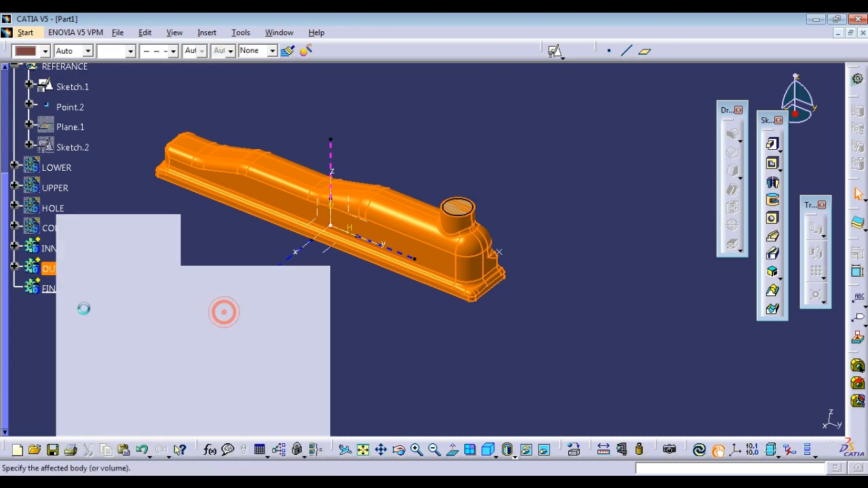
pyautogui.click(53, 291)
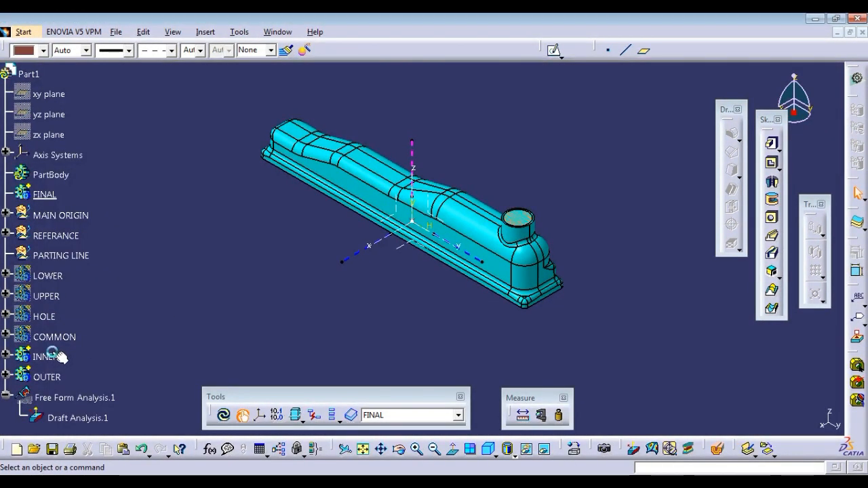
# - Hide the INNER and OUTER bodies
pyautogui.click(46, 356)
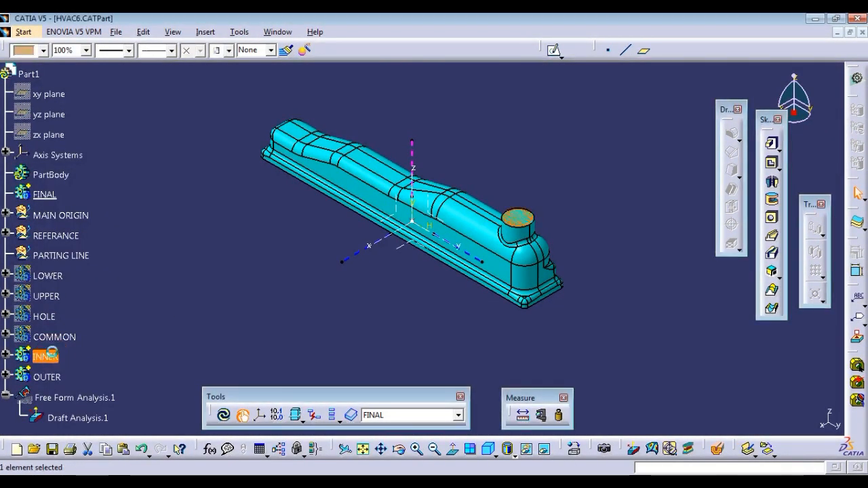
pyautogui.rightClick(47, 355)
pyautogui.click(76, 130)
pyautogui.click(34, 378)
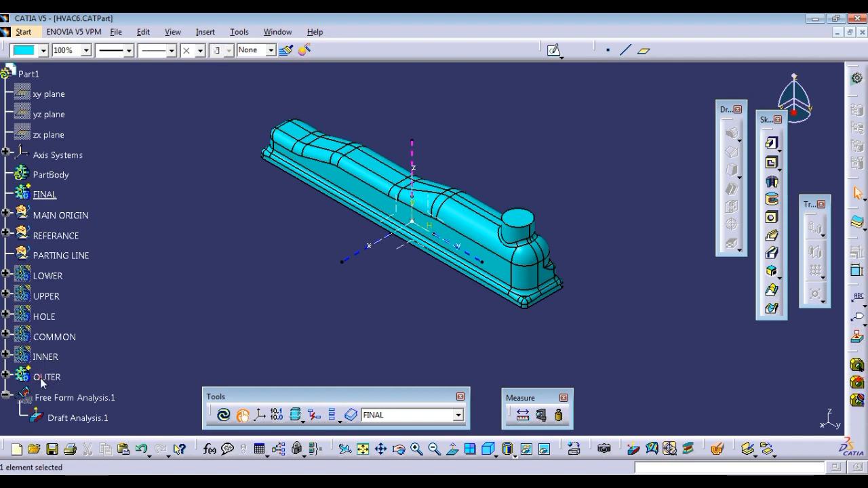
pyautogui.rightClick(40, 378)
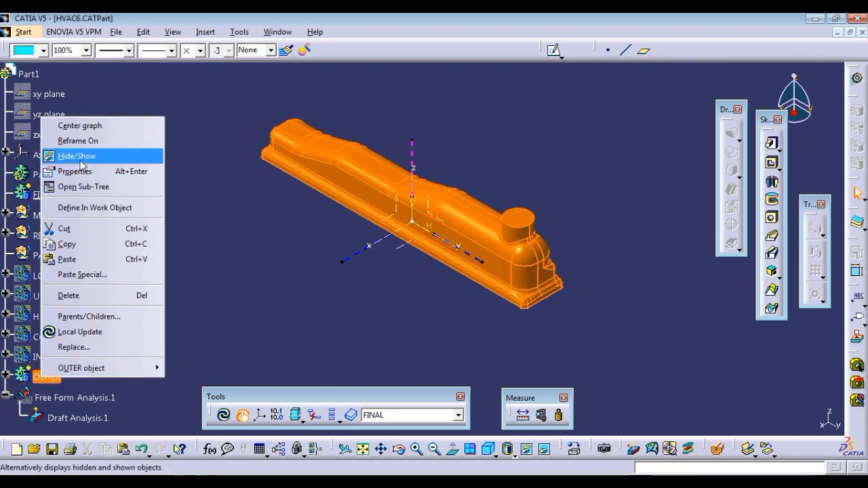
pyautogui.click(81, 157)
# - Show the UPPER body
pyautogui.rightClick(45, 301)
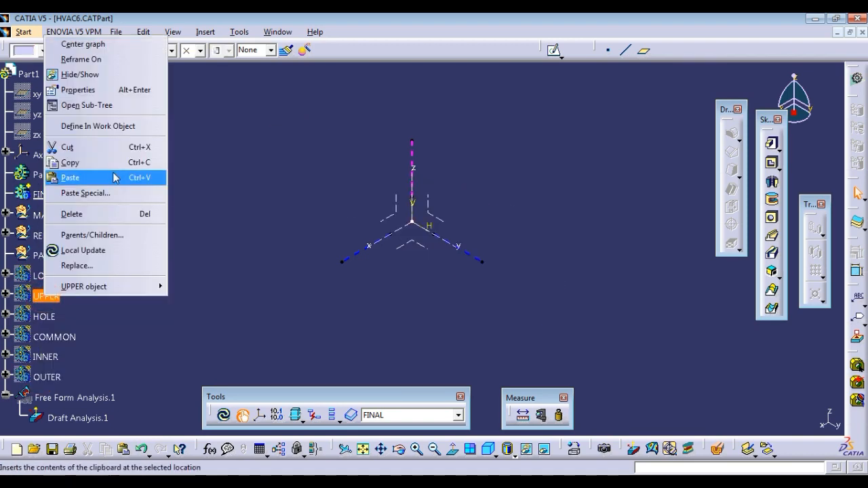
pyautogui.click(100, 93)
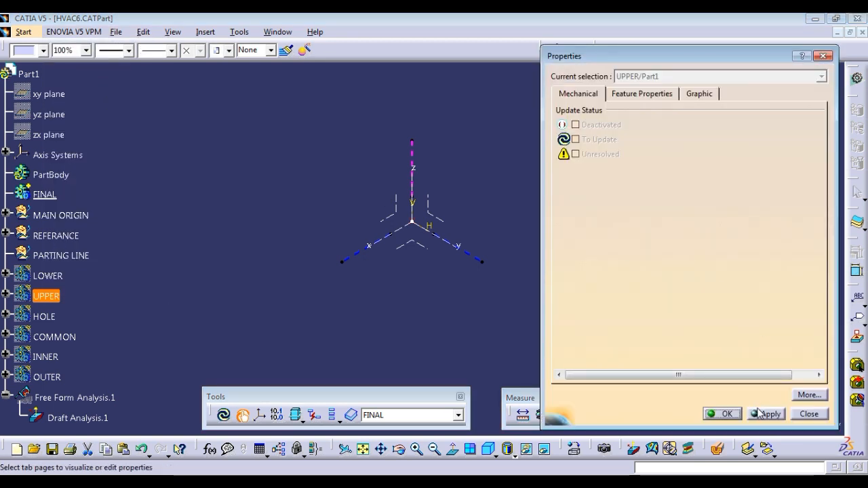
pyautogui.click(810, 414)
pyautogui.rightClick(59, 299)
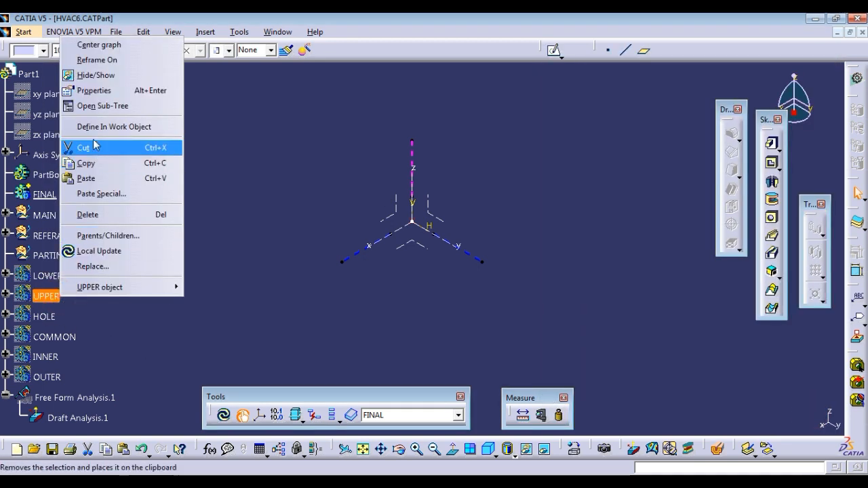
pyautogui.click(106, 76)
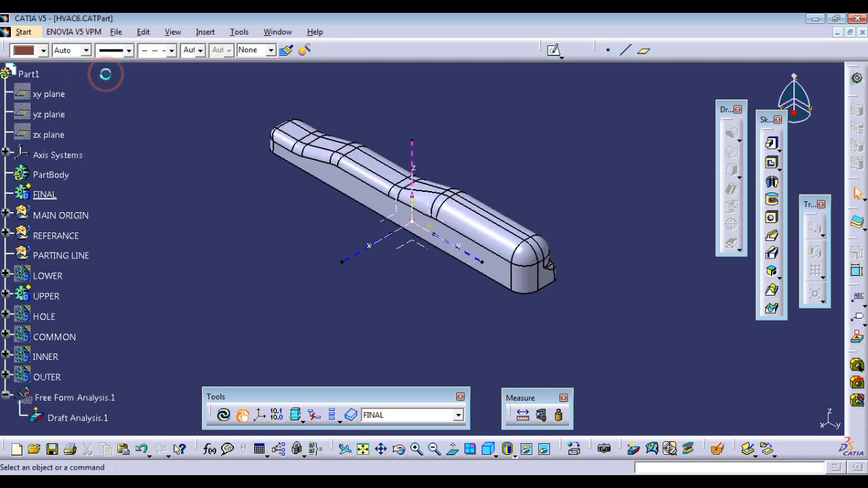
pyautogui.click(339, 247)
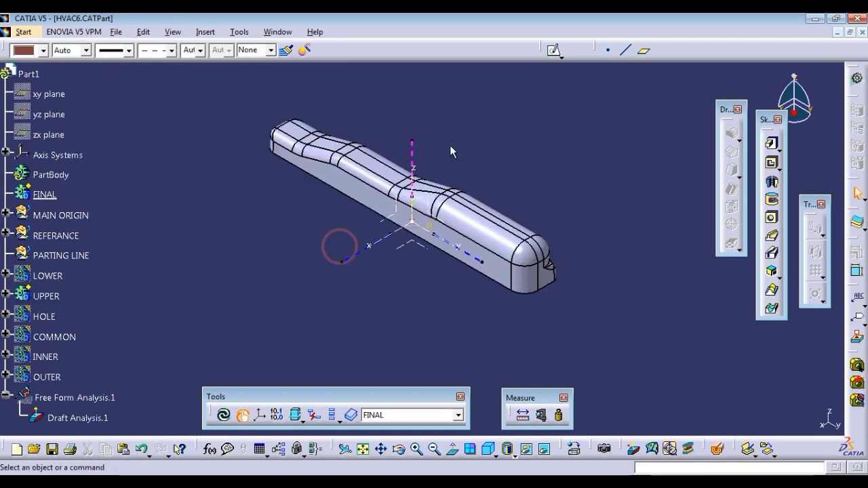
# - Define the REFERANCE geometrical set as the work object
pyautogui.click(561, 57)
pyautogui.click(546, 144)
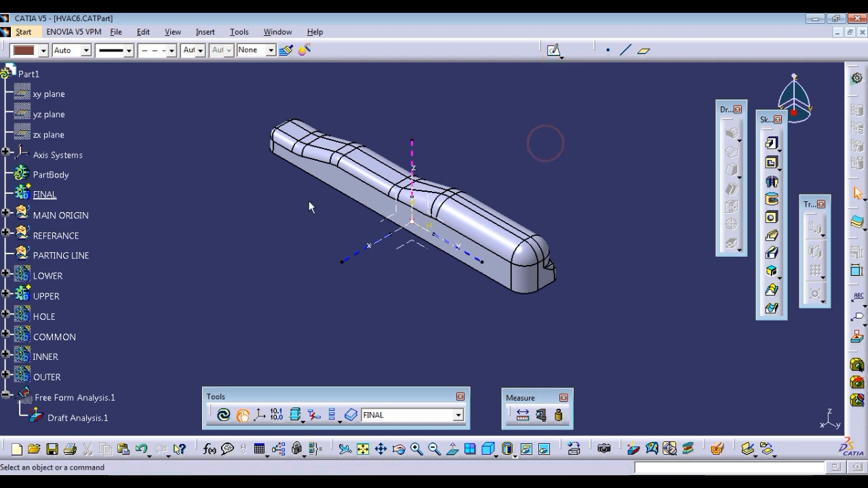
pyautogui.click(76, 237)
pyautogui.rightClick(74, 236)
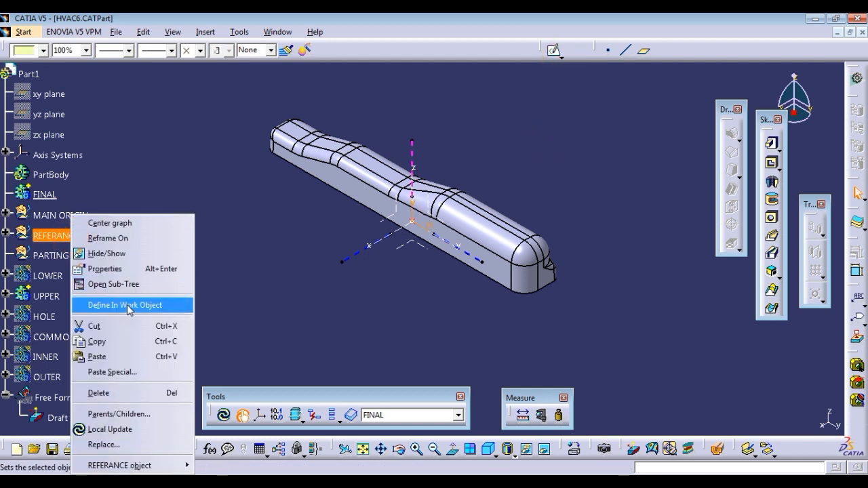
pyautogui.click(127, 306)
# - Create a positioned sketch on the axis system's YZ plane, with its origin projected from Point.1 and its H direction parallel to Line.2
pyautogui.click(561, 59)
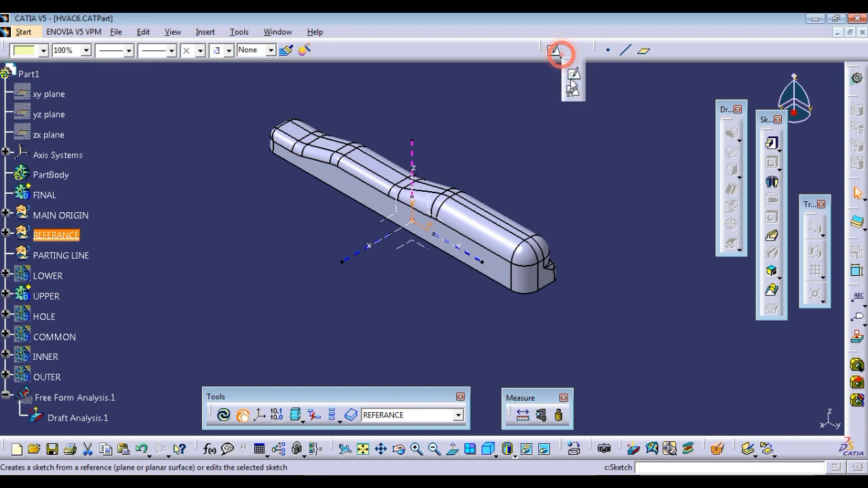
pyautogui.click(574, 91)
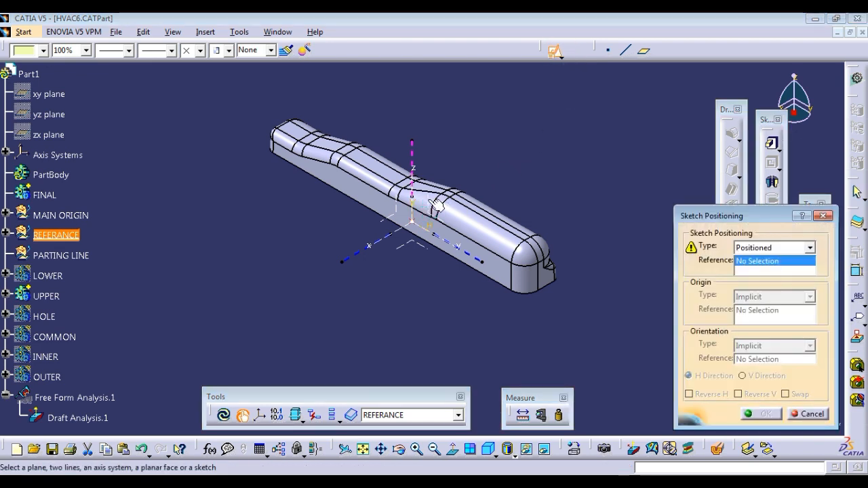
pyautogui.click(425, 208)
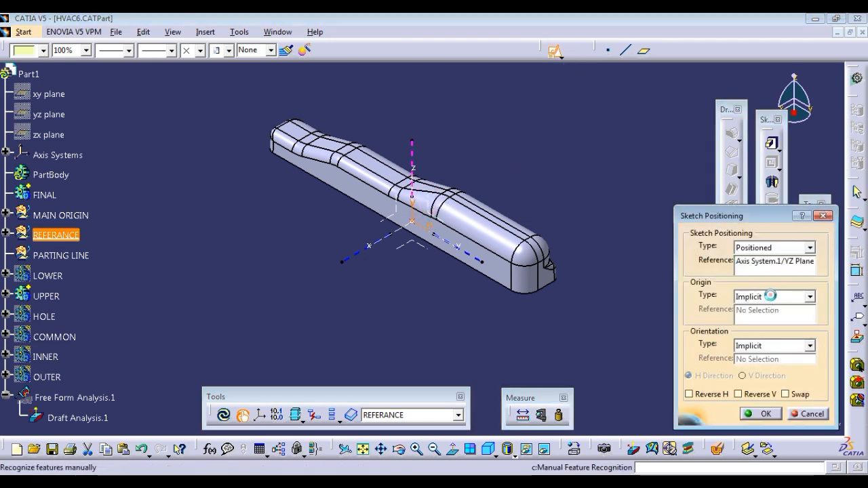
pyautogui.click(807, 297)
pyautogui.click(755, 326)
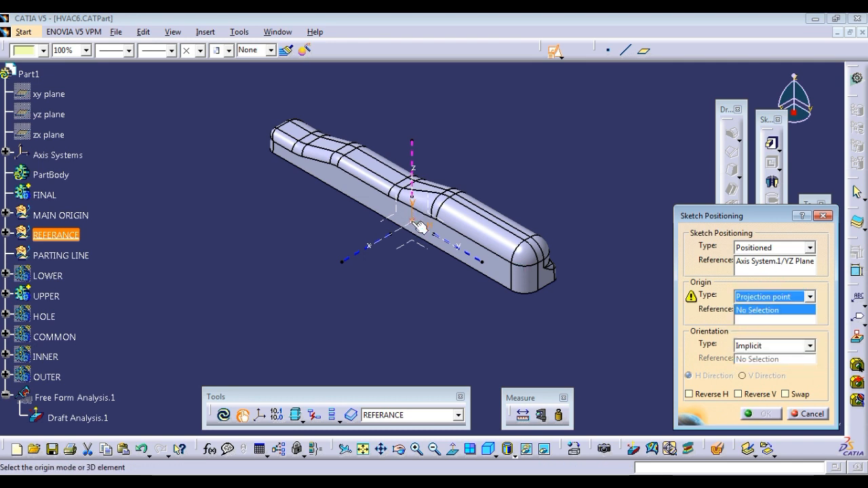
pyautogui.click(414, 222)
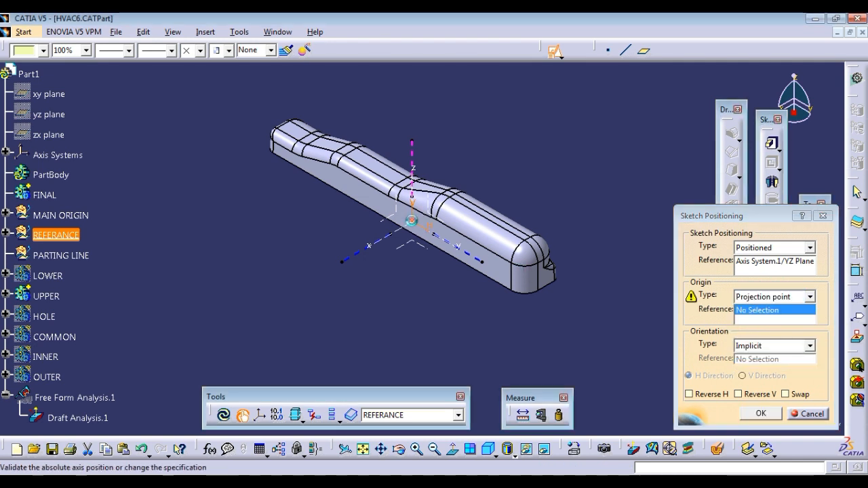
pyautogui.click(757, 347)
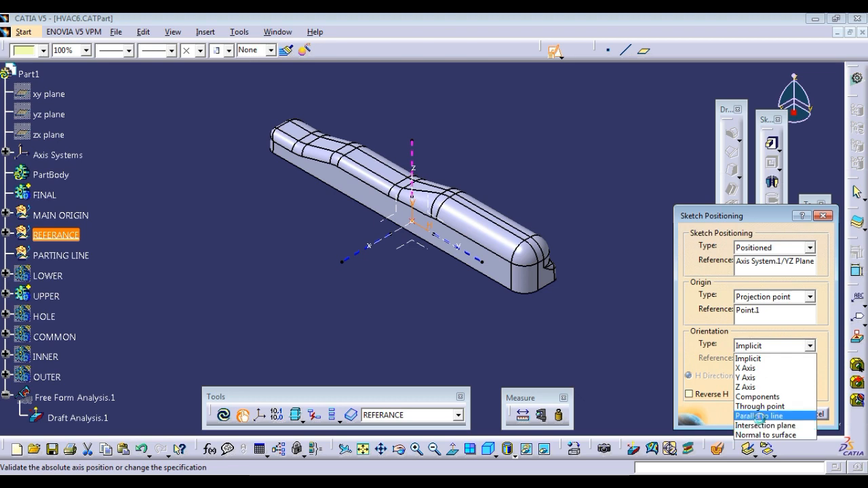
pyautogui.click(759, 416)
pyautogui.click(479, 260)
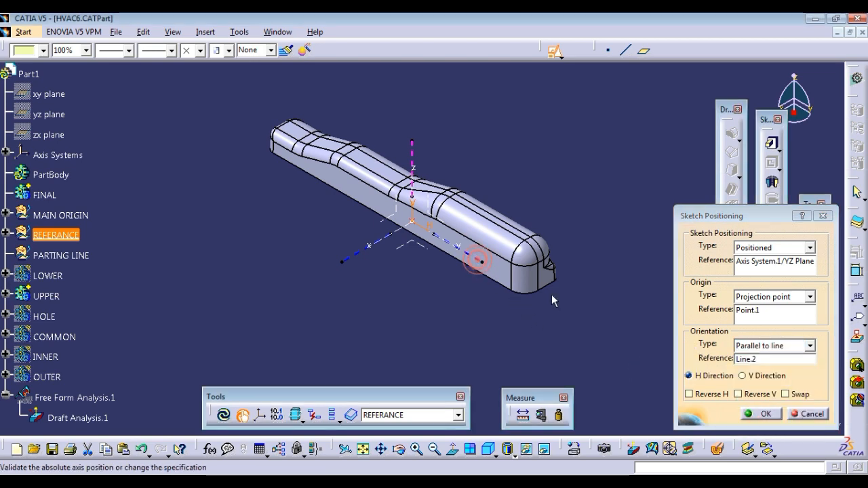
pyautogui.click(761, 414)
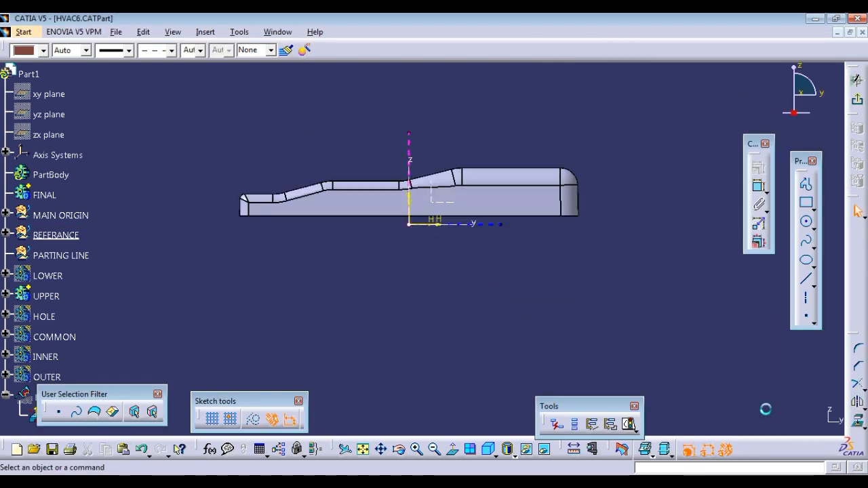
# - Draw a vertical line about 173 mm along H from the sketch origin, crossing UPPER near the rounded end of its taller section
pyautogui.click(806, 279)
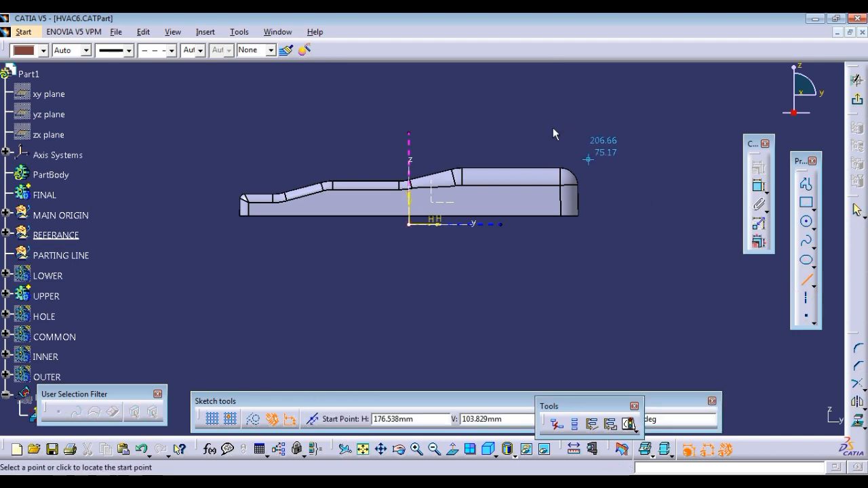
pyautogui.click(560, 93)
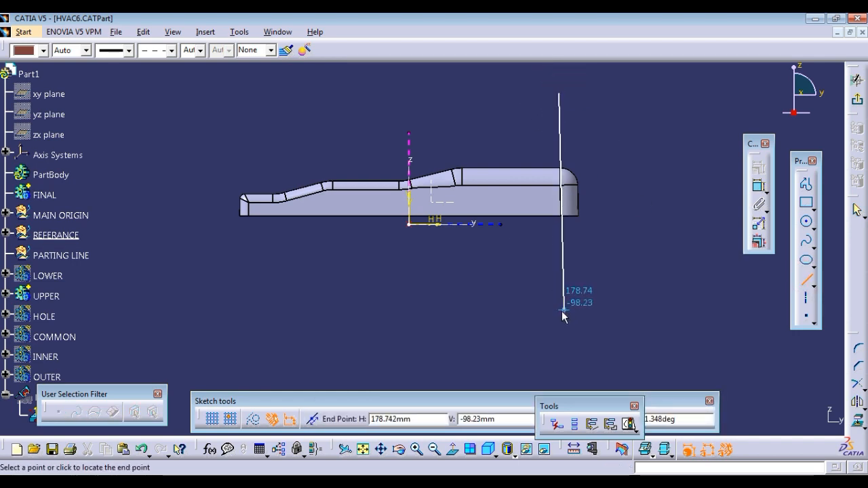
pyautogui.click(560, 311)
pyautogui.click(614, 263)
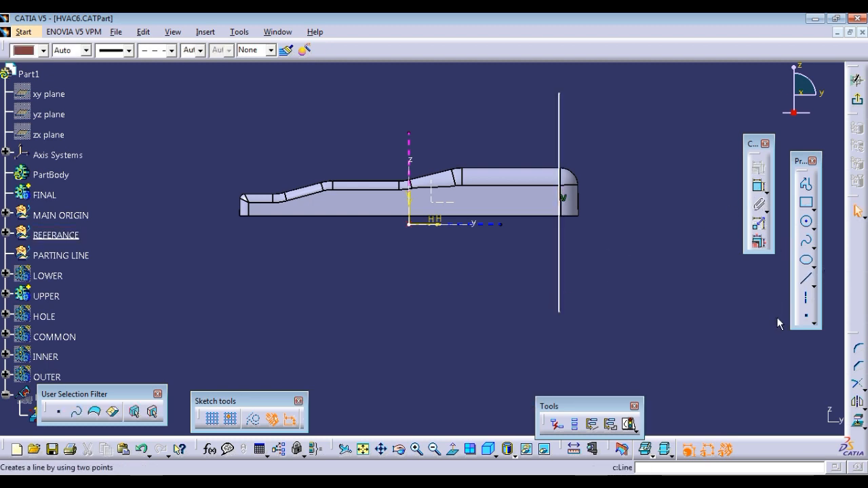
# - Put the 3D background in low light and constrain the line 170 mm from the sketch's vertical axis
pyautogui.click(759, 187)
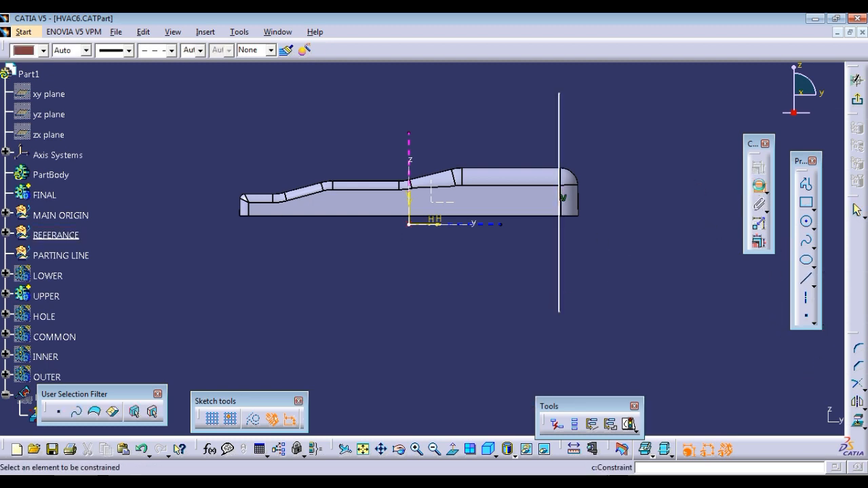
pyautogui.click(653, 458)
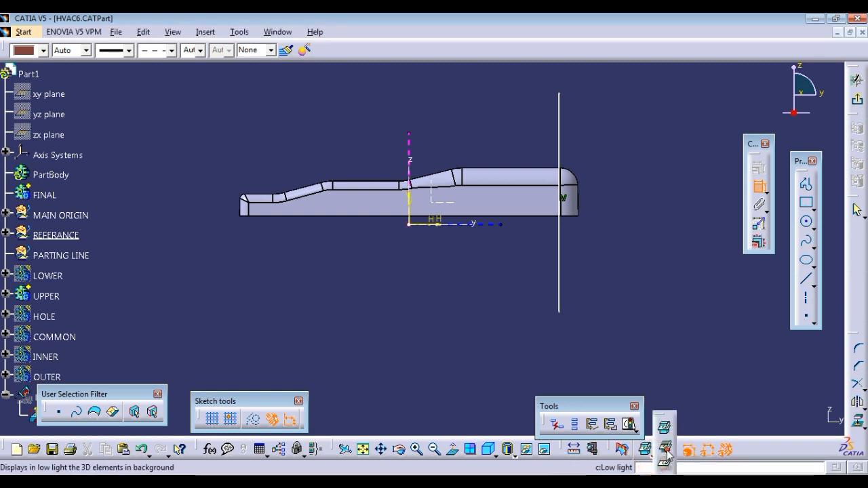
pyautogui.click(664, 424)
pyautogui.click(409, 204)
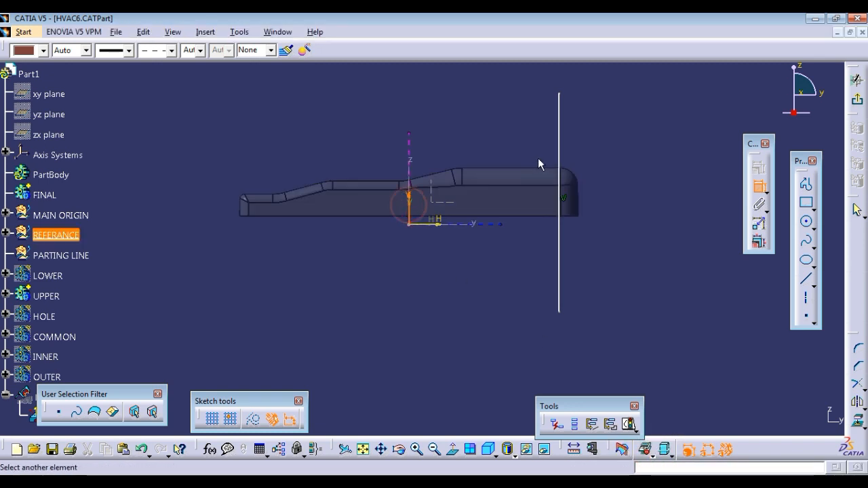
pyautogui.click(559, 129)
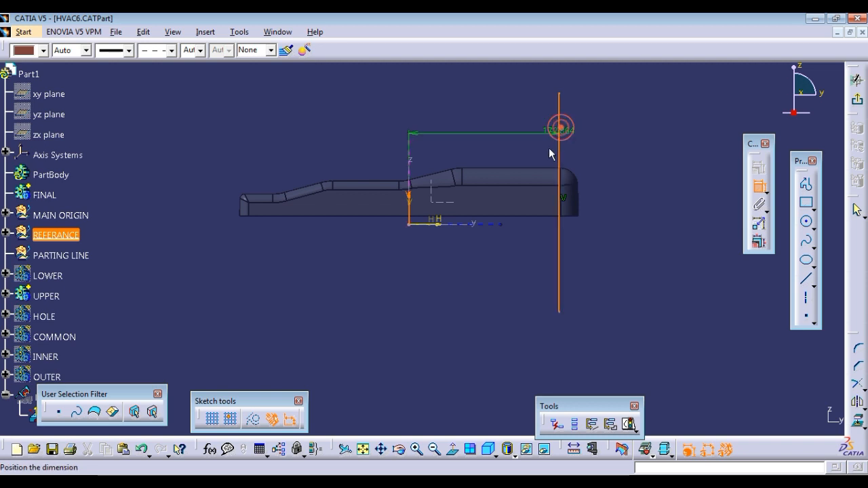
pyautogui.click(514, 334)
pyautogui.doubleClick(514, 334)
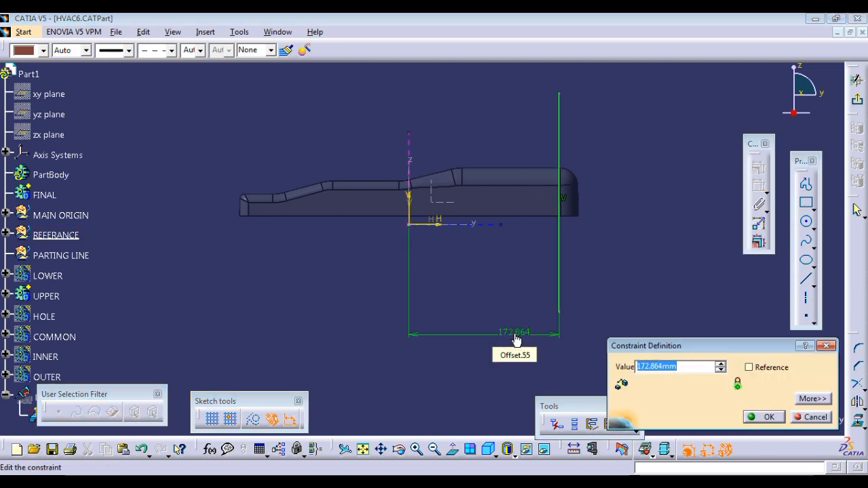
pyautogui.write('170')
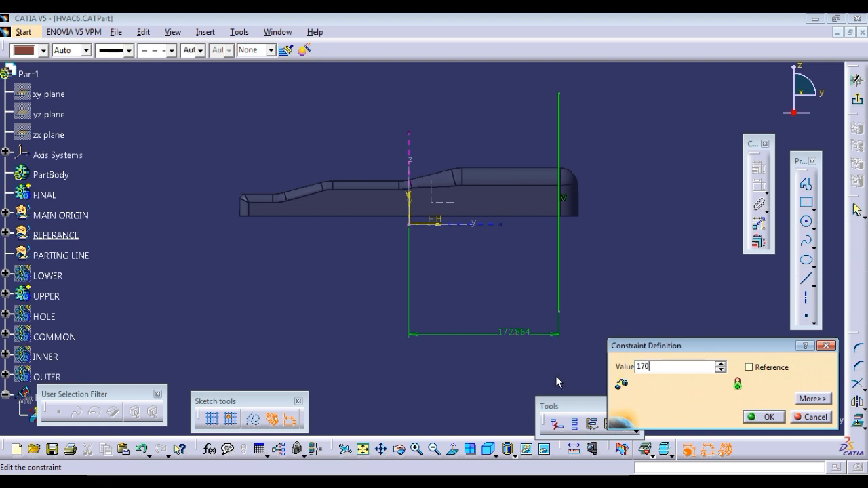
pyautogui.click(765, 417)
pyautogui.click(560, 314)
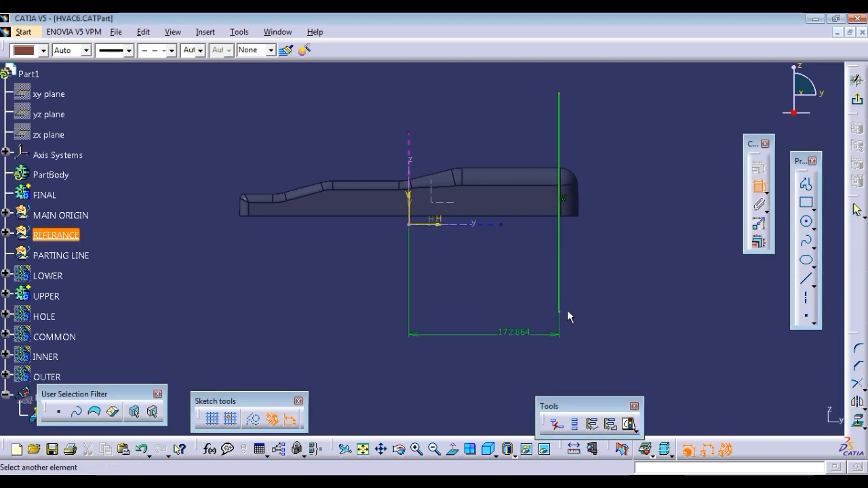
# - Dimension the line's upper endpoint from the sketch's horizontal axis, and dimension the vertical distance between the line's two endpoints
pyautogui.click(439, 222)
pyautogui.click(654, 176)
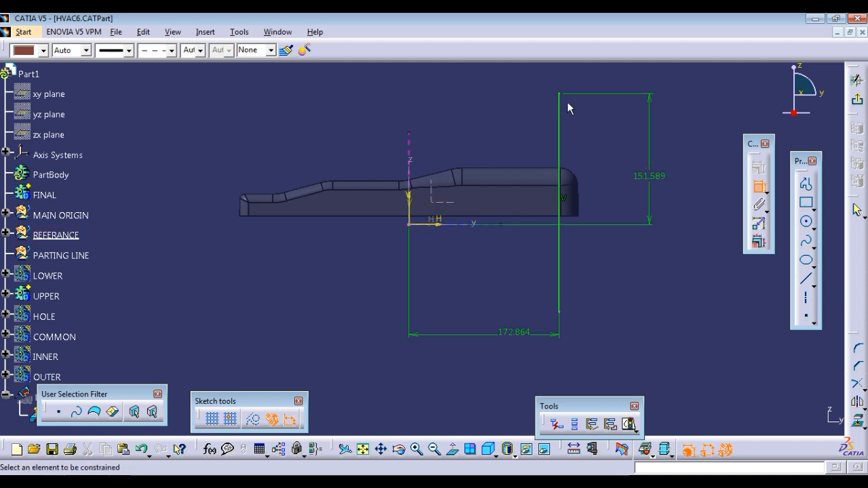
pyautogui.click(560, 93)
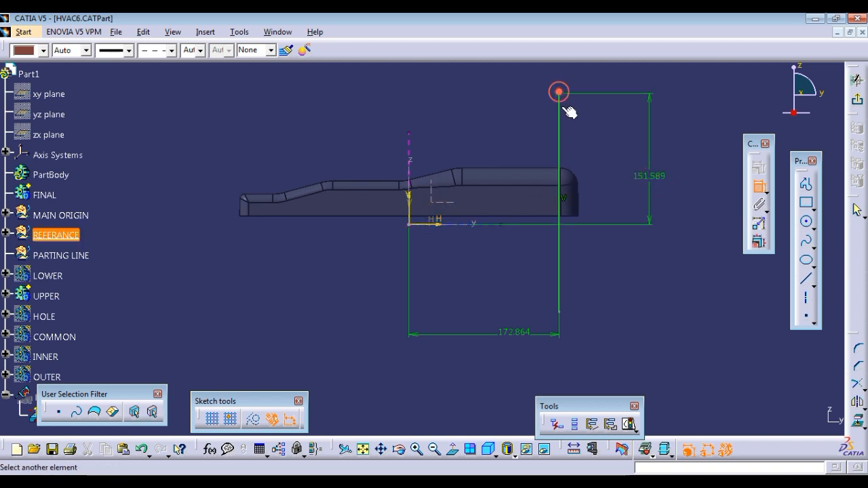
pyautogui.click(568, 317)
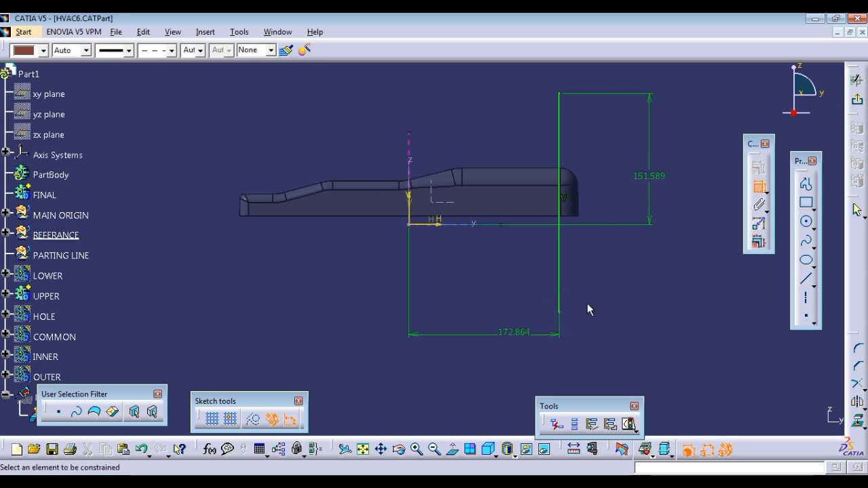
pyautogui.click(561, 312)
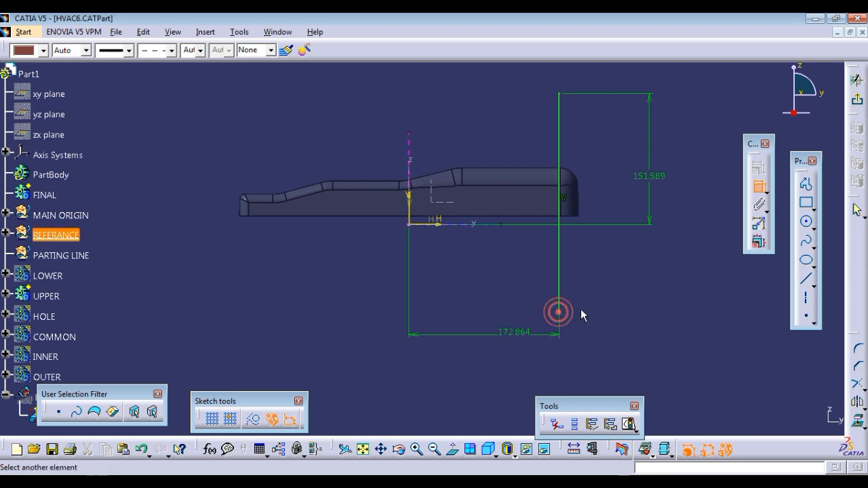
pyautogui.click(560, 93)
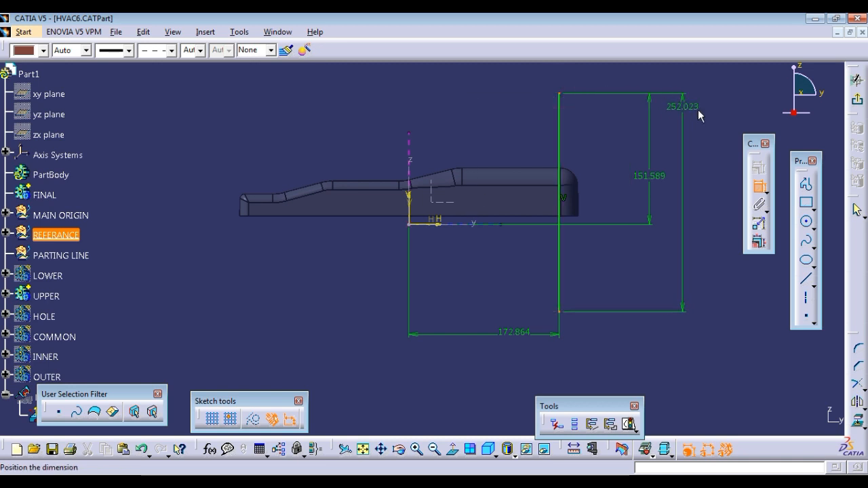
pyautogui.click(699, 111)
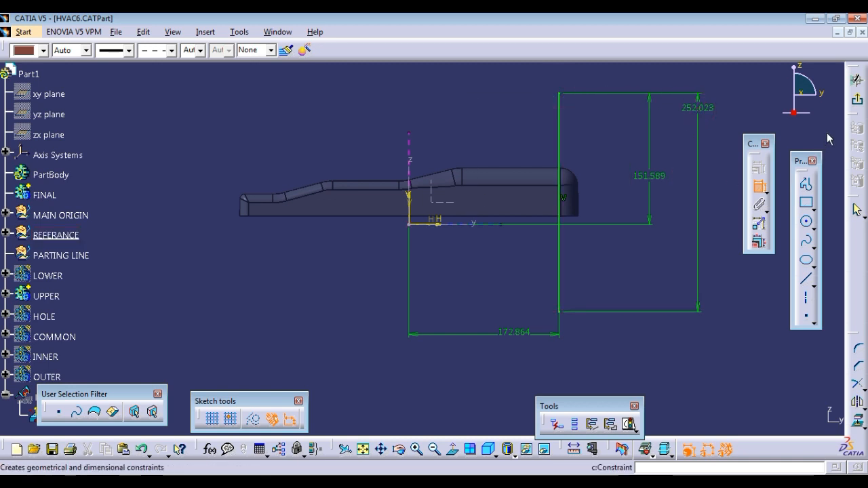
# - Check the sketch's solving status and exit the sketch
pyautogui.click(629, 424)
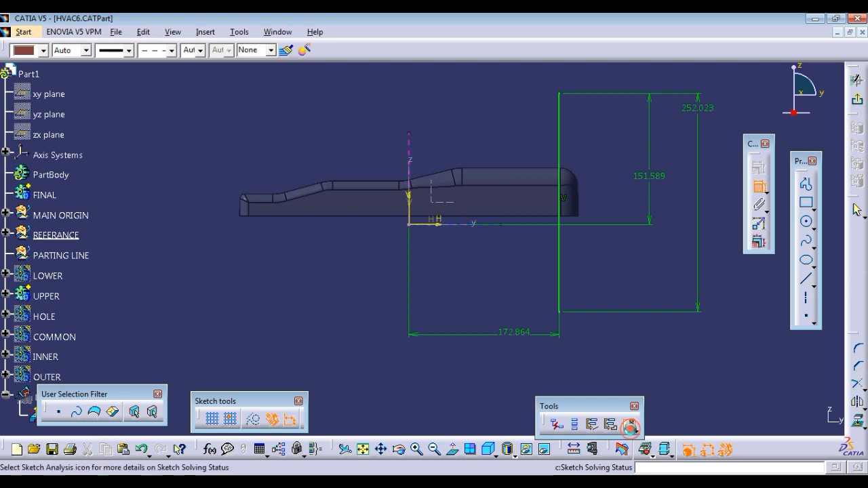
pyautogui.click(823, 372)
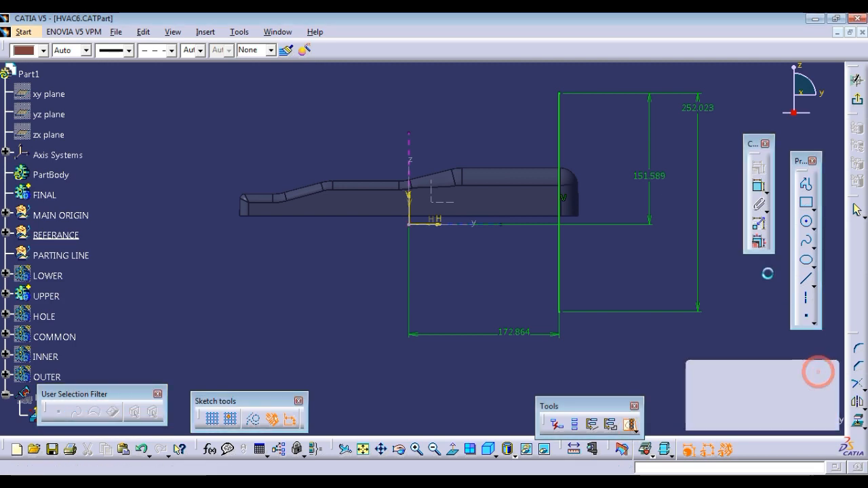
pyautogui.click(856, 81)
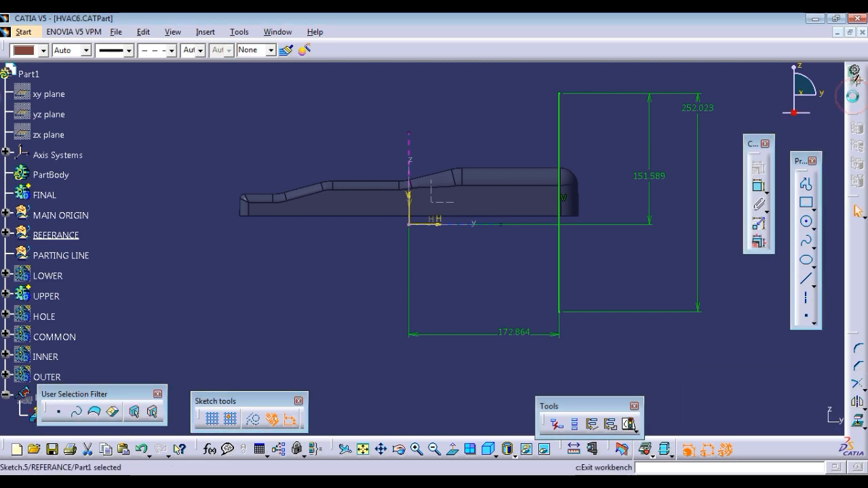
pyautogui.click(650, 136)
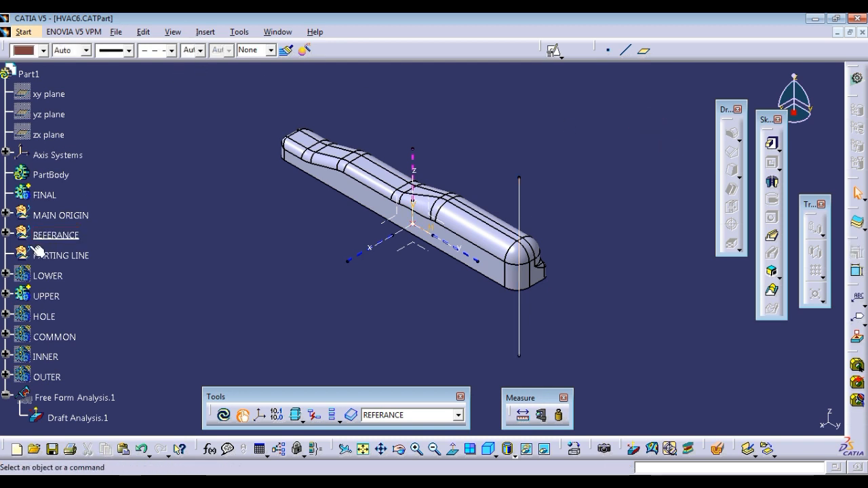
# - Insert two new bodies after the REFERANCE geometrical set in the tree
pyautogui.click(215, 33)
pyautogui.click(215, 61)
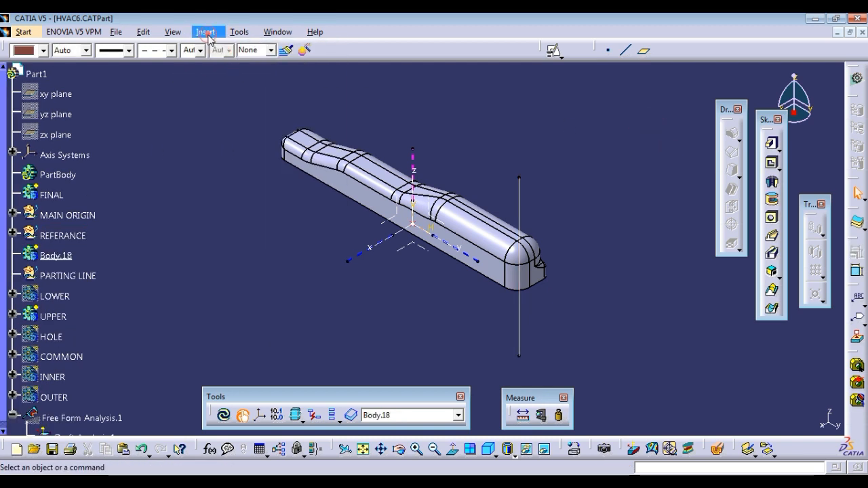
pyautogui.click(207, 33)
pyautogui.click(217, 64)
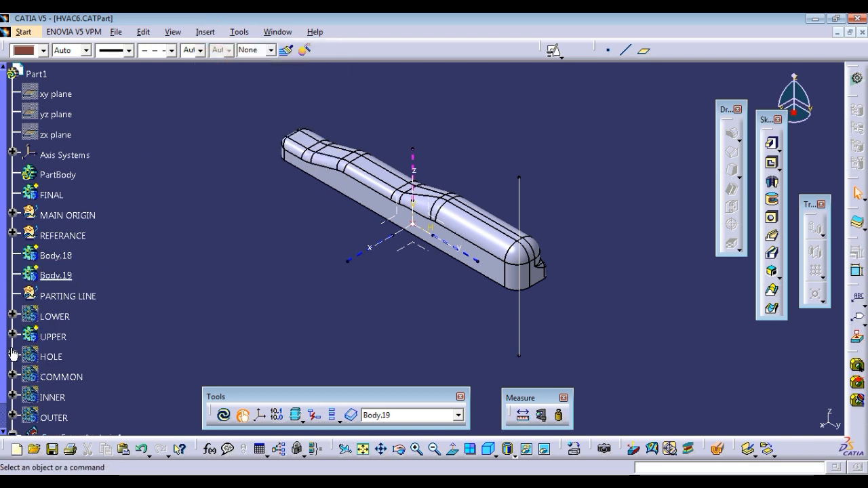
pyautogui.moveTo(4, 365); pyautogui.dragTo(6, 418)
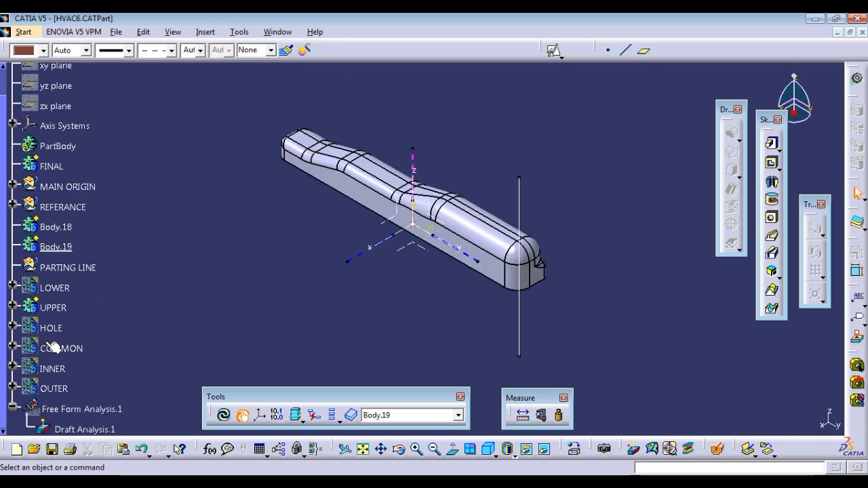
# - Rename the second new body, directly above PARTING LINE, as RIB BODD
pyautogui.rightClick(68, 246)
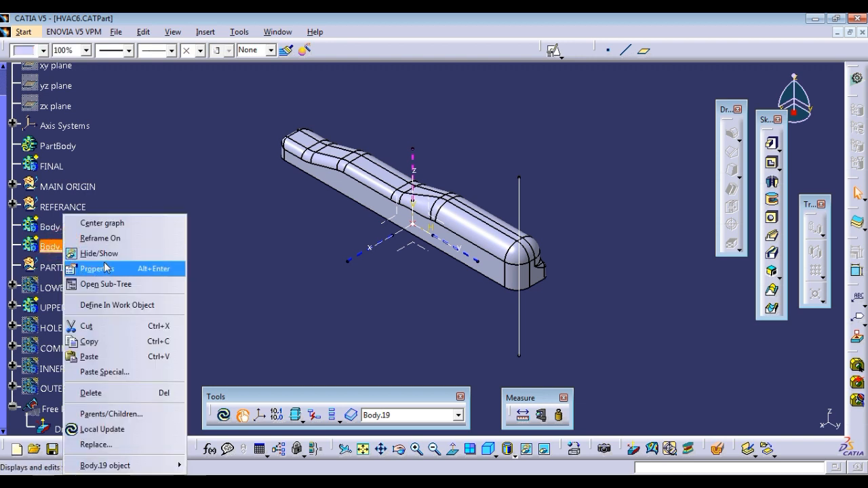
pyautogui.click(105, 270)
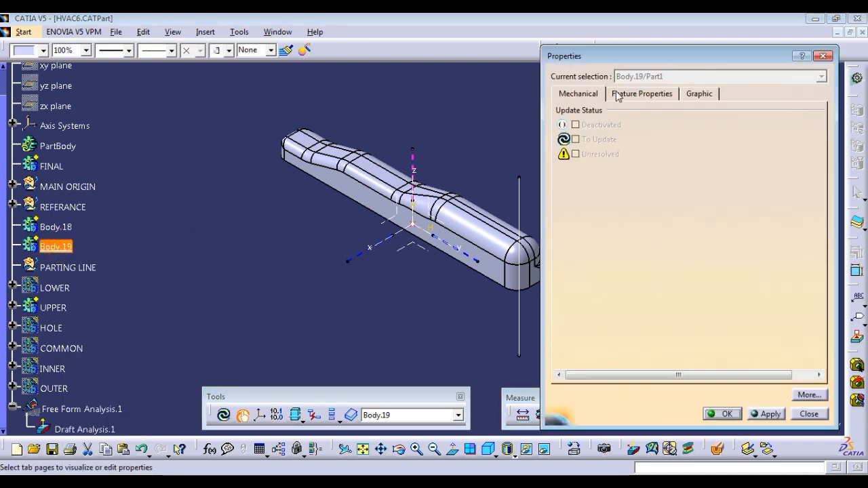
pyautogui.click(617, 97)
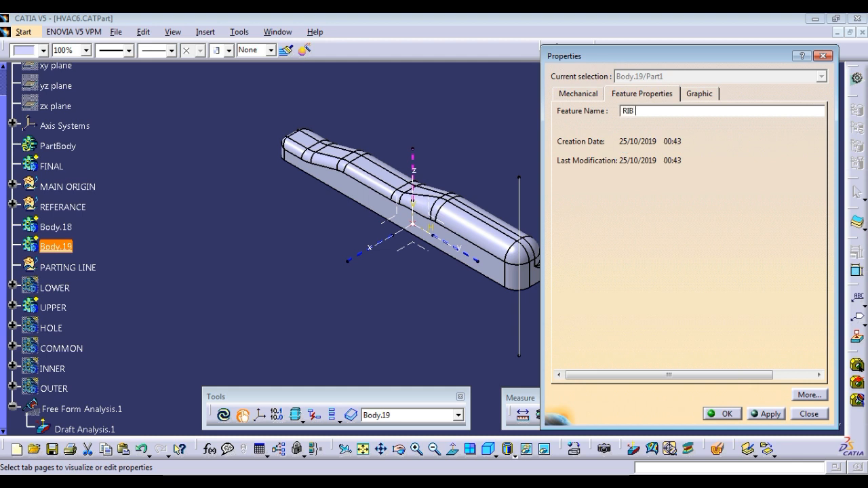
pyautogui.write('RIB BODD')
pyautogui.click(724, 415)
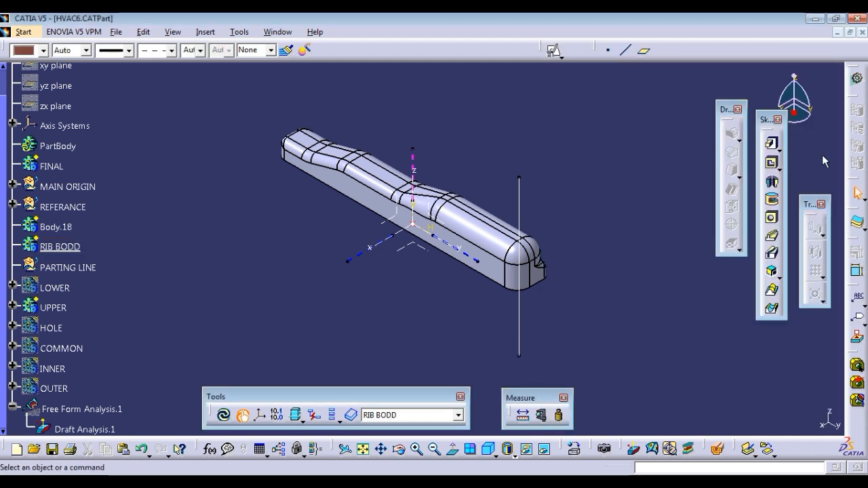
# - Pad the vertical line sketch 88 mm with mirrored extent as a thin pad 2 mm thick, using the neutral fiber option
pyautogui.click(771, 143)
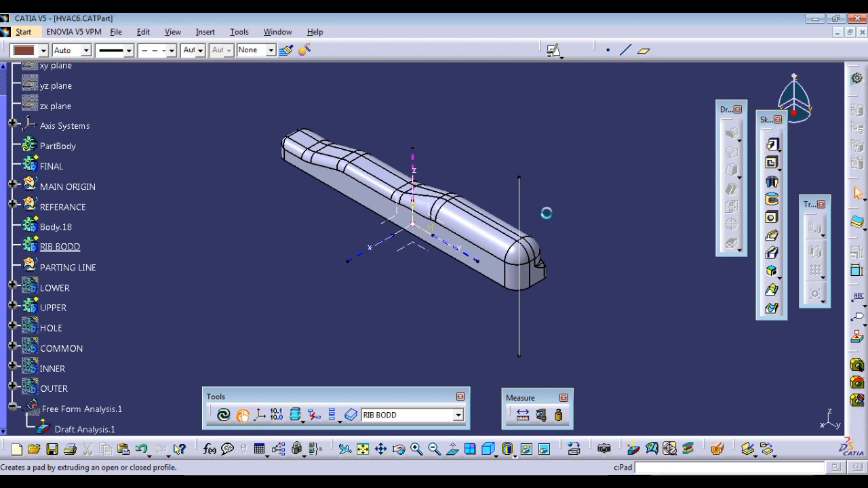
pyautogui.click(520, 184)
pyautogui.click(481, 288)
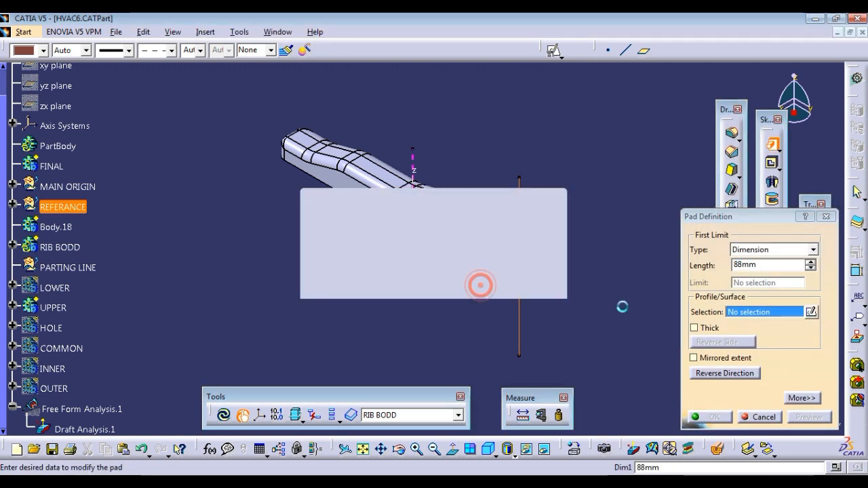
pyautogui.click(694, 328)
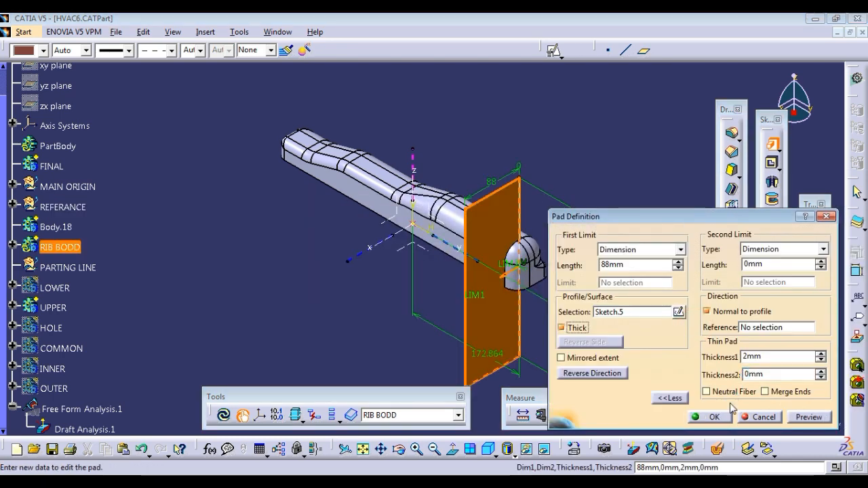
pyautogui.click(707, 391)
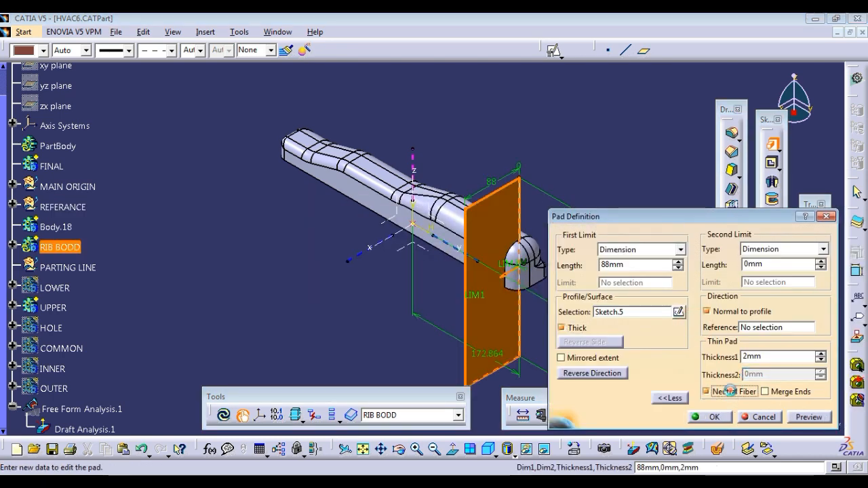
pyautogui.click(595, 360)
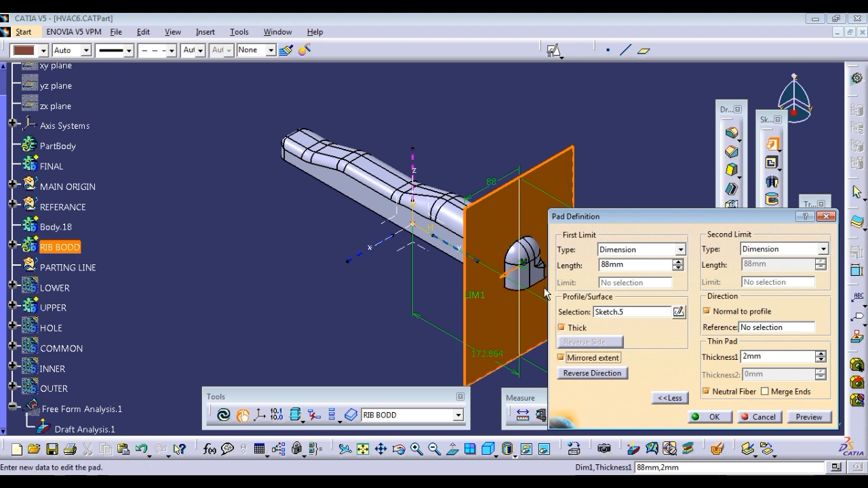
pyautogui.click(714, 417)
pyautogui.click(614, 252)
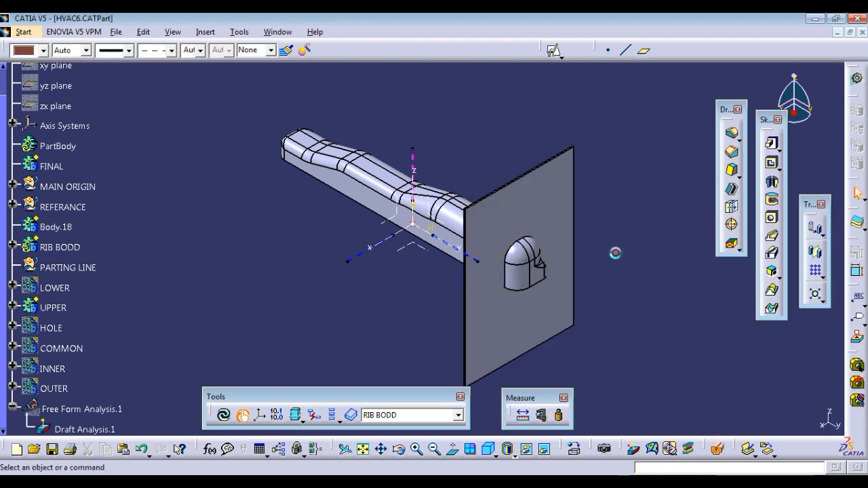
# - Set up a rectangular pattern of the rib pad with 10 instances at 30 mm spacing along Line.2
pyautogui.click(815, 270)
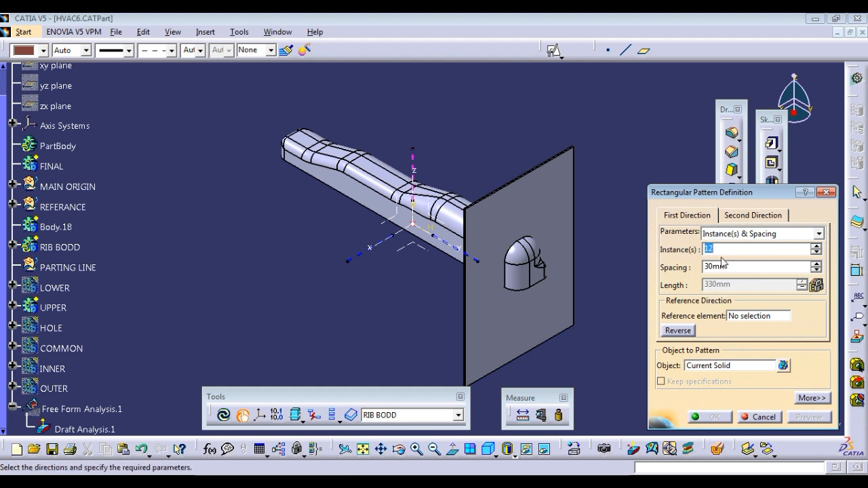
pyautogui.click(705, 367)
pyautogui.click(529, 201)
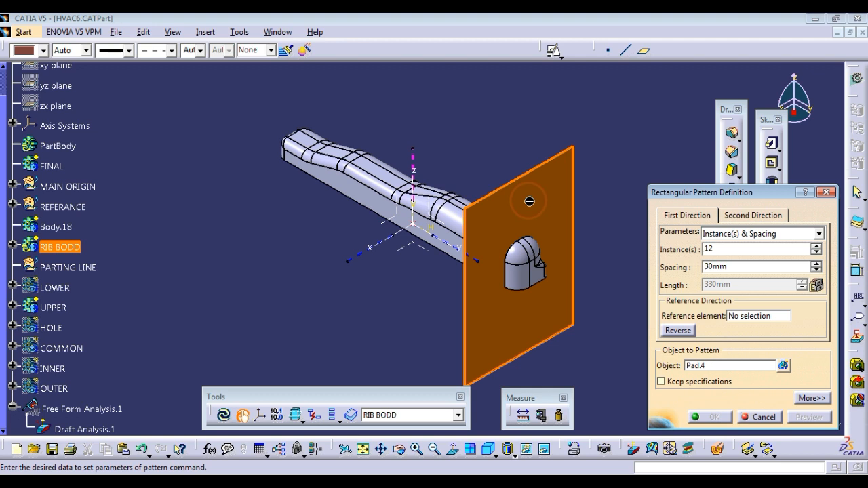
pyautogui.doubleClick(734, 250)
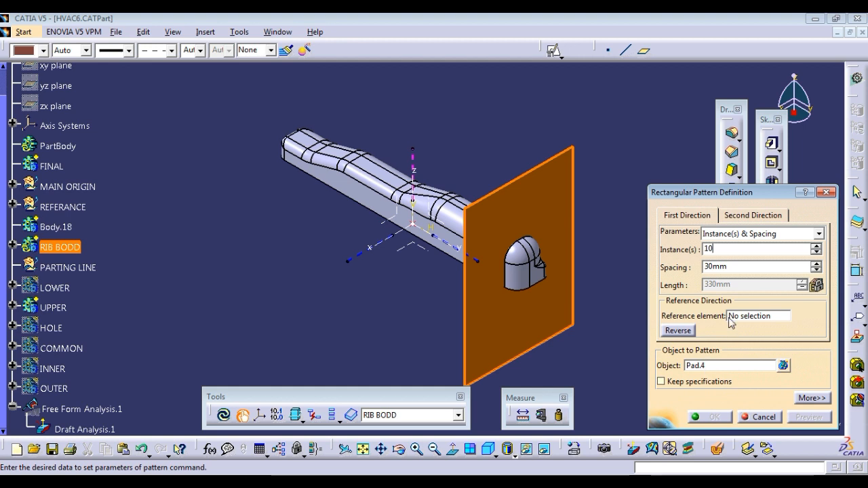
pyautogui.click(733, 317)
pyautogui.click(739, 319)
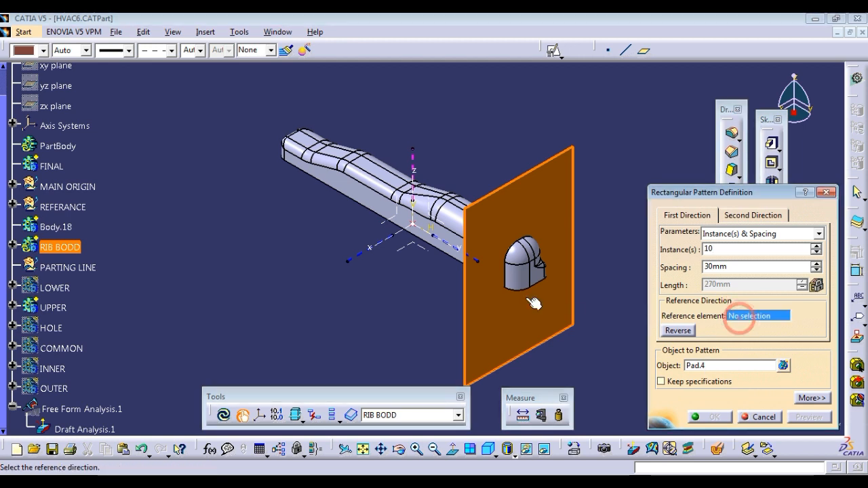
pyautogui.click(477, 262)
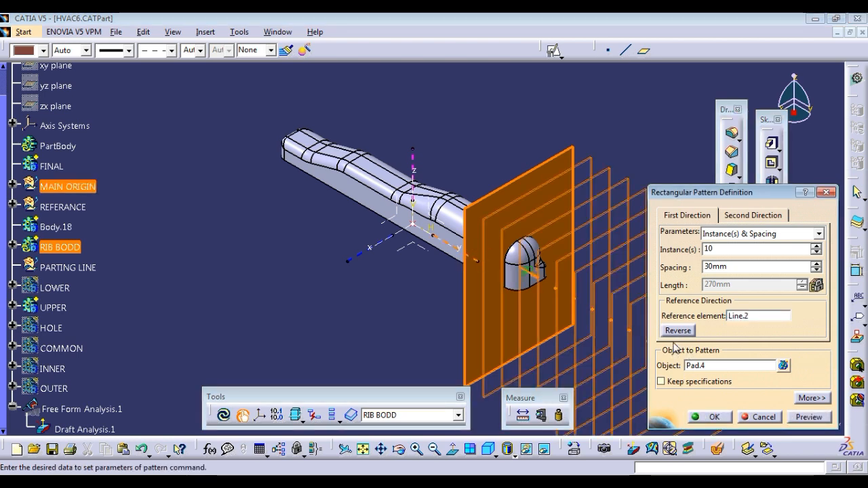
# - Reverse the pattern direction so it runs along the cover, set 12 instances and create the pattern
pyautogui.click(679, 331)
pyautogui.moveTo(329, 279); pyautogui.dragTo(393, 278, button='middle')
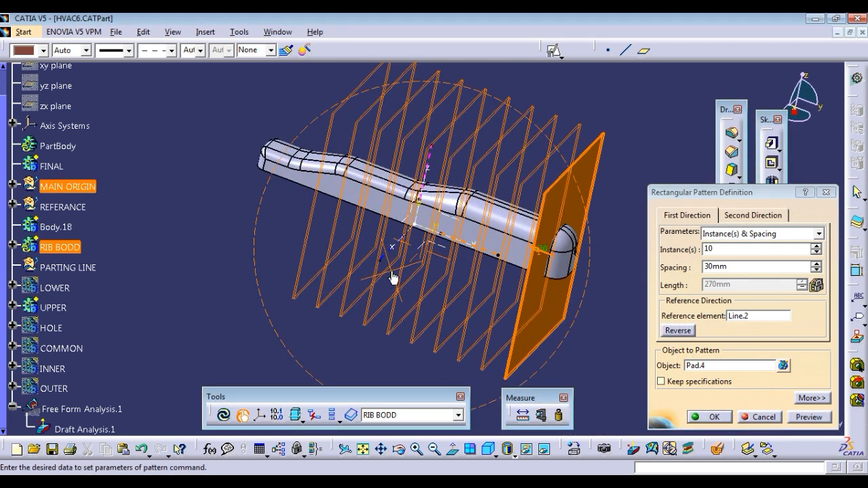
pyautogui.click(817, 246)
pyautogui.click(817, 246)
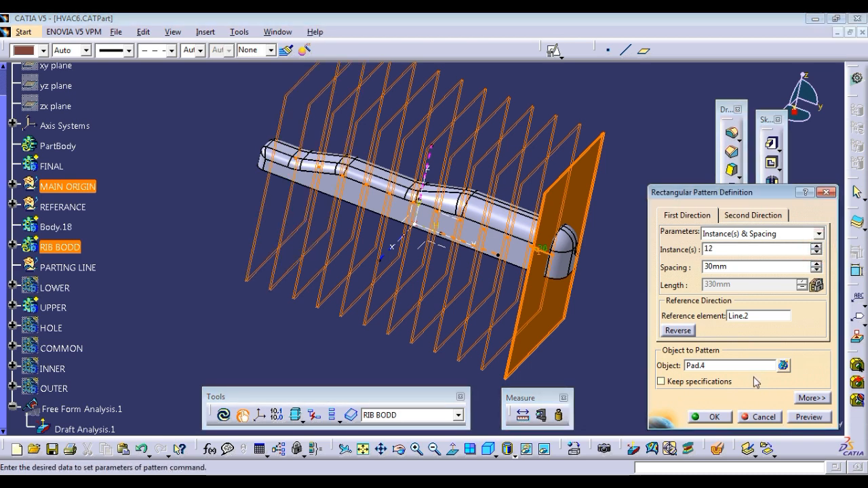
pyautogui.click(710, 421)
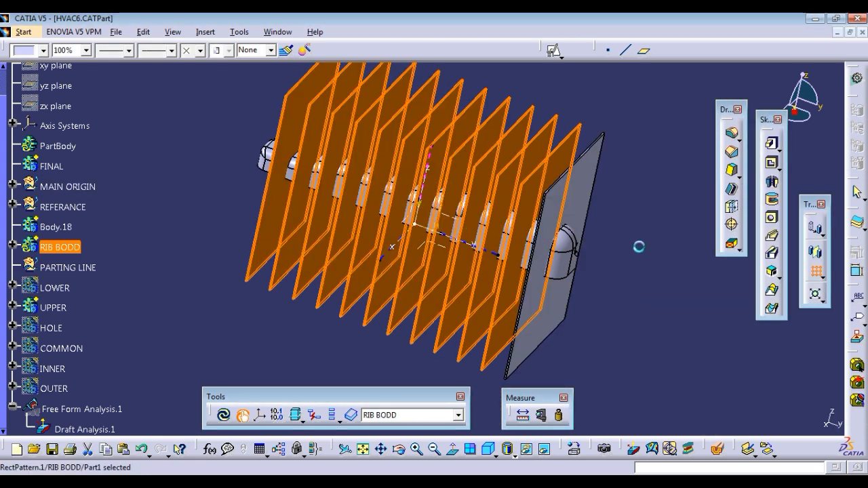
pyautogui.click(631, 237)
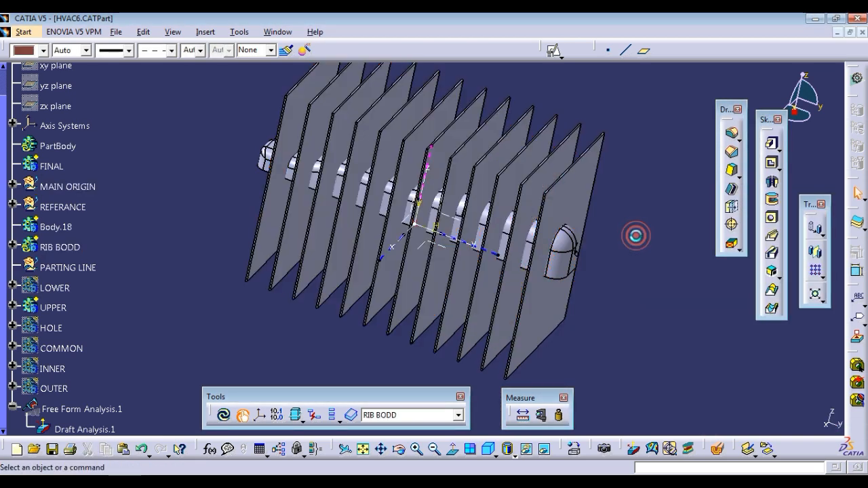
# - Start a draft at an angle of 1 deg on the patterned ribs, selecting the large faces on one side of the ribs
pyautogui.click(731, 169)
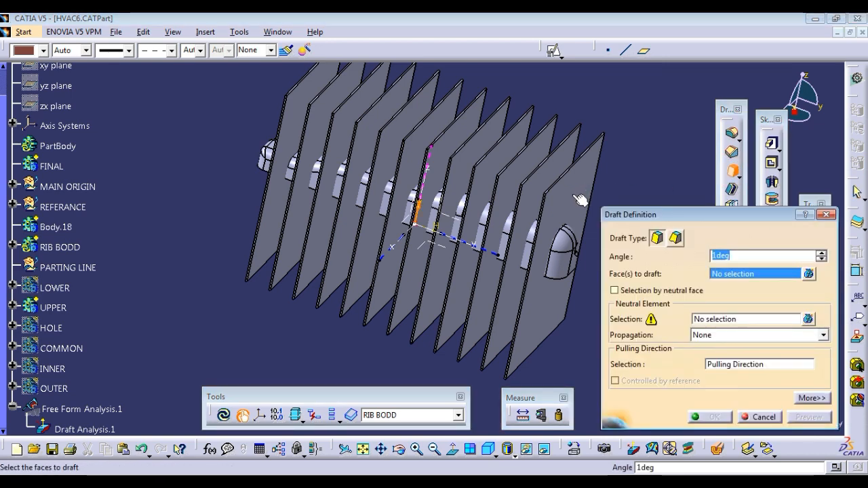
pyautogui.click(577, 194)
pyautogui.click(533, 188)
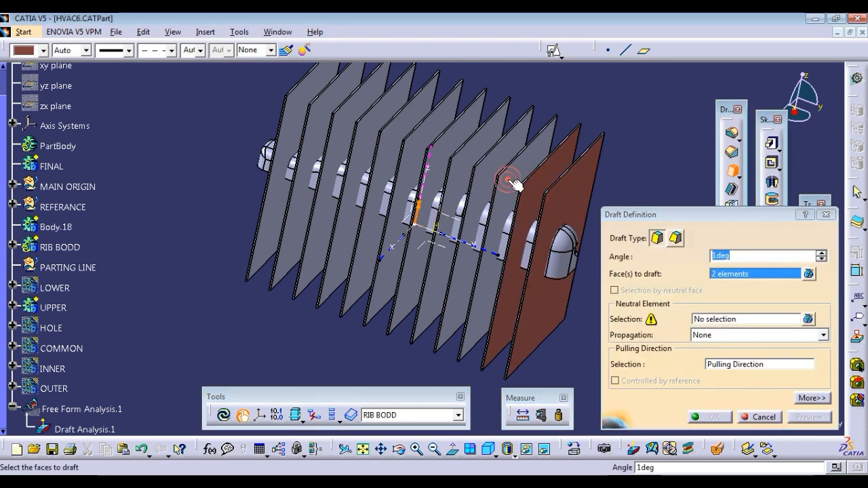
pyautogui.click(490, 167)
pyautogui.click(468, 157)
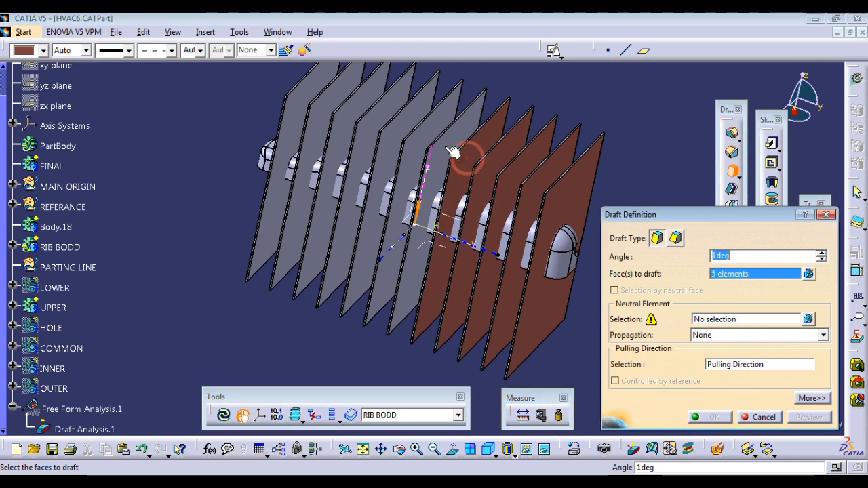
pyautogui.click(447, 144)
pyautogui.click(438, 135)
pyautogui.click(411, 121)
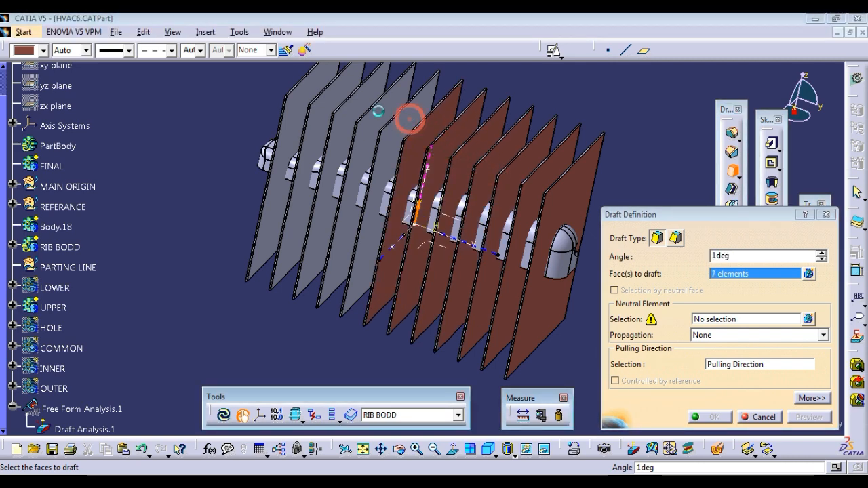
pyautogui.click(389, 114)
pyautogui.click(367, 108)
pyautogui.click(343, 93)
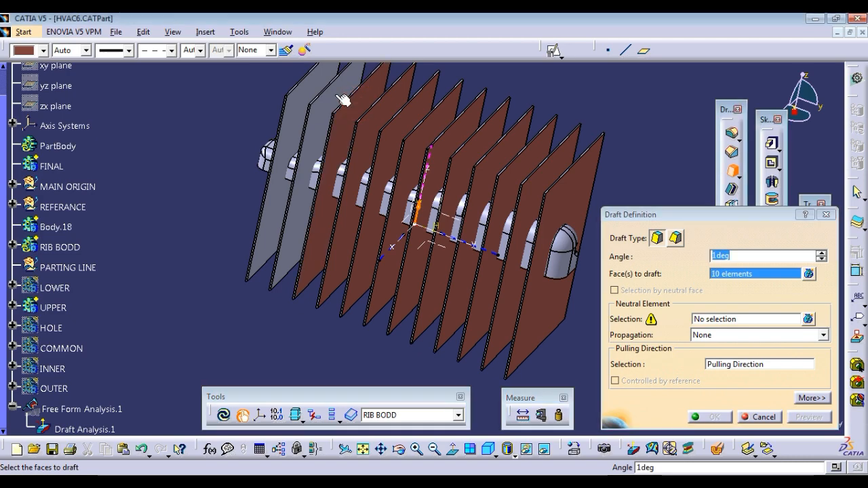
pyautogui.click(312, 87)
# - Add the opposite large face of each of the twelve ribs to the draft selection
pyautogui.moveTo(281, 102); pyautogui.dragTo(373, 157, button='middle')
pyautogui.click(373, 157)
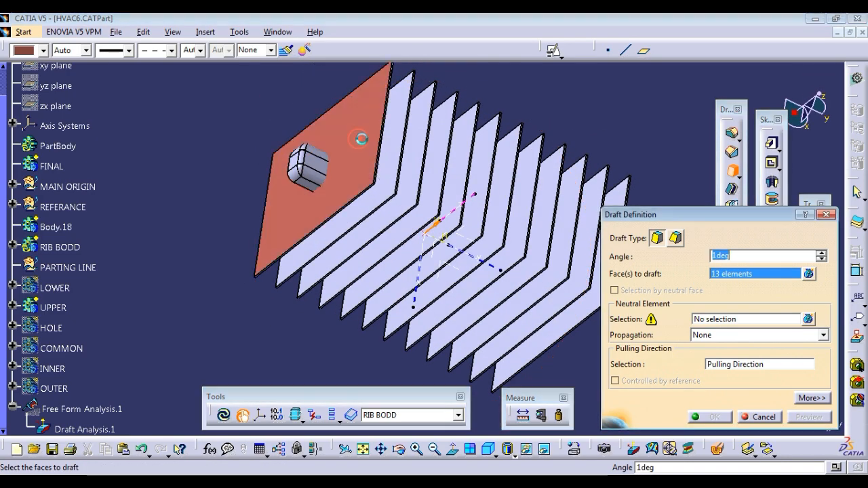
pyautogui.click(407, 134)
pyautogui.click(435, 136)
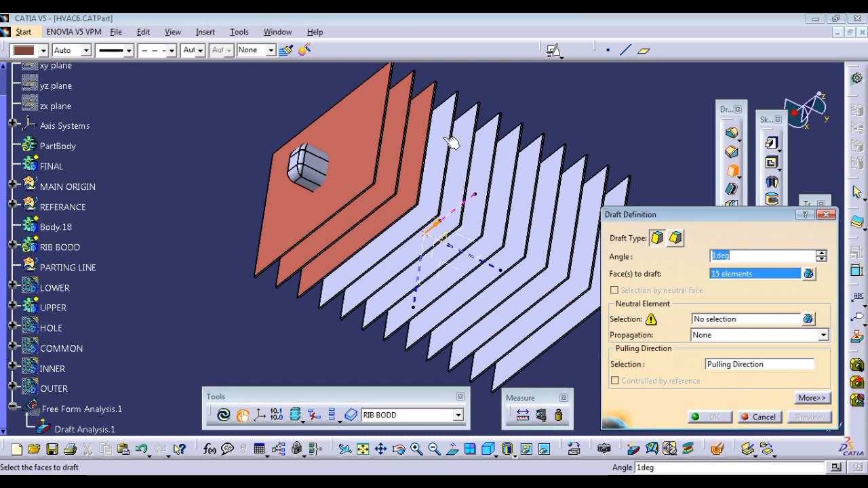
pyautogui.click(468, 145)
pyautogui.click(483, 148)
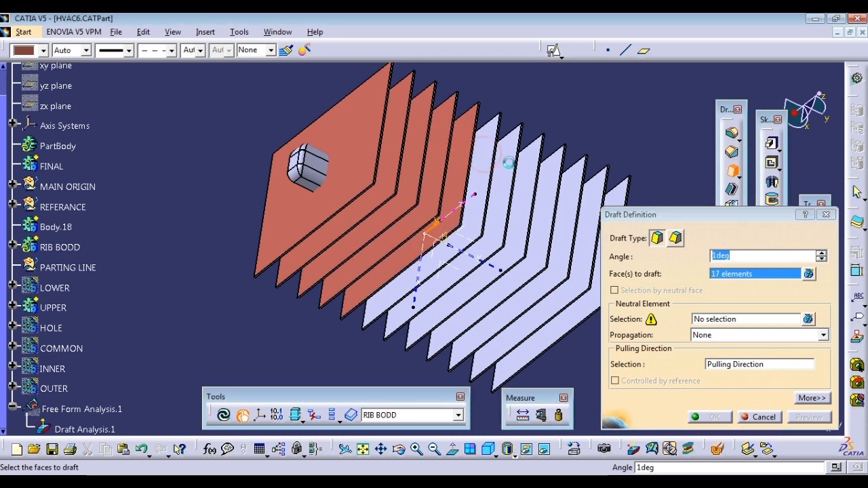
pyautogui.click(501, 154)
pyautogui.click(512, 162)
pyautogui.click(541, 175)
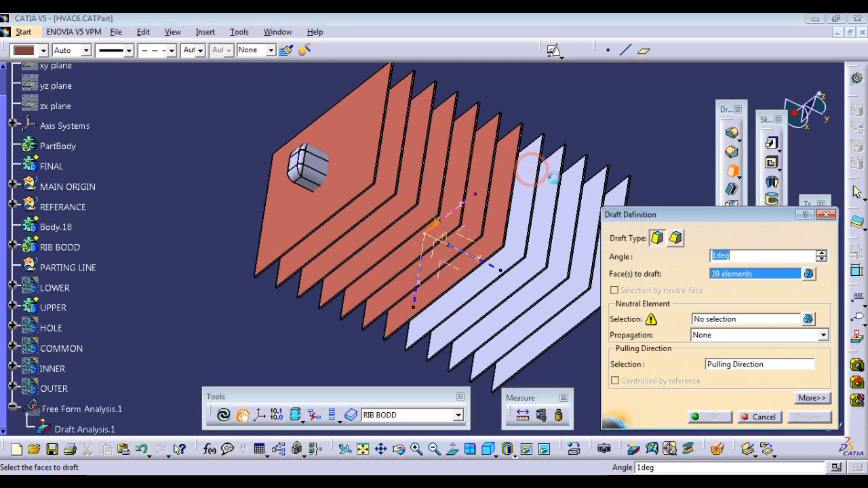
pyautogui.click(563, 182)
pyautogui.click(585, 191)
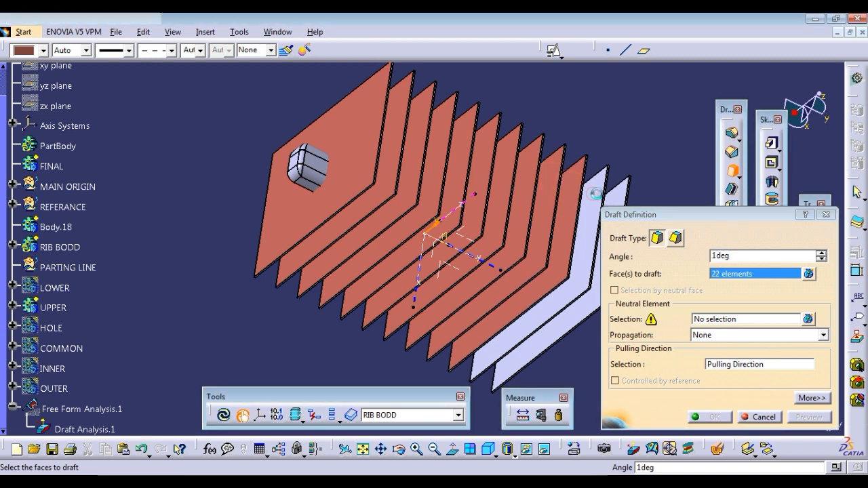
pyautogui.click(601, 197)
pyautogui.click(621, 194)
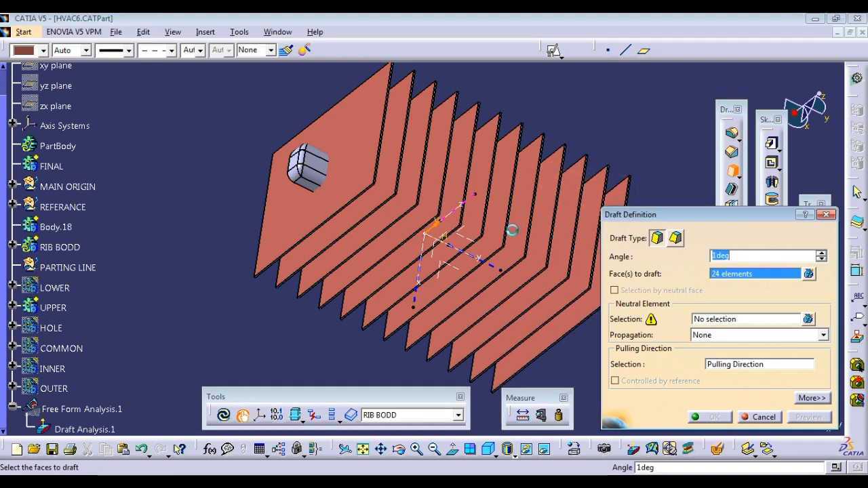
# - Use Line.1 as the pulling direction and a rib's narrow top face as the neutral element, preview and create the 1 deg draft
pyautogui.click(738, 364)
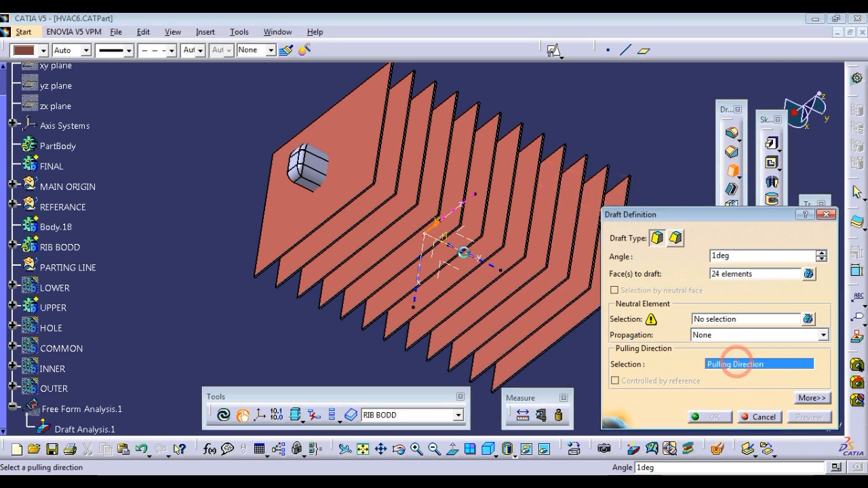
pyautogui.click(473, 196)
pyautogui.click(742, 320)
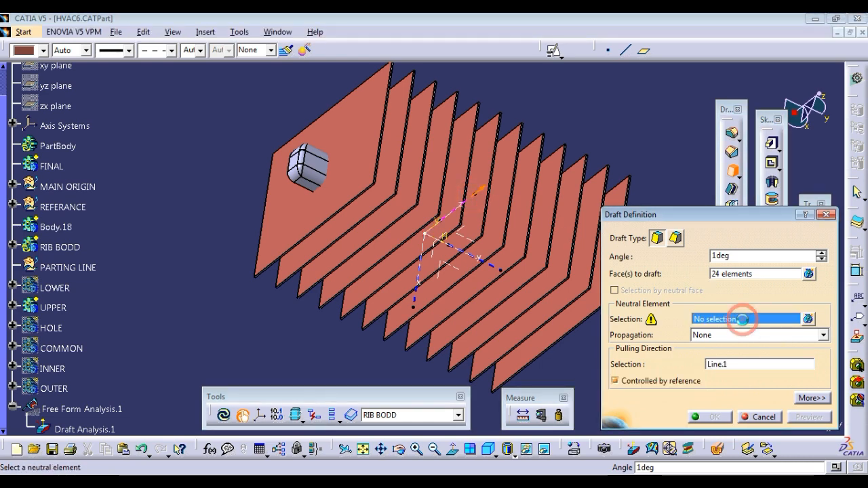
pyautogui.moveTo(521, 246); pyautogui.dragTo(553, 50, button='middle')
pyautogui.moveTo(548, 86); pyautogui.dragTo(470, 208, button='middle')
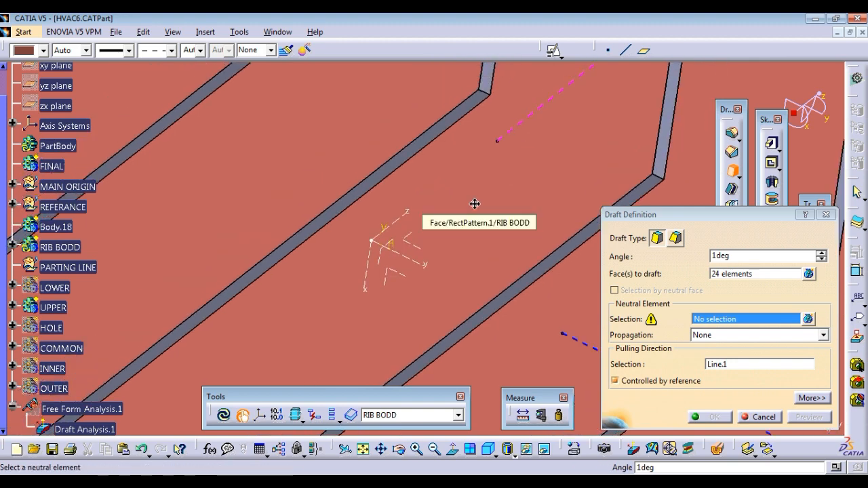
pyautogui.click(656, 128)
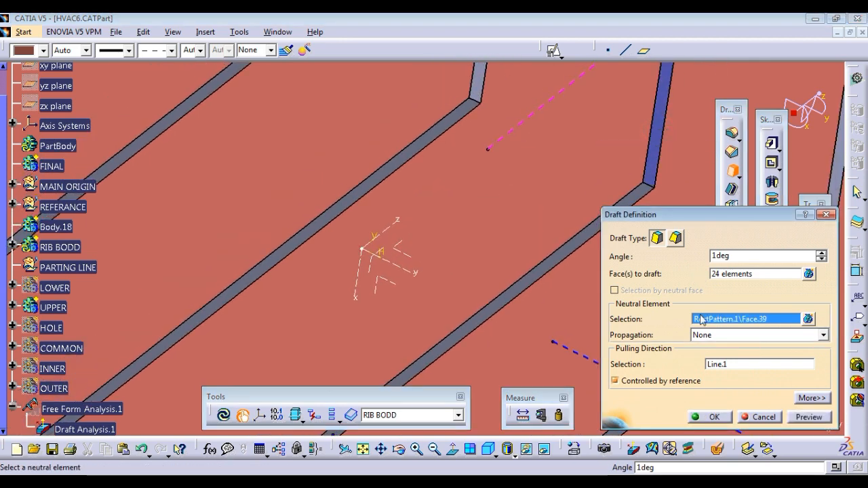
pyautogui.click(809, 418)
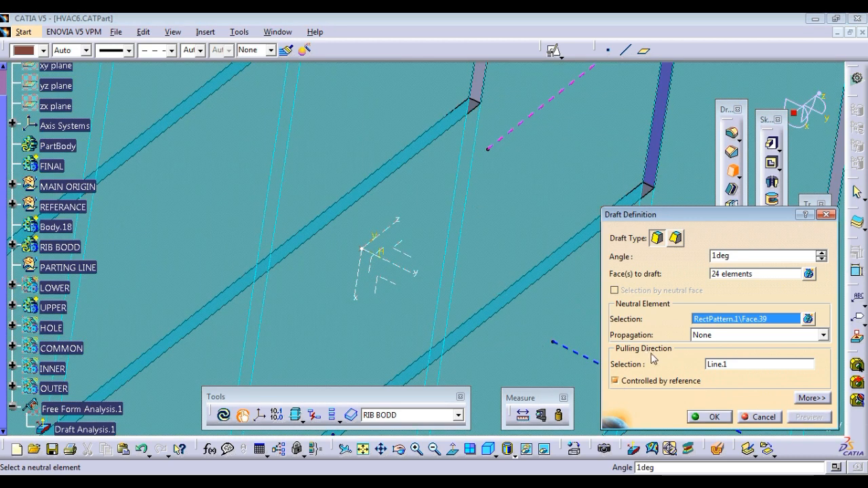
pyautogui.click(706, 417)
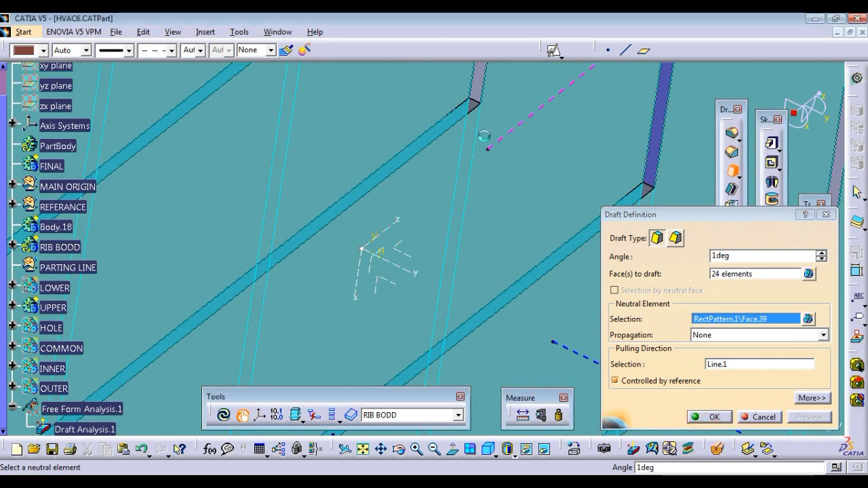
pyautogui.moveTo(485, 142); pyautogui.dragTo(492, 344, button='middle')
pyautogui.click(547, 131)
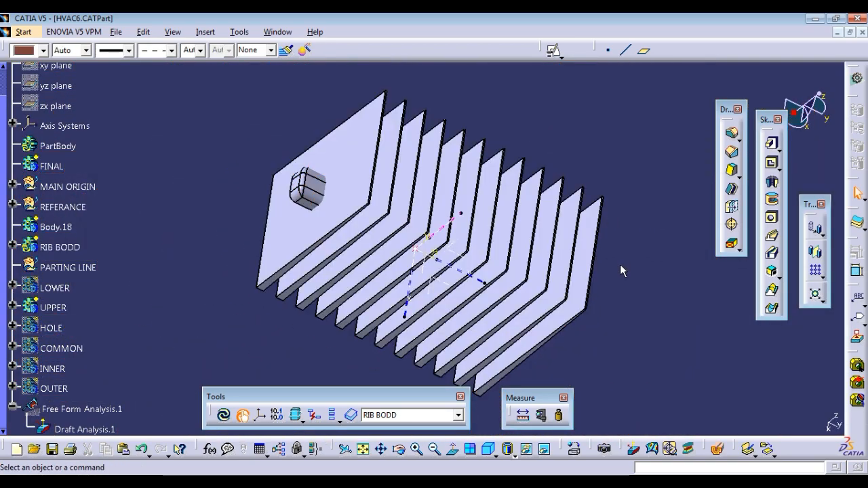
# - Copy the UPPER body and paste it into the part with the As Result With Link option
pyautogui.moveTo(620, 263); pyautogui.dragTo(461, 211, button='middle')
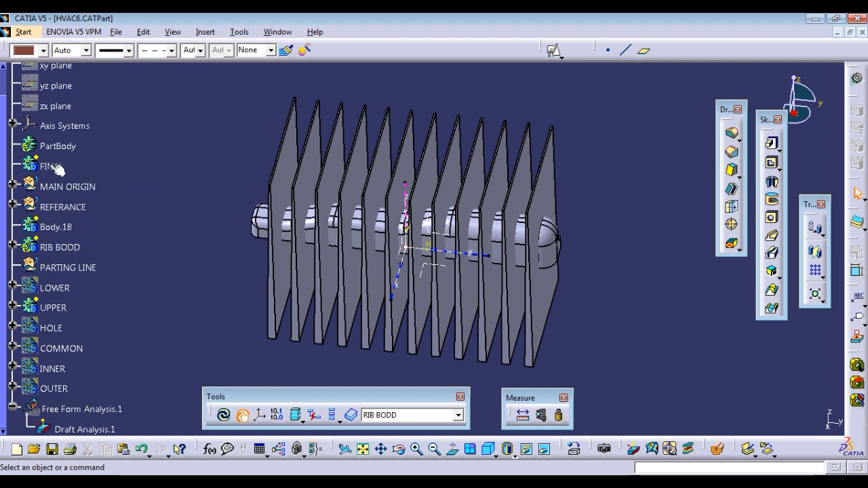
pyautogui.rightClick(57, 311)
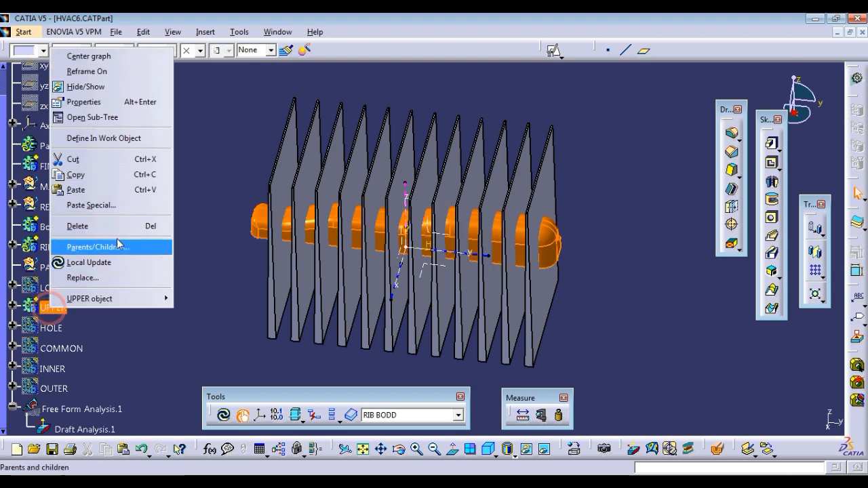
pyautogui.click(108, 178)
pyautogui.rightClick(68, 312)
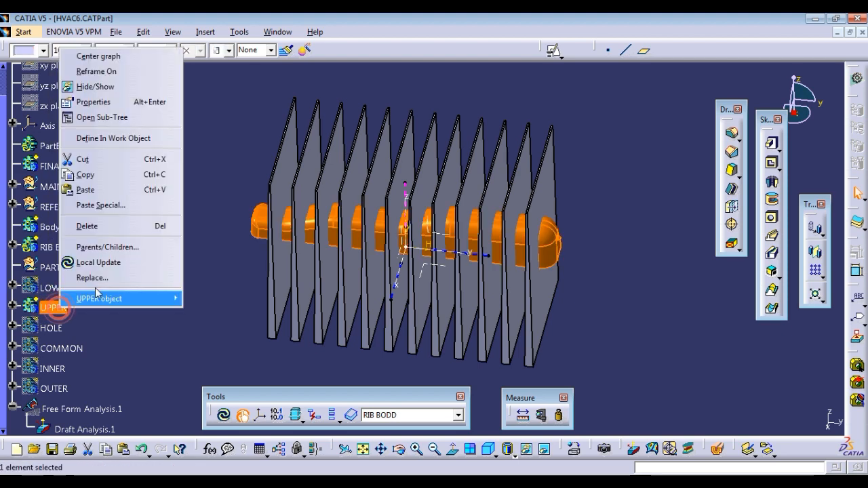
pyautogui.click(108, 203)
pyautogui.click(757, 352)
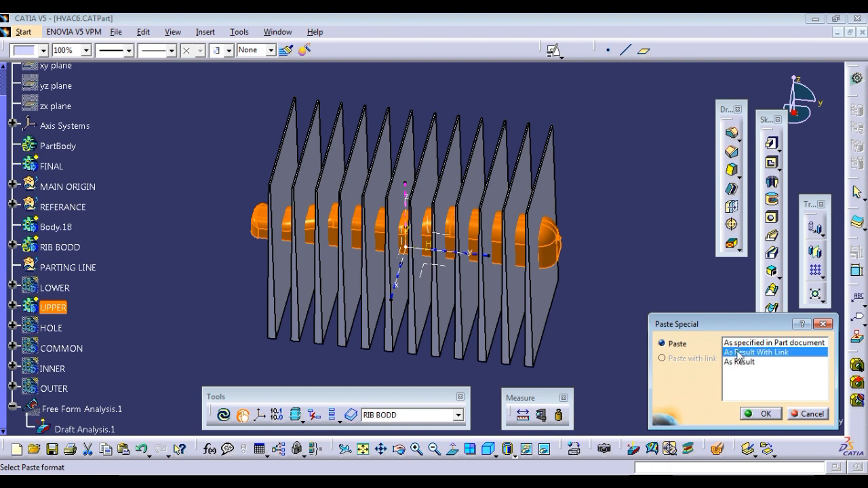
pyautogui.click(760, 414)
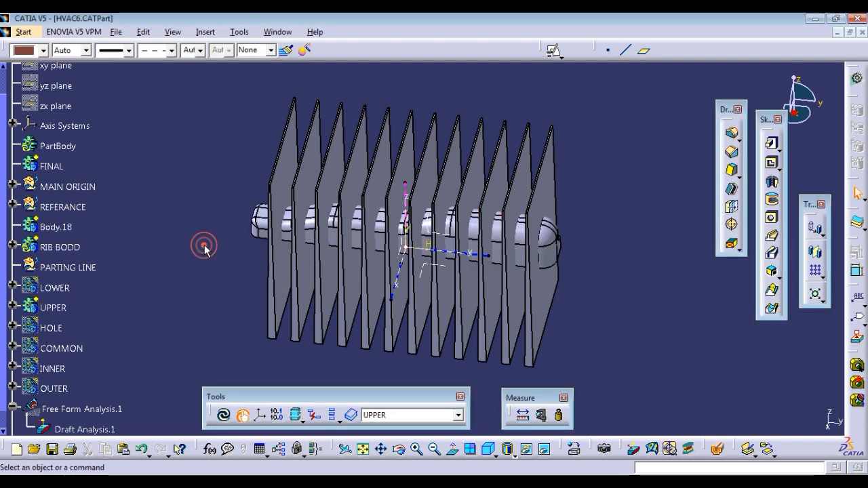
# - Save the part and hide the original UPPER body, keeping the pasted copy shown
pyautogui.moveTo(4, 389); pyautogui.dragTo(10, 462)
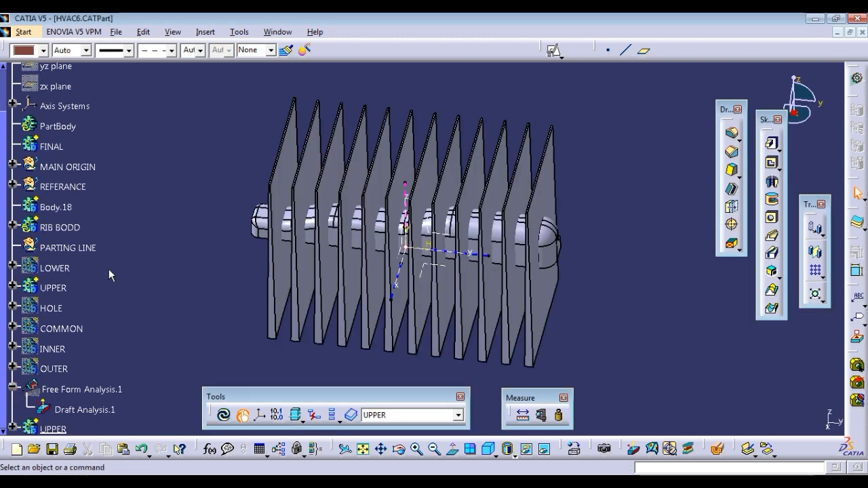
pyautogui.hotkey('ctrl', 's')
pyautogui.click(69, 287)
pyautogui.rightClick(70, 287)
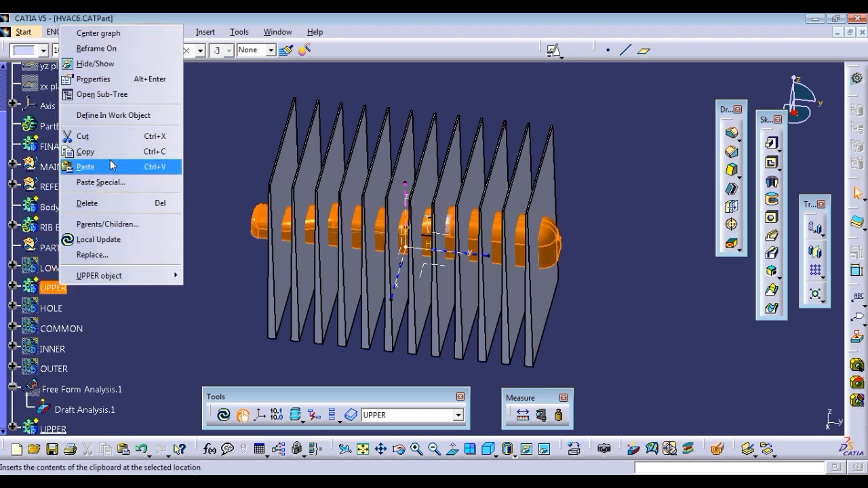
pyautogui.click(95, 63)
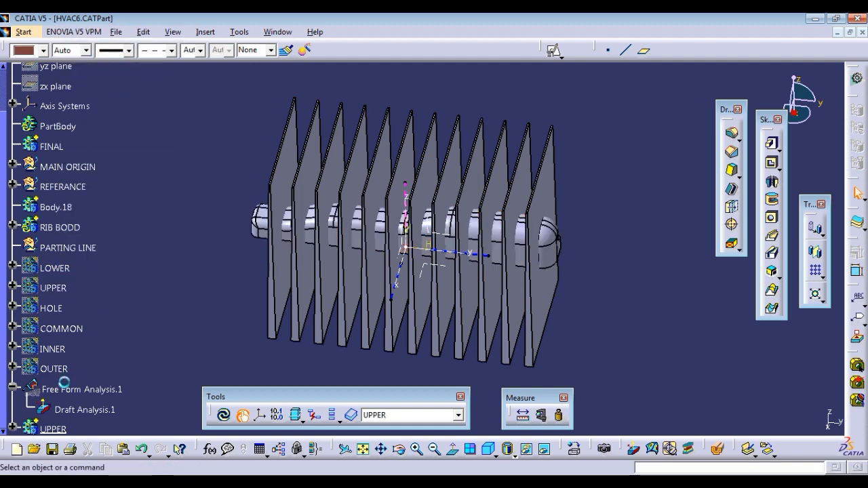
# - Add the pasted UPPER body to Body.18 with a Boolean Add
pyautogui.click(67, 434)
pyautogui.rightClick(68, 435)
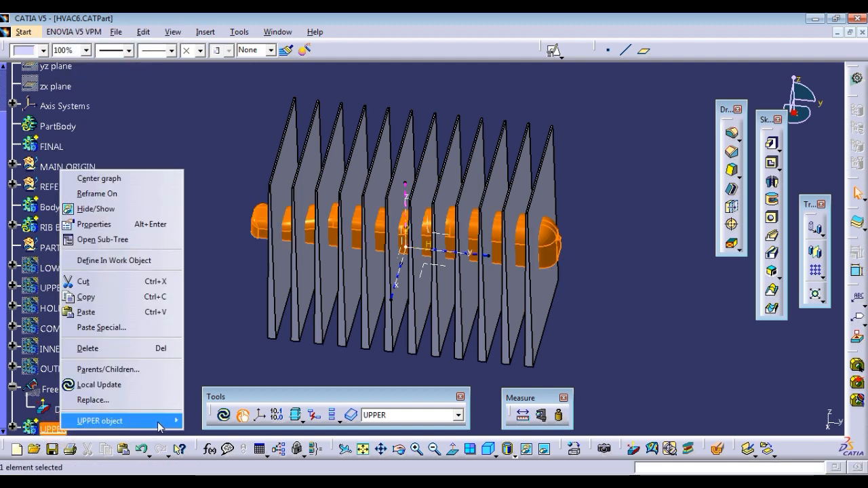
pyautogui.moveTo(158, 426)
pyautogui.click(207, 266)
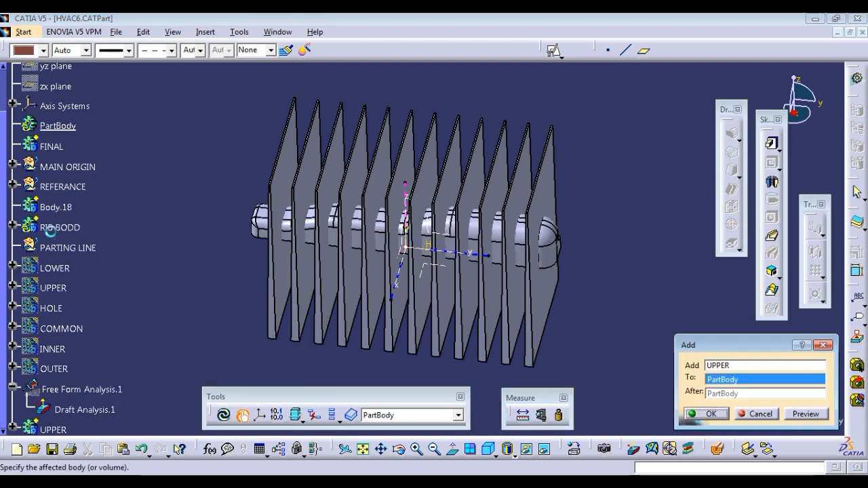
pyautogui.click(61, 207)
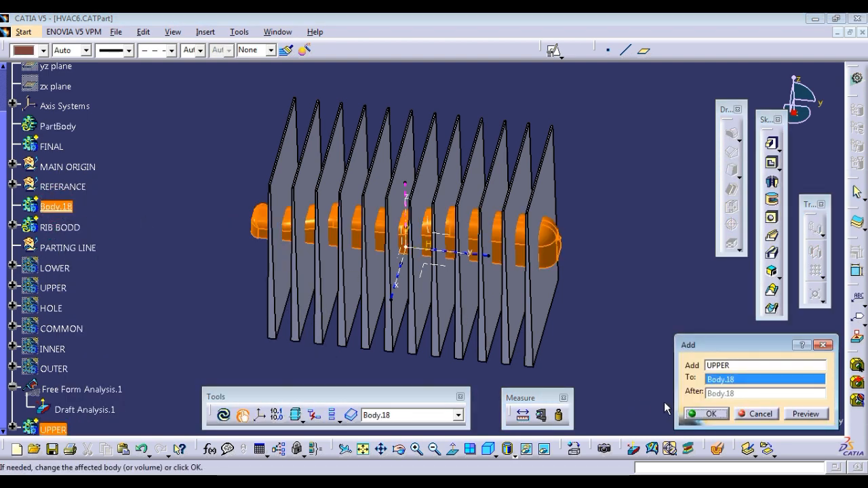
pyautogui.click(706, 413)
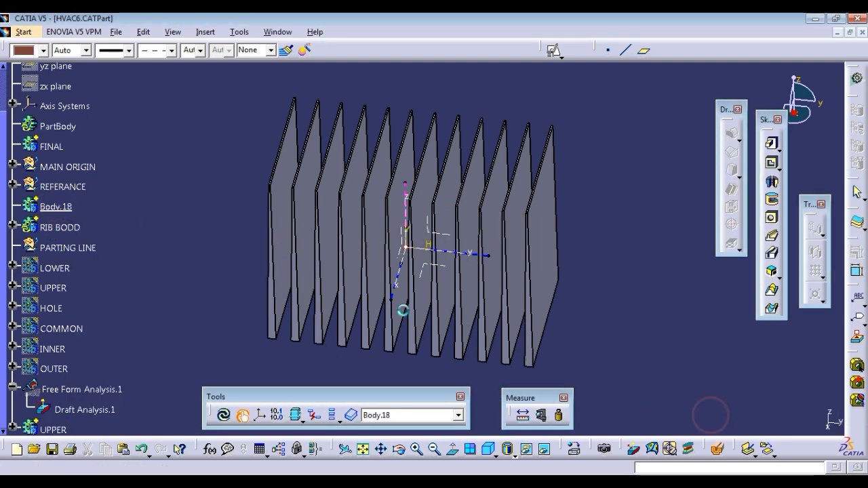
pyautogui.click(197, 233)
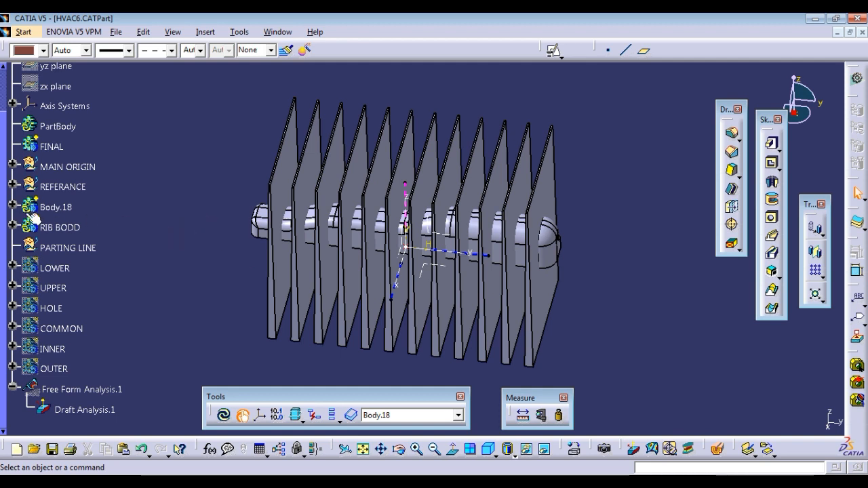
# - Expand Body.18 and apply a 2 mm thickness to the outer side face of its added UPPER cover
pyautogui.click(12, 207)
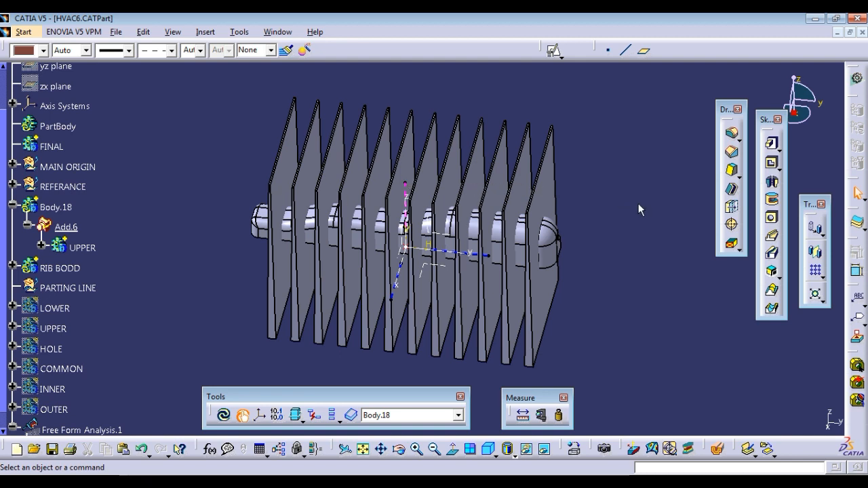
pyautogui.click(733, 208)
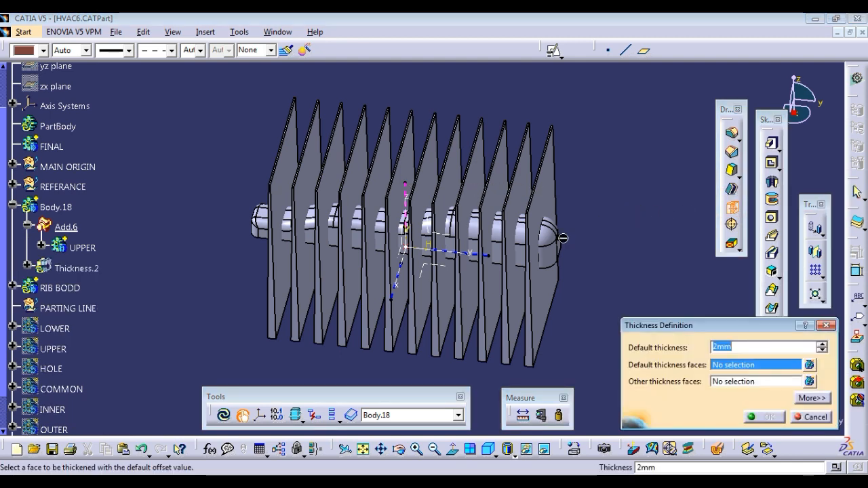
pyautogui.click(549, 256)
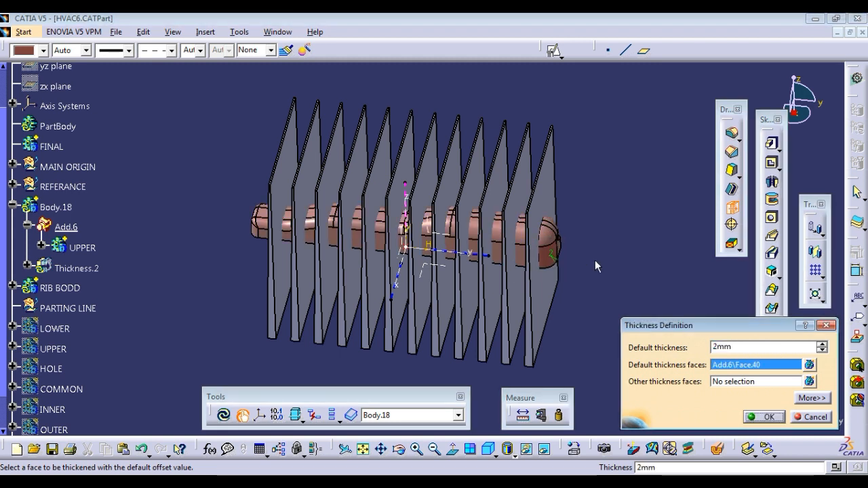
pyautogui.click(767, 417)
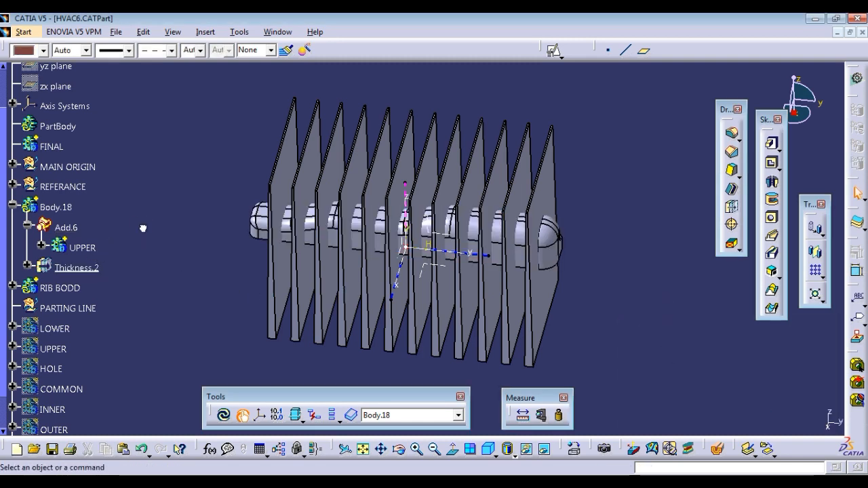
# - Insert a new body into the part and rename it RIB
pyautogui.click(206, 34)
pyautogui.click(223, 61)
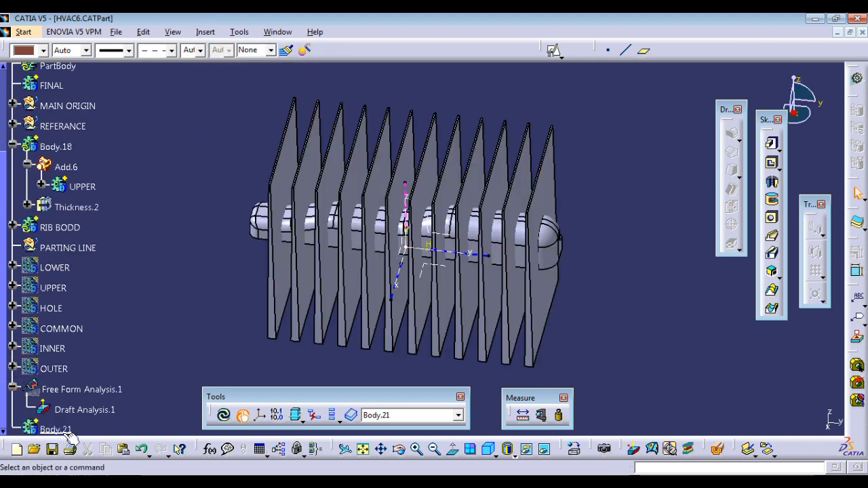
pyautogui.rightClick(61, 429)
pyautogui.click(131, 224)
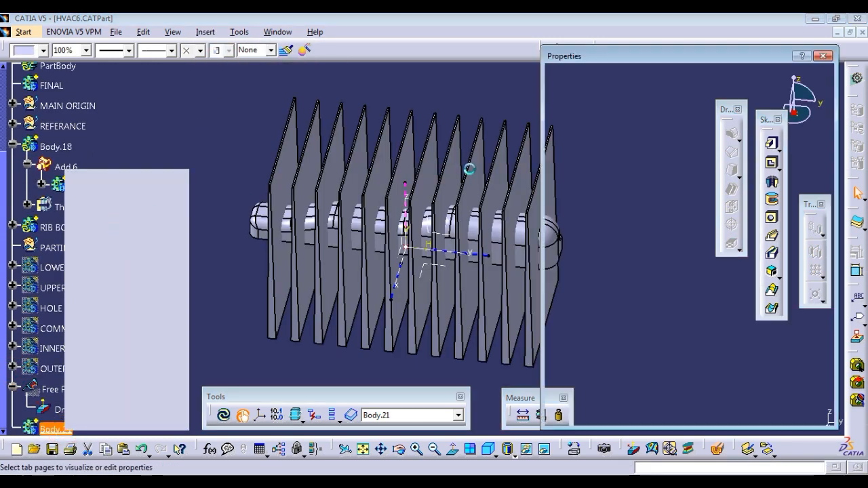
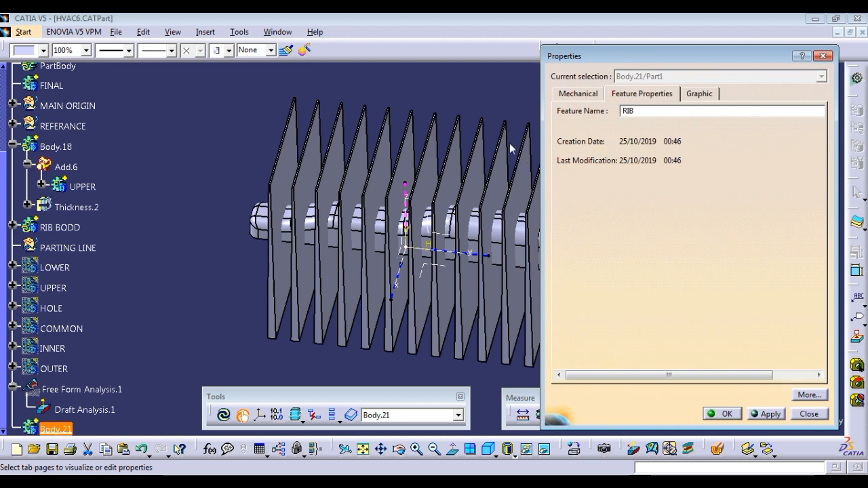
pyautogui.click(721, 413)
pyautogui.click(156, 281)
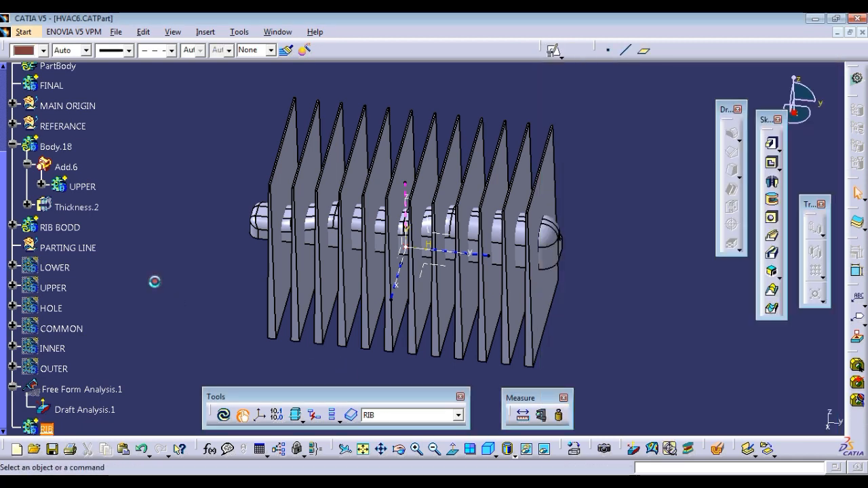
# - Rename Body.18, which holds the thickened UPPER copy, as MAIN BODY
pyautogui.click(58, 147)
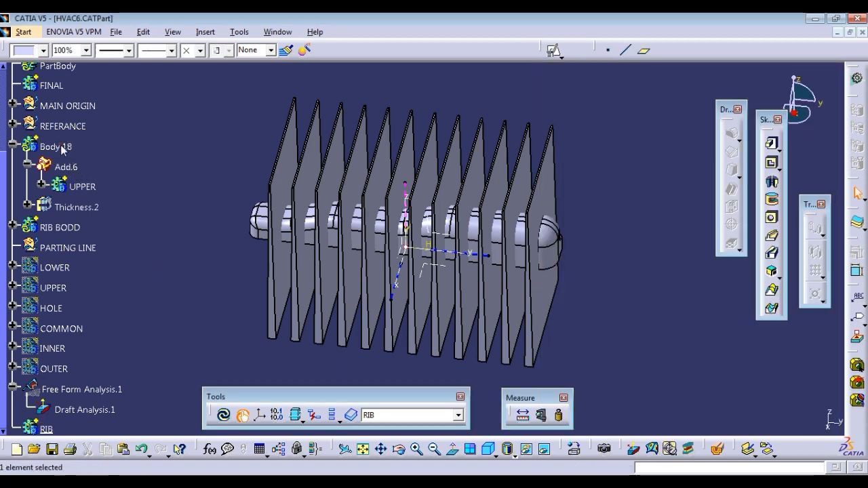
pyautogui.rightClick(61, 146)
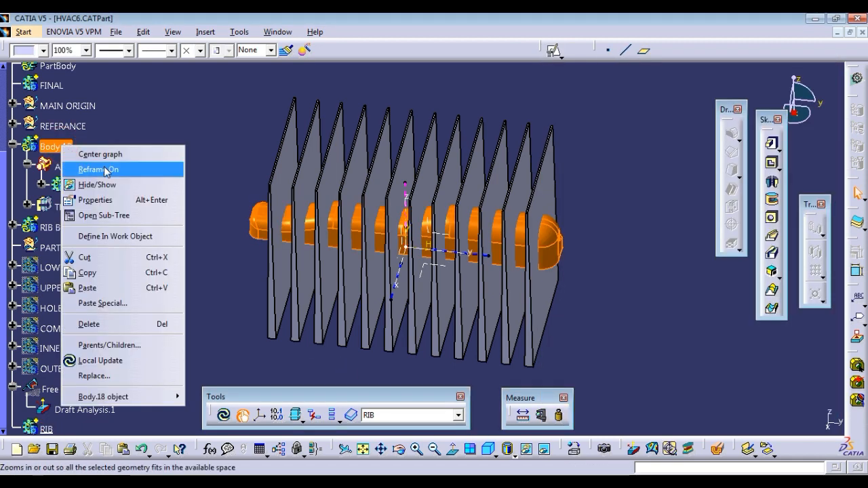
pyautogui.click(112, 201)
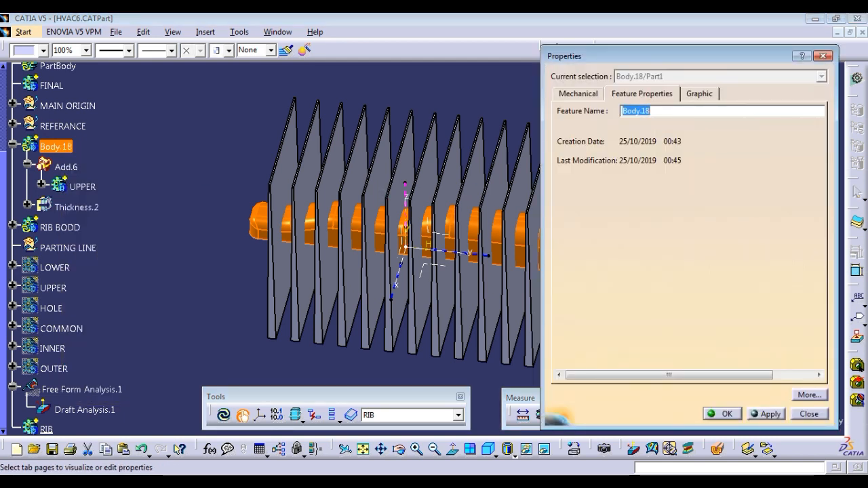
pyautogui.write('MAIN BODY')
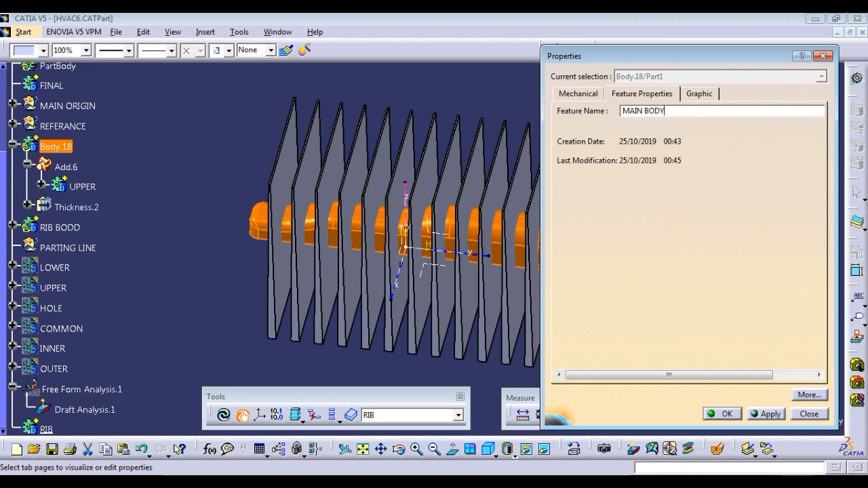
pyautogui.click(724, 413)
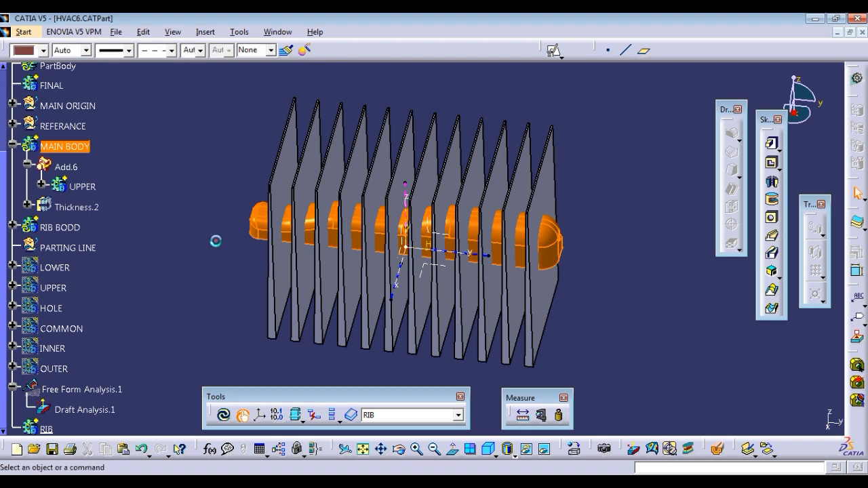
# - Add MAIN BODY to the RIB body with a Boolean Add
pyautogui.rightClick(87, 148)
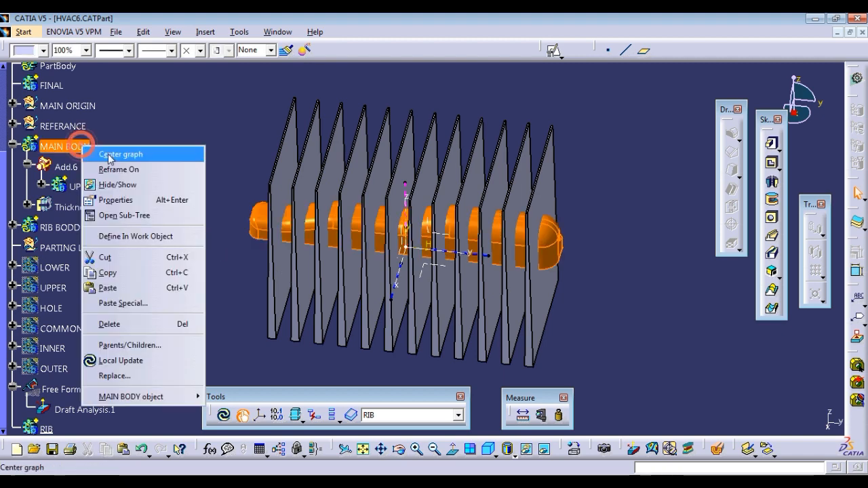
pyautogui.moveTo(150, 400)
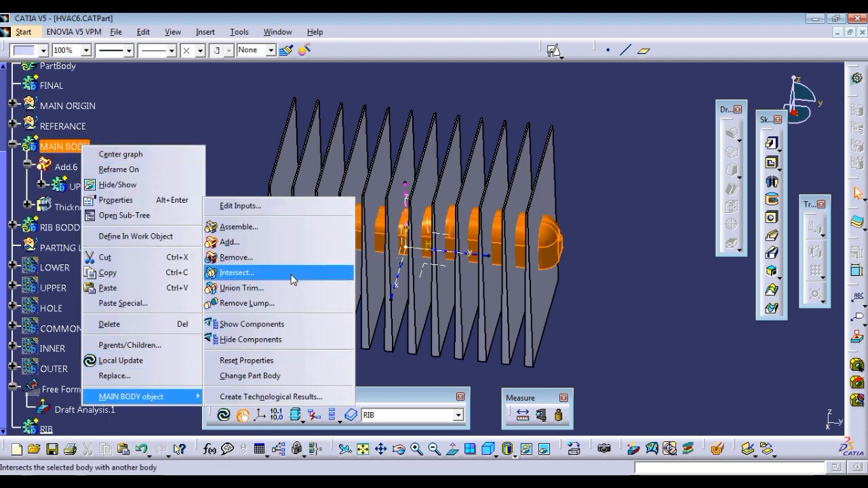
pyautogui.click(231, 242)
pyautogui.click(54, 428)
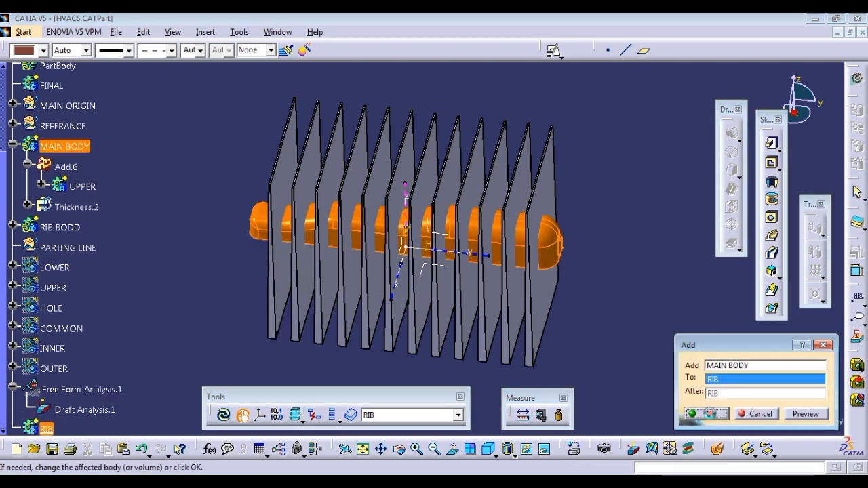
pyautogui.click(709, 414)
# - Intersect the RIB BODD body with the RIB body so the rib plates are cut to the cover's profile
pyautogui.rightClick(70, 147)
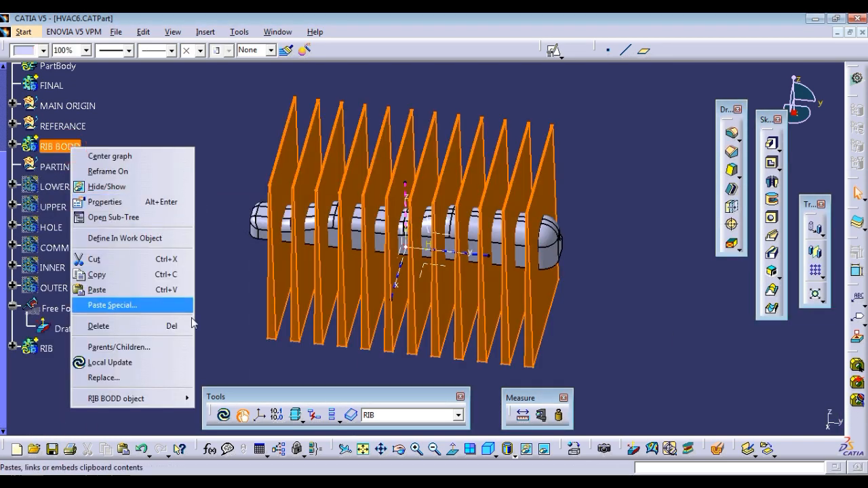
pyautogui.moveTo(182, 404)
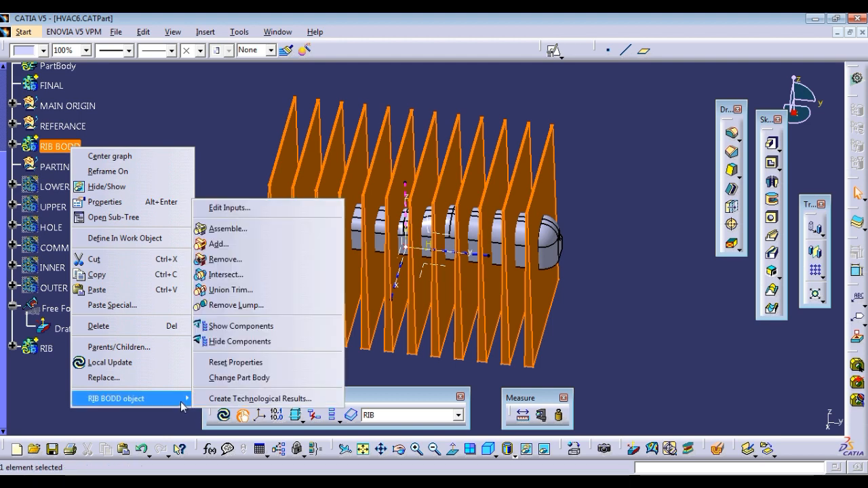
pyautogui.click(251, 276)
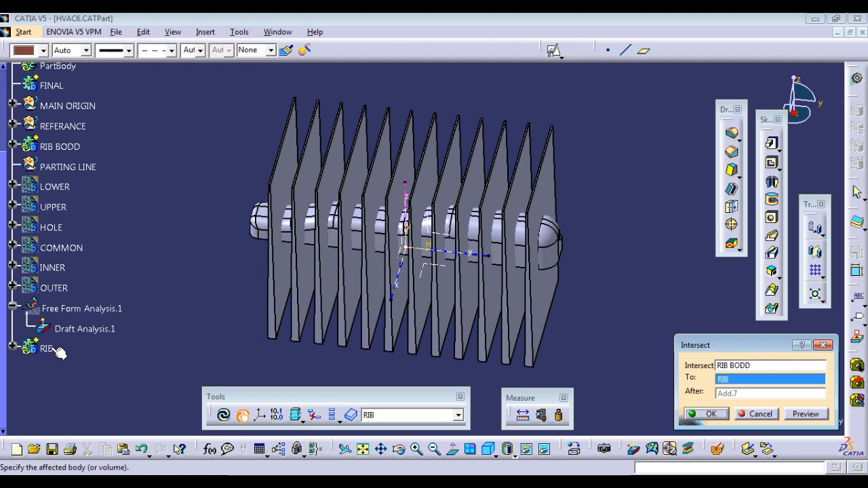
pyautogui.click(46, 348)
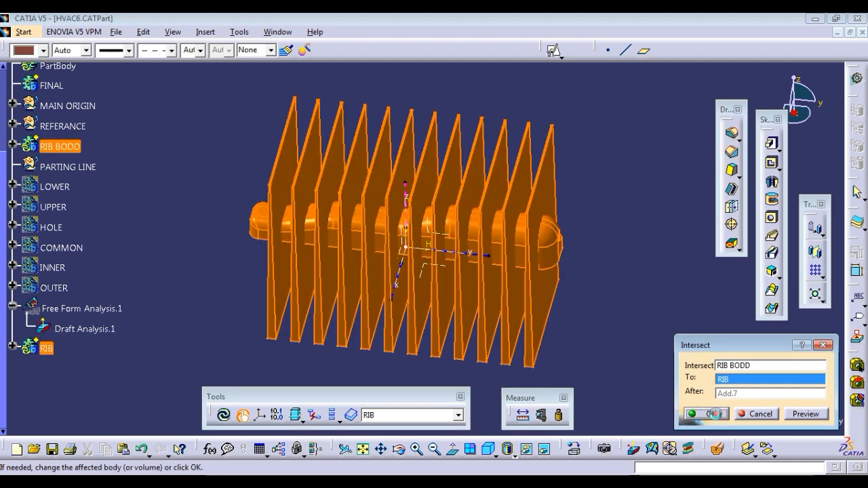
pyautogui.click(714, 414)
pyautogui.click(573, 310)
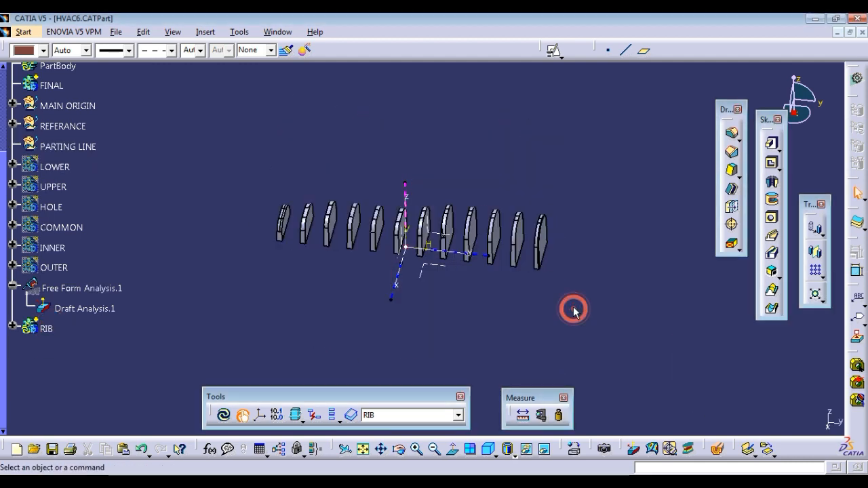
pyautogui.moveTo(569, 290); pyautogui.dragTo(531, 276, button='middle')
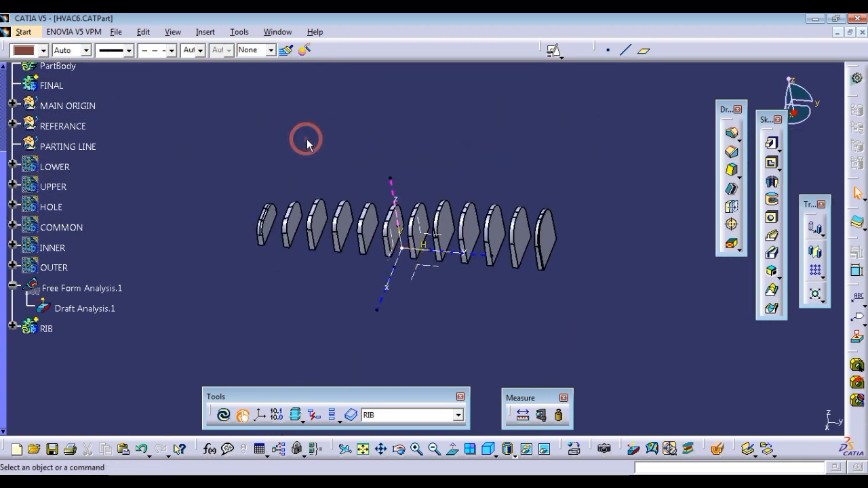
pyautogui.click(236, 152)
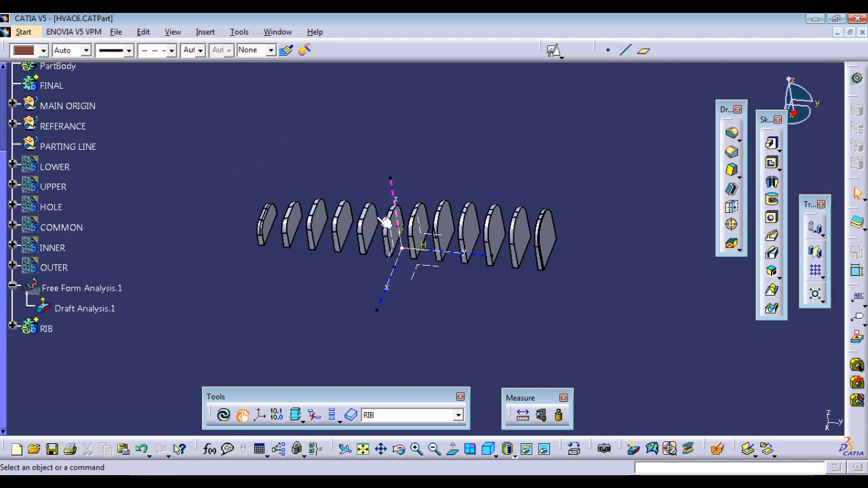
# - Show the hidden INNER and OUTER bodies together with the trimmed ribs
pyautogui.click(58, 248)
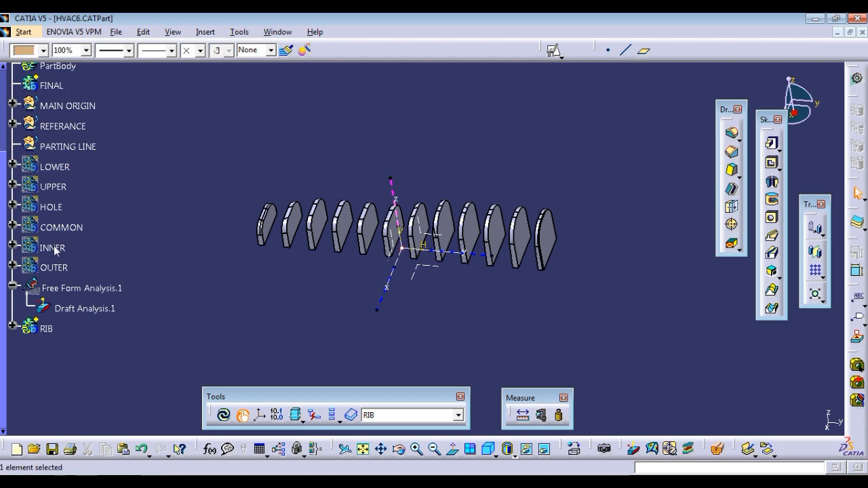
pyautogui.rightClick(57, 248)
pyautogui.click(83, 255)
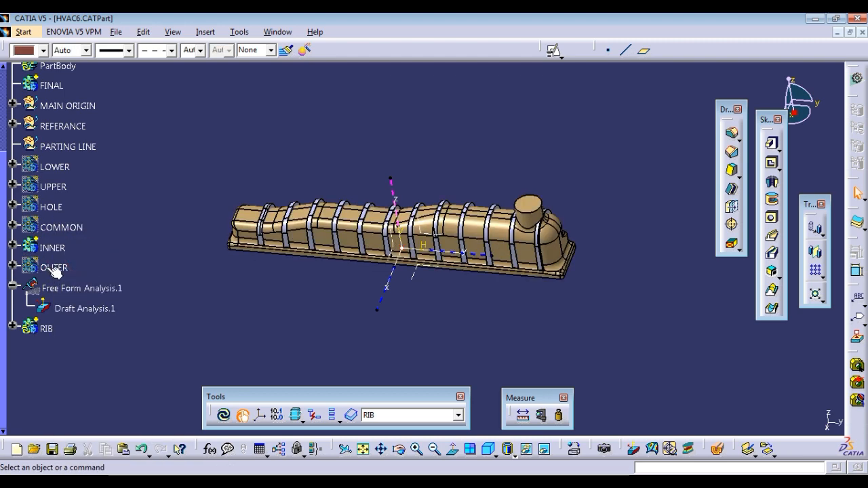
pyautogui.rightClick(58, 269)
pyautogui.click(80, 254)
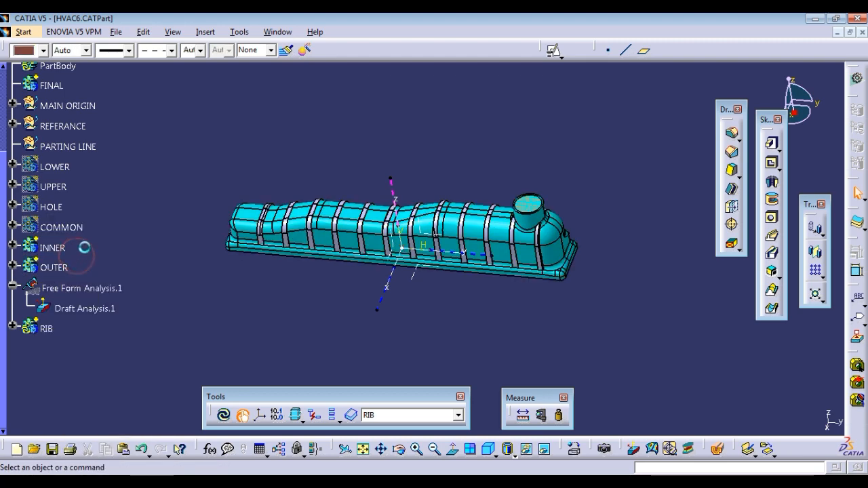
pyautogui.rightClick(42, 329)
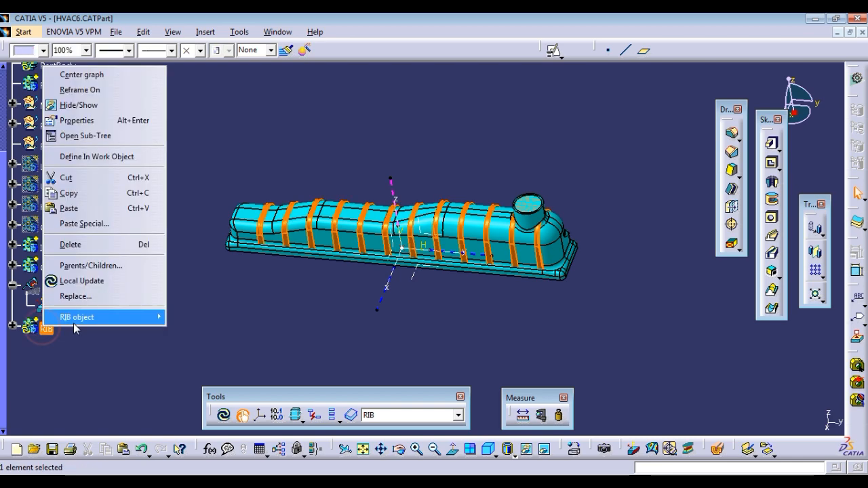
pyautogui.moveTo(121, 319)
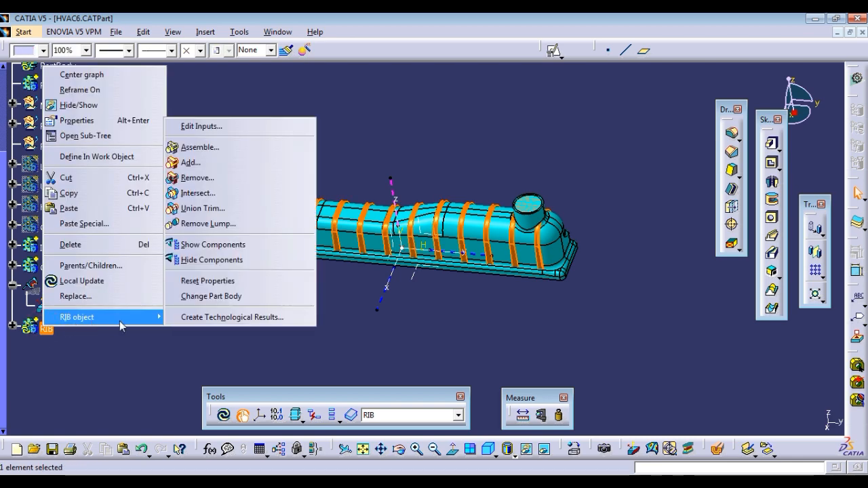
pyautogui.click(112, 375)
# - Copy the RIB body, paste it with the As Result With Link option, and hide the original RIB body
pyautogui.rightClick(50, 331)
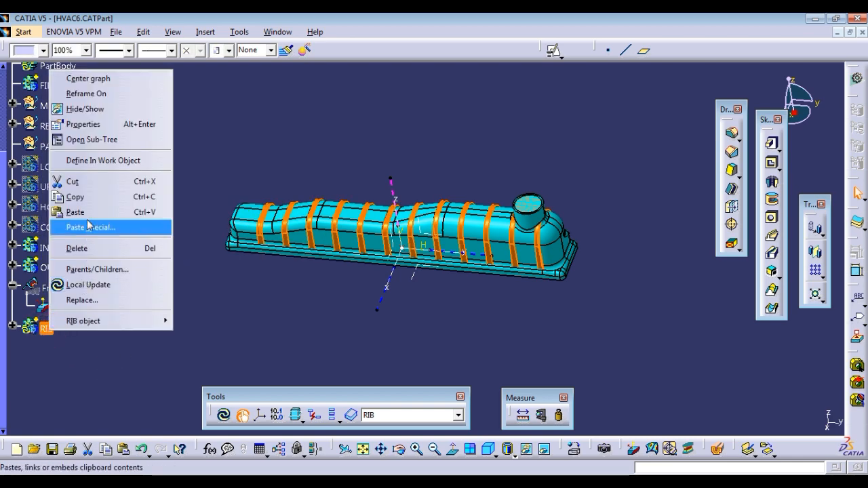
pyautogui.click(75, 198)
pyautogui.rightClick(53, 334)
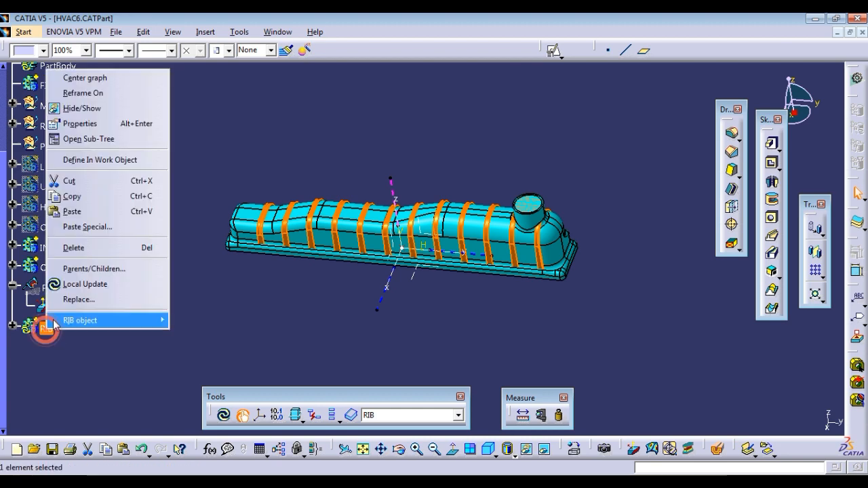
pyautogui.click(79, 229)
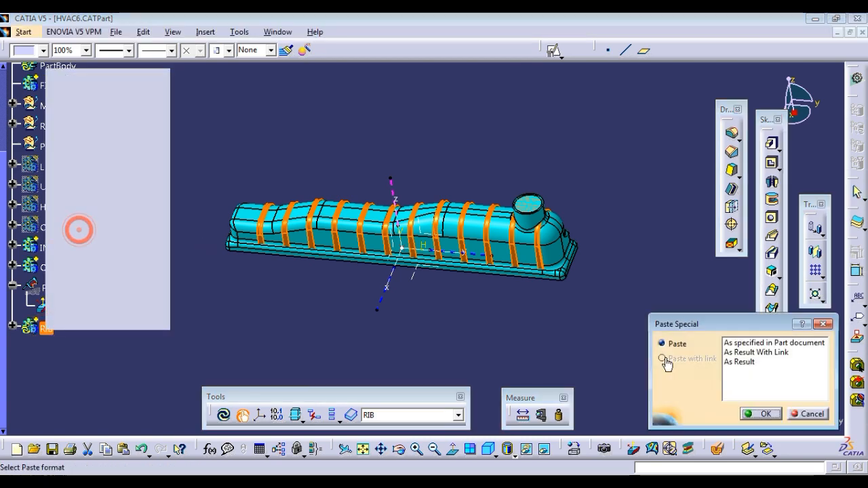
pyautogui.click(775, 353)
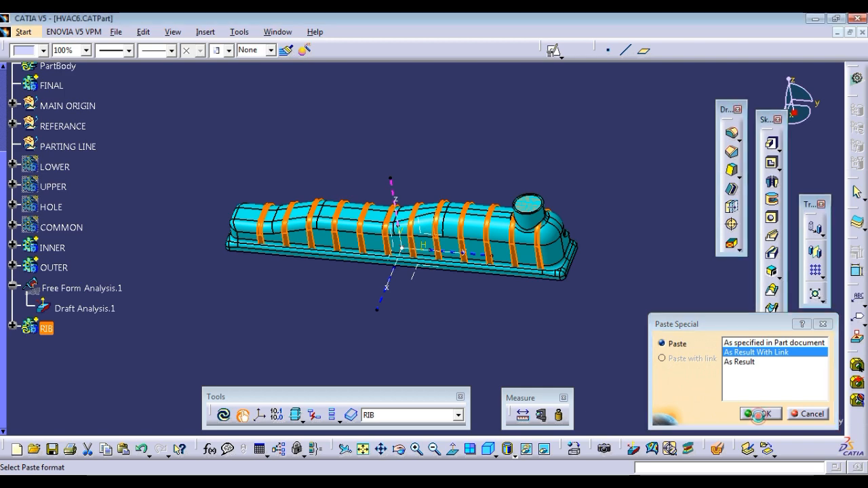
pyautogui.click(761, 414)
pyautogui.rightClick(47, 332)
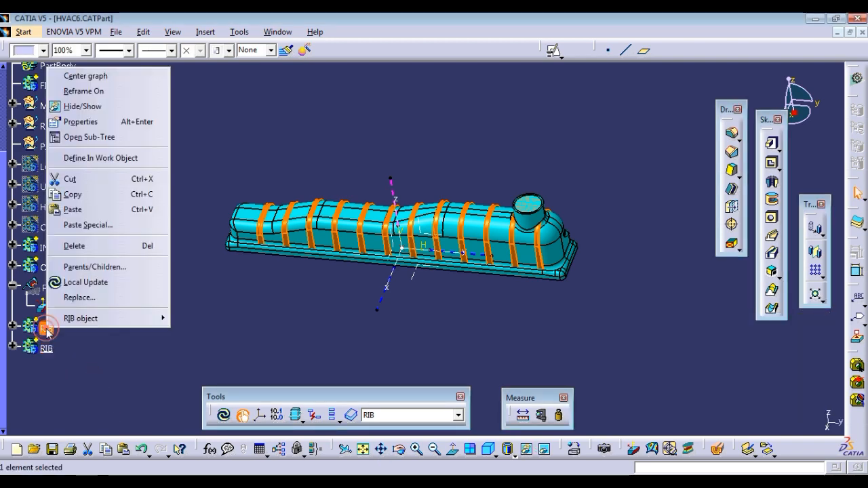
pyautogui.click(97, 109)
# - Add the linked copy of the RIB body to the OUTER body with a Boolean Add
pyautogui.click(45, 348)
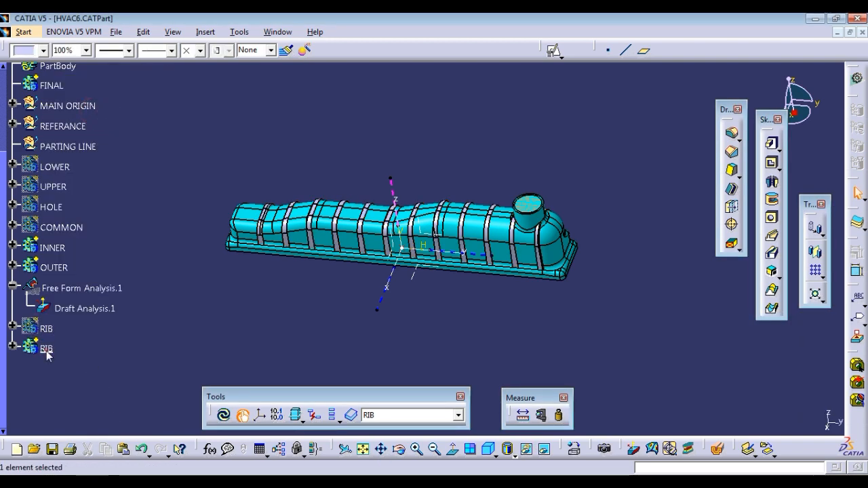
pyautogui.rightClick(44, 349)
pyautogui.moveTo(90, 339)
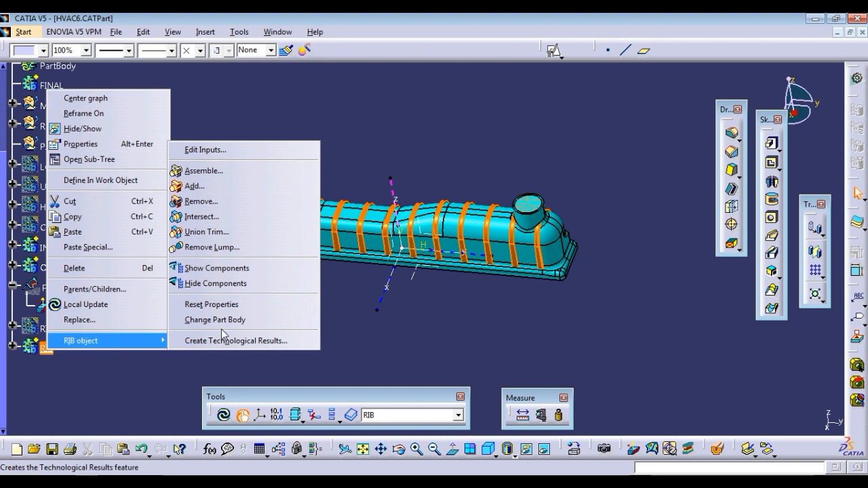
pyautogui.click(195, 186)
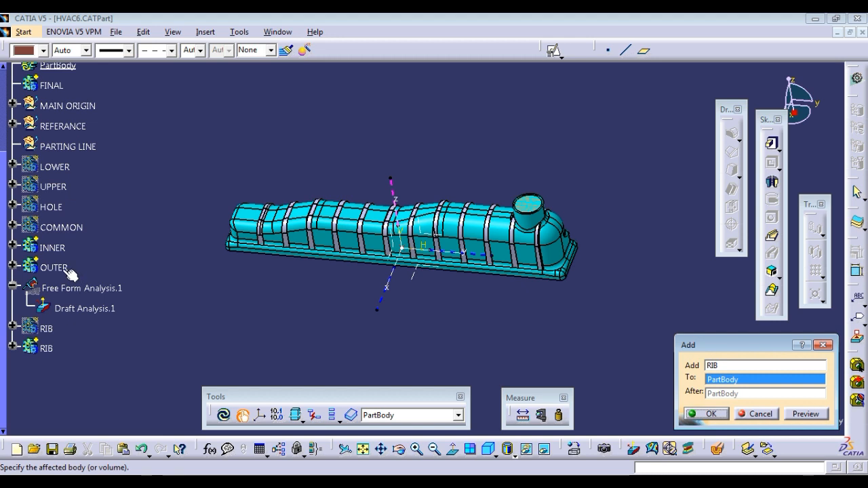
pyautogui.click(13, 268)
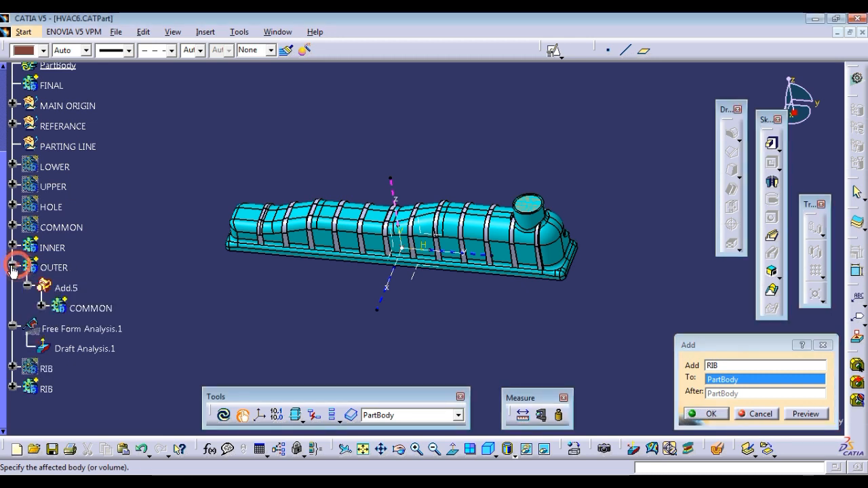
pyautogui.click(40, 307)
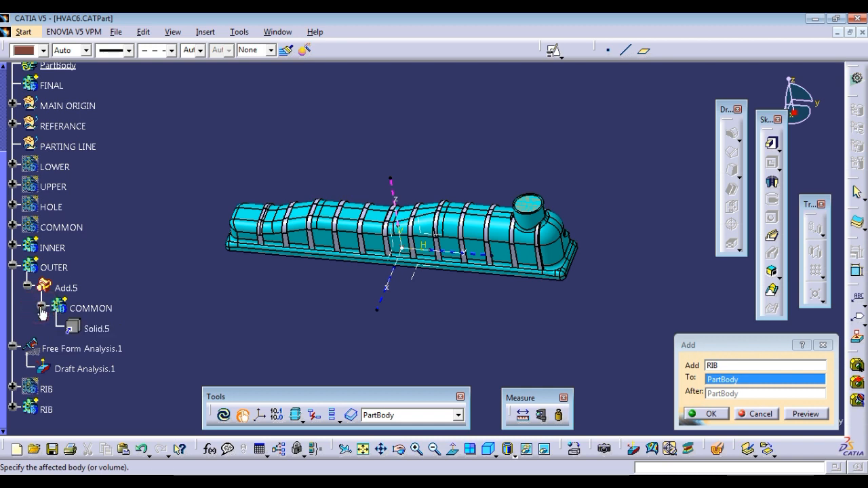
pyautogui.click(41, 308)
pyautogui.click(27, 287)
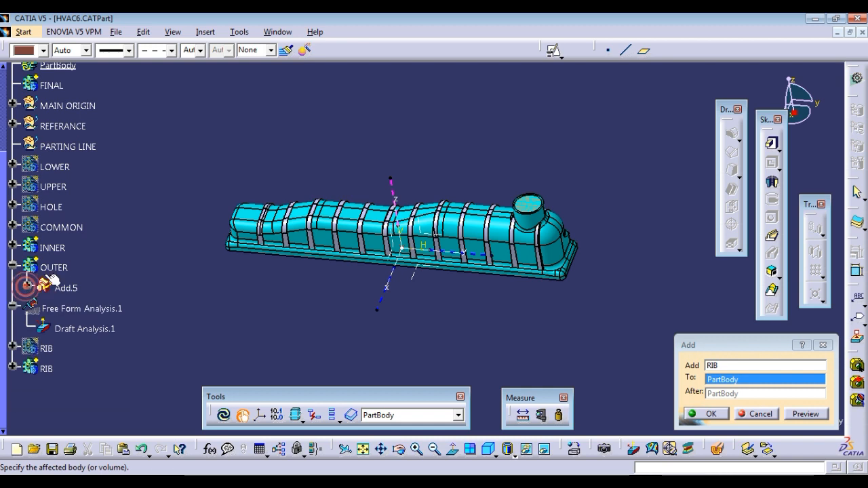
pyautogui.click(55, 268)
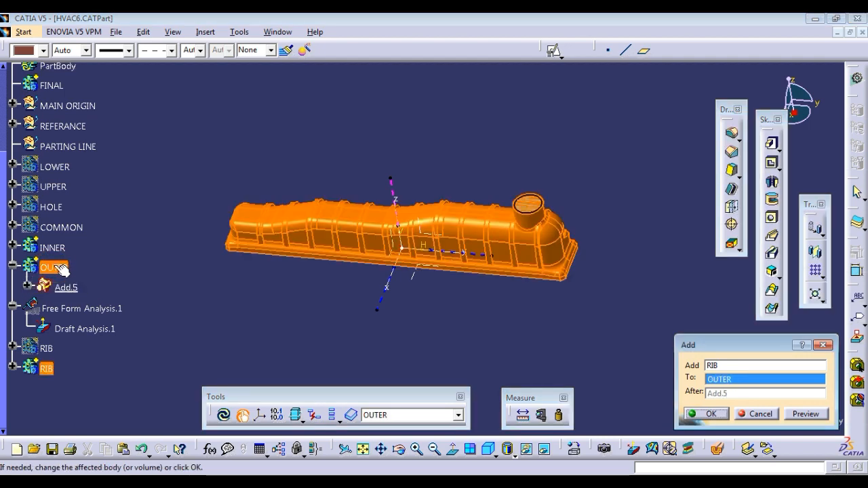
pyautogui.click(709, 413)
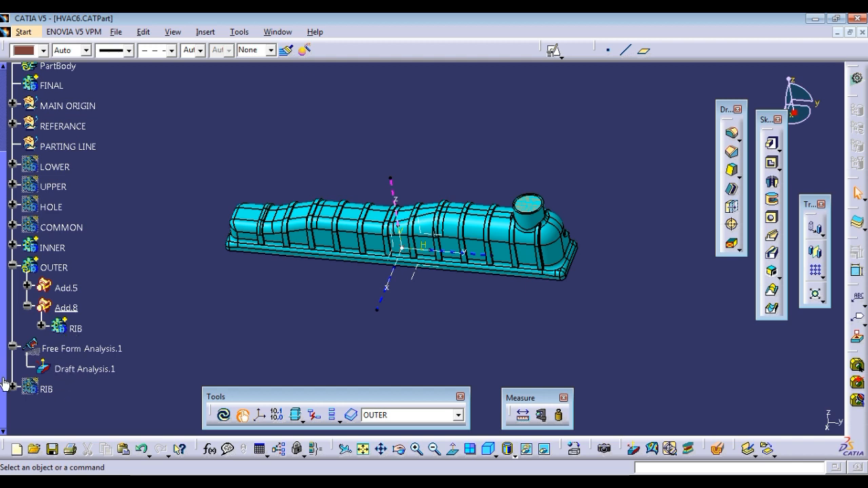
# - Show the original RIB body and hide the OUTER body
pyautogui.click(12, 346)
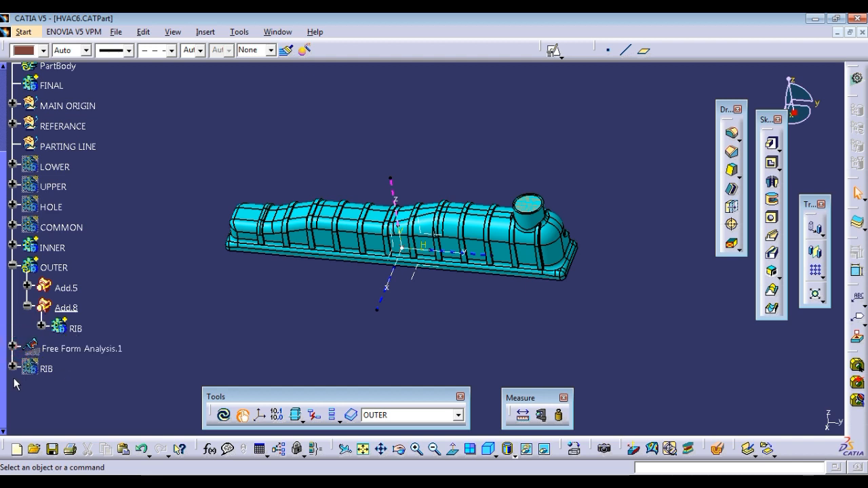
pyautogui.click(12, 368)
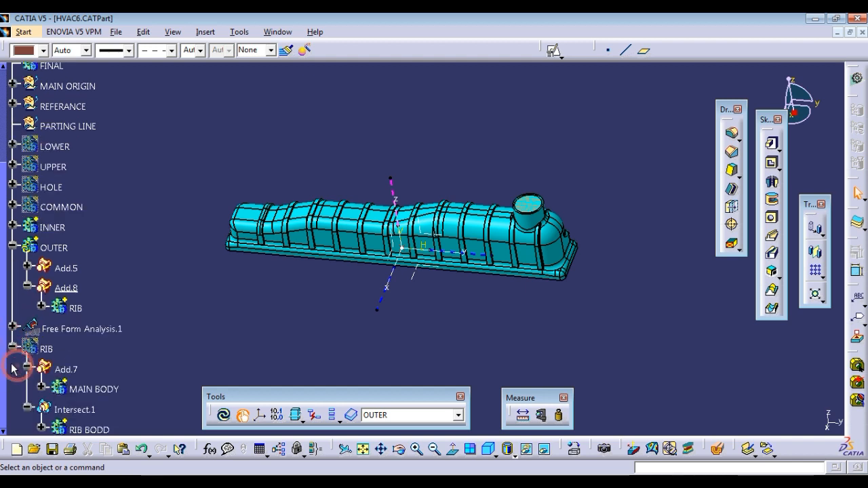
pyautogui.rightClick(51, 350)
pyautogui.click(98, 125)
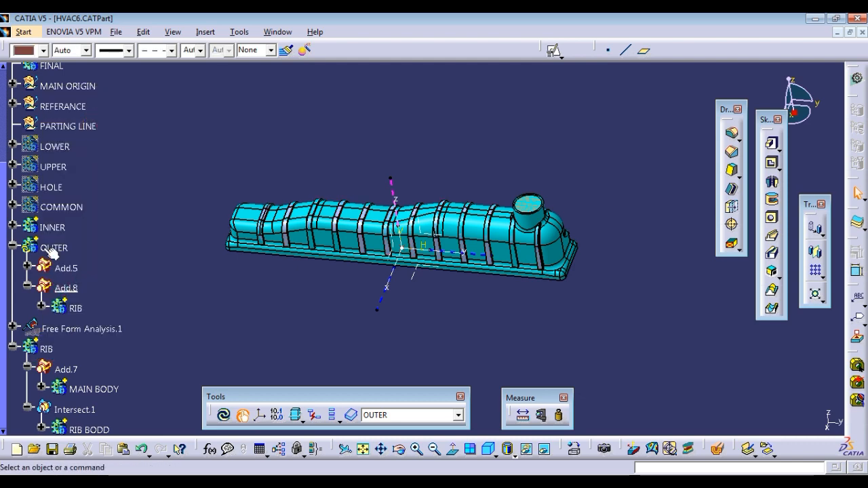
pyautogui.rightClick(50, 250)
pyautogui.click(81, 252)
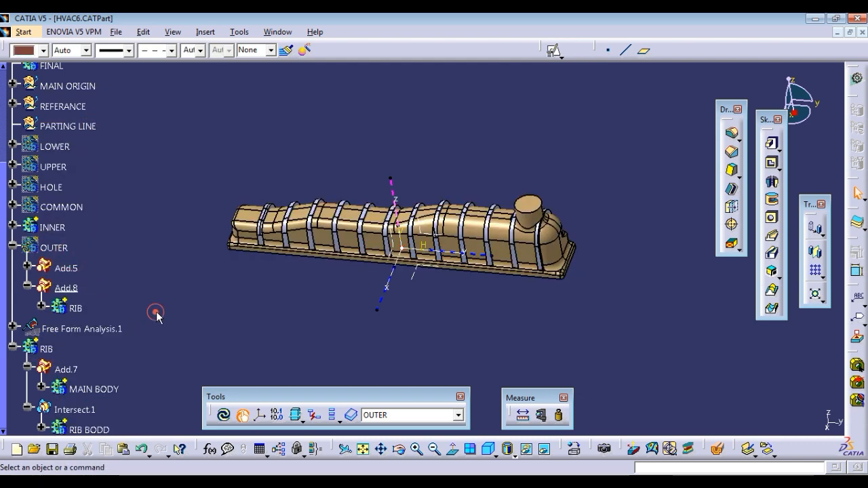
# - Define the original RIB body as the in-work object and hide the INNER body
pyautogui.rightClick(48, 349)
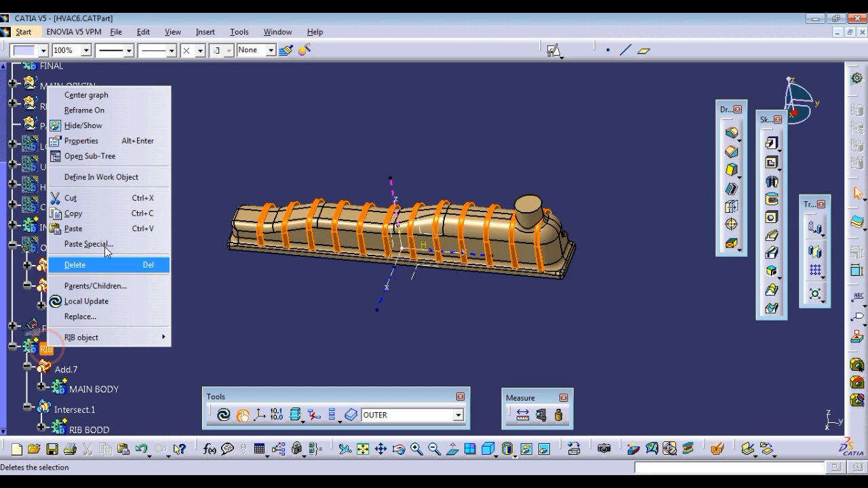
pyautogui.click(97, 177)
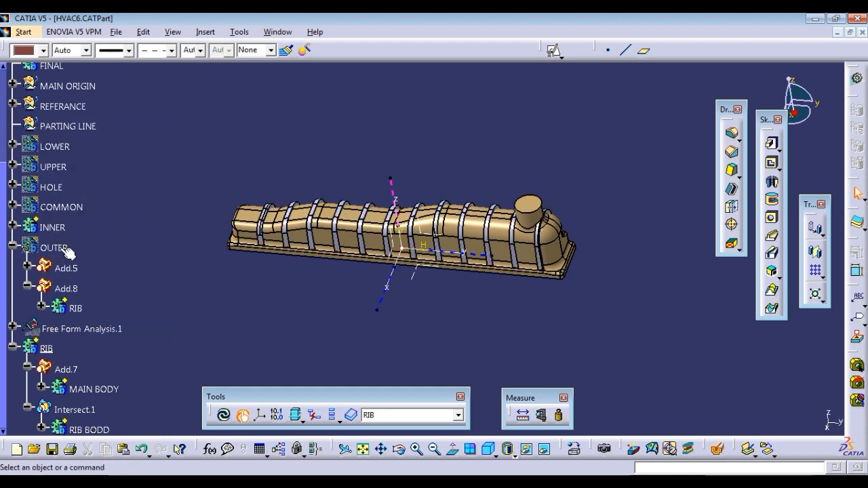
pyautogui.rightClick(51, 226)
pyautogui.click(82, 251)
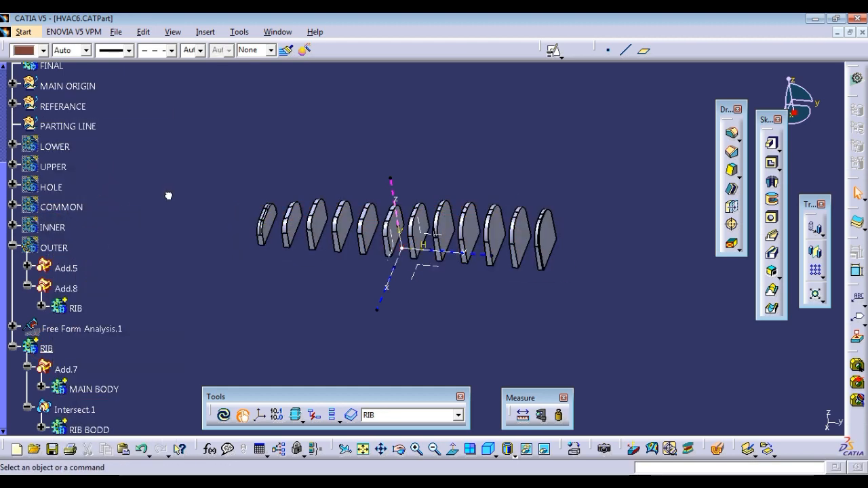
# - Start an Edge Fillet on the RIB body and select both outer profile edges of the four ribs at the positive Y end
pyautogui.moveTo(518, 329); pyautogui.dragTo(526, 224, button='middle')
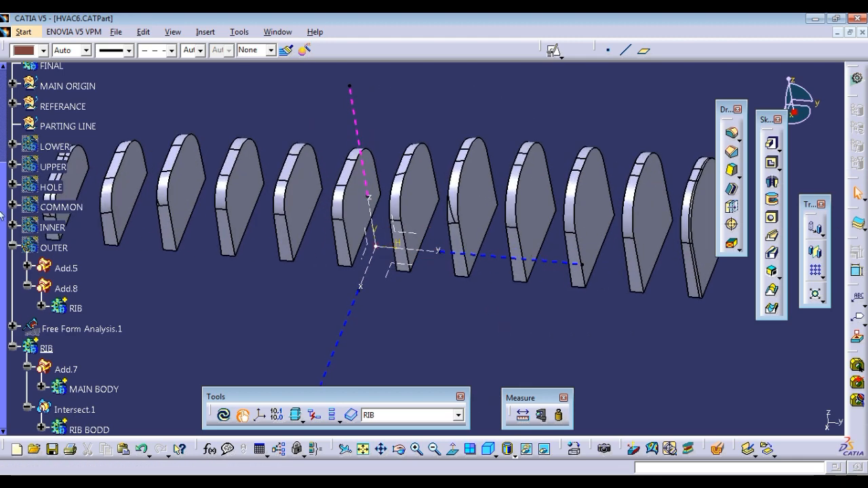
pyautogui.click(733, 133)
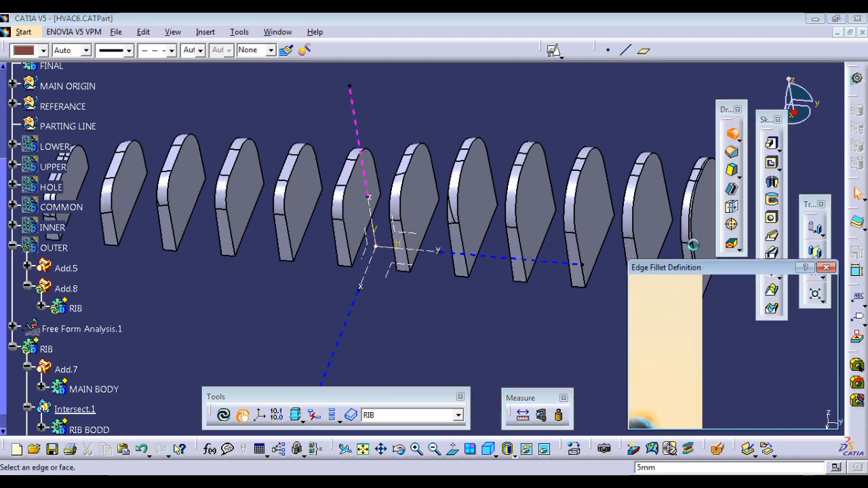
pyautogui.moveTo(652, 210); pyautogui.dragTo(489, 103, button='middle')
pyautogui.click(567, 143)
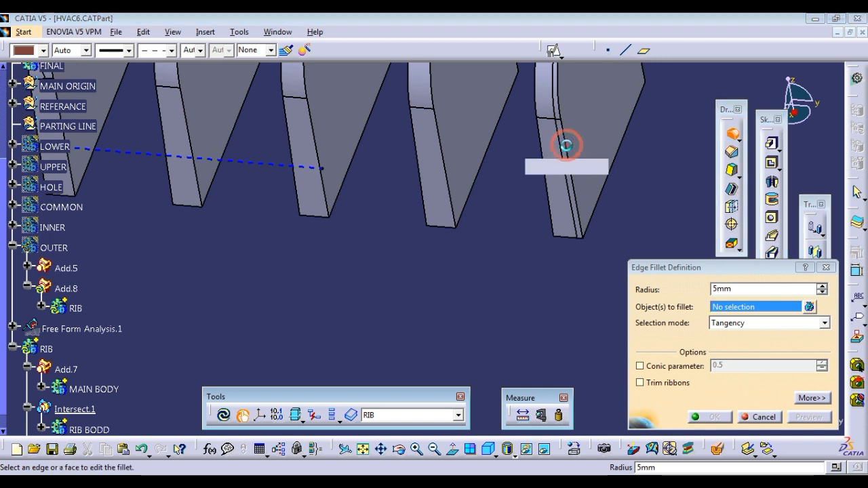
pyautogui.click(443, 144)
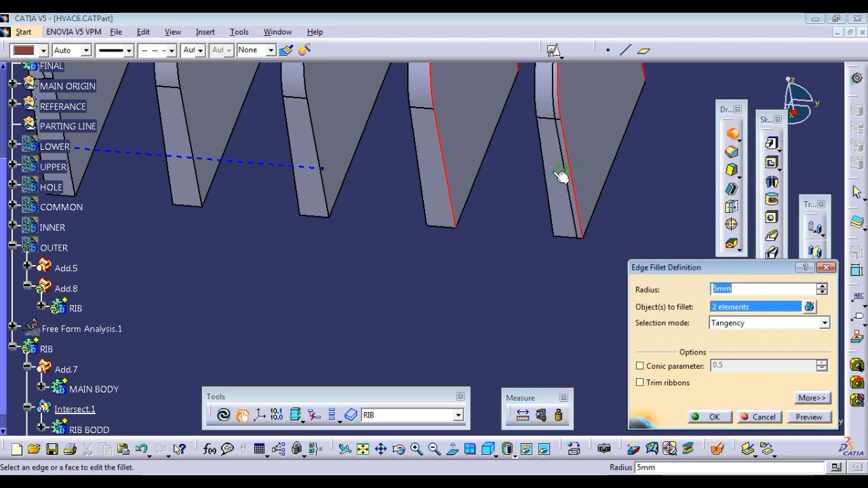
pyautogui.click(547, 165)
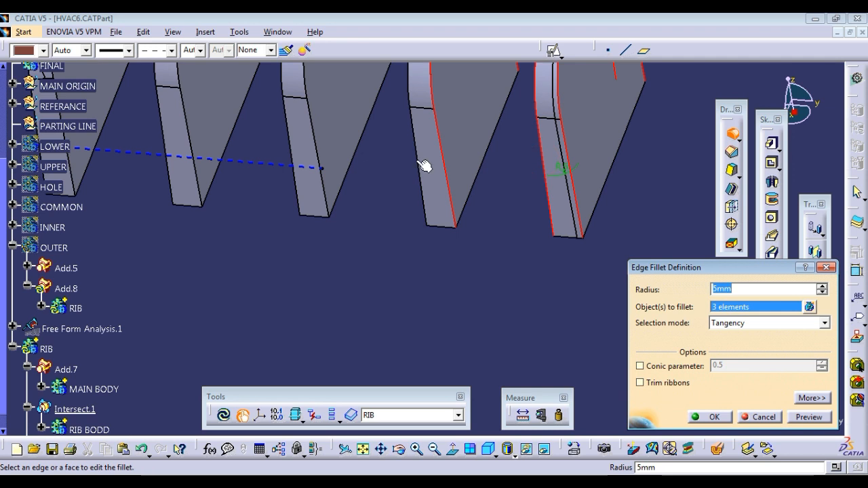
pyautogui.click(420, 161)
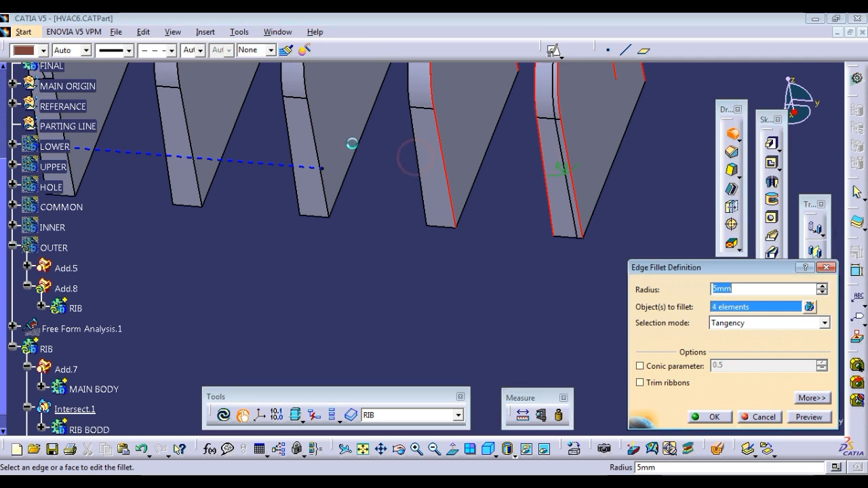
pyautogui.click(314, 137)
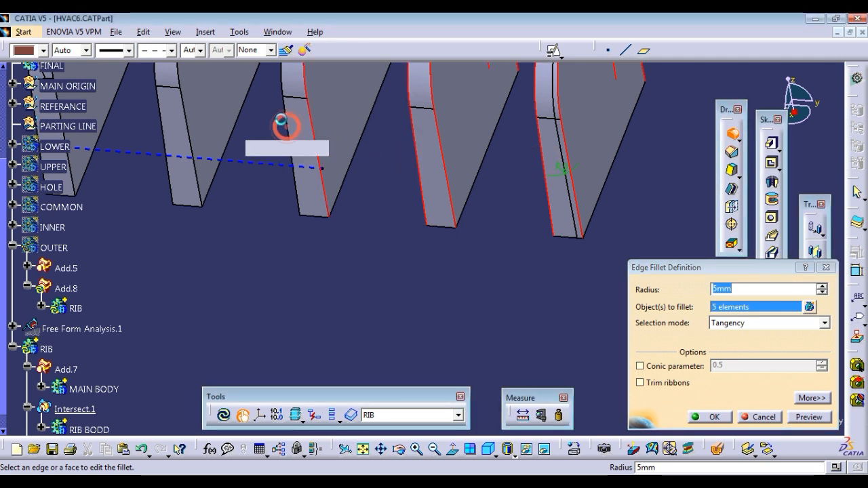
pyautogui.click(287, 126)
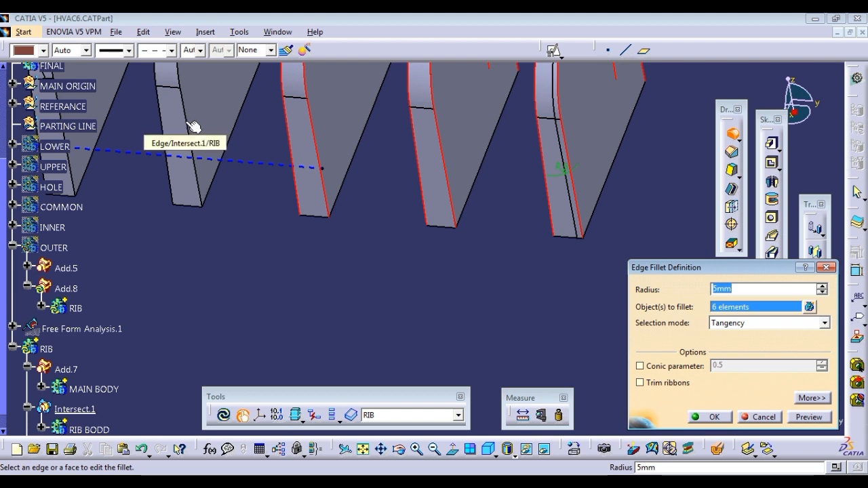
pyautogui.click(191, 126)
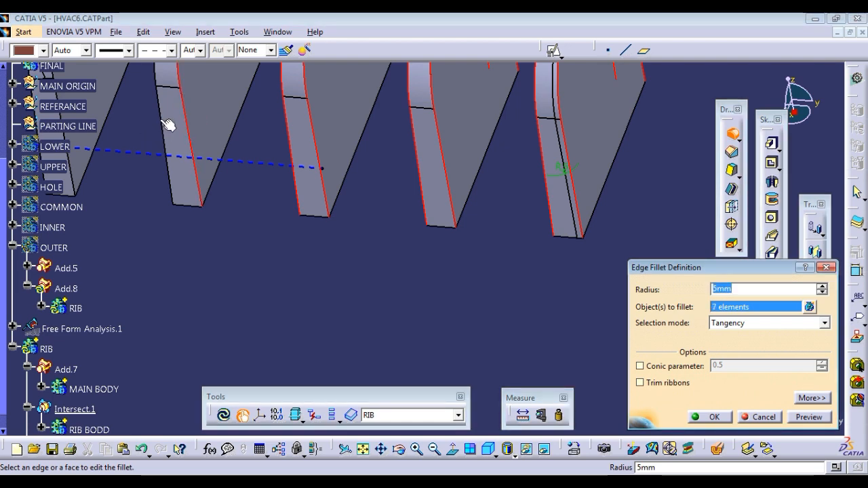
pyautogui.click(162, 121)
# - Extend the fillet selection with both outer profile edges of the next three ribs towards the middle of the row
pyautogui.moveTo(138, 134); pyautogui.dragTo(442, 224, button='middle')
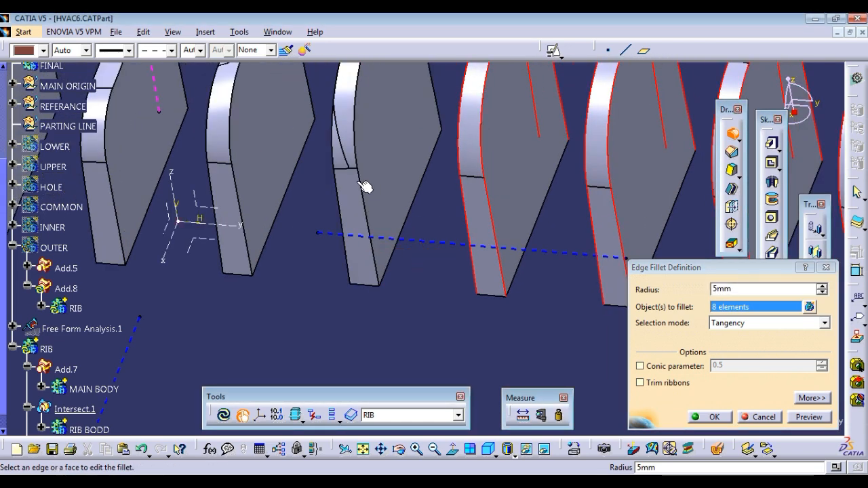
pyautogui.click(346, 187)
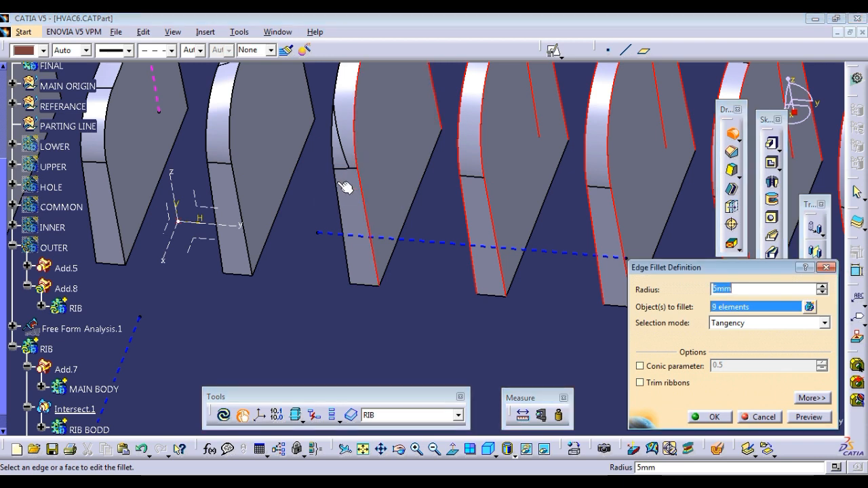
pyautogui.click(341, 187)
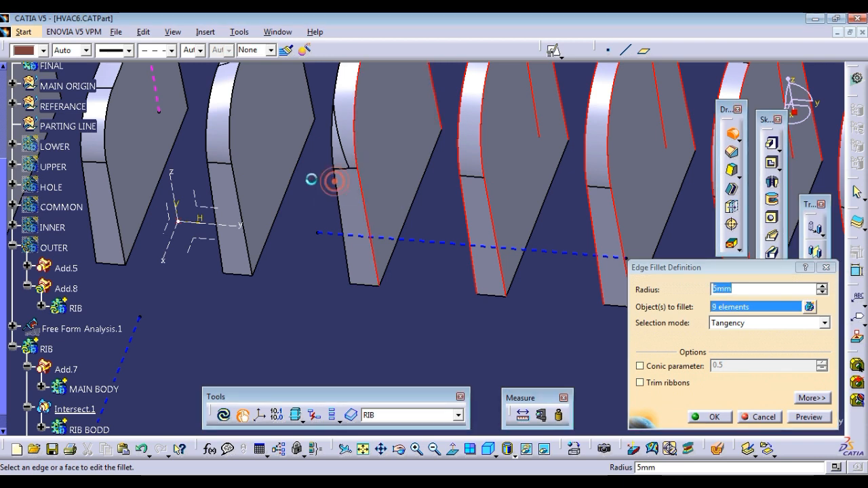
pyautogui.click(232, 174)
pyautogui.click(206, 171)
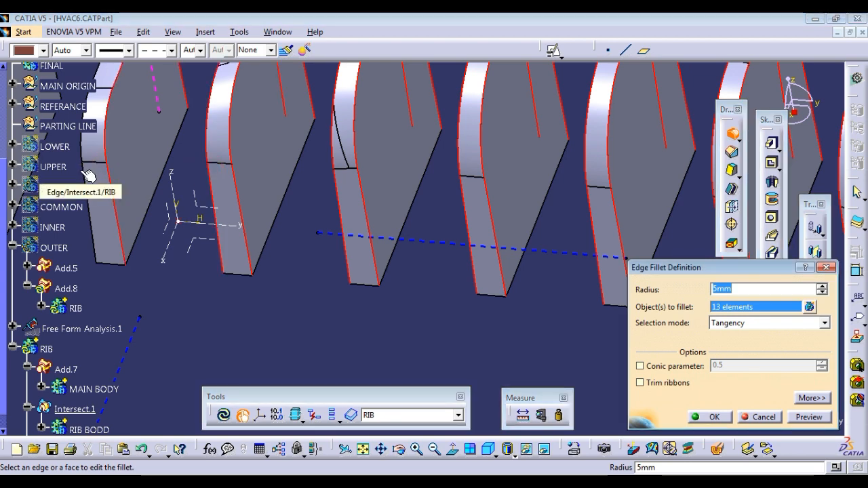
pyautogui.click(80, 170)
# - Extend the fillet selection with both outer profile edges of the remaining five ribs towards the negative Y end
pyautogui.moveTo(82, 176); pyautogui.dragTo(419, 254, button='middle')
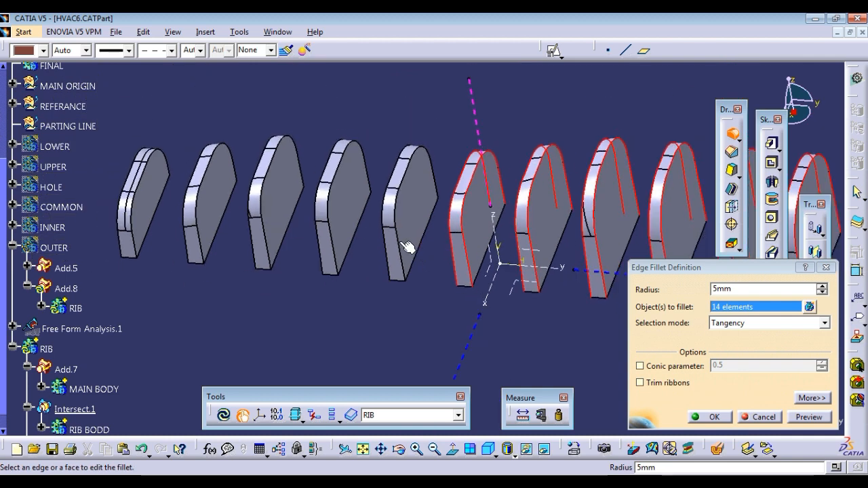
pyautogui.click(385, 244)
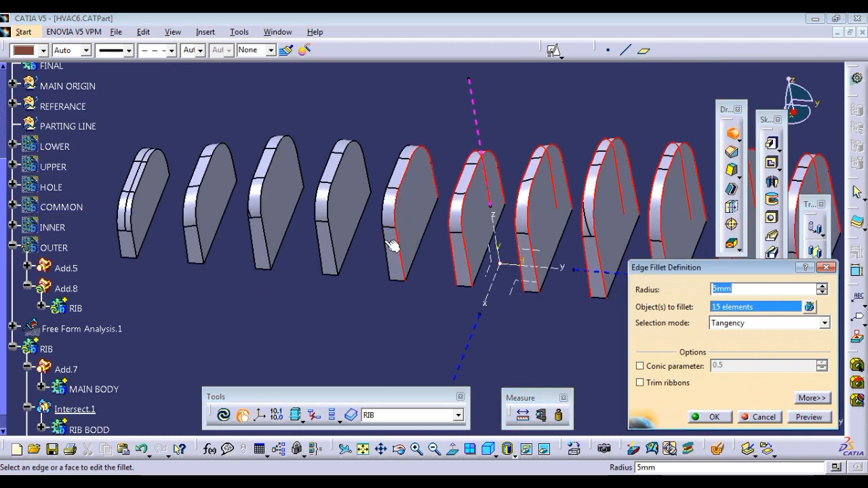
pyautogui.click(388, 244)
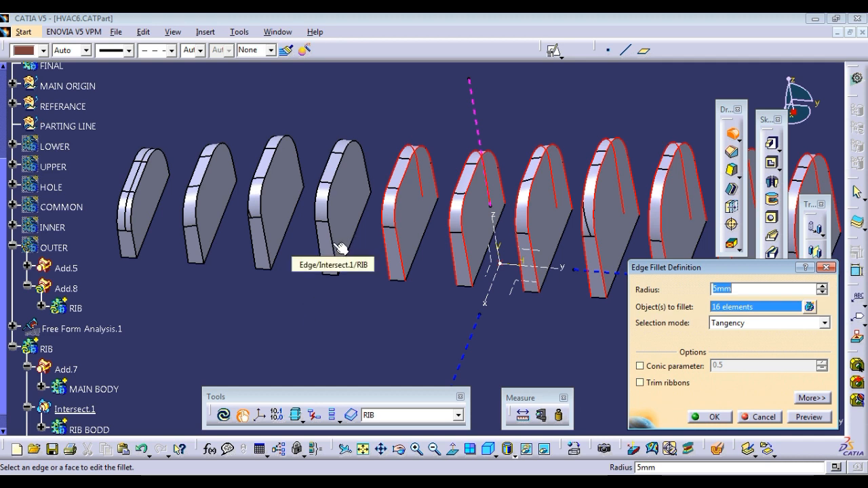
pyautogui.click(324, 246)
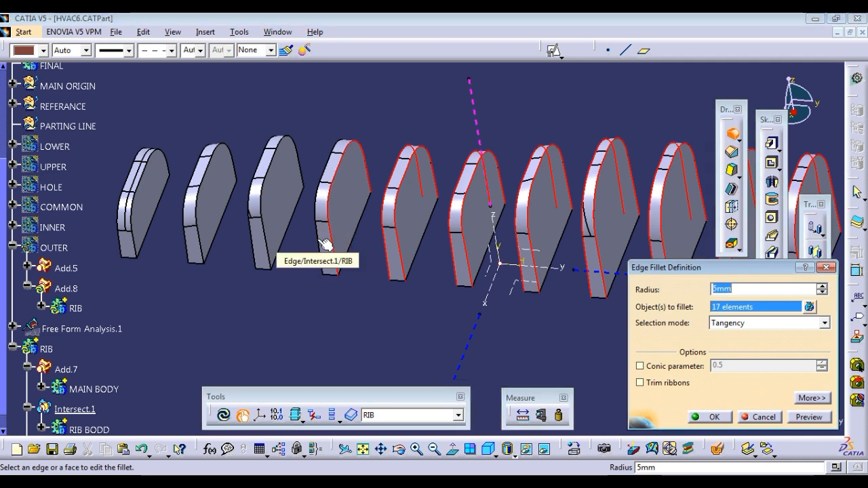
pyautogui.click(275, 243)
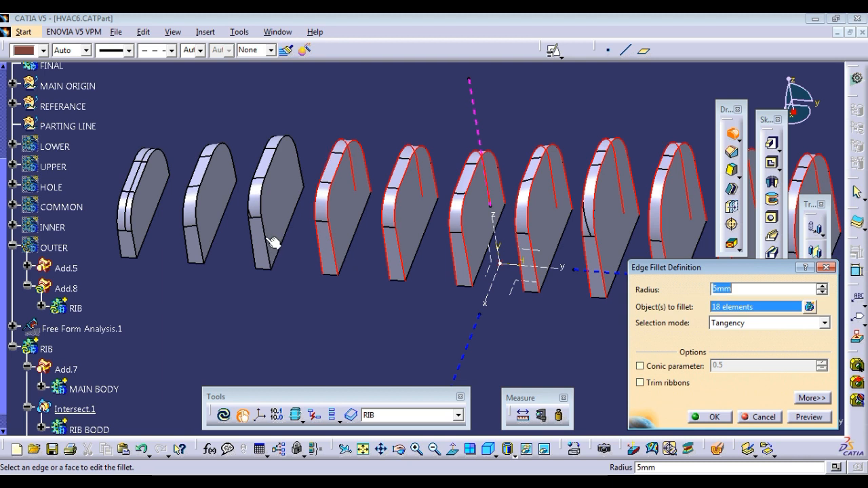
pyautogui.click(271, 243)
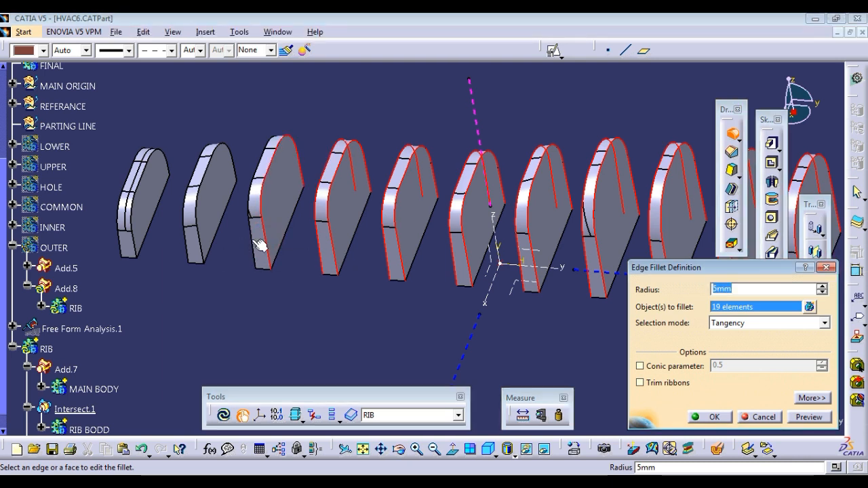
pyautogui.click(258, 243)
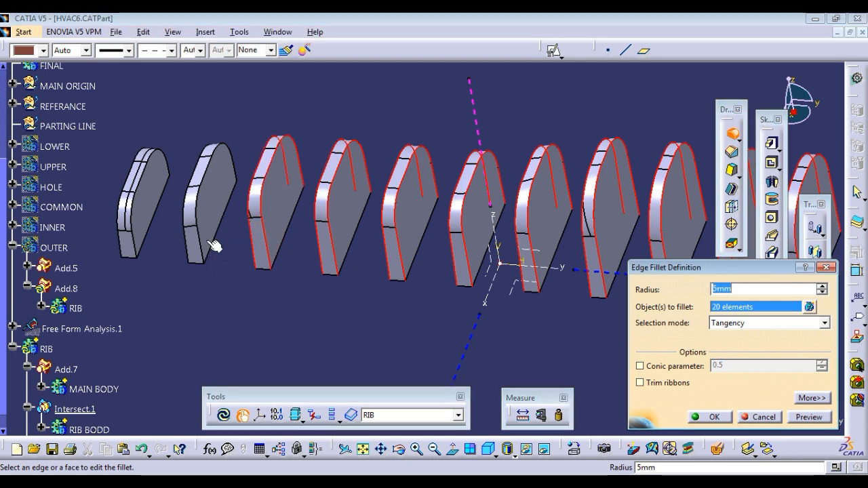
pyautogui.click(195, 246)
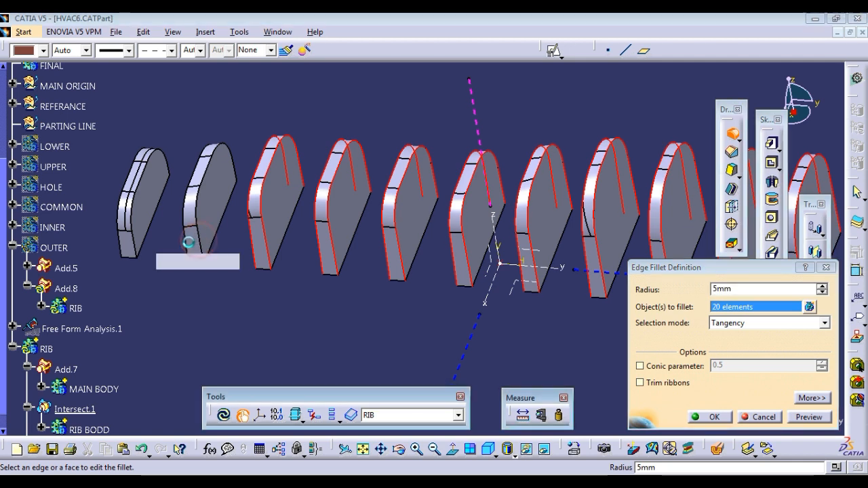
pyautogui.click(185, 242)
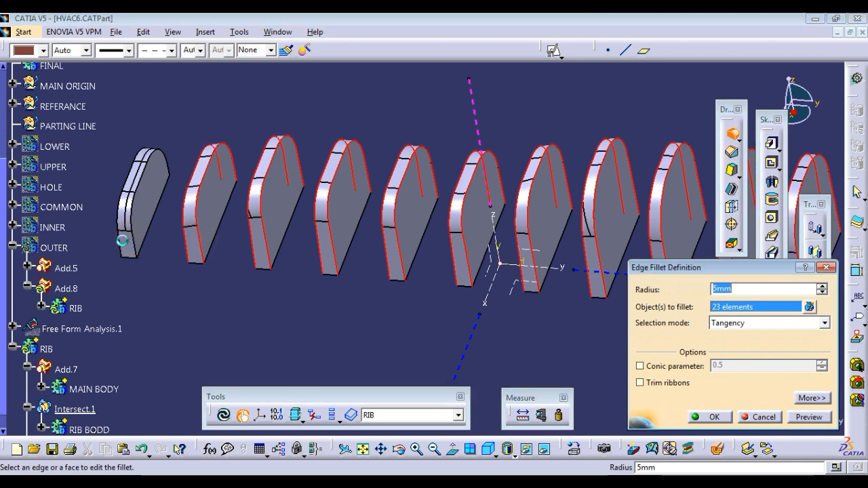
pyautogui.click(126, 246)
pyautogui.click(120, 239)
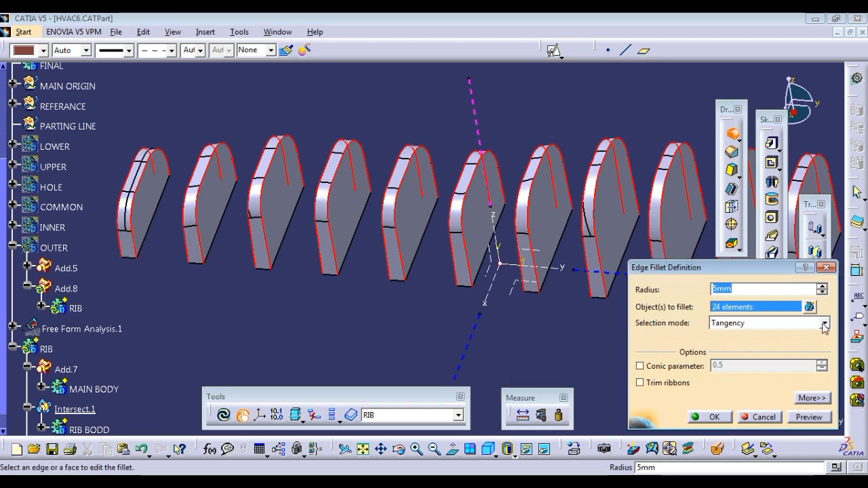
# - Apply the rib edge fillet with a radius of 0.5 mm, collapse the RIB and OUTER branches, and update the part
pyautogui.write('5')
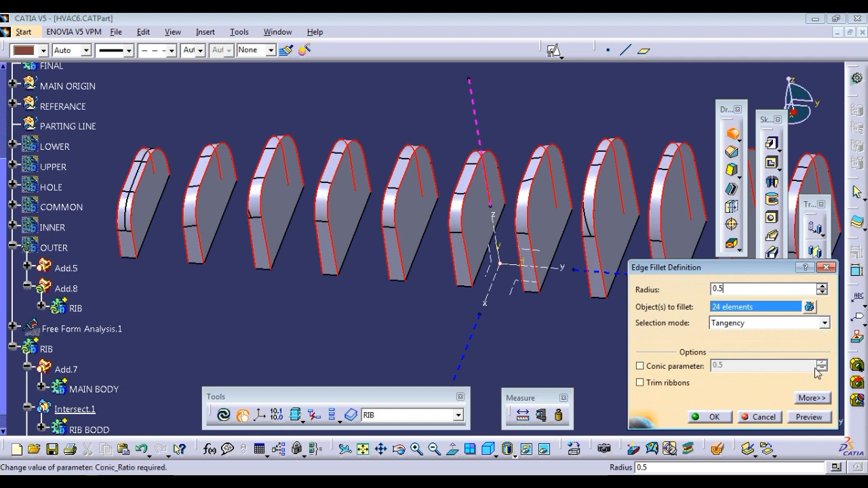
pyautogui.click(706, 417)
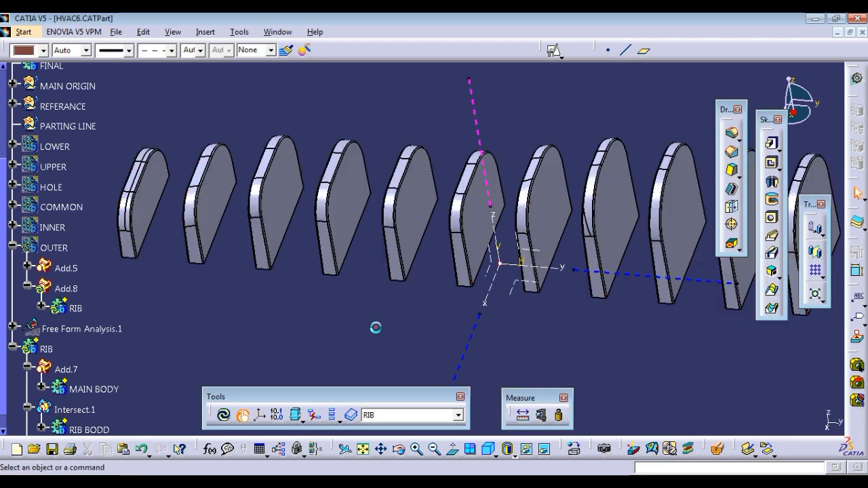
pyautogui.click(174, 328)
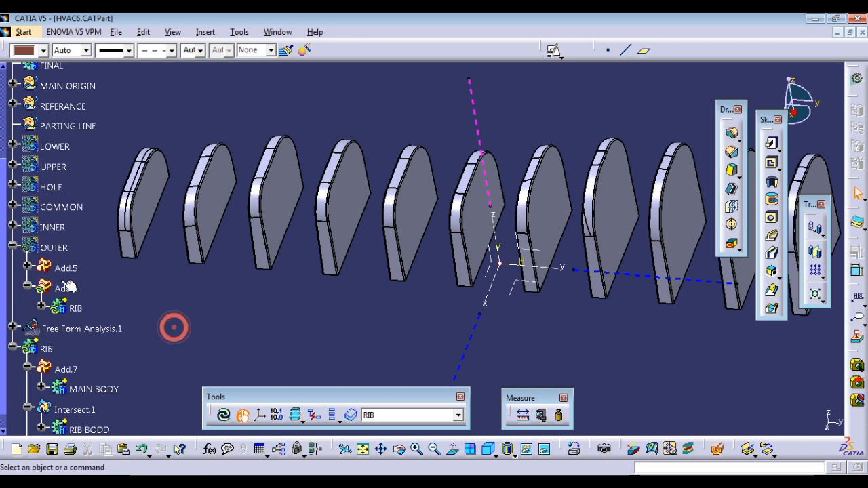
pyautogui.click(12, 349)
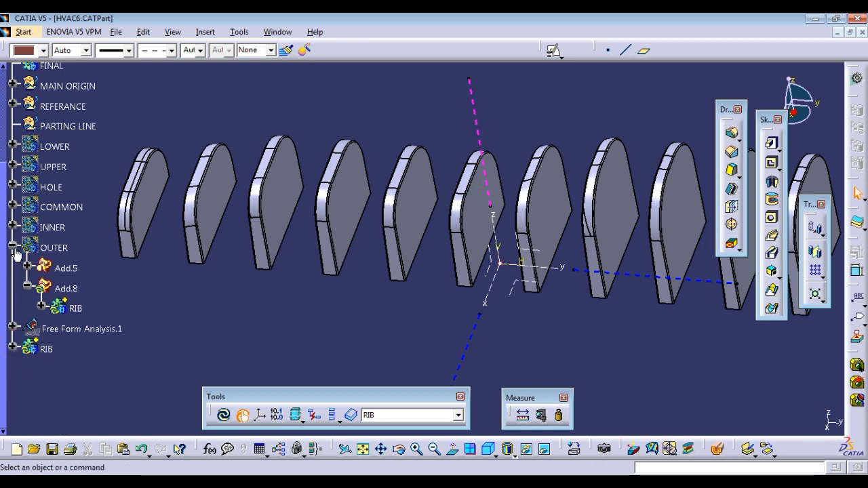
pyautogui.click(11, 247)
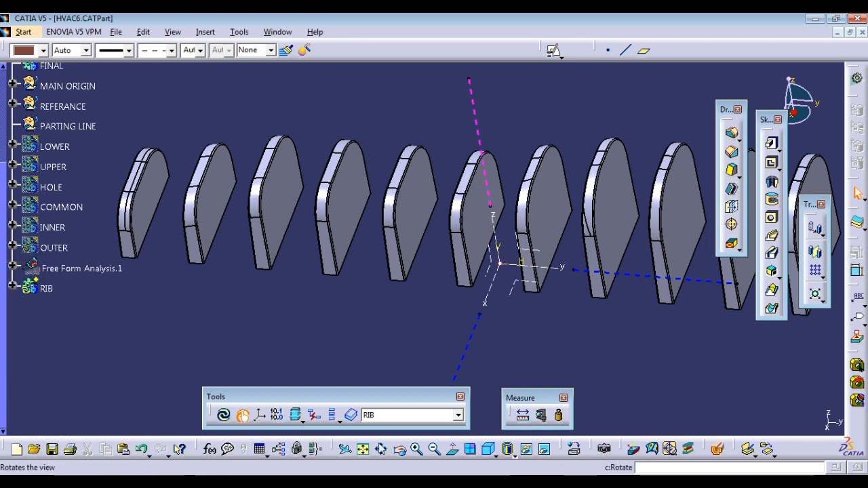
pyautogui.click(224, 415)
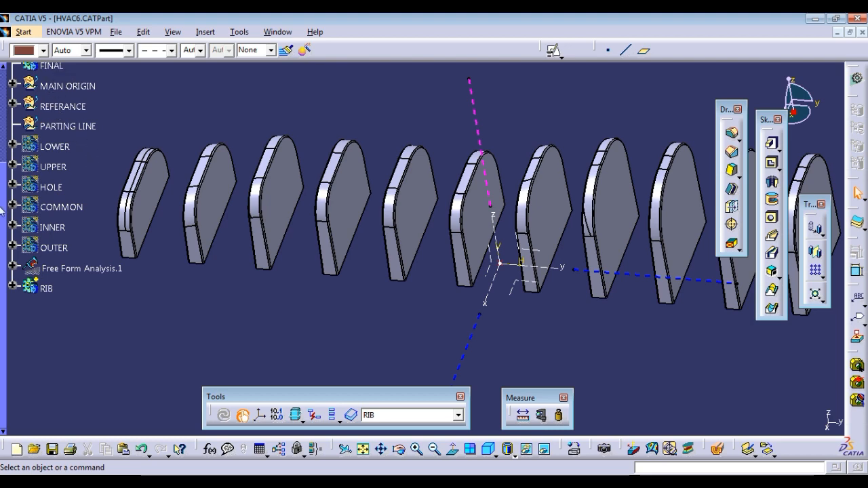
# - Add the OUTER body to the FINAL body with a Boolean Add
pyautogui.moveTo(4, 188); pyautogui.dragTo(2, 163)
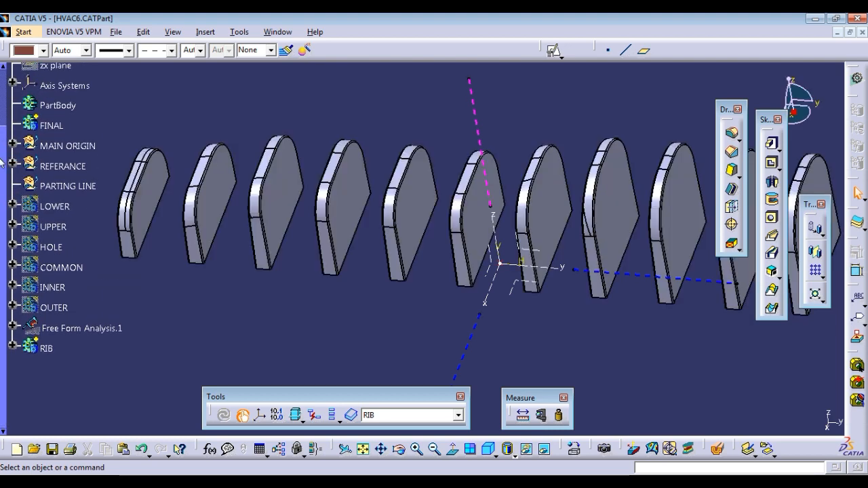
pyautogui.click(54, 307)
pyautogui.rightClick(54, 308)
pyautogui.moveTo(163, 292)
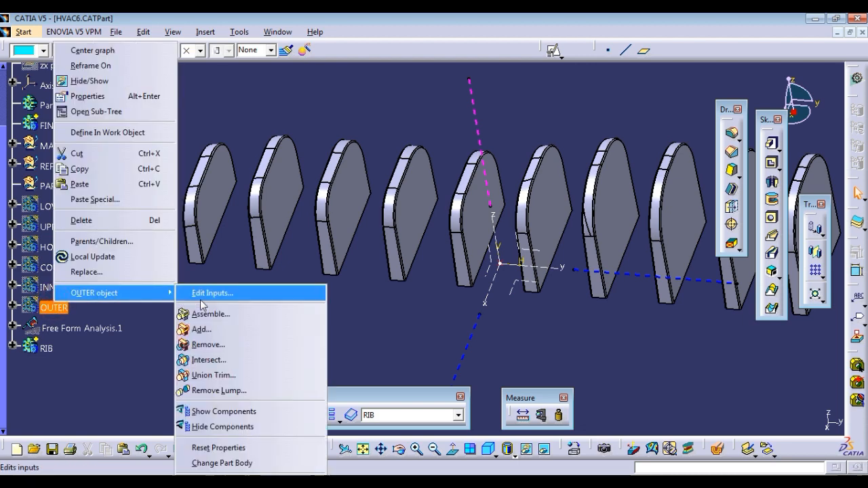
pyautogui.click(209, 330)
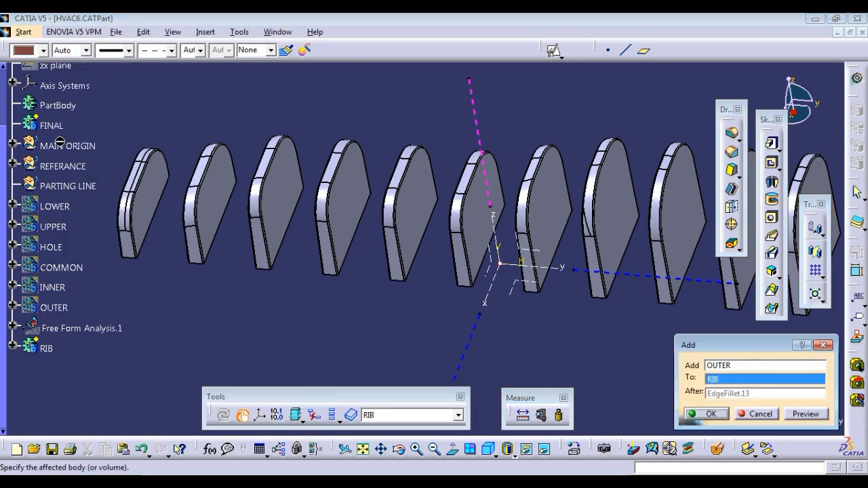
pyautogui.click(54, 126)
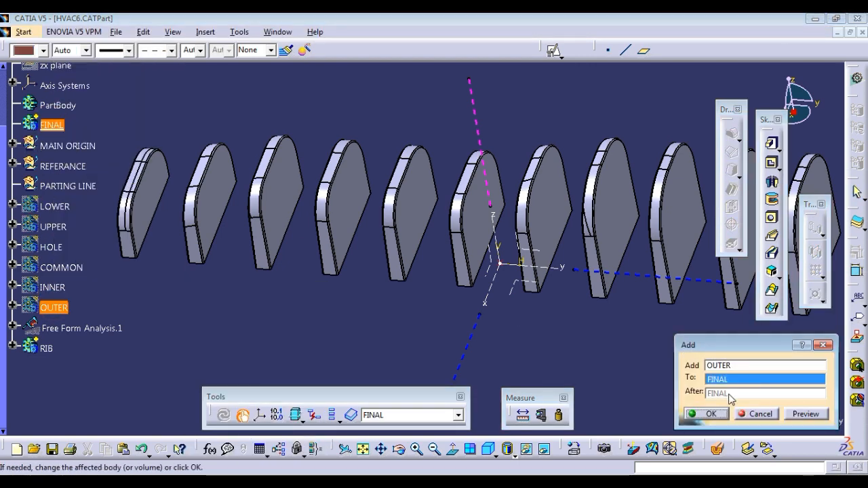
pyautogui.click(706, 414)
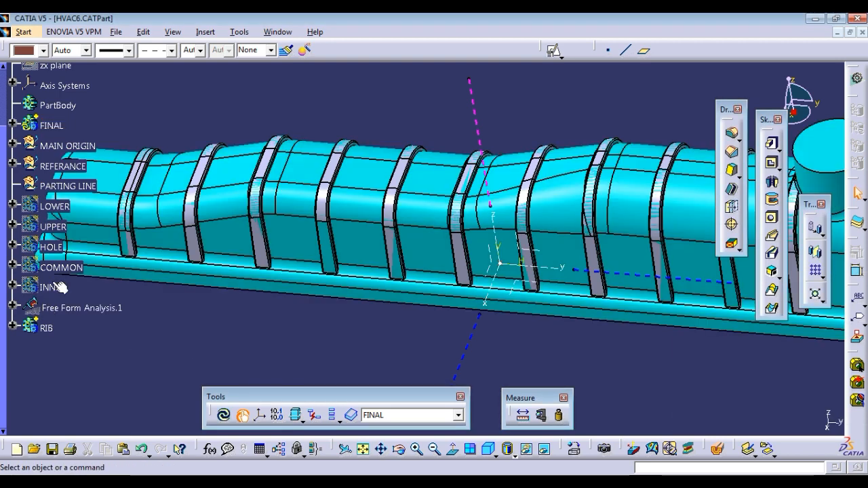
# - Subtract the INNER body from the FINAL body with a Boolean Remove
pyautogui.rightClick(64, 290)
pyautogui.moveTo(102, 278)
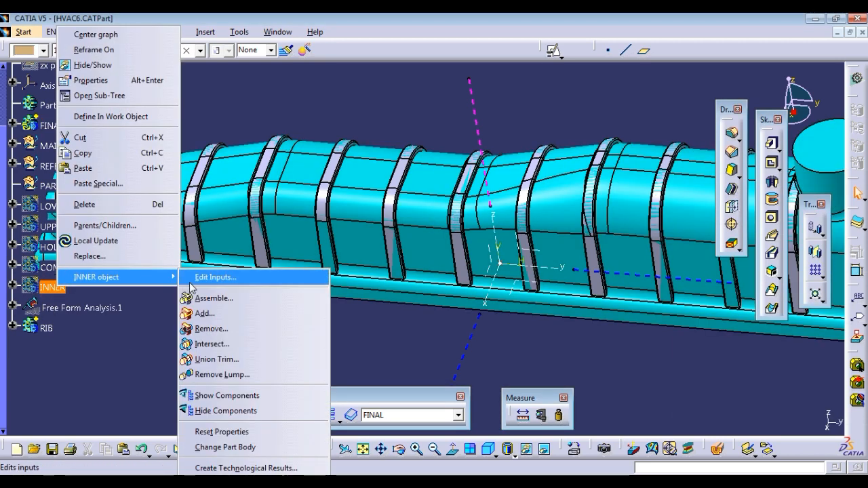
pyautogui.click(206, 330)
pyautogui.click(46, 126)
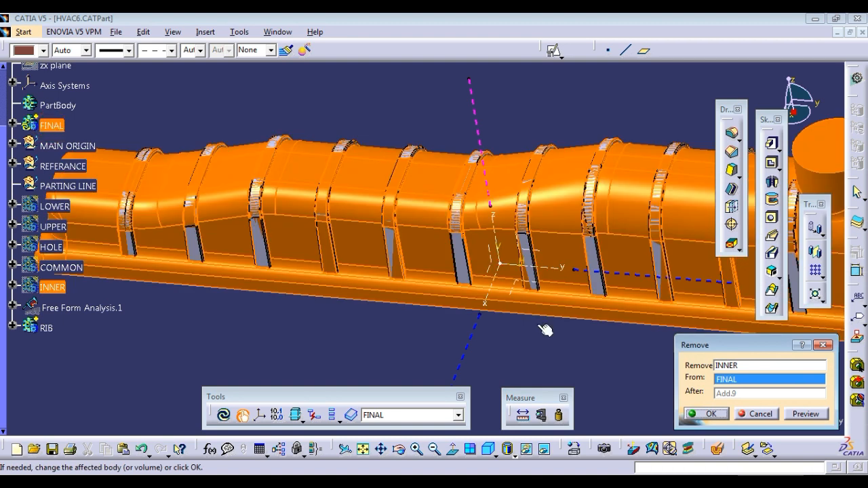
pyautogui.click(723, 413)
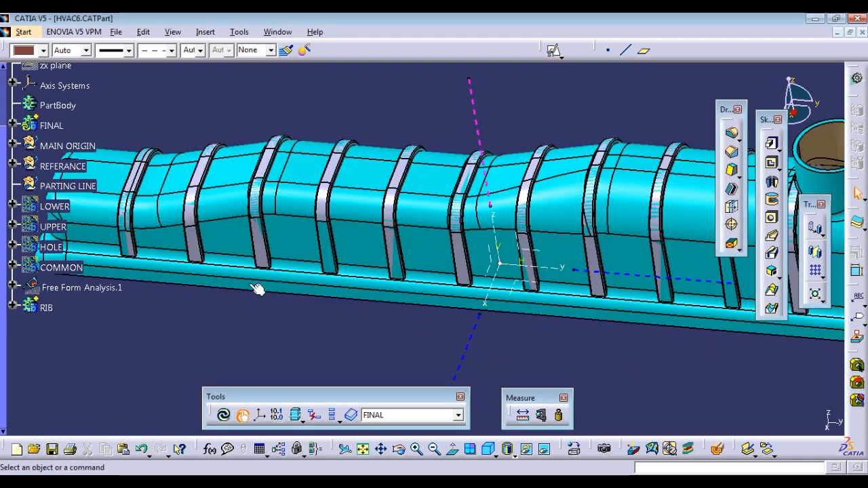
# - Hide the original RIB body so only the FINAL cover is displayed
pyautogui.click(46, 308)
pyautogui.rightClick(46, 308)
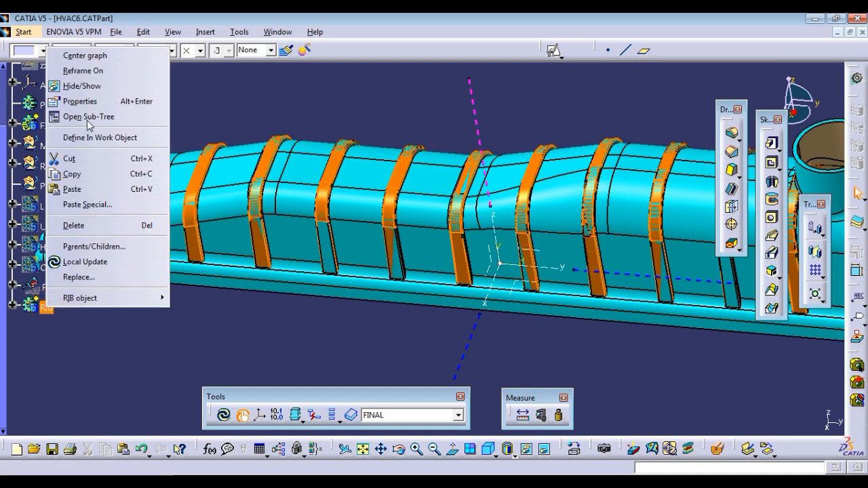
pyautogui.click(87, 86)
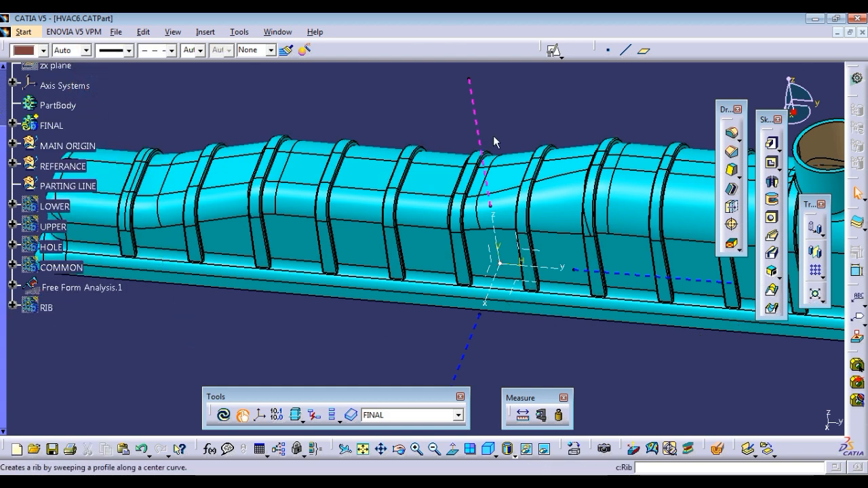
# - Display the FINAL cover in the isometric view with the Shading with Material render style
pyautogui.moveTo(486, 218); pyautogui.dragTo(379, 232, button='middle')
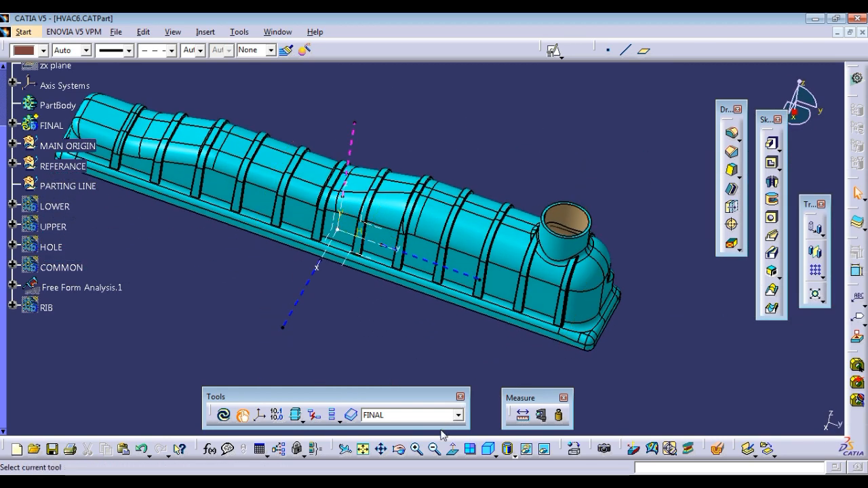
pyautogui.click(489, 449)
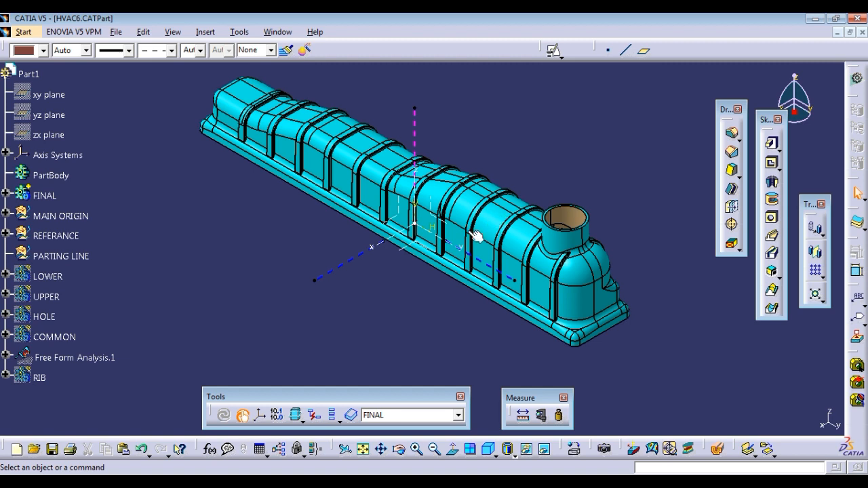
pyautogui.click(496, 455)
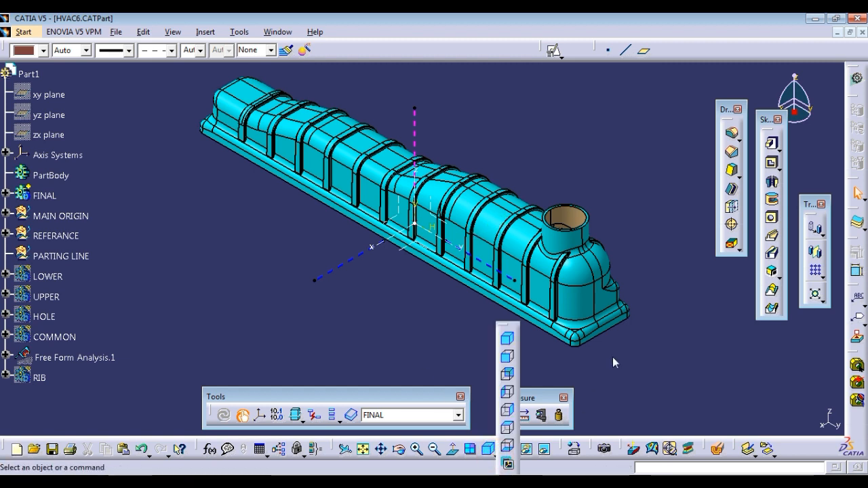
pyautogui.click(638, 333)
pyautogui.click(510, 452)
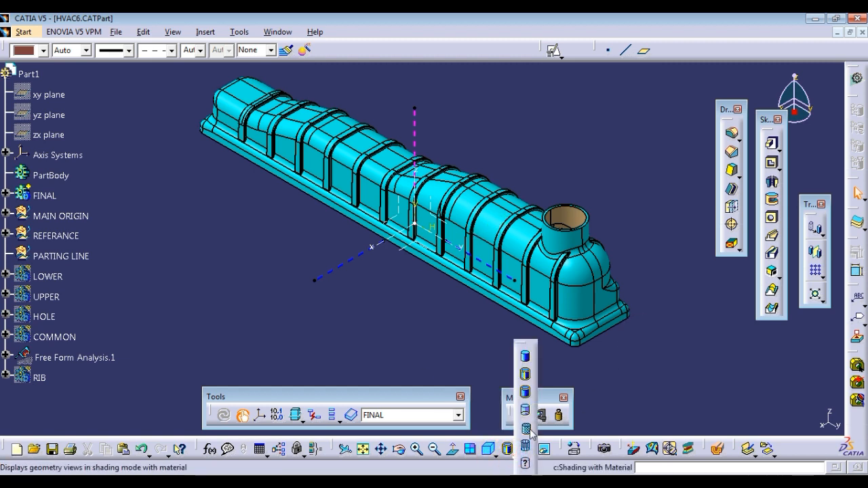
pyautogui.click(528, 430)
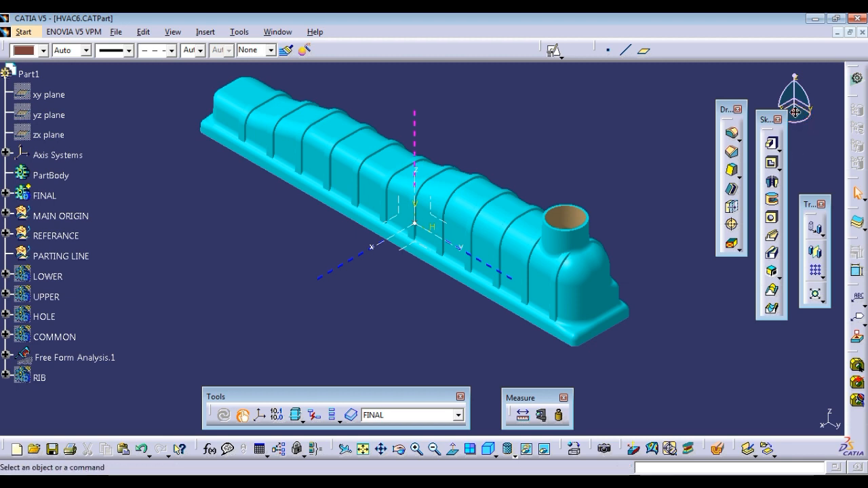
# - Snap the compass to the vertical MAIN ORIGIN axis line and run a draft analysis of the FINAL cover along the compass direction
pyautogui.moveTo(795, 112); pyautogui.dragTo(550, 131)
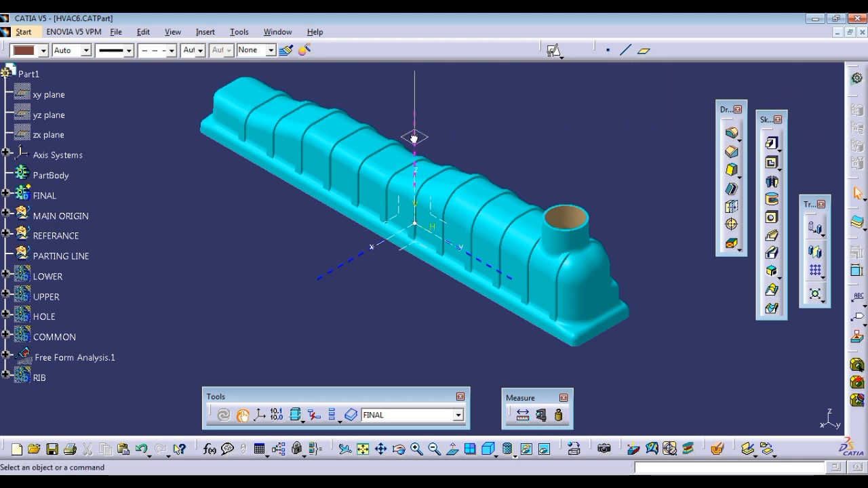
pyautogui.moveTo(414, 138); pyautogui.dragTo(414, 136)
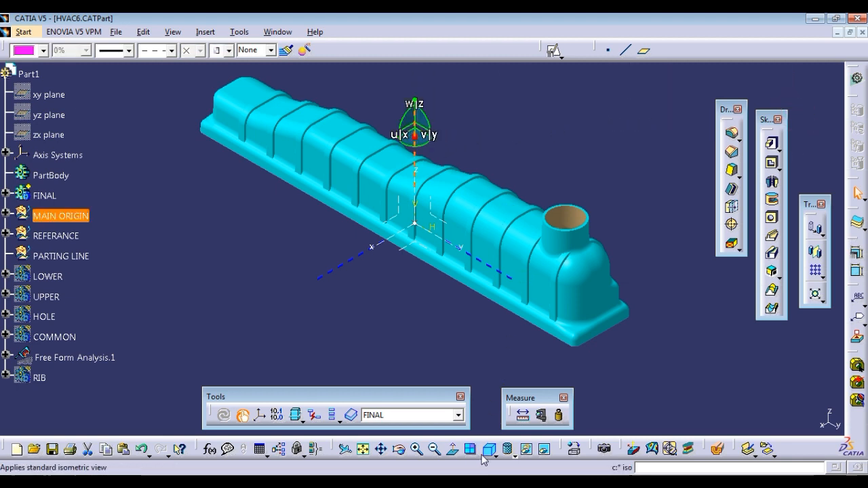
pyautogui.click(631, 450)
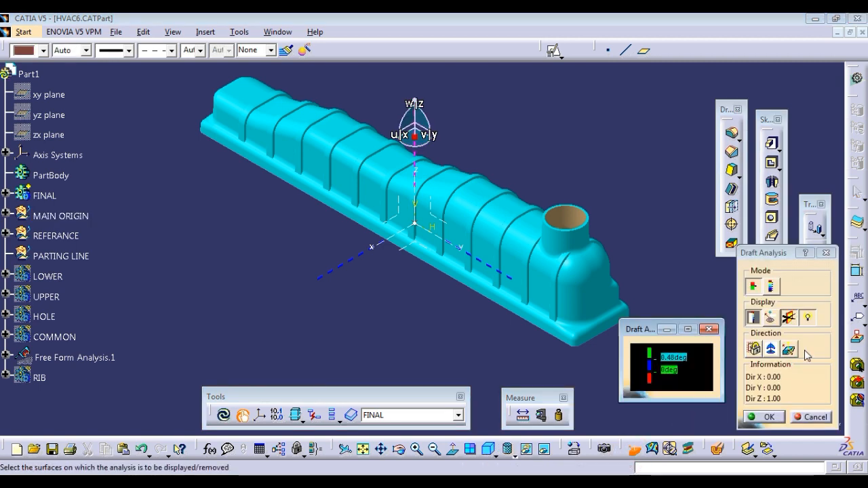
pyautogui.click(772, 349)
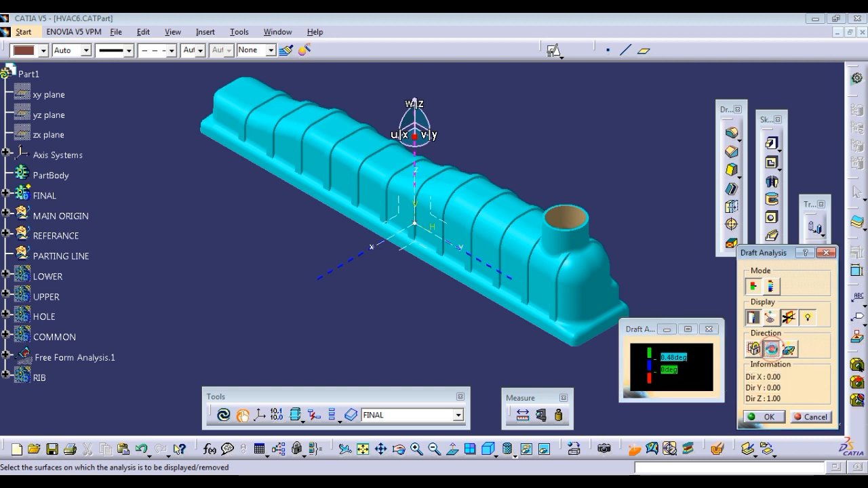
pyautogui.click(526, 241)
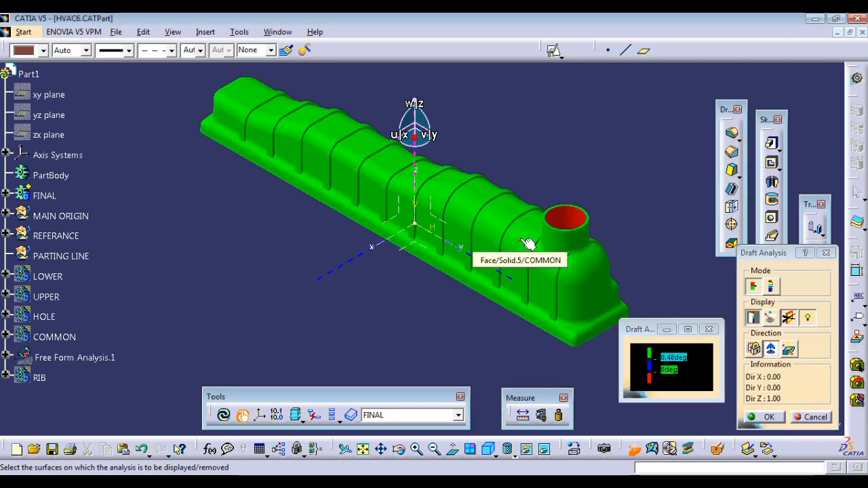
pyautogui.click(446, 310)
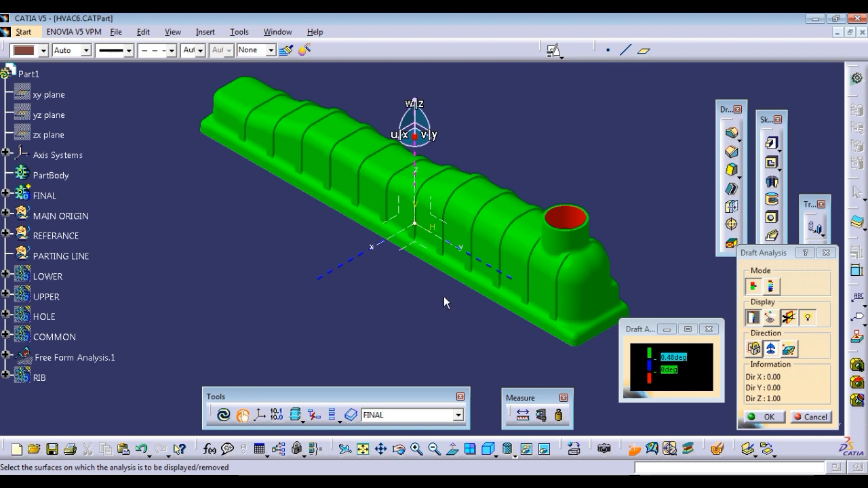
pyautogui.moveTo(445, 276); pyautogui.dragTo(466, 228, button='middle')
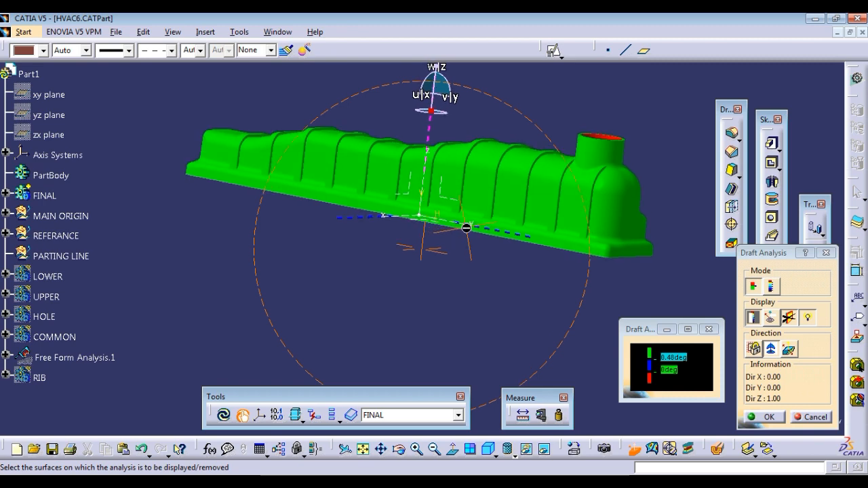
pyautogui.click(493, 444)
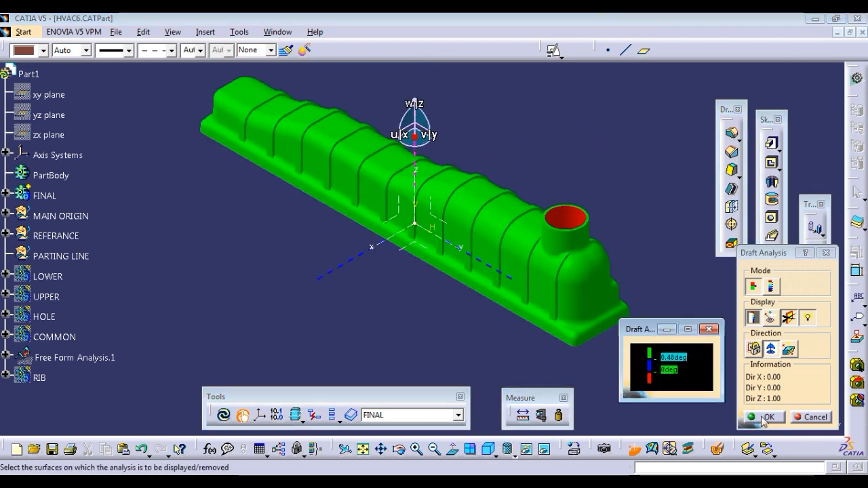
pyautogui.click(766, 418)
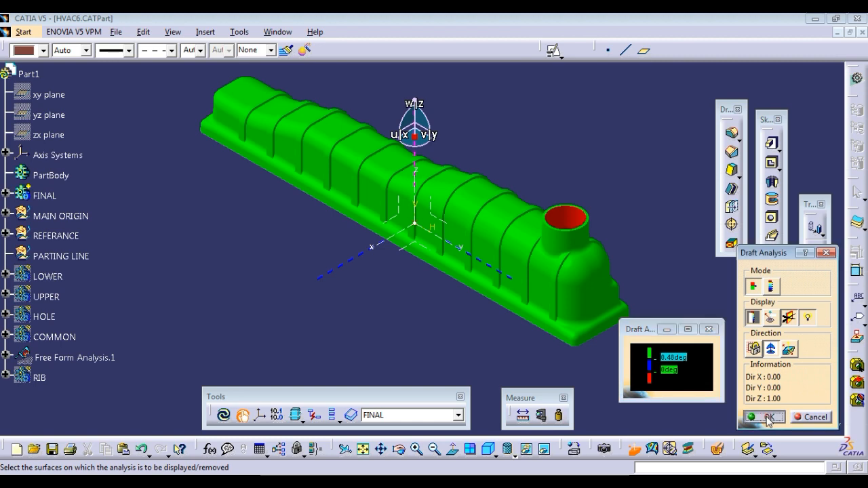
# - Switch to the Generative Shape Design workbench and define the PARTING LINE geometrical set as the in-work object
pyautogui.click(23, 32)
pyautogui.moveTo(136, 78)
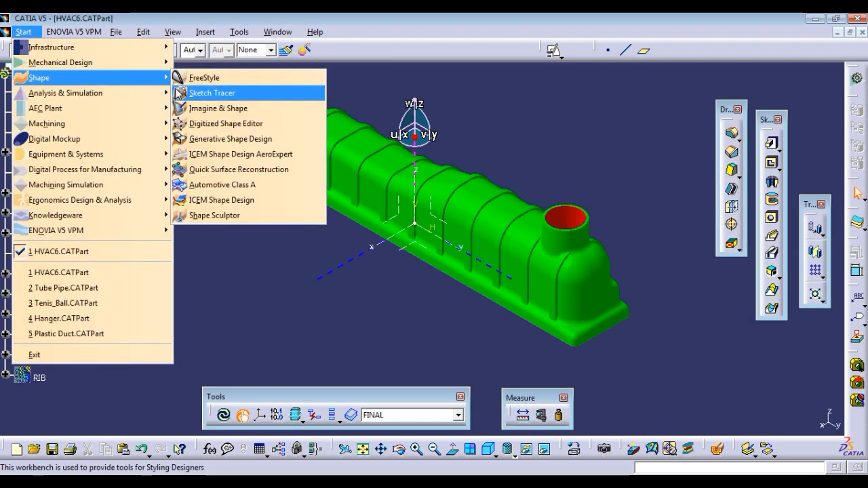
pyautogui.click(207, 144)
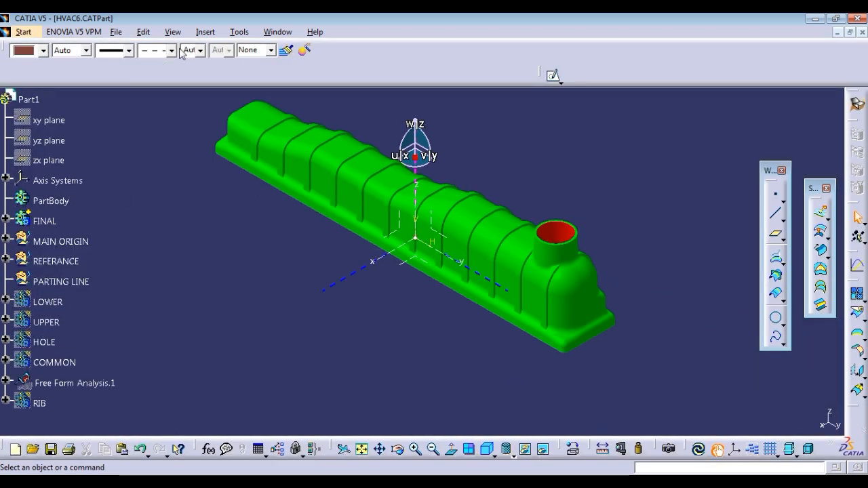
pyautogui.click(203, 33)
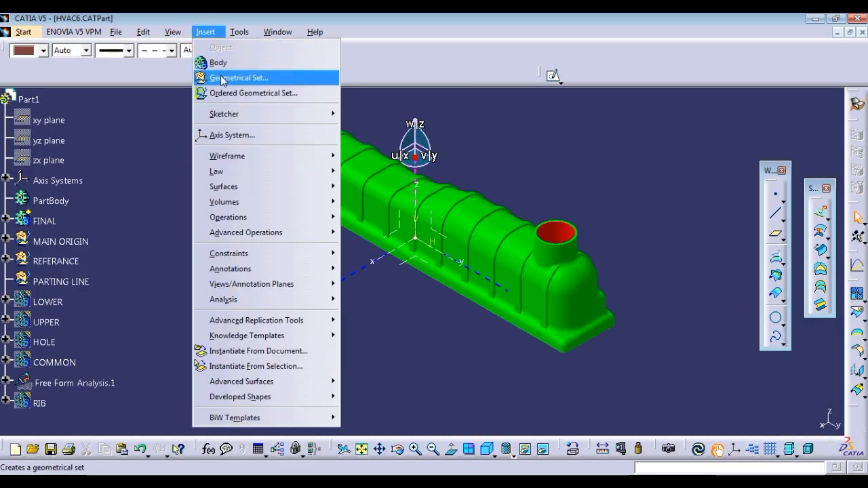
pyautogui.click(124, 215)
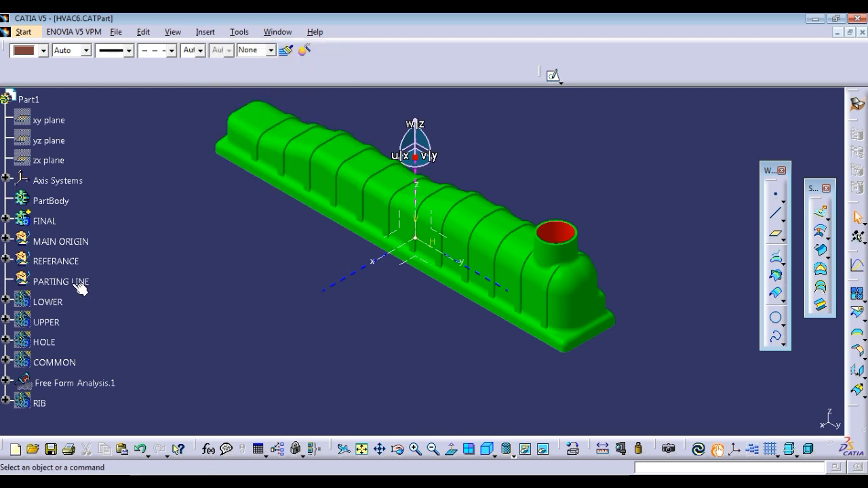
pyautogui.click(78, 285)
pyautogui.rightClick(77, 285)
pyautogui.click(119, 116)
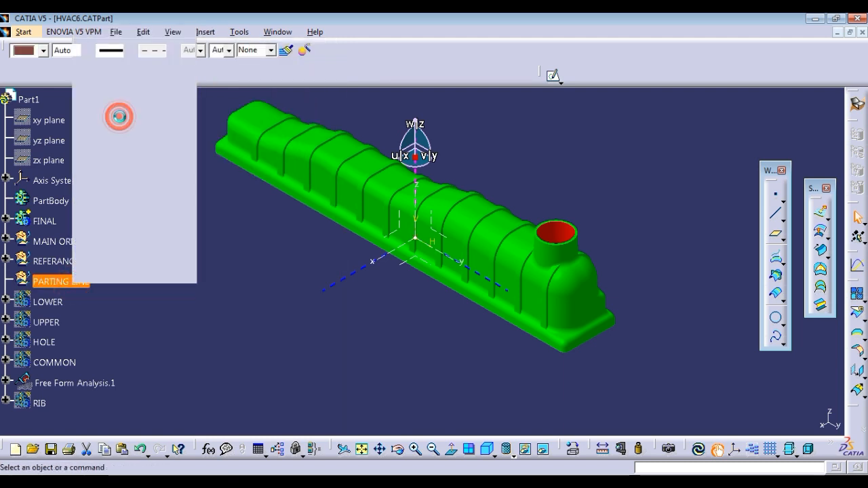
# - Extract the rim edge of the round spout opening and the cover's bottom outer edge with tangent continuity propagation
pyautogui.click(861, 339)
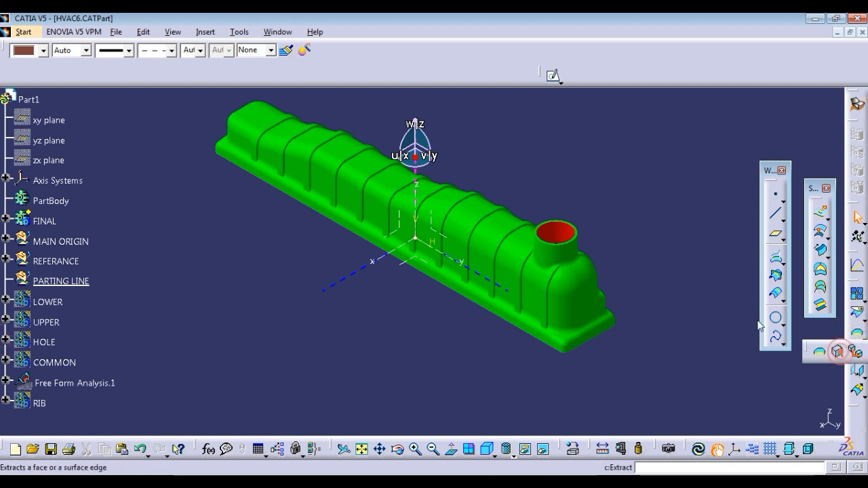
pyautogui.click(838, 351)
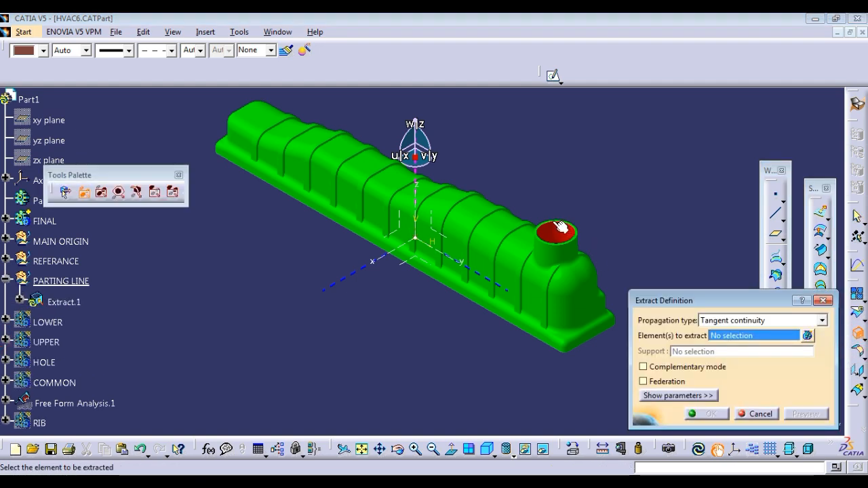
pyautogui.click(559, 226)
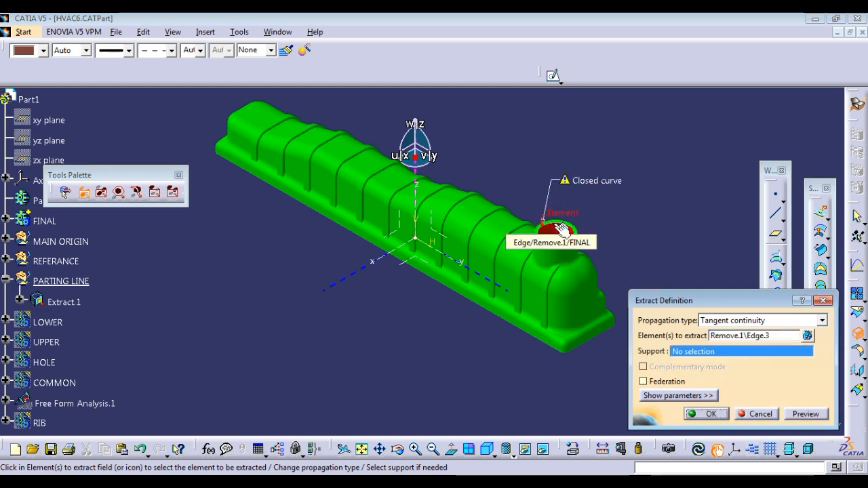
pyautogui.moveTo(602, 252); pyautogui.dragTo(595, 172, button='middle')
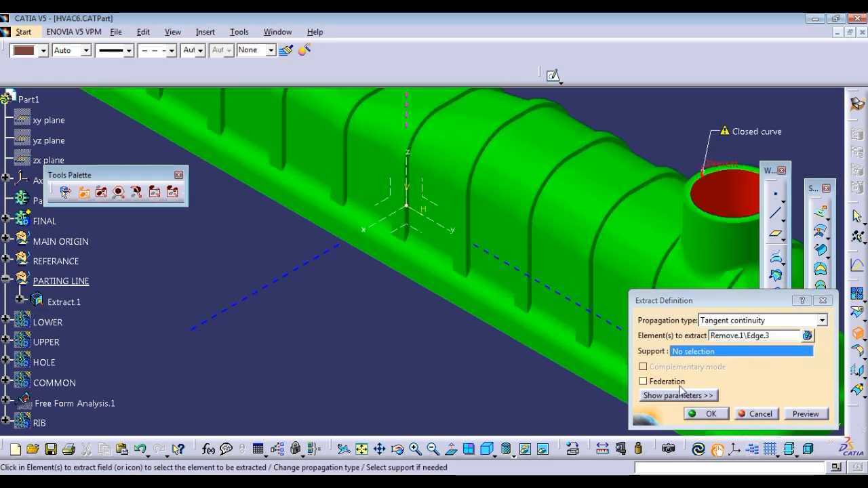
pyautogui.click(495, 329)
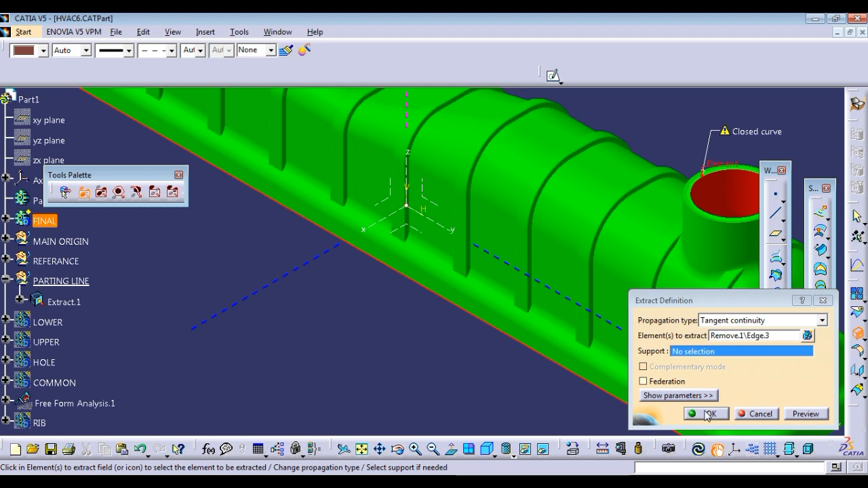
pyautogui.moveTo(523, 301); pyautogui.dragTo(520, 394, button='middle')
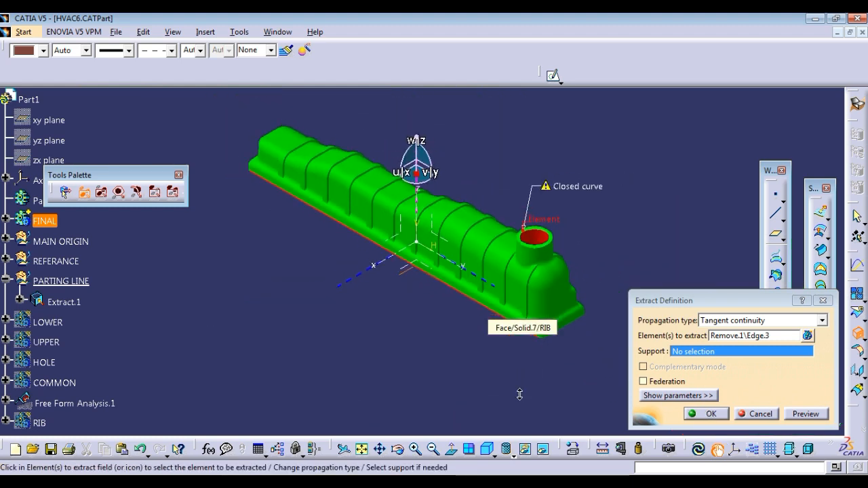
pyautogui.click(759, 320)
pyautogui.click(755, 339)
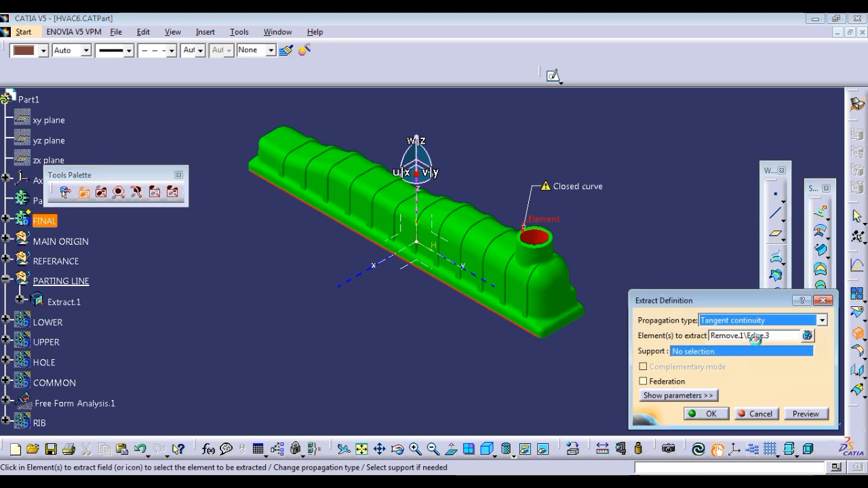
pyautogui.click(716, 275)
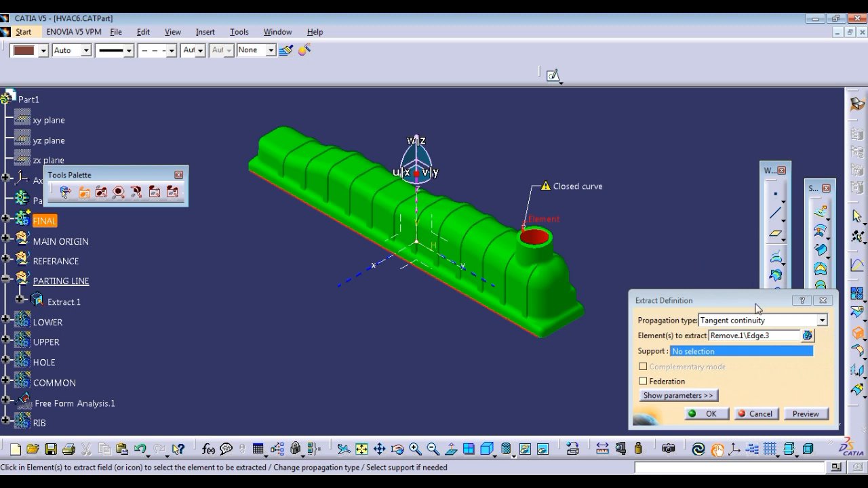
pyautogui.click(807, 336)
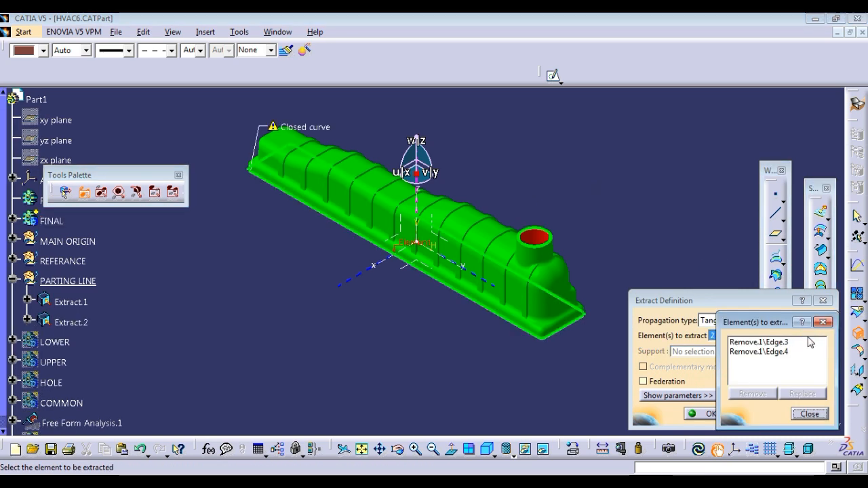
pyautogui.click(809, 413)
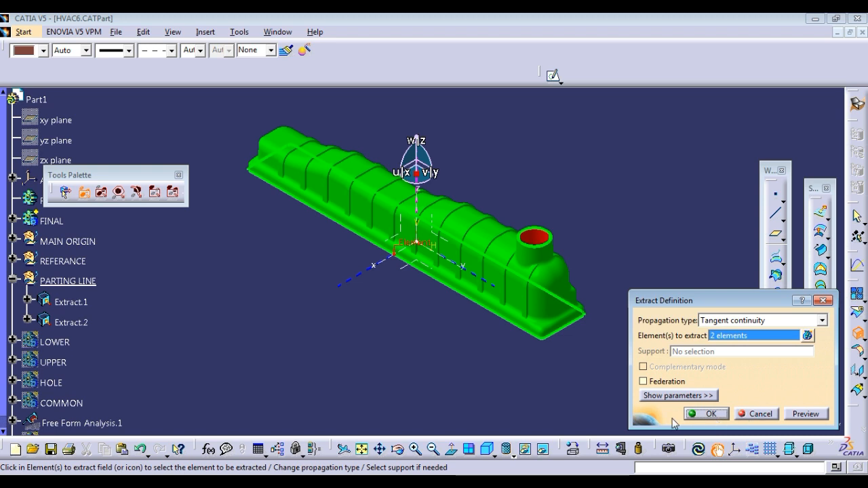
pyautogui.click(708, 413)
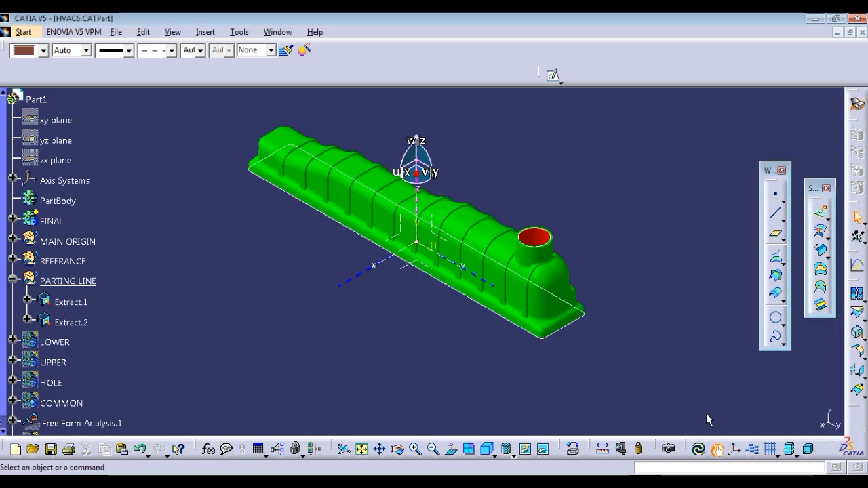
# - Set the PARTING LINE set's colour to white with a thicker line, and open its line type choices
pyautogui.click(87, 281)
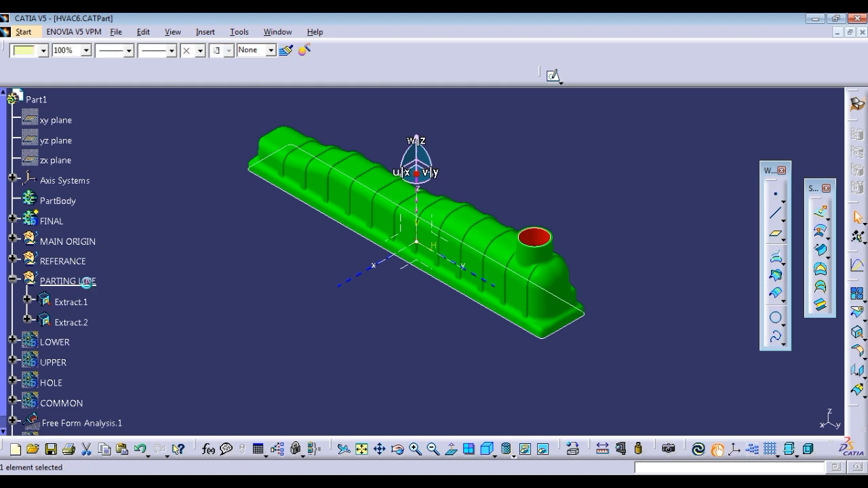
pyautogui.click(44, 51)
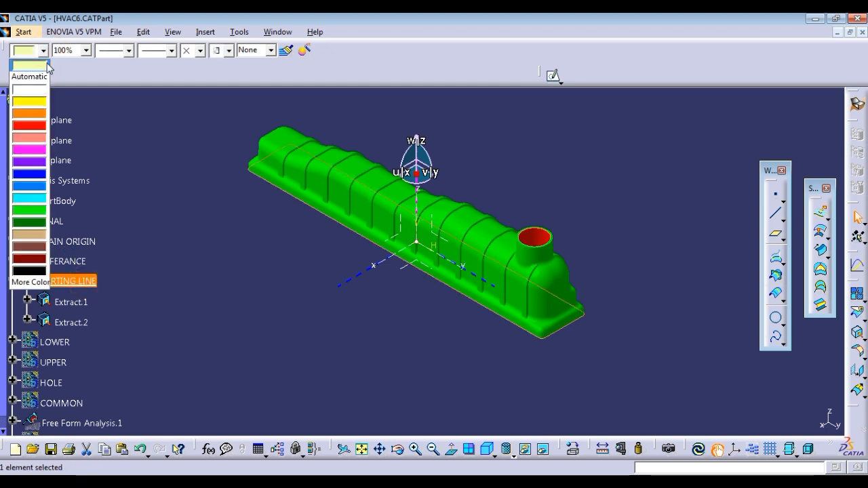
pyautogui.click(30, 89)
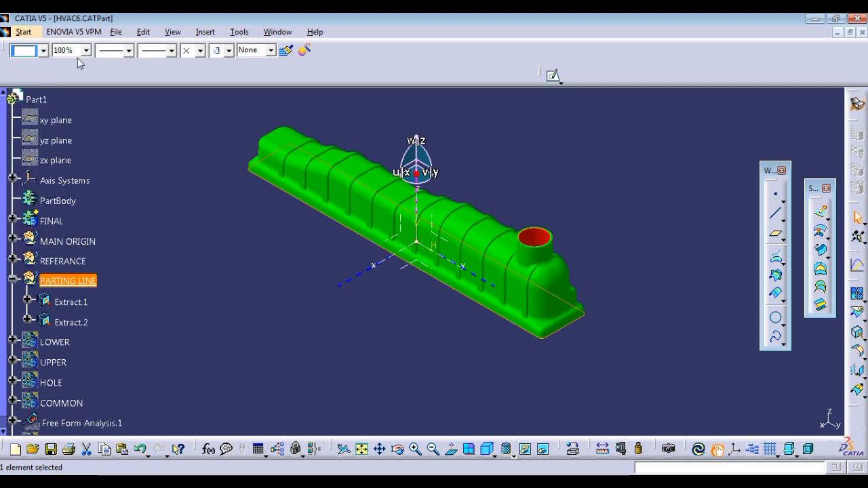
pyautogui.click(119, 53)
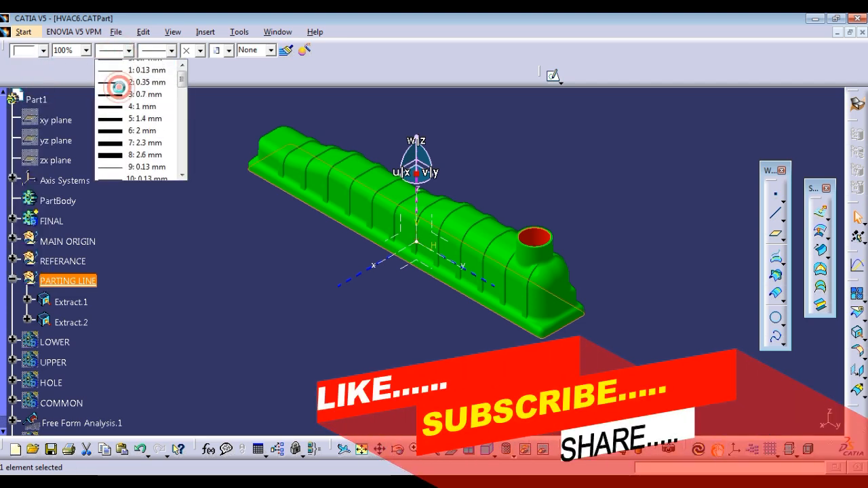
pyautogui.click(118, 87)
pyautogui.click(161, 55)
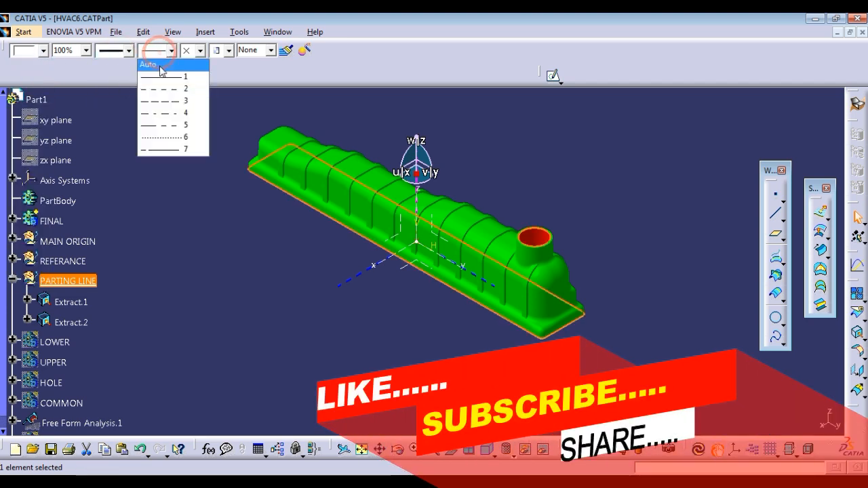